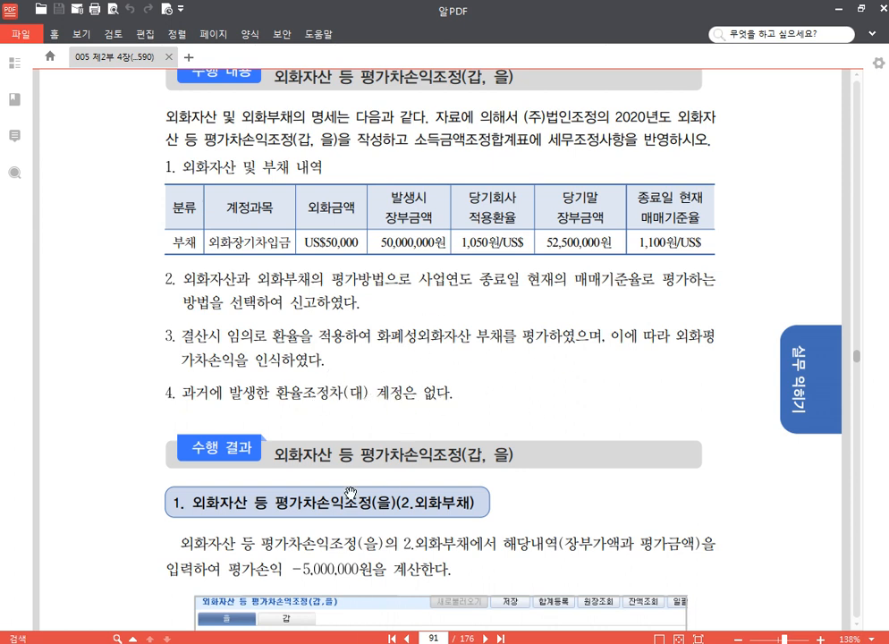
# Switch to Smart A and open the 2.외화부채 section of the 외화자산 등 평가차손익조정(갑,을) form.
pyautogui.hotkey('alt', 'Tab')
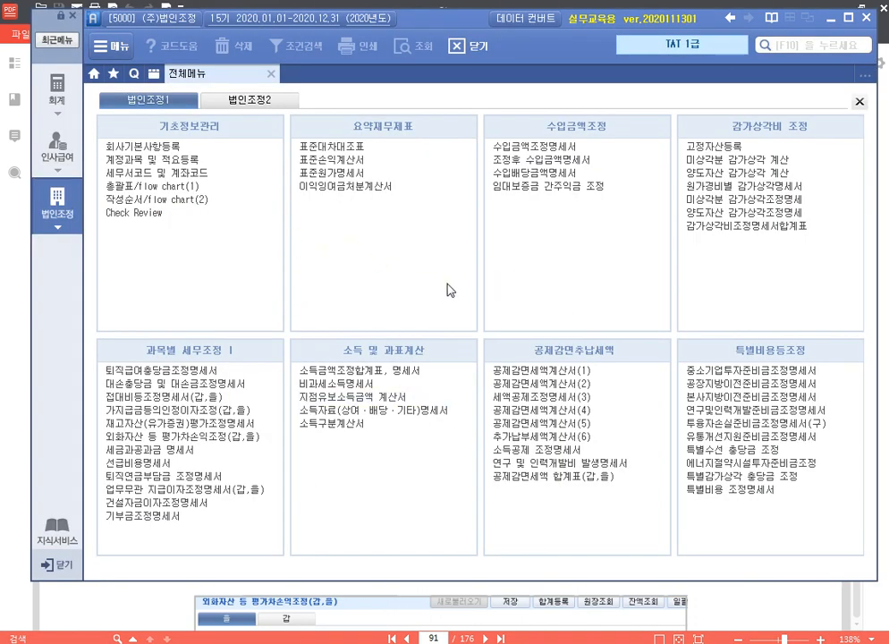
pyautogui.click(215, 437)
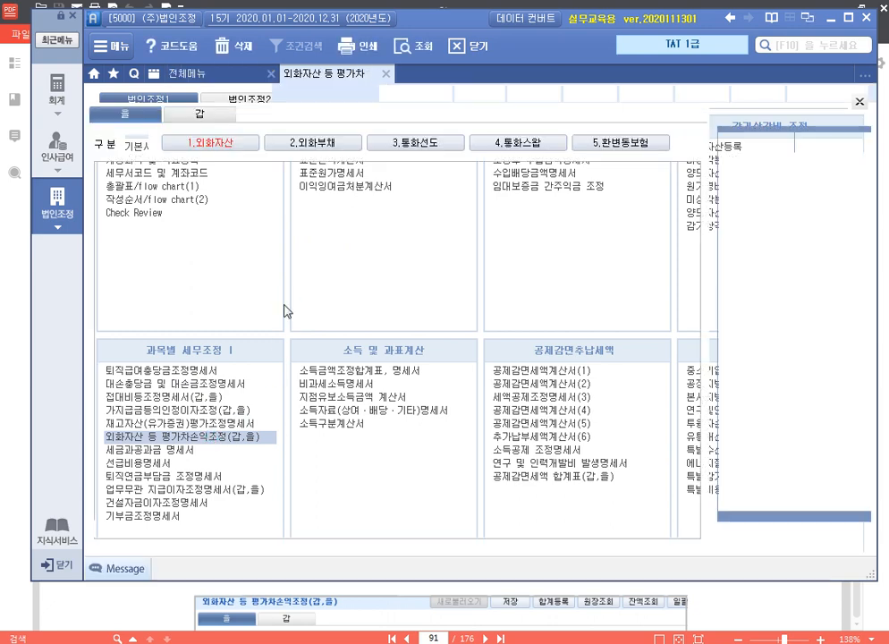
pyautogui.click(328, 144)
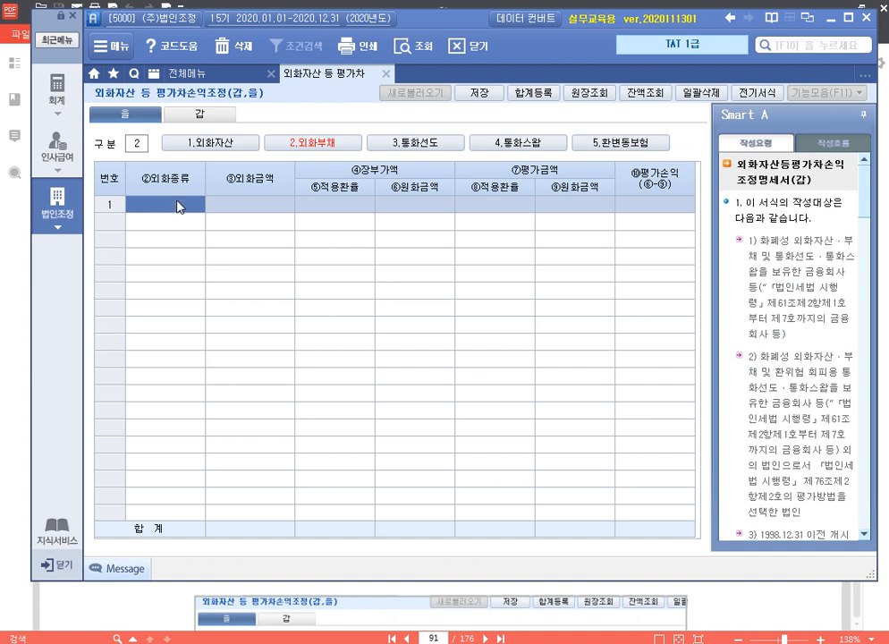
# Enter US$ as the currency type and 50,000 as the foreign currency amount in row 1 of the liabilities table.
pyautogui.doubleClick(178, 207)
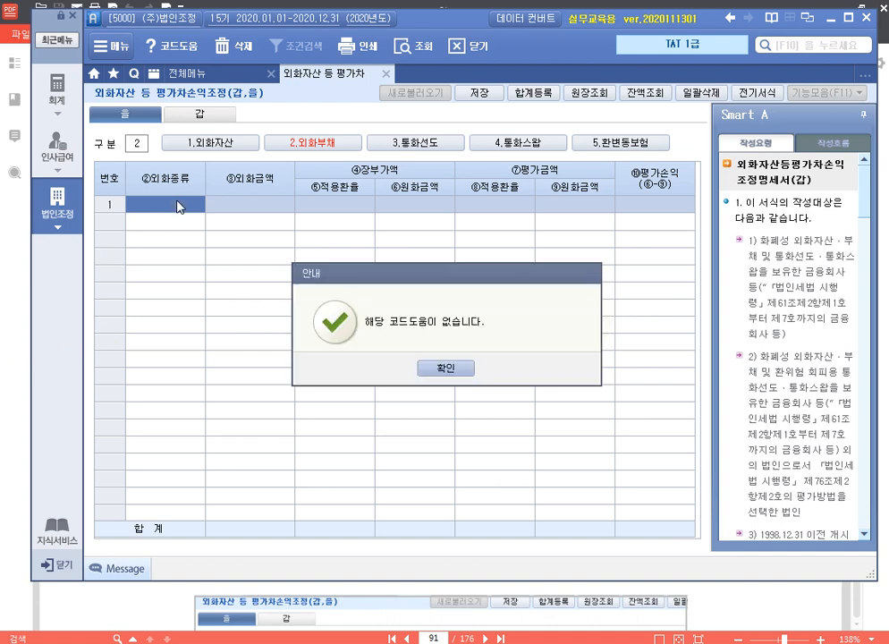
pyautogui.click(445, 367)
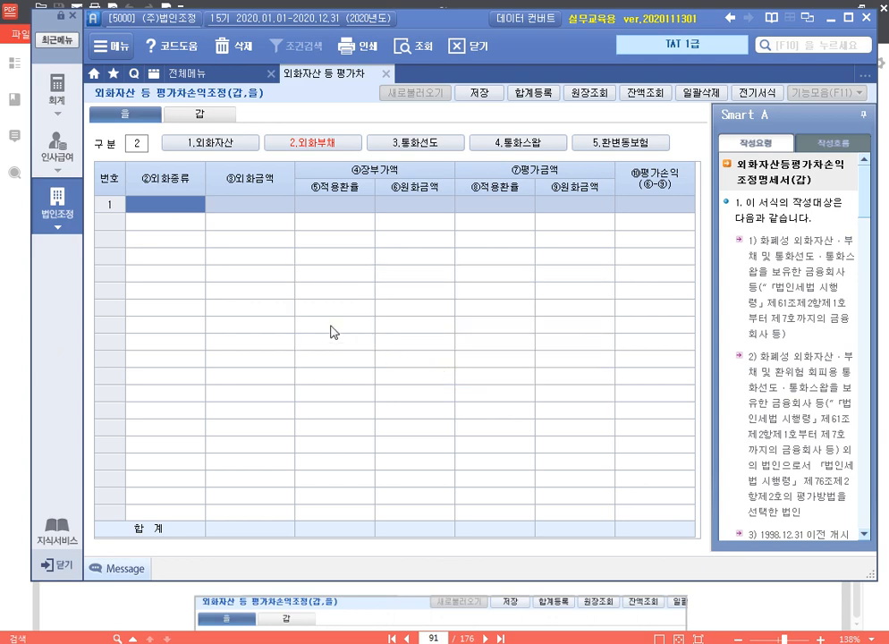
pyautogui.write('US')
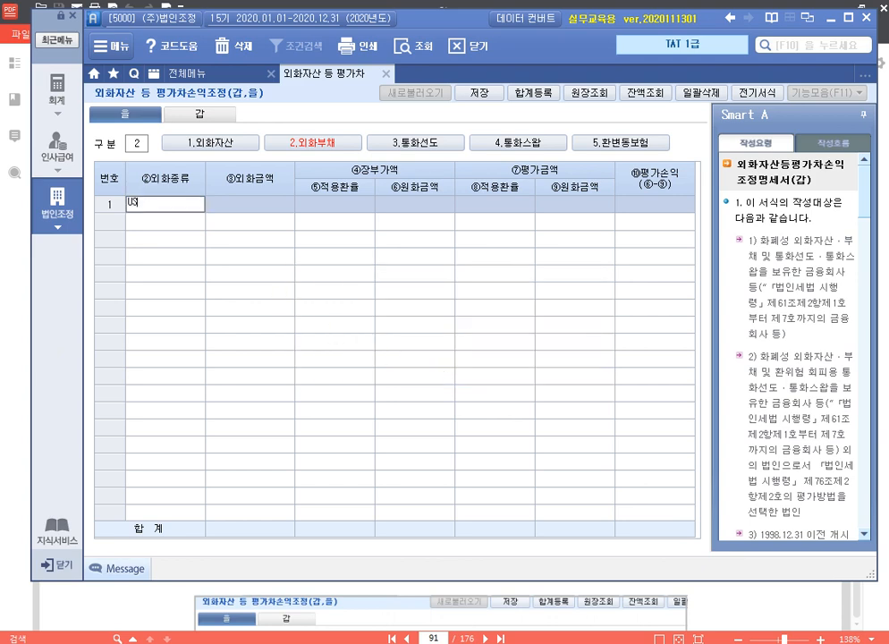
pyautogui.write('$')
pyautogui.press('Return')
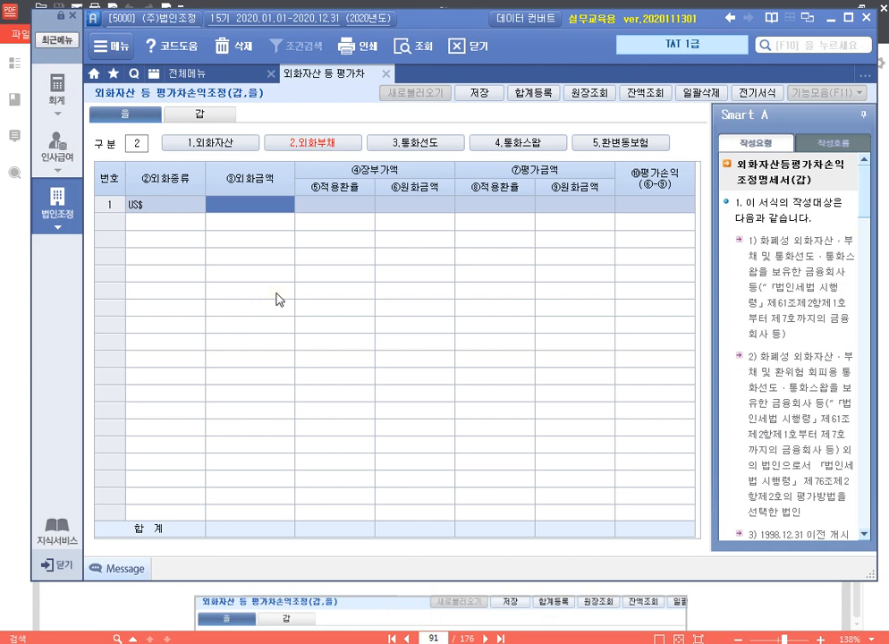
pyautogui.write('500000')
pyautogui.press('Return')
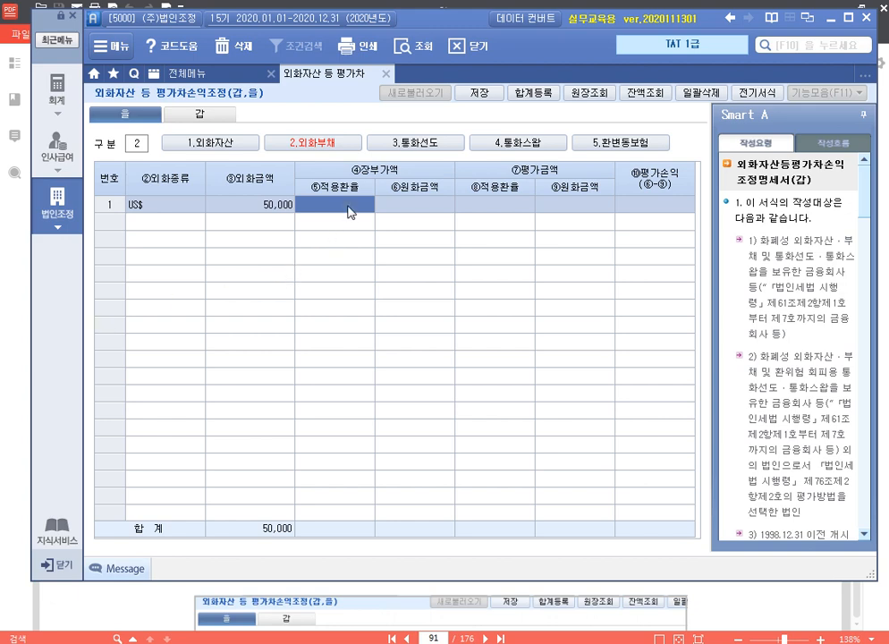
# Set the US$ liability's book value exchange rate to 1,000 and its valuation exchange rate to 1,100.
pyautogui.write('1000')
pyautogui.press('Return')
pyautogui.press('Return')
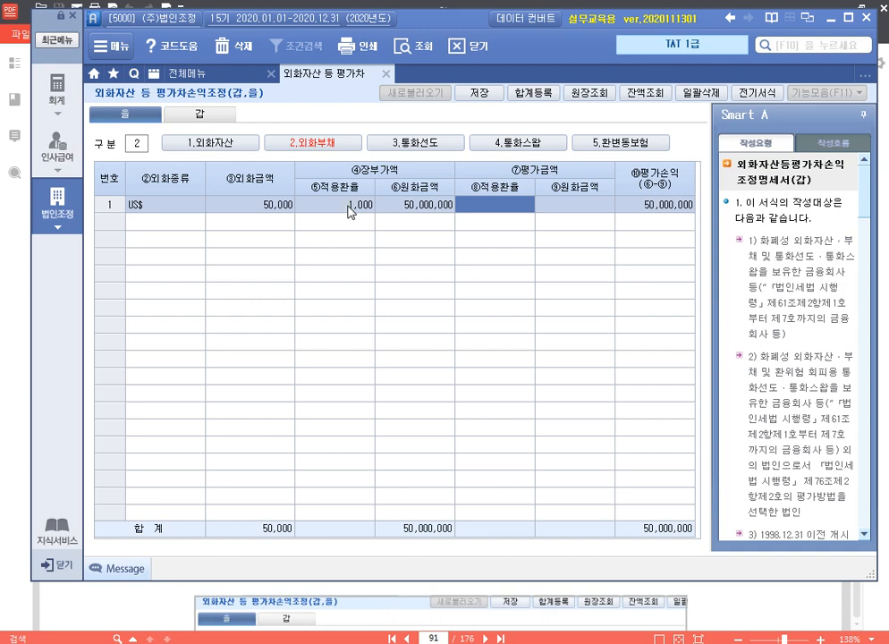
pyautogui.write('1,100')
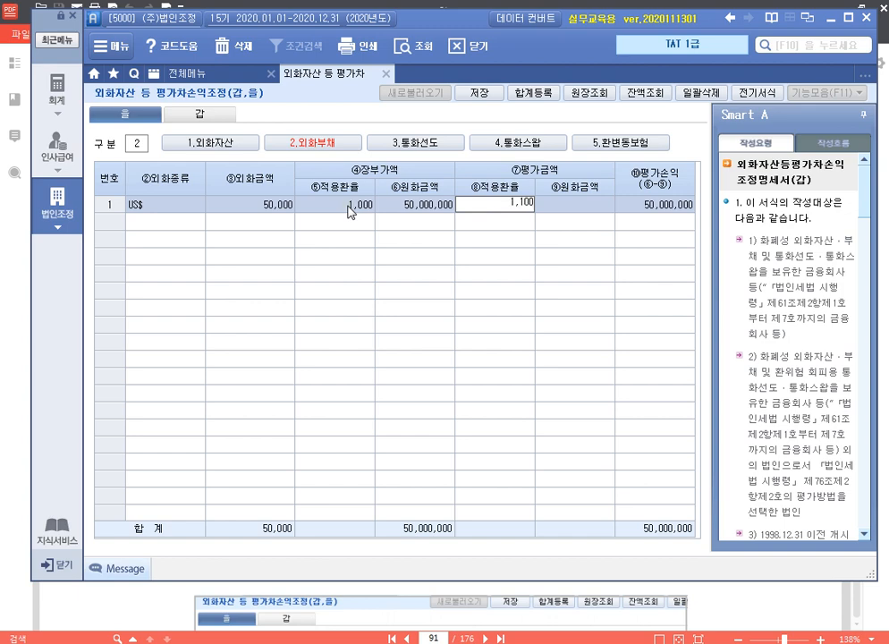
pyautogui.press('Return')
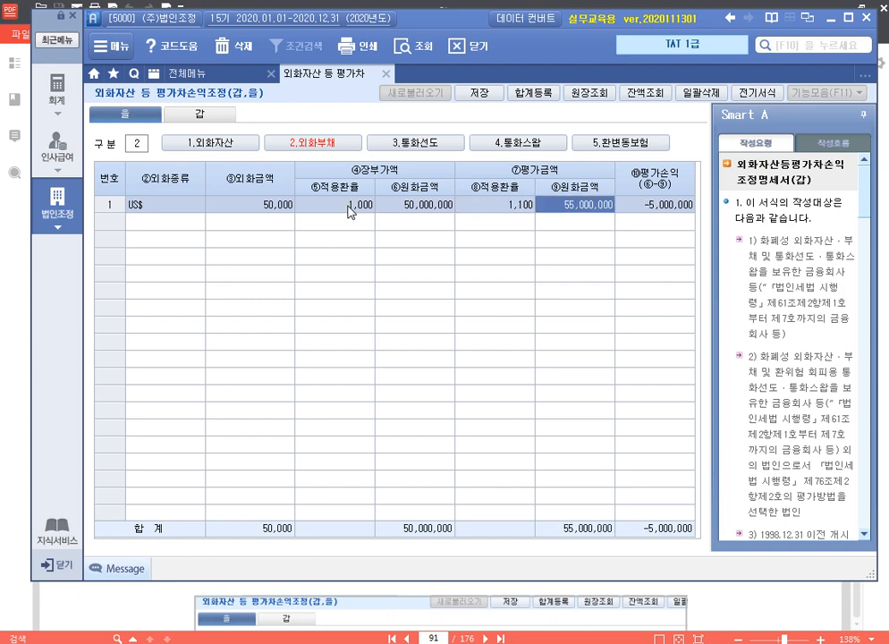
pyautogui.press('Return')
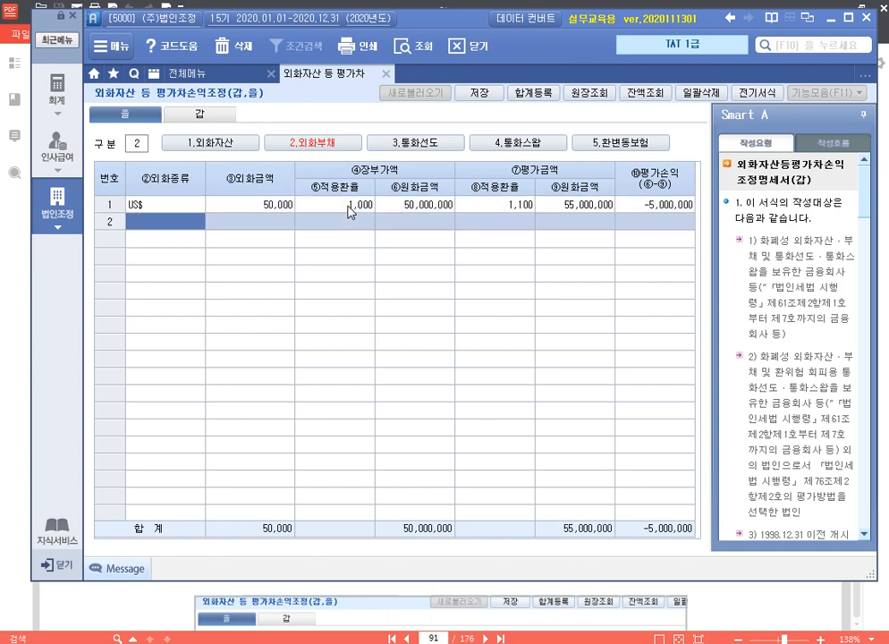
pyautogui.click(666, 205)
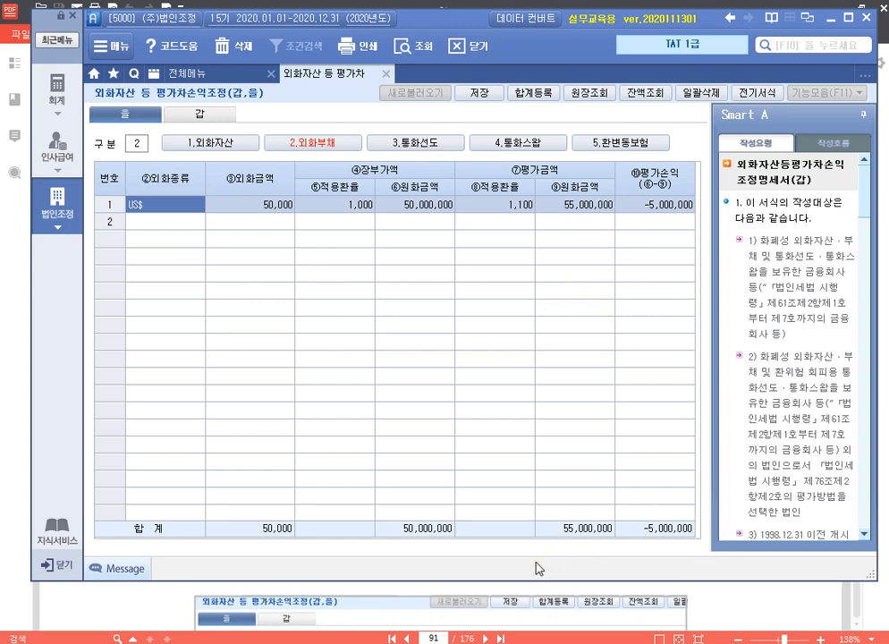
# In 합계등록, add 외화장기차입금 with 2,500,000 and disposition 유보(발생) under 손금산입 및 익금불산입.
pyautogui.hotkey('alt', 'Tab')
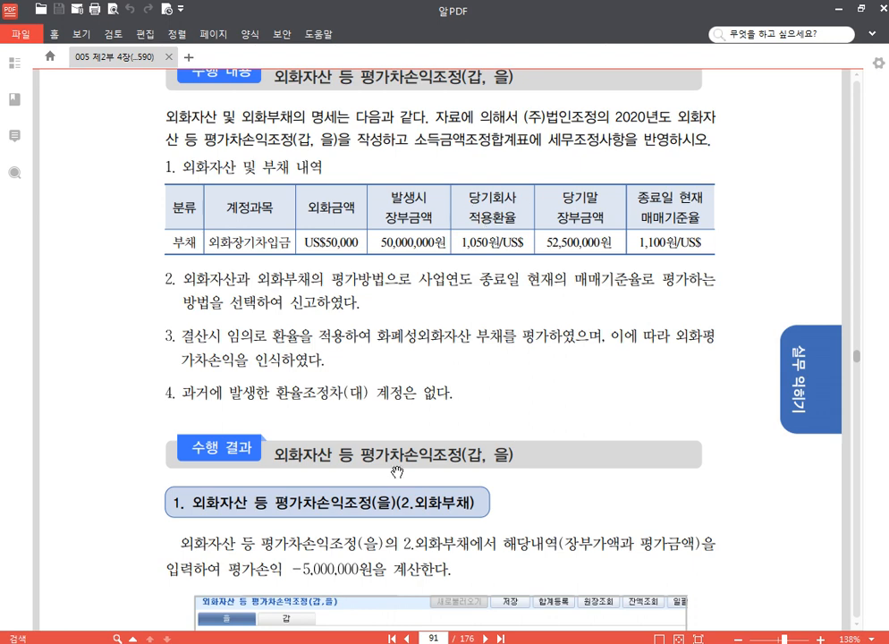
pyautogui.hotkey('alt', 'Tab')
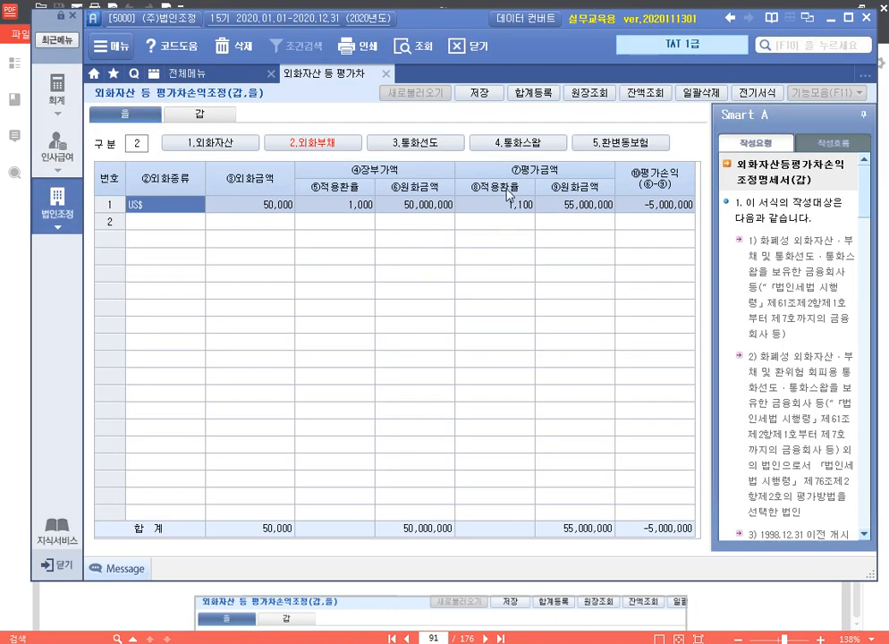
pyautogui.click(537, 93)
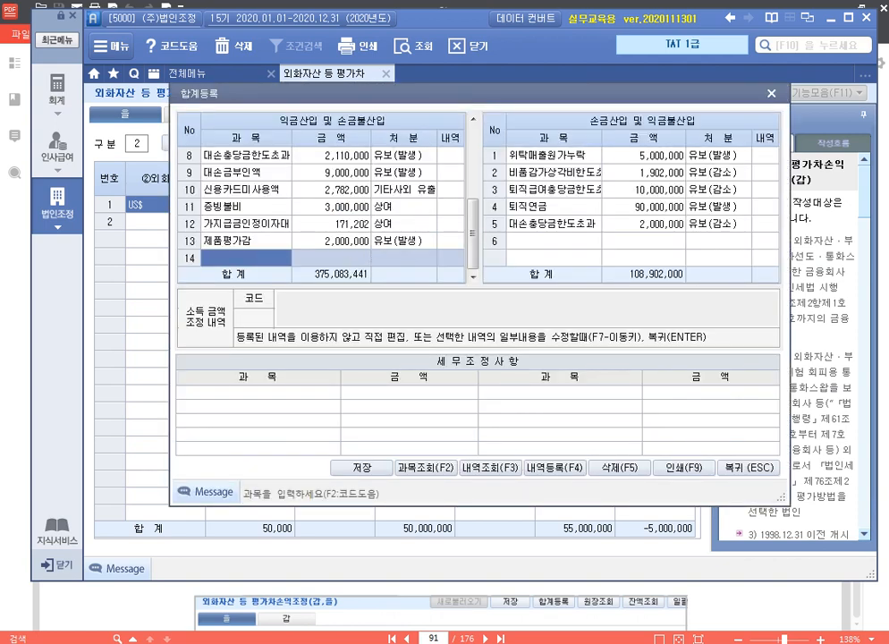
pyautogui.click(548, 258)
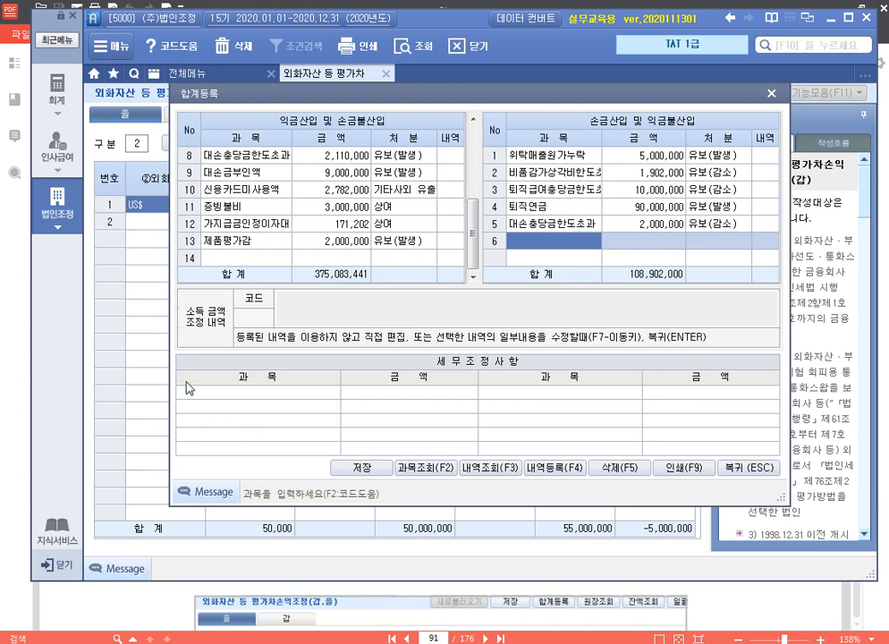
pyautogui.write('dhl')
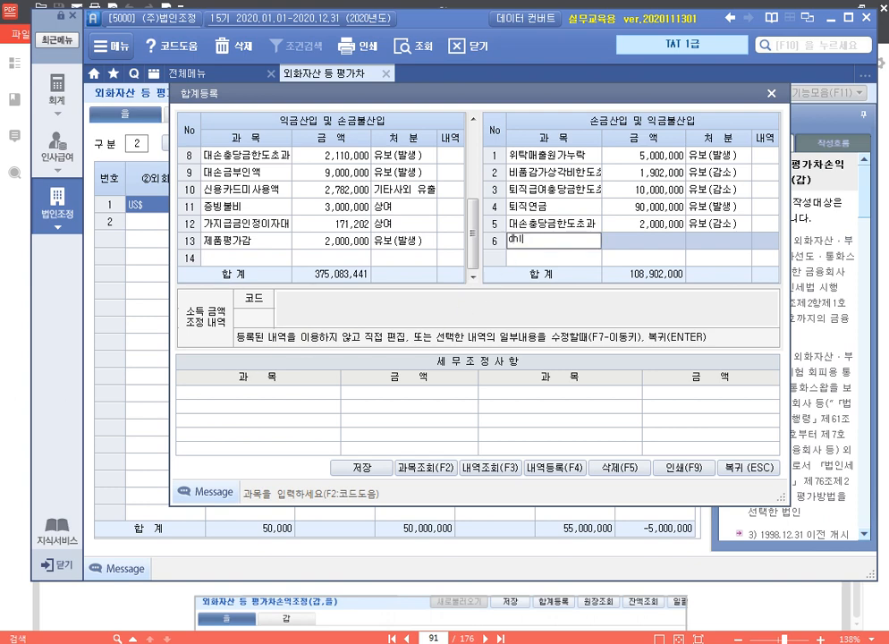
pyautogui.write('외화장기채권')
pyautogui.press('Return')
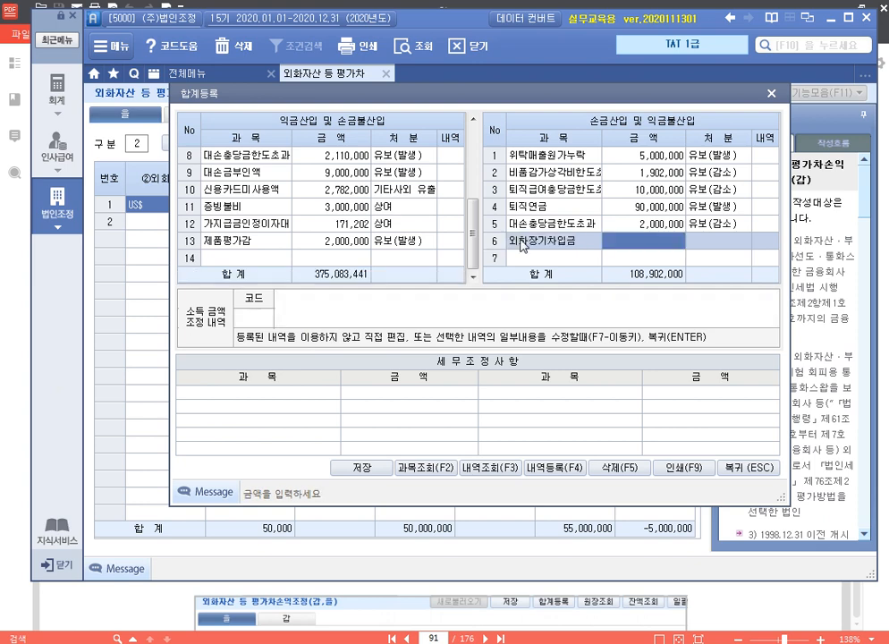
pyautogui.write('2500000')
pyautogui.press('Return')
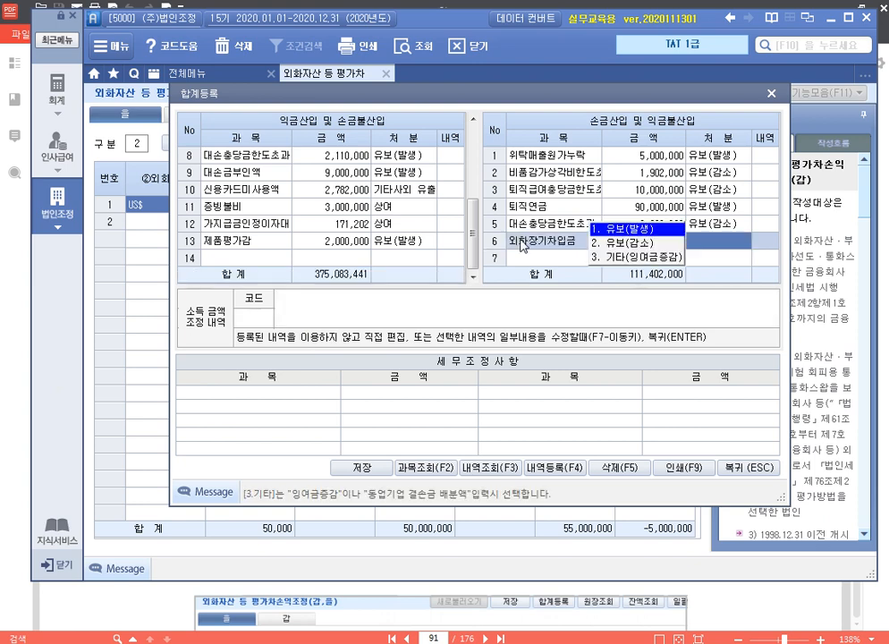
pyautogui.write('1')
# Enter the adjustment description "손금산입 외화장기차입금 유보" for the 외화장기차입금 entry and return to the form.
pyautogui.write('손금산입')
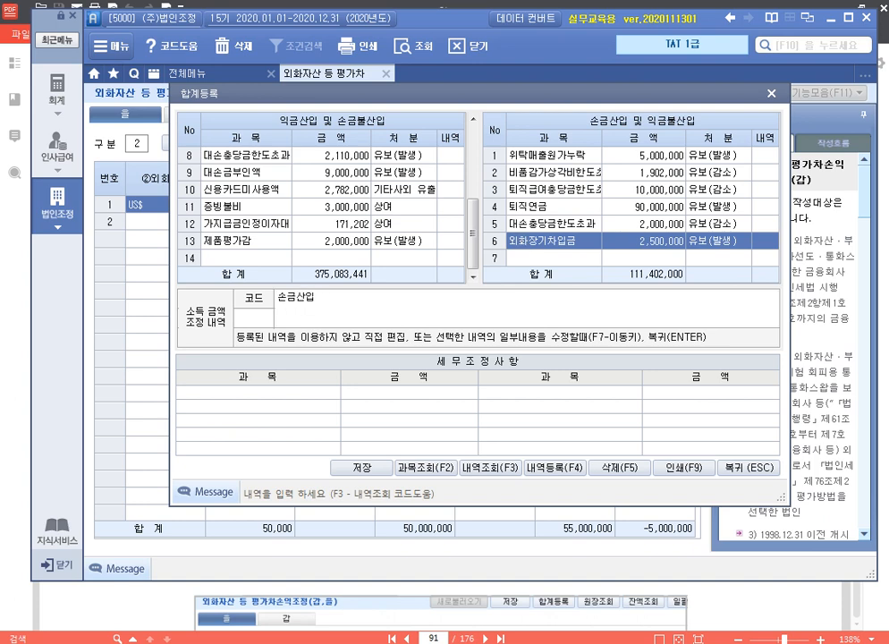
pyautogui.write(' 외화환')
pyautogui.write('기차입금 유보')
pyautogui.press('Return')
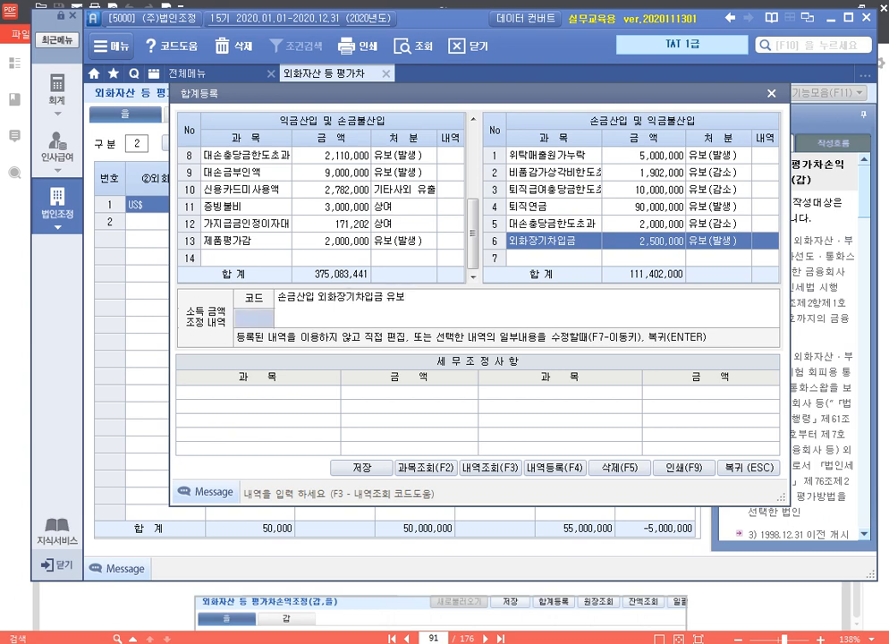
pyautogui.click(520, 242)
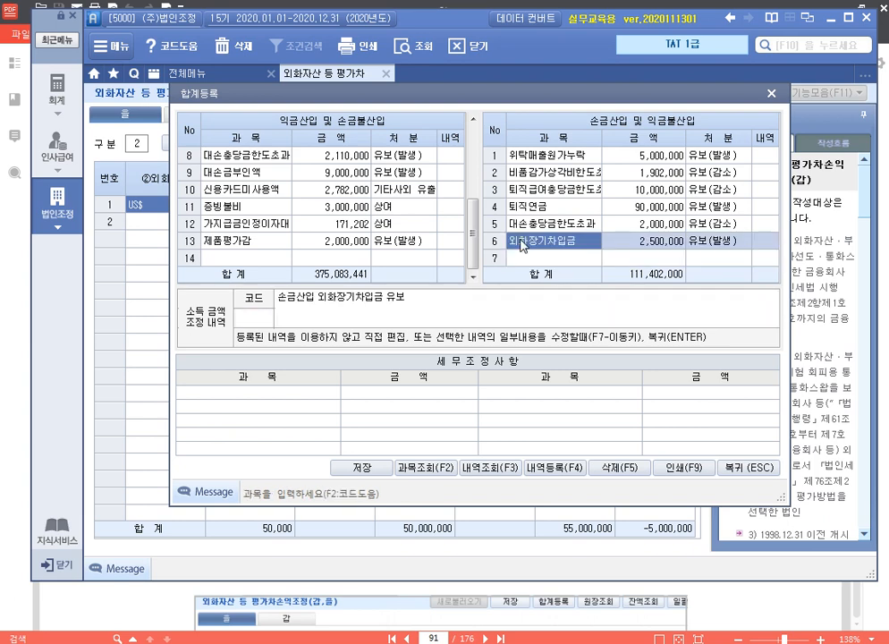
pyautogui.click(756, 468)
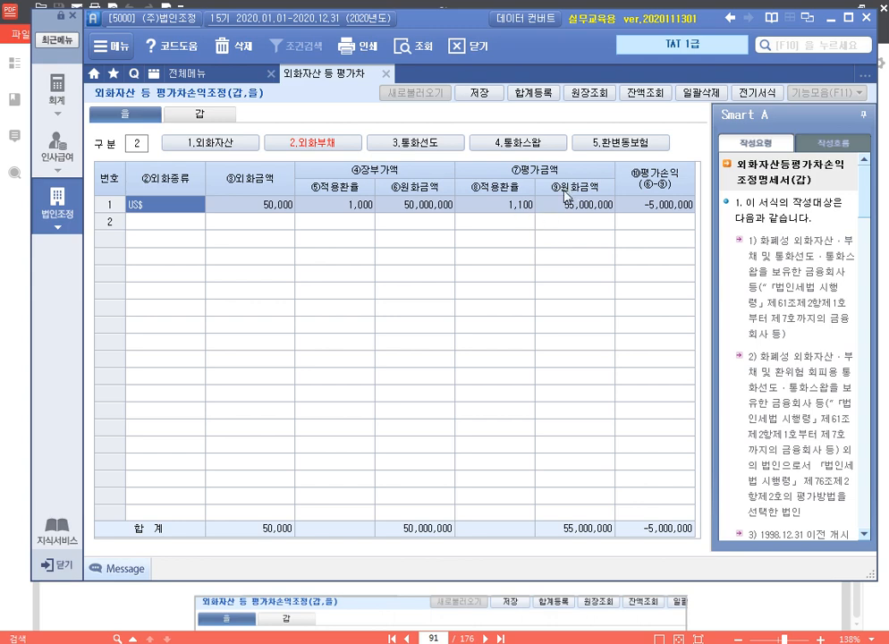
# On the 갑 sheet, set the company-calculated gain/loss (회사손익금계상액) for monetary foreign assets and liabilities to -2,500,000.
pyautogui.click(626, 143)
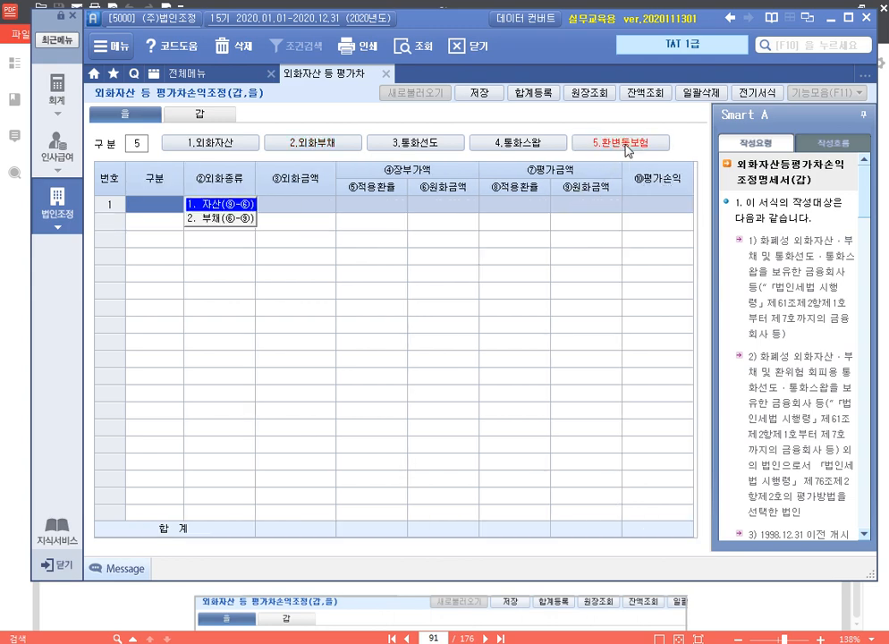
pyautogui.click(312, 143)
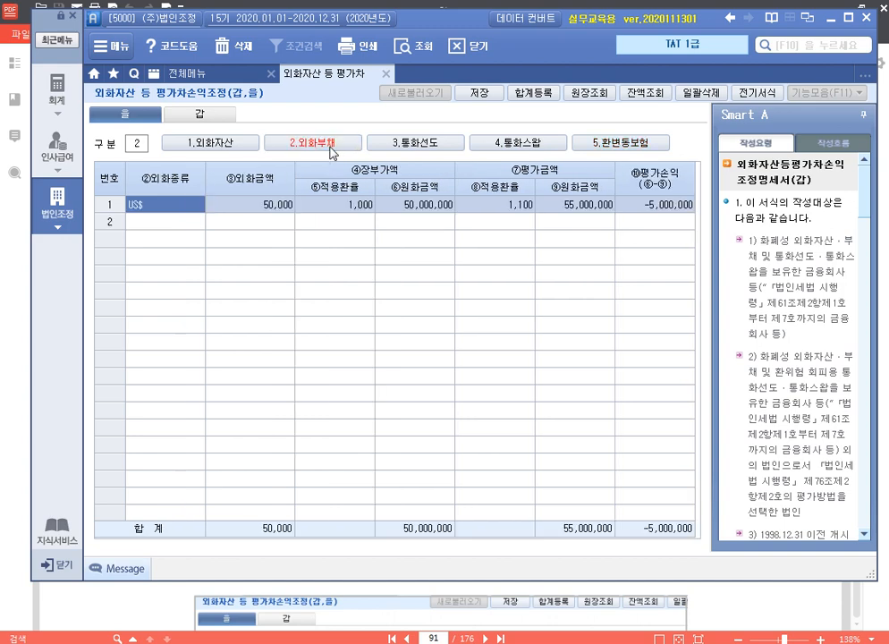
pyautogui.click(198, 113)
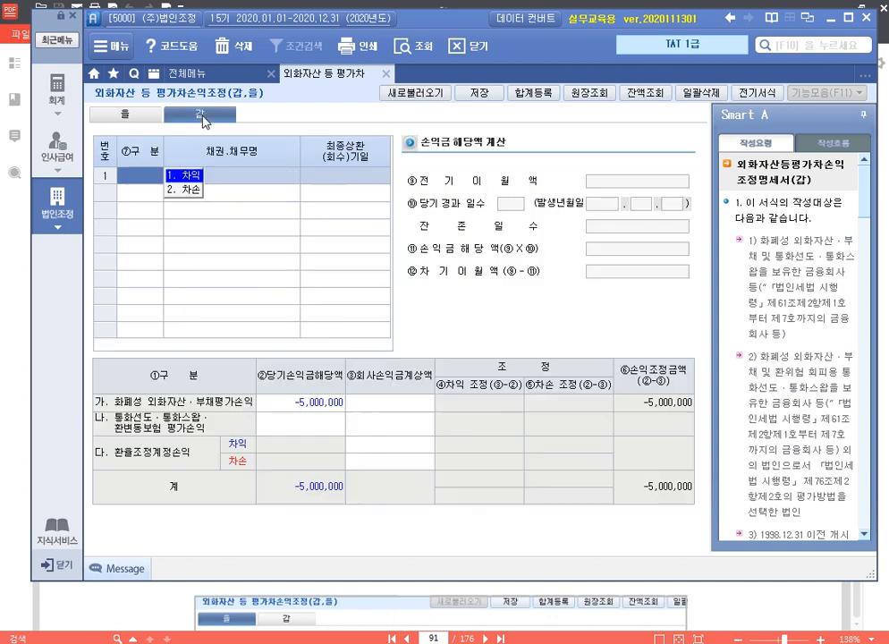
pyautogui.click(403, 404)
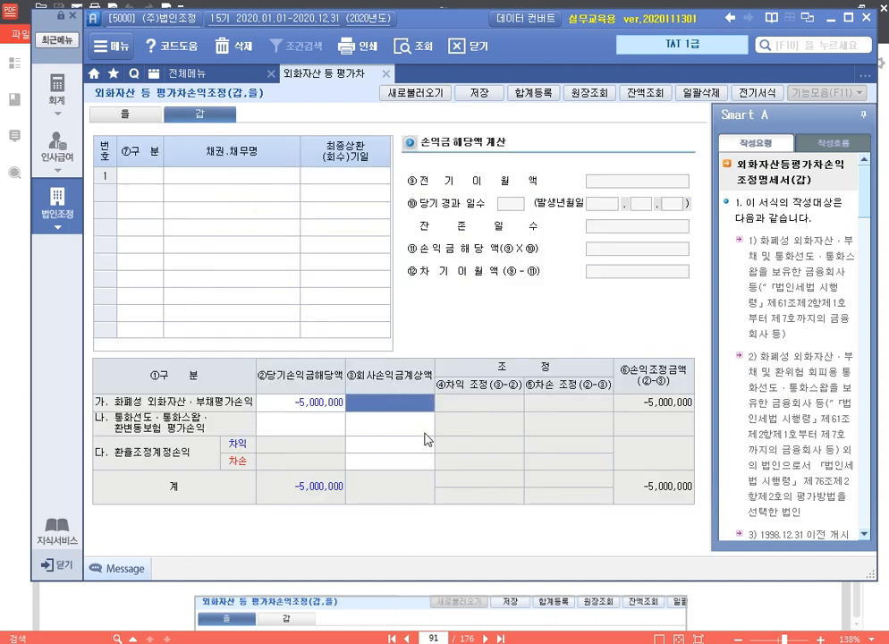
pyautogui.write('-2500000')
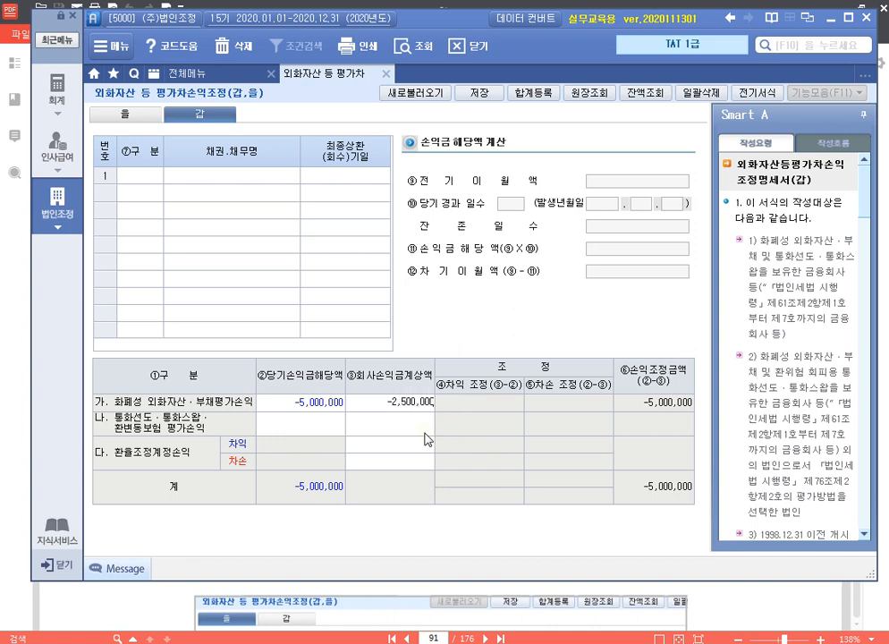
pyautogui.press('Return')
pyautogui.press('Up')
pyautogui.press('Right')
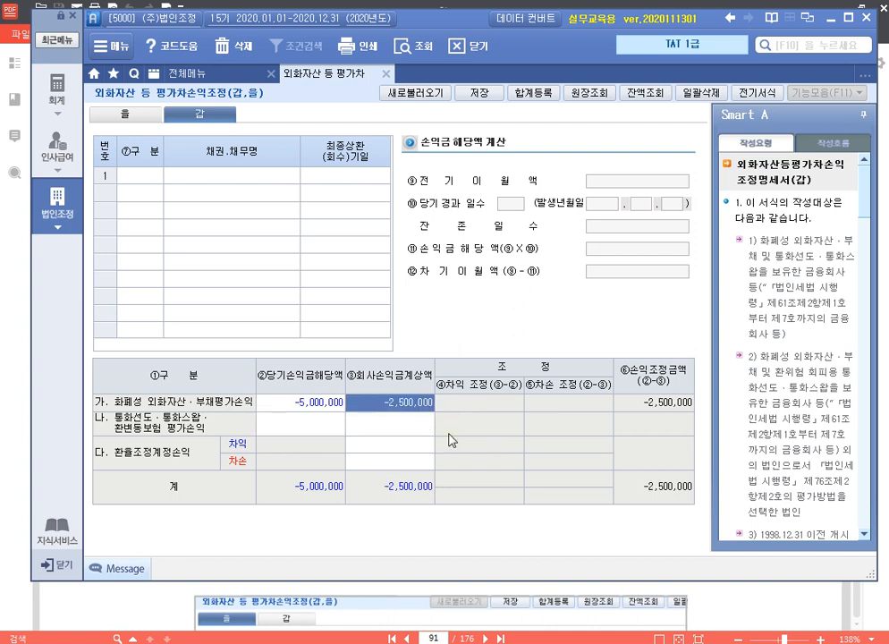
# Save the foreign currency valuation adjustment form and close it.
pyautogui.click(479, 92)
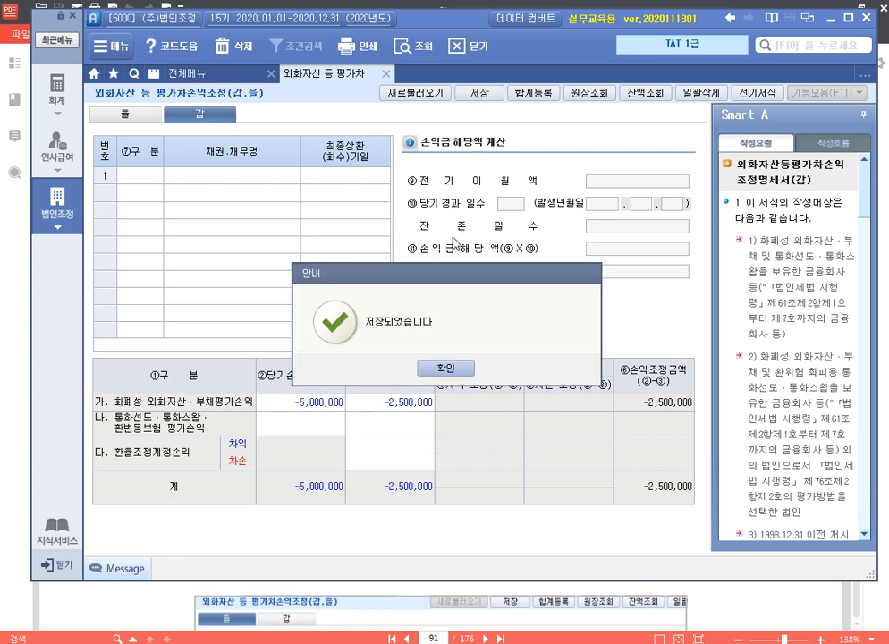
pyautogui.click(453, 368)
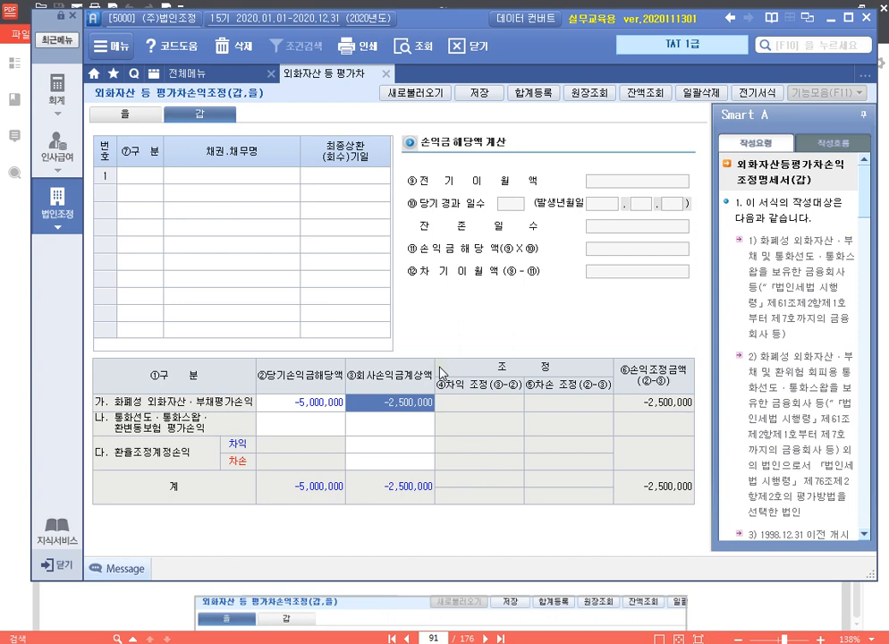
pyautogui.click(386, 74)
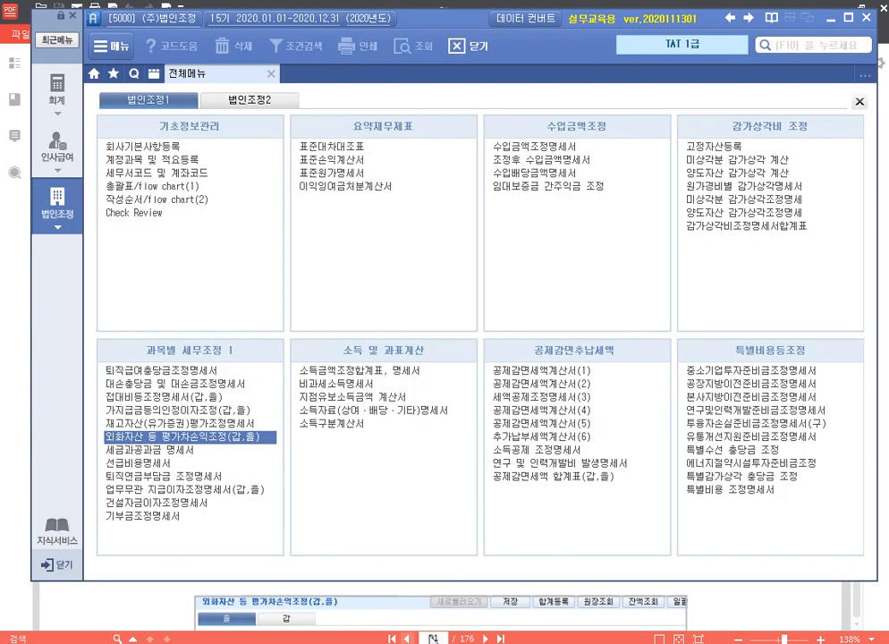
# Switch to the PDF textbook and go to section 09, 세금과공과금명세서, on page 93.
pyautogui.click(403, 638)
pyautogui.scroll(-15, 478, 348)
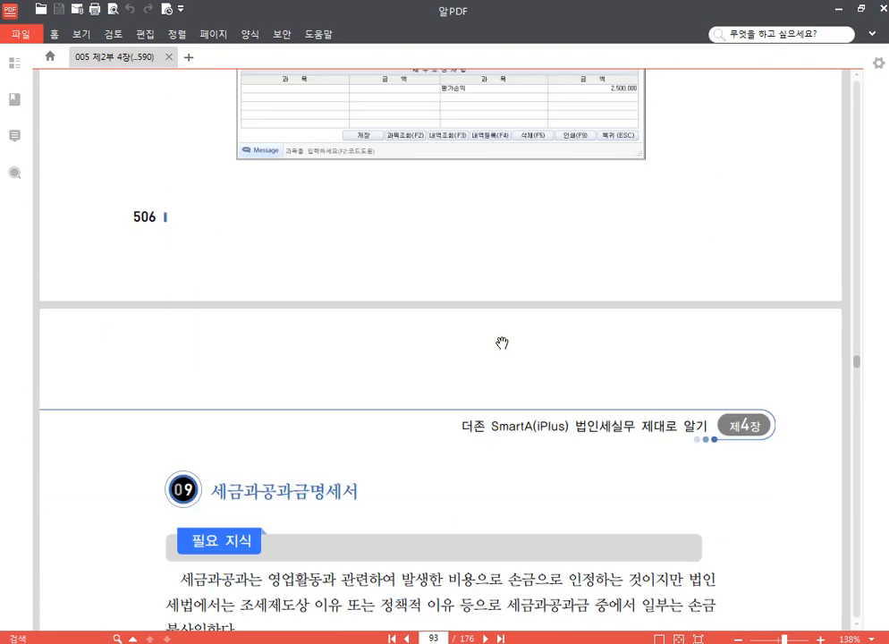
pyautogui.scroll(-5, 501, 342)
pyautogui.scroll(1, 537, 342)
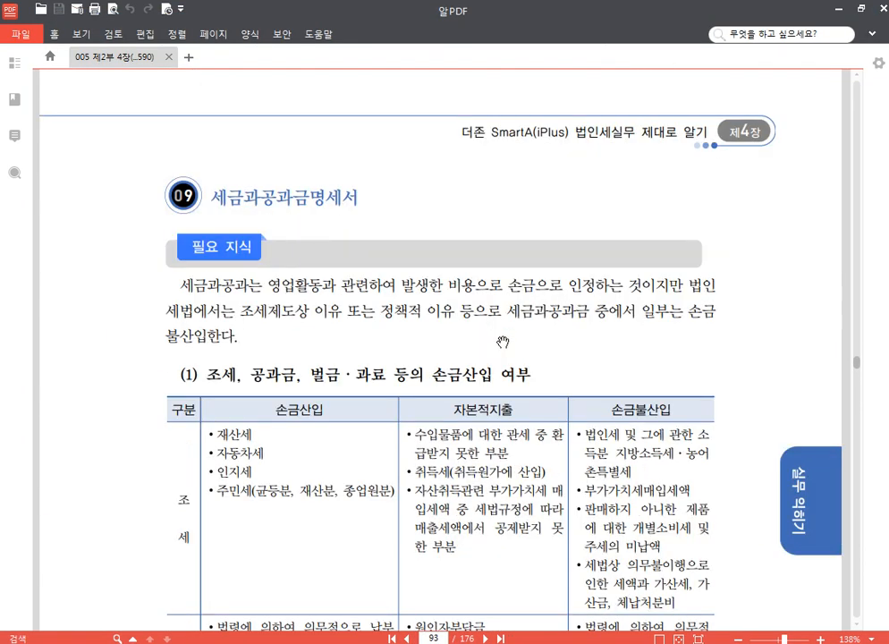
# Read through the textbook's section on 세금과공과금 to the 세금과공과금 명세서 exercise on page 95.
pyautogui.scroll(-10, 508, 315)
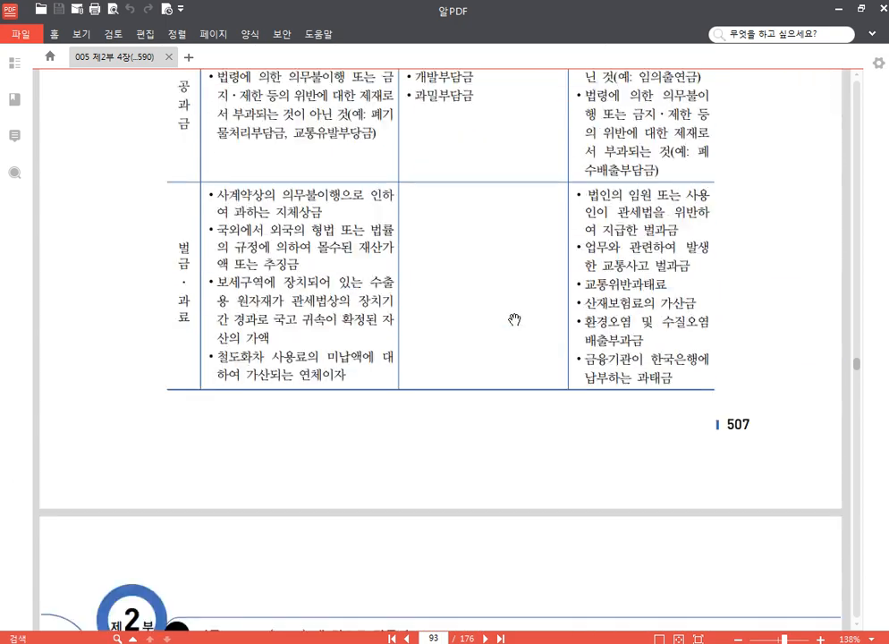
pyautogui.scroll(-20, 543, 313)
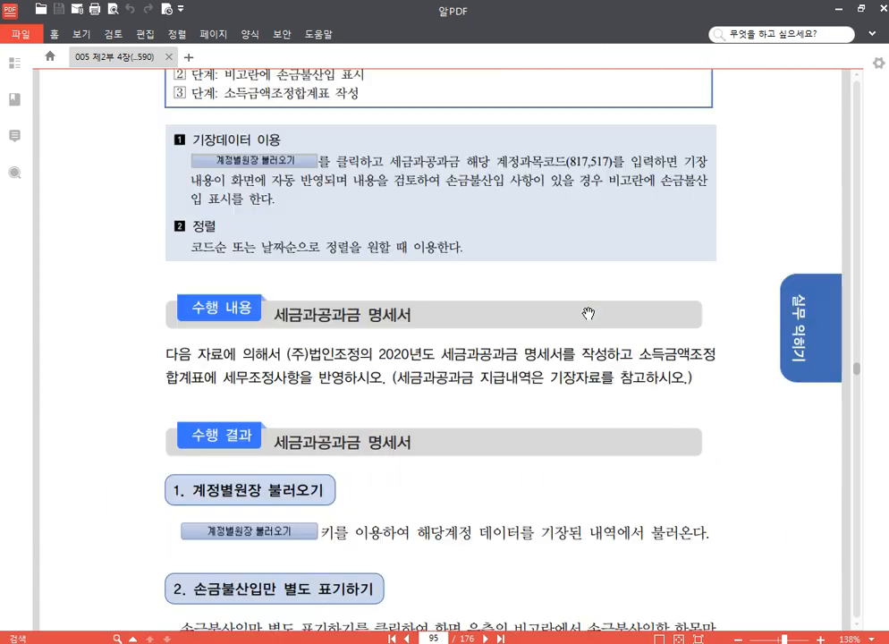
pyautogui.scroll(-2, 588, 313)
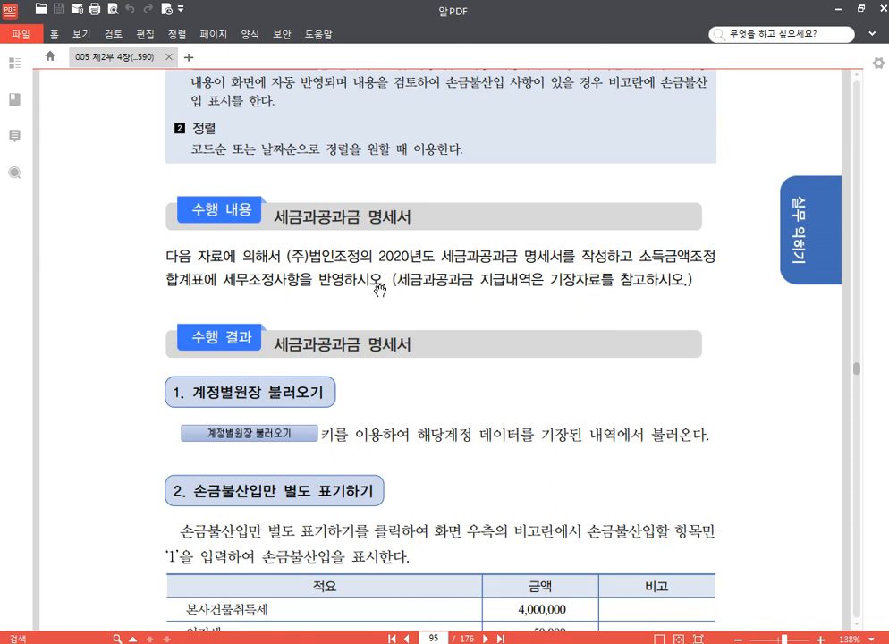
# Switch to Smart A, open 세금과공과금 명세서 and load the ledger entries for accounts 517, 617, 717 and 817.
pyautogui.click(292, 640)
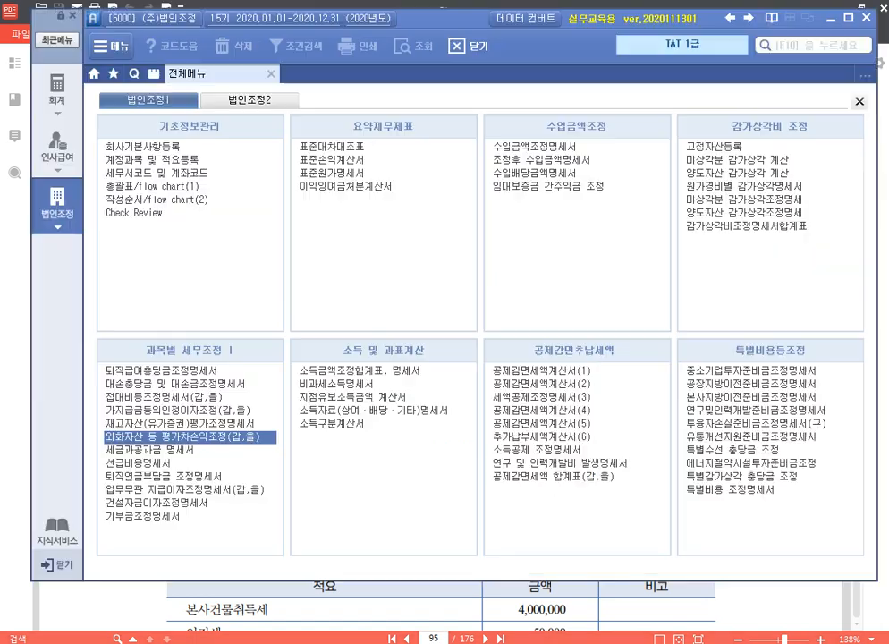
pyautogui.click(189, 451)
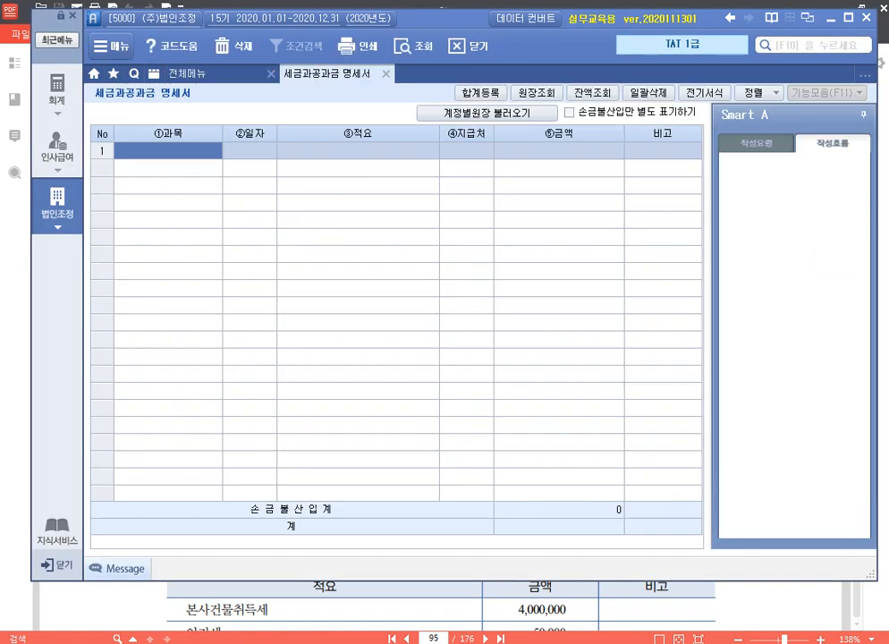
pyautogui.click(490, 114)
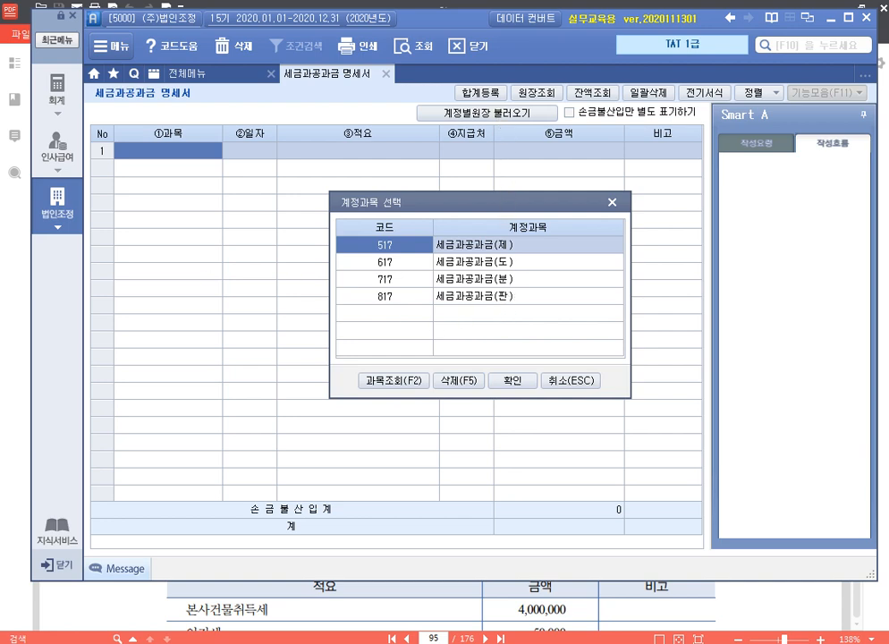
pyautogui.click(751, 613)
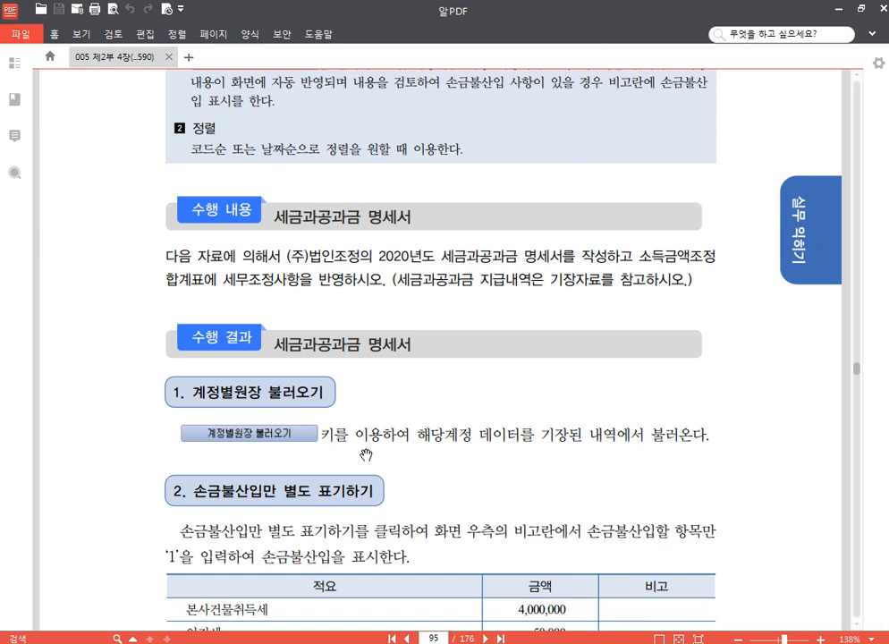
pyautogui.hotkey('alt', 'Tab')
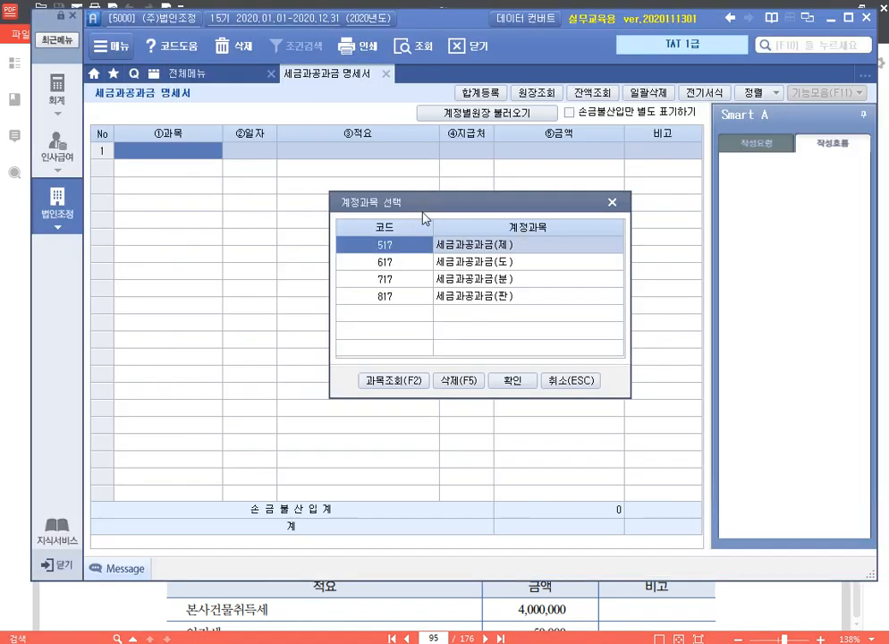
pyautogui.click(410, 314)
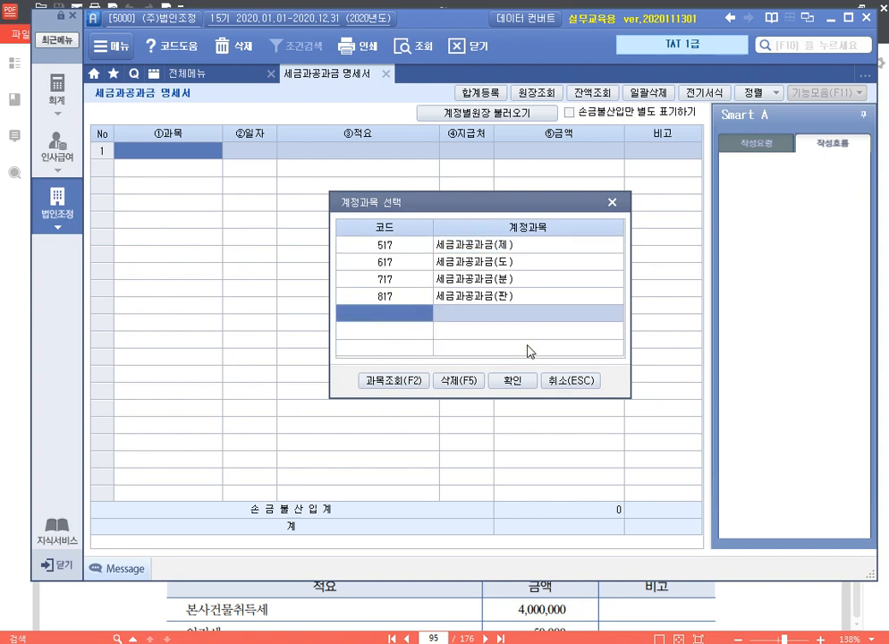
pyautogui.click(511, 381)
pyautogui.click(446, 421)
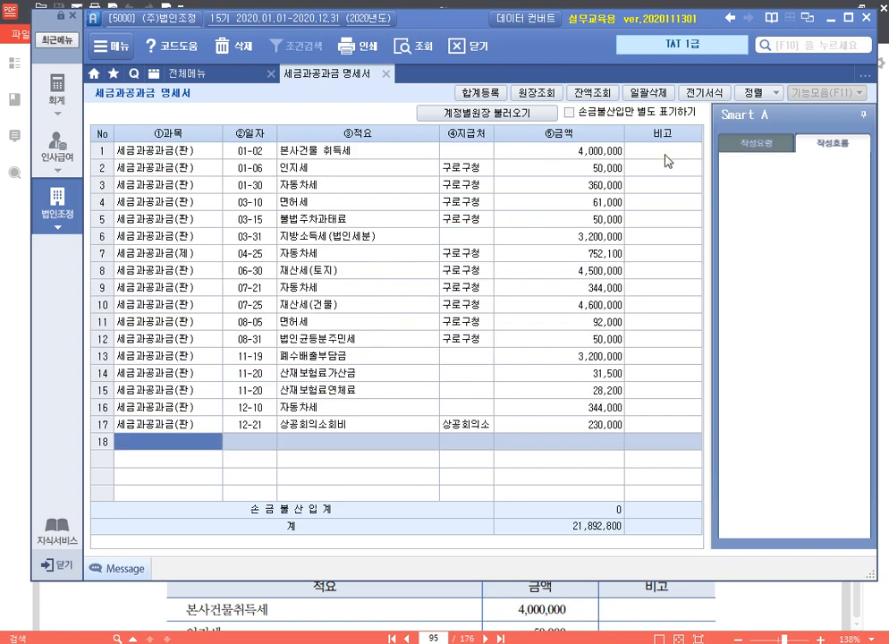
# Enable 손금불산입만 별도 표기하기 and mark the 본사건물 취득세 entry of 01-02 as 손금불산입.
pyautogui.click(665, 153)
pyautogui.click(569, 114)
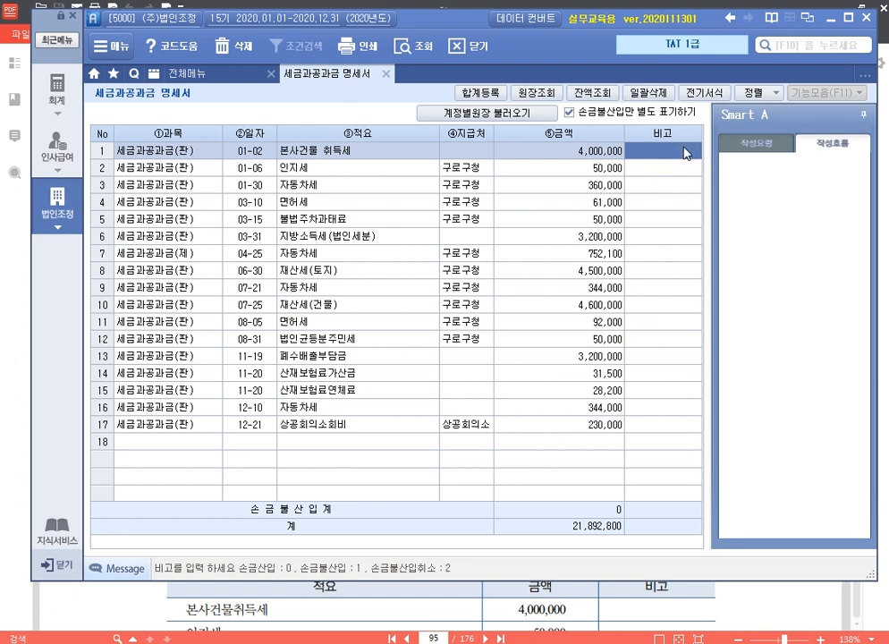
pyautogui.write('1')
pyautogui.press('Return')
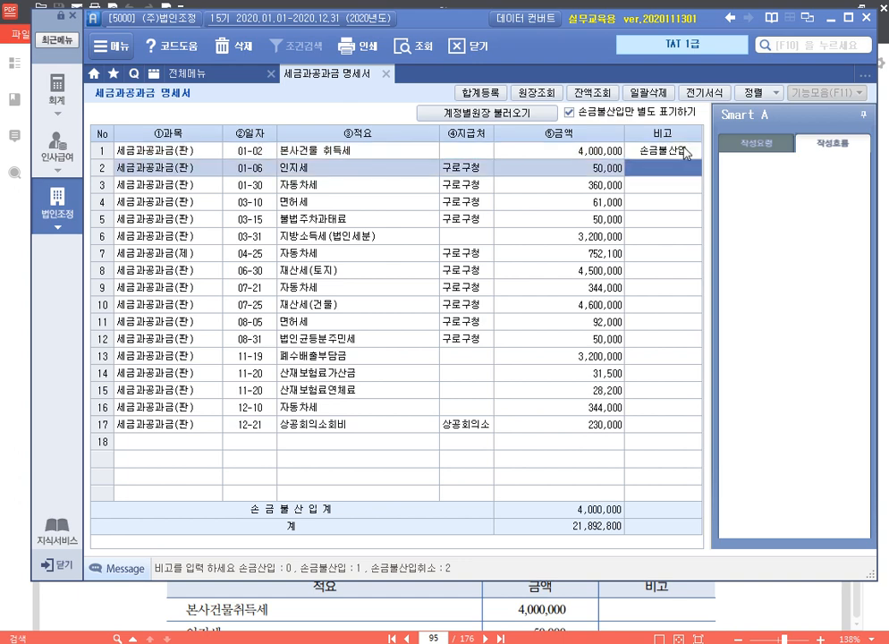
# Mark 불법주차과태료 (03-15) and 지방소득세(법인세분) (03-31) as 손금불산입 in the 비고 column.
pyautogui.press('Return')
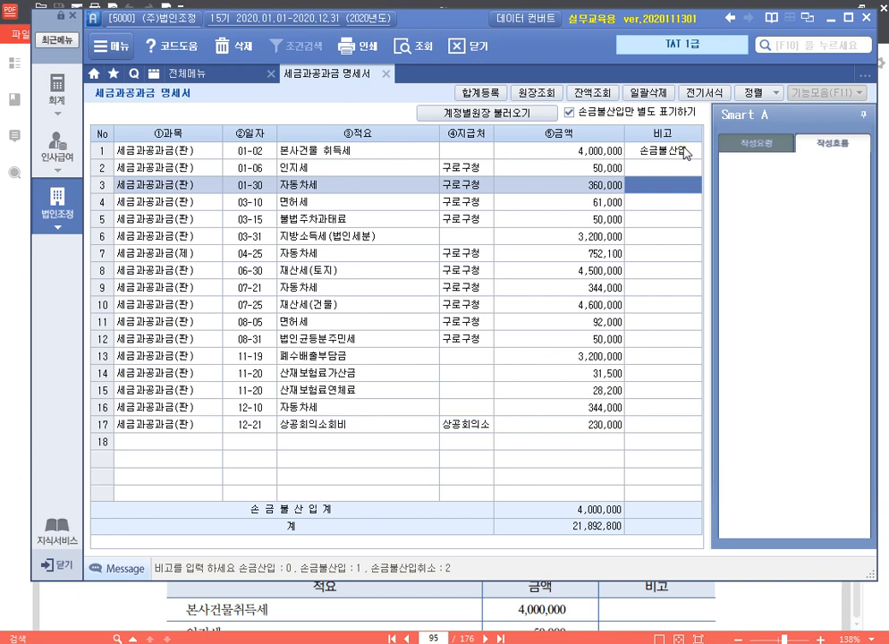
pyautogui.press('Return')
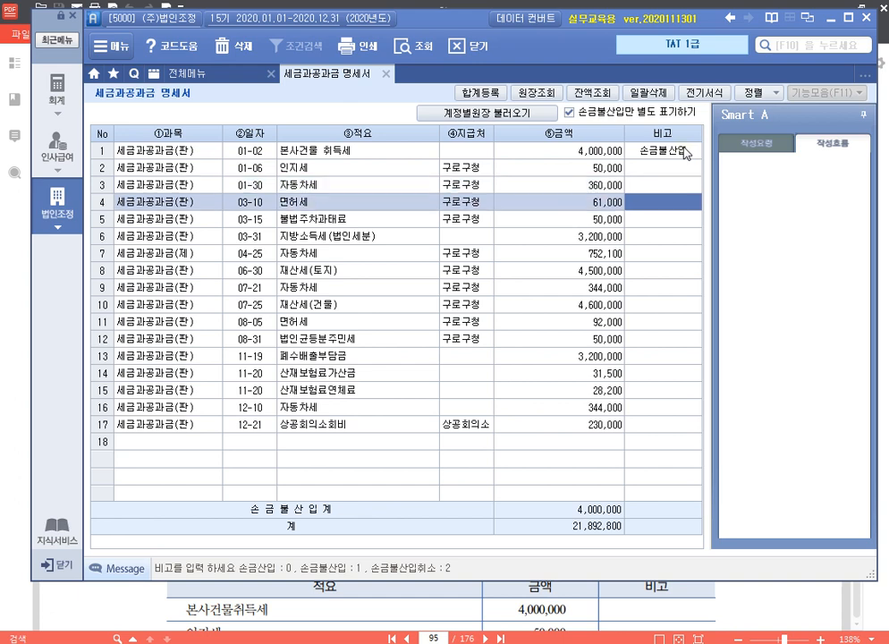
pyautogui.press('Return')
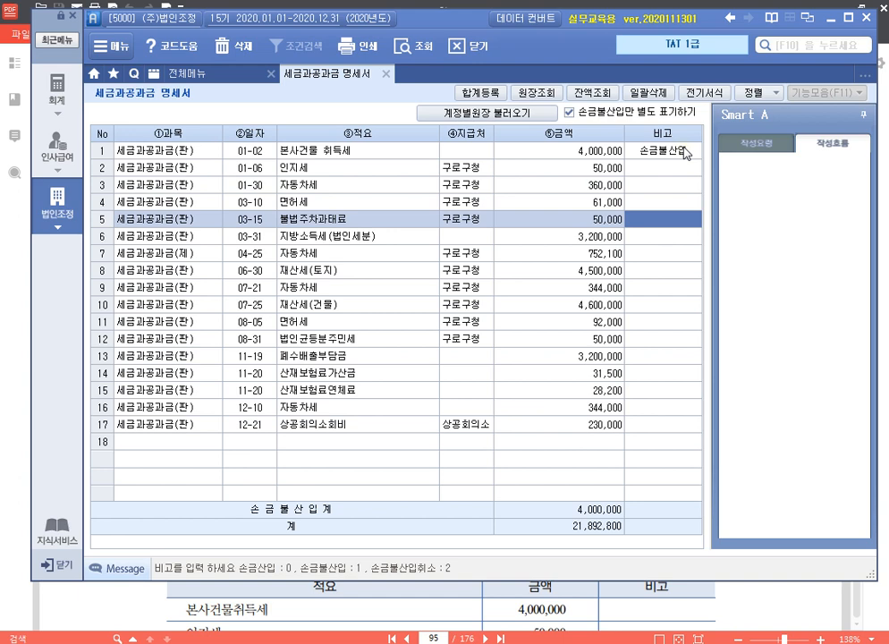
pyautogui.write('1')
pyautogui.press('Return')
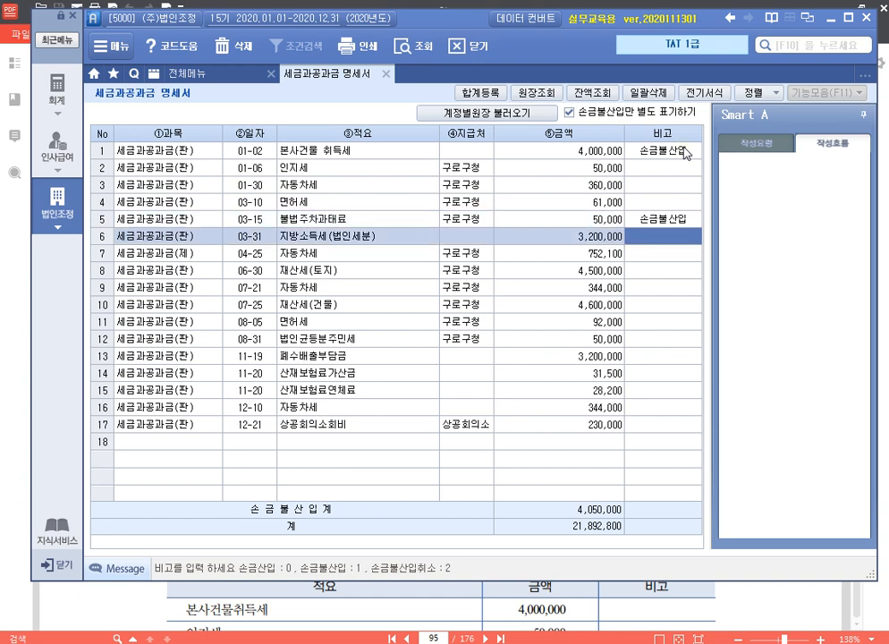
pyautogui.write('1')
pyautogui.press('Return')
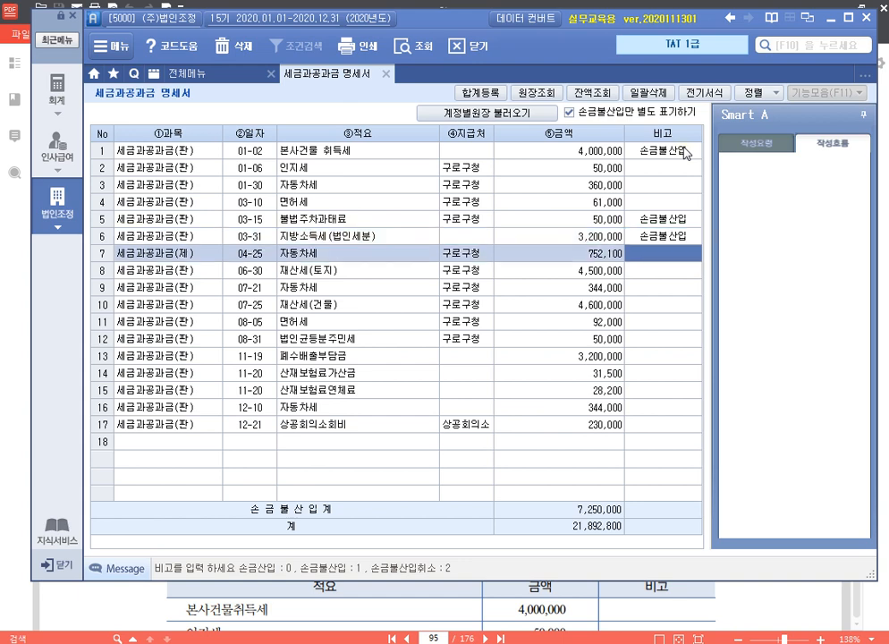
# Mark 폐수배출부담금 (11-19) and 산재보험료가산금 (11-20) as 손금불산입, leaving the remaining entries' 비고 blank.
pyautogui.press('Return')
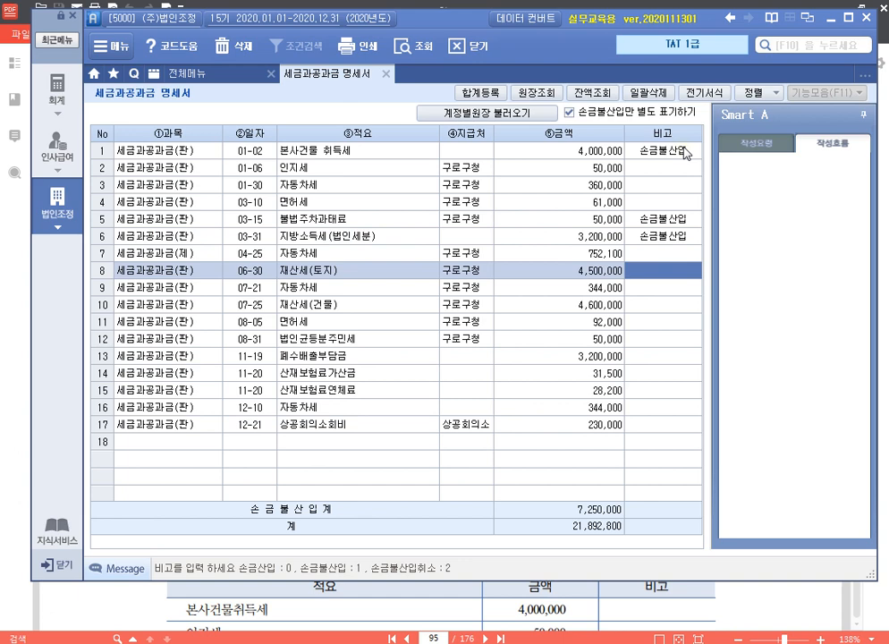
pyautogui.press('Return')
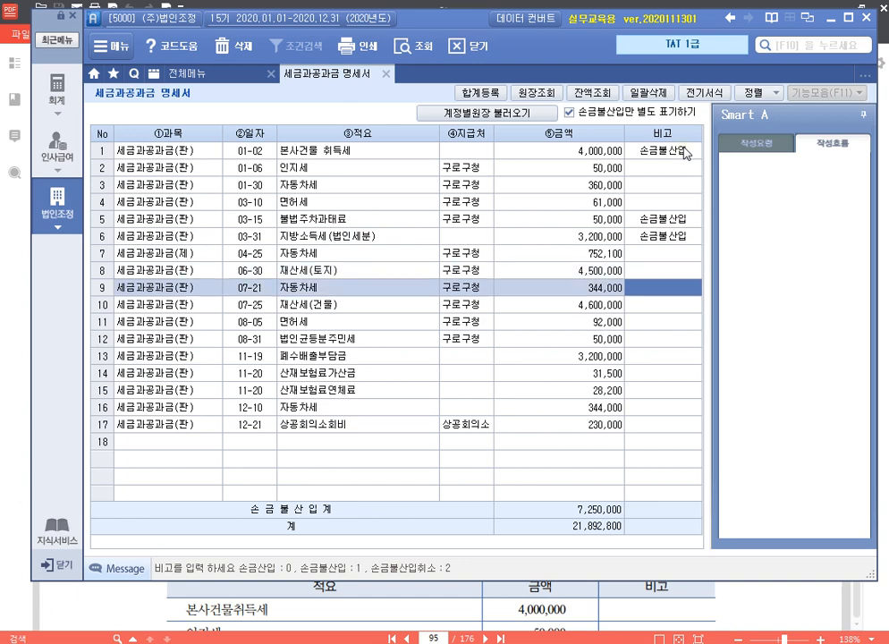
pyautogui.press('Return')
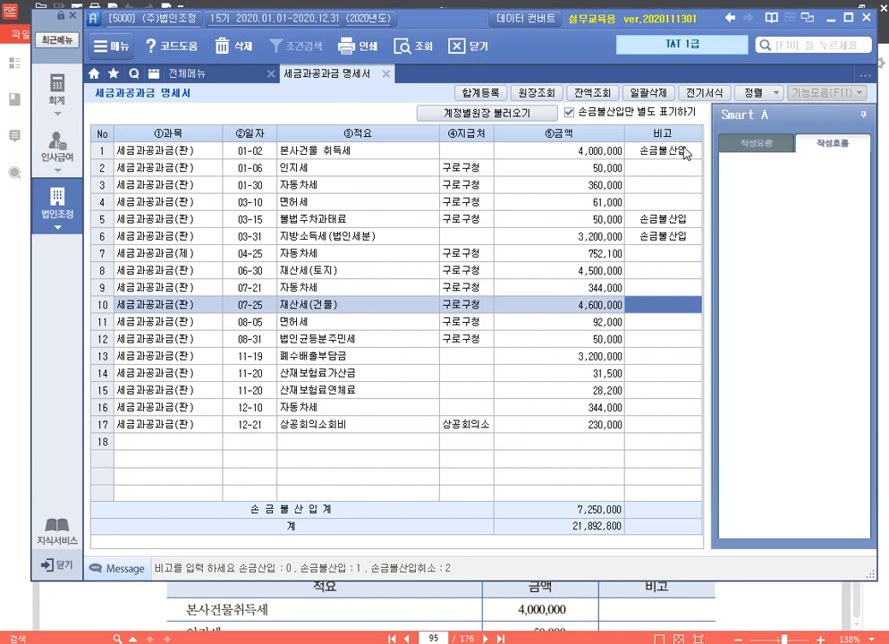
pyautogui.press('Return')
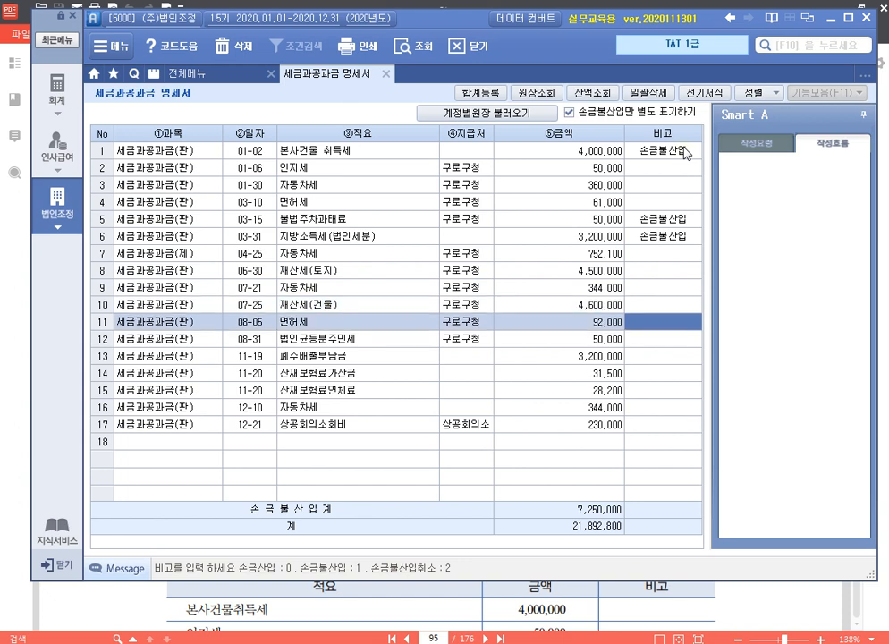
pyautogui.press('Return')
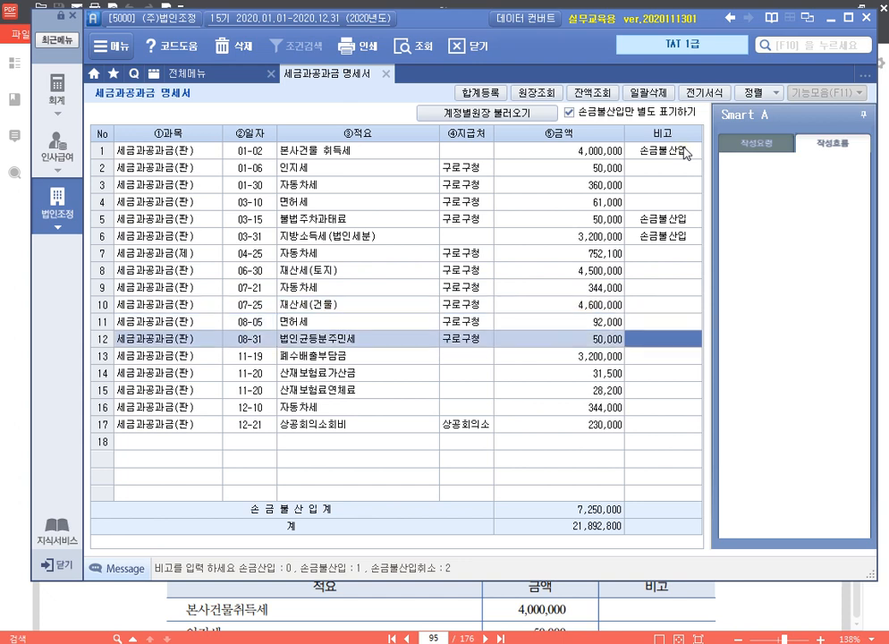
pyautogui.press('Return')
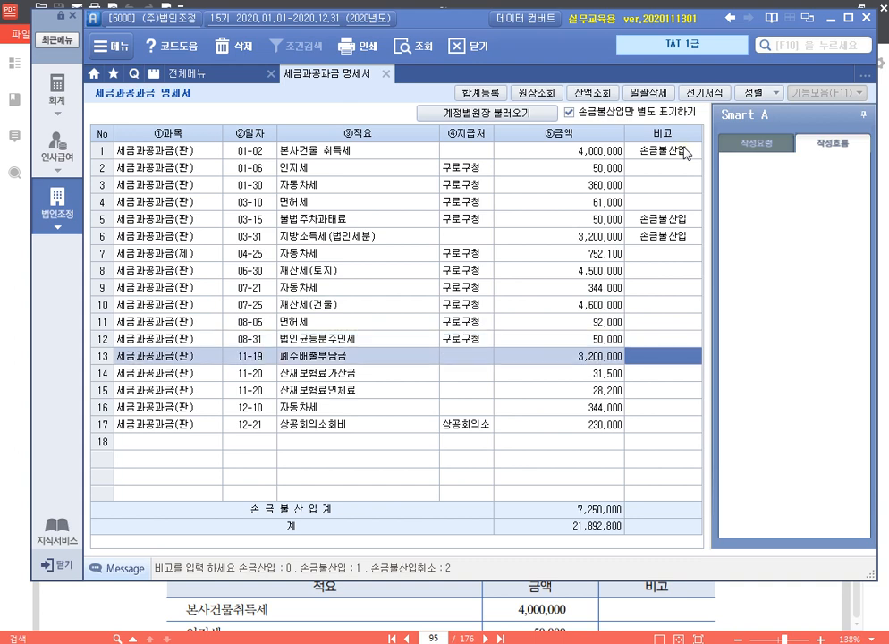
pyautogui.write('1')
pyautogui.press('Return')
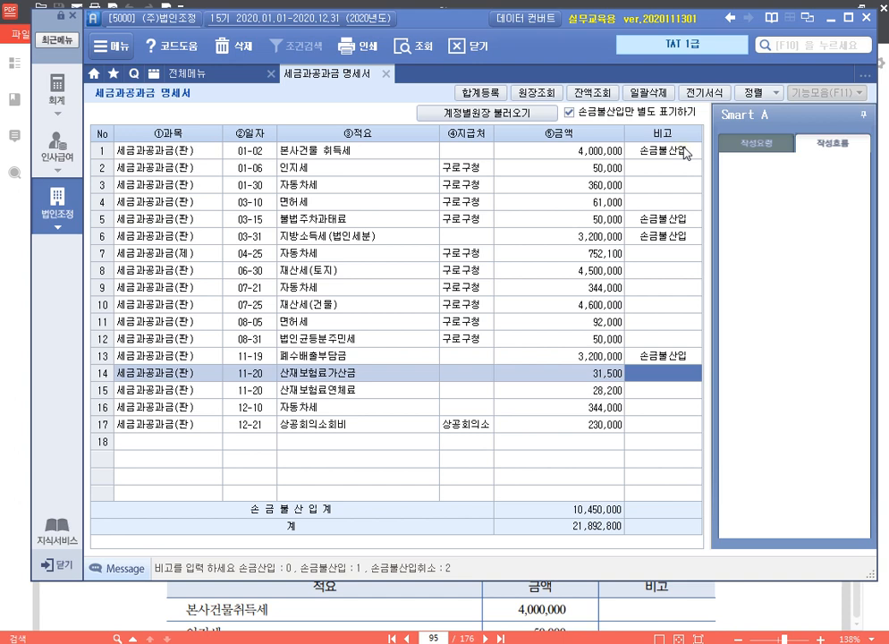
pyautogui.write('1')
pyautogui.press('Return')
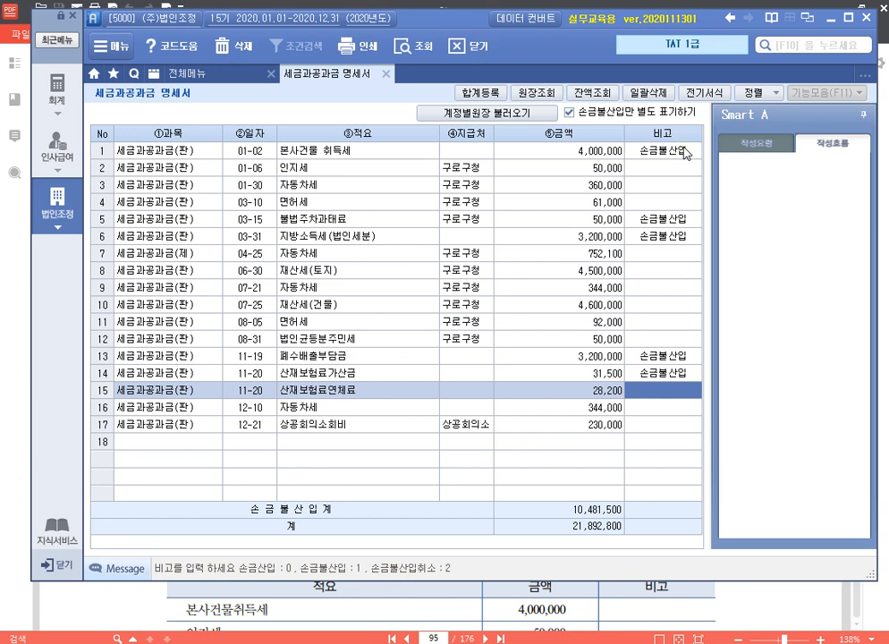
pyautogui.press('Return')
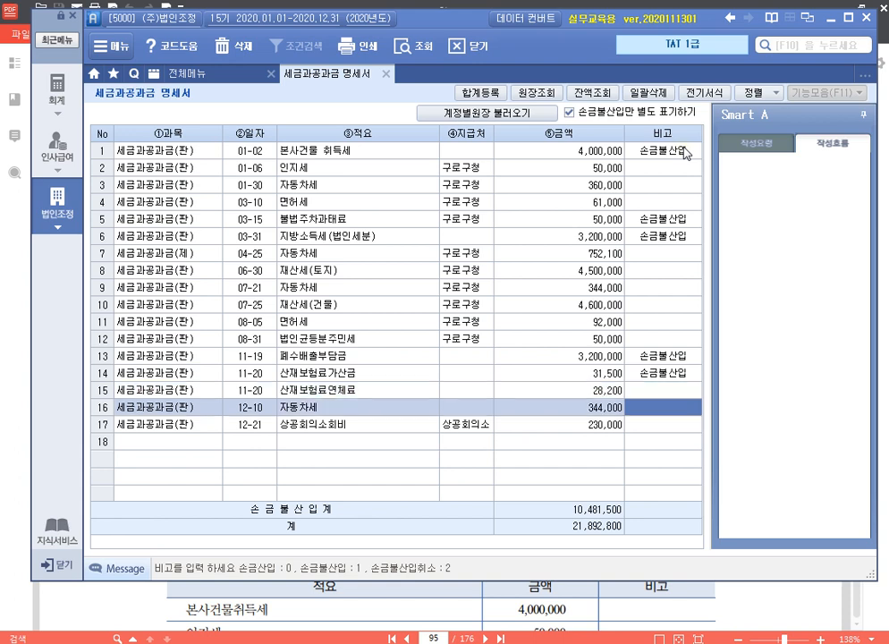
pyautogui.press('Return')
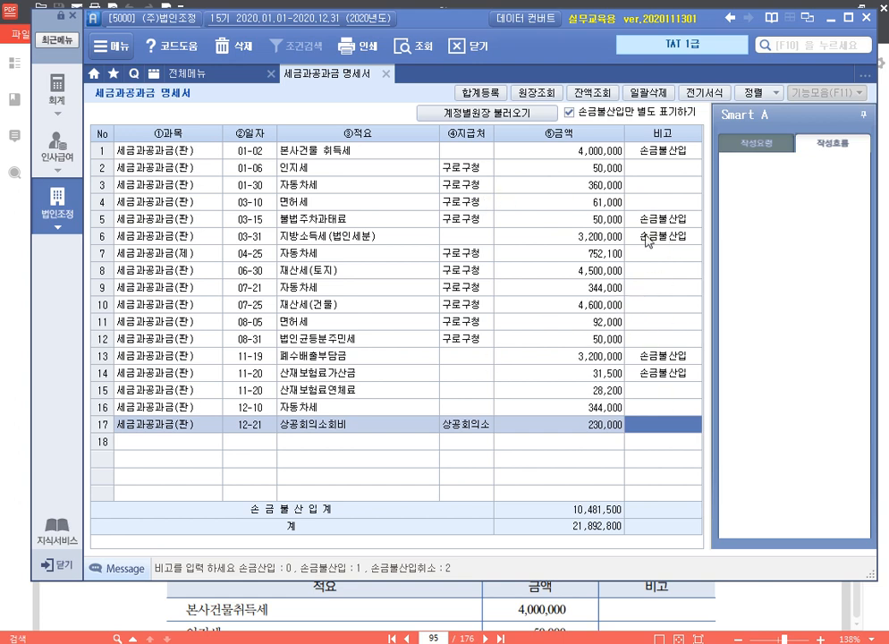
# Cancel the 손금불산입 mark on the 본사건물 취득세 entry.
pyautogui.click(674, 152)
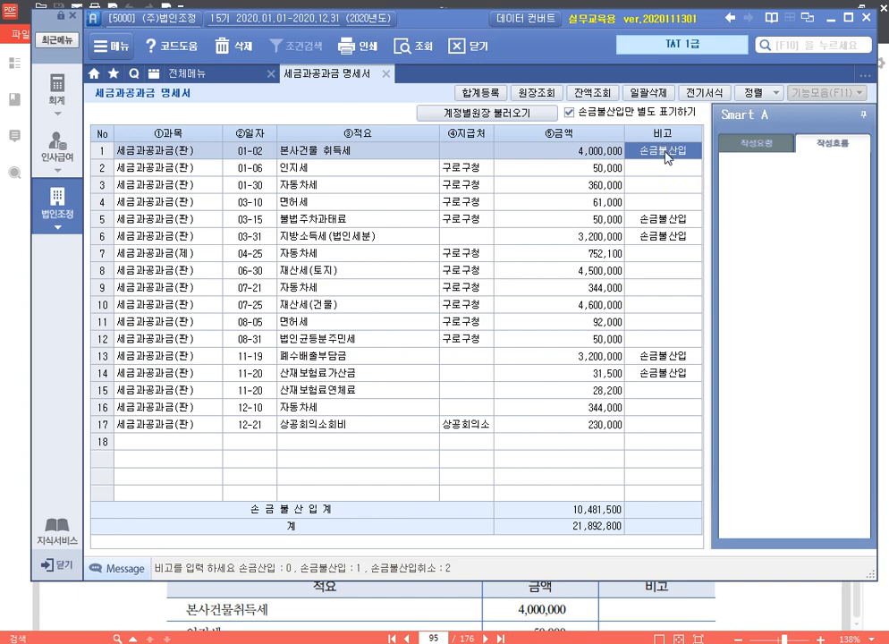
pyautogui.press('2')
# Look at the existing adjustments in 합계등록, close it and review the four entries marked 손금불산입 in the statement.
pyautogui.click(478, 92)
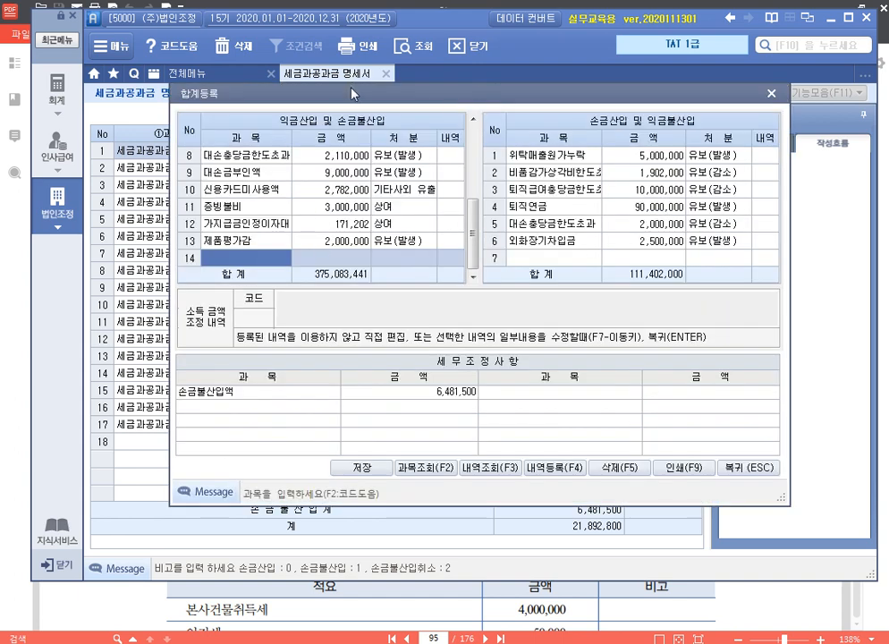
pyautogui.moveTo(268, 93); pyautogui.dragTo(218, 321)
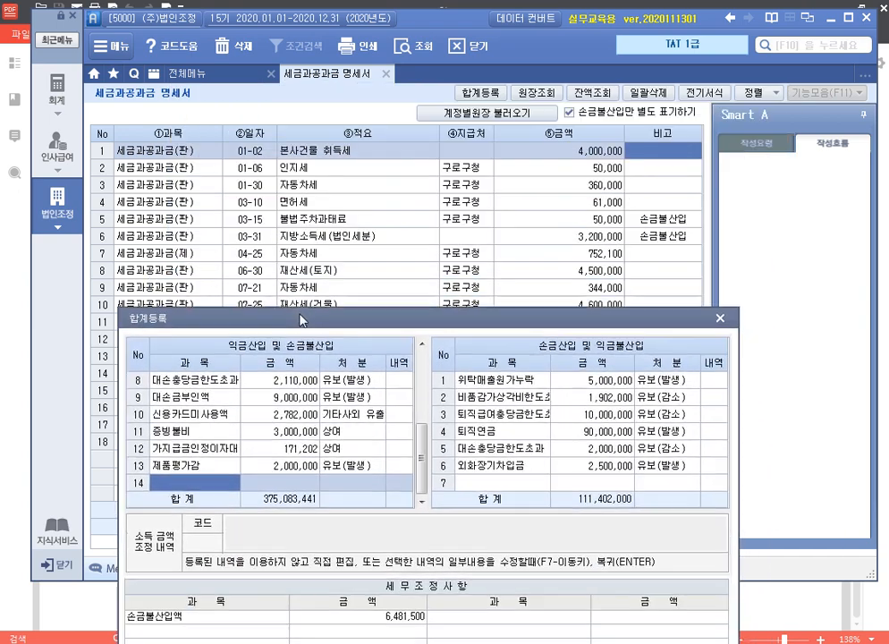
pyautogui.click(720, 317)
pyautogui.click(353, 221)
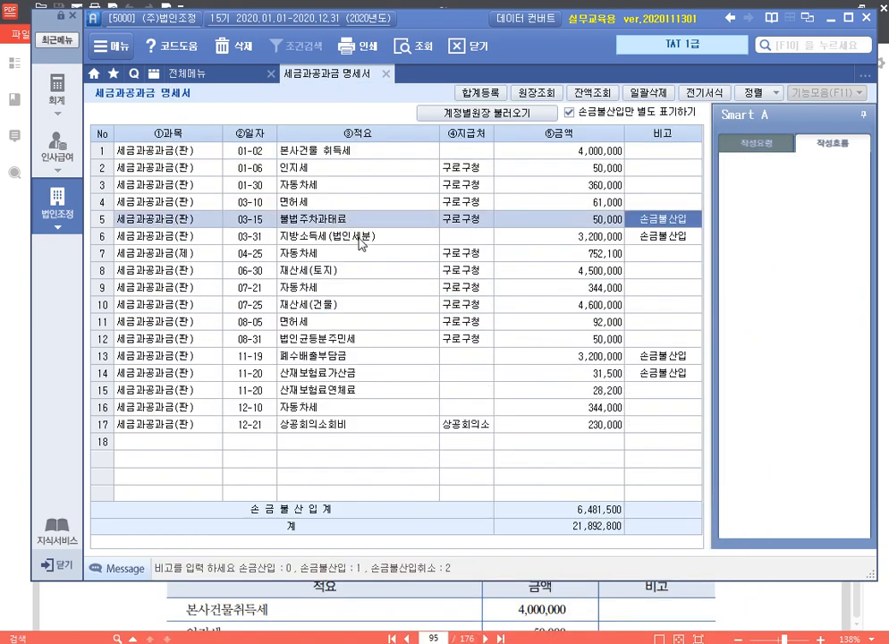
pyautogui.click(358, 237)
pyautogui.click(367, 358)
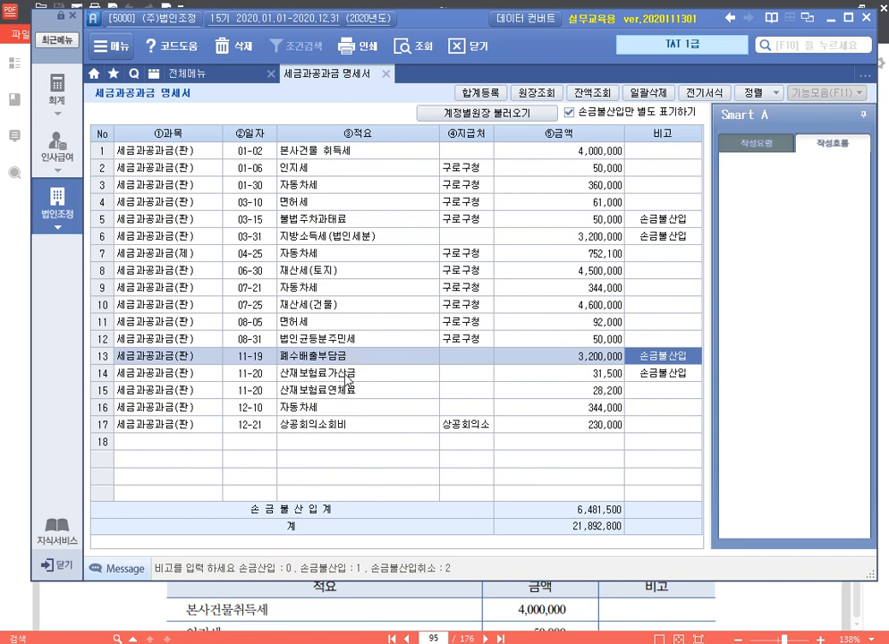
pyautogui.click(362, 373)
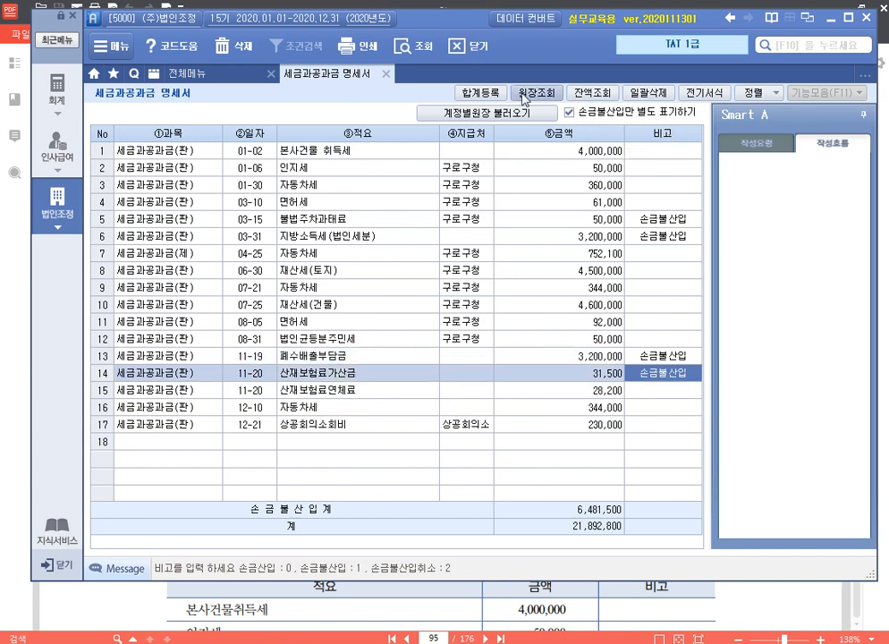
# In 합계등록, add a 익금산입 및 손금불산입 entry for 불법주차과태료 of 50,000 with 처분 기타사외유출.
pyautogui.click(476, 92)
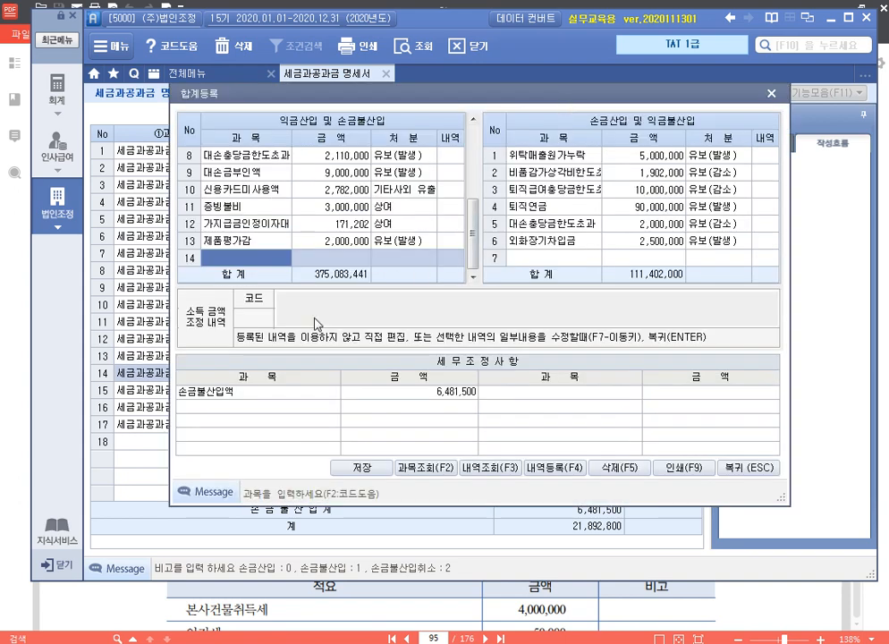
pyautogui.click(272, 261)
pyautogui.write('불법주차')
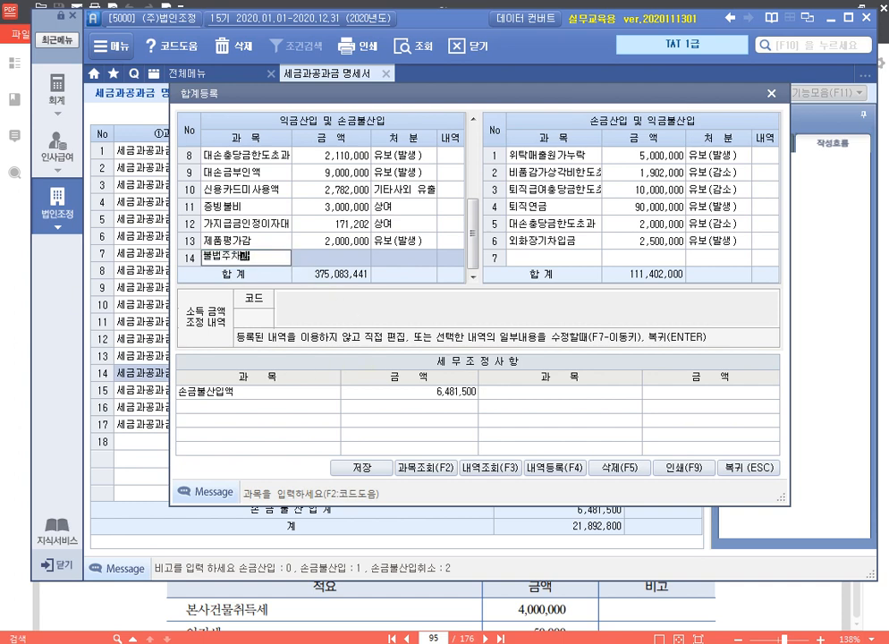
pyautogui.write('과태료')
pyautogui.press('Return')
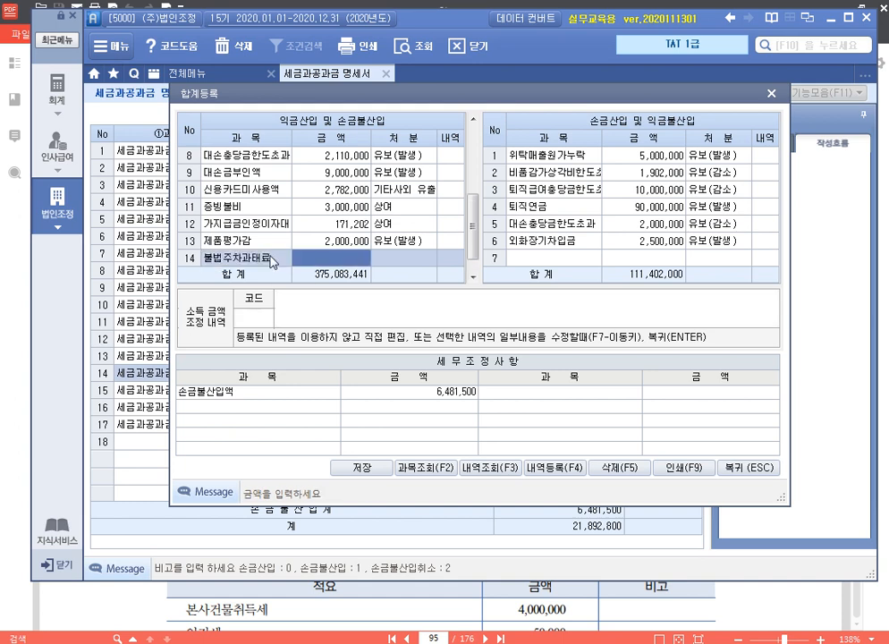
pyautogui.write('500000')
pyautogui.press('Return')
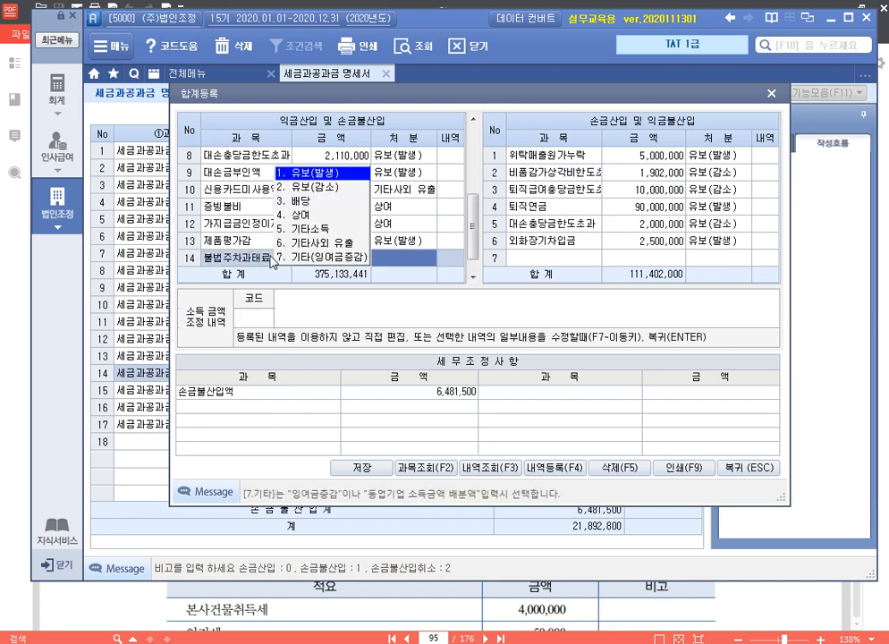
pyautogui.press('6')
# Enter "손금불산입 불법주차과태료 기타사외유출" as the 소득금액 조정내역 of the 불법주차과태료 entry.
pyautogui.write('ㅣ')
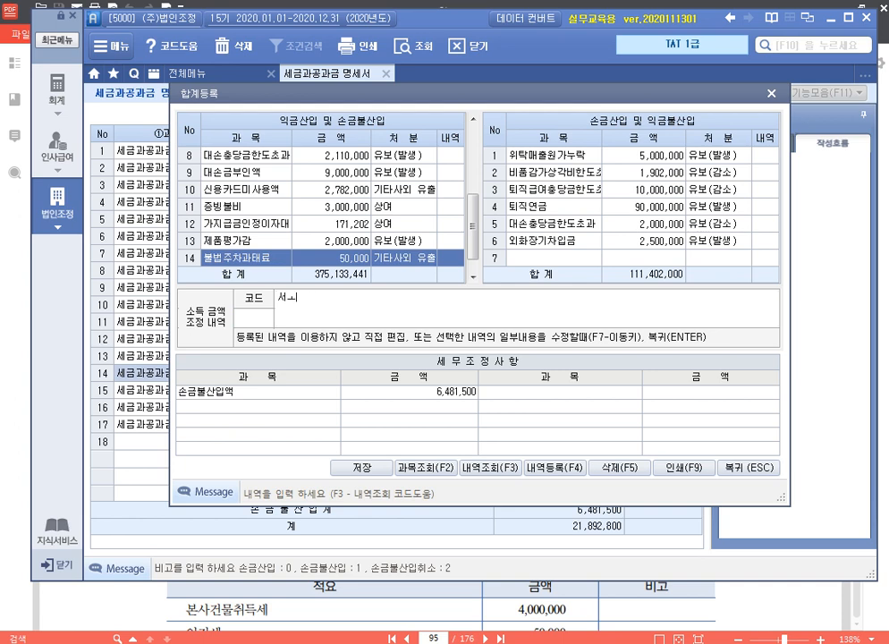
pyautogui.write('금불산입 불법주차과태료 기')
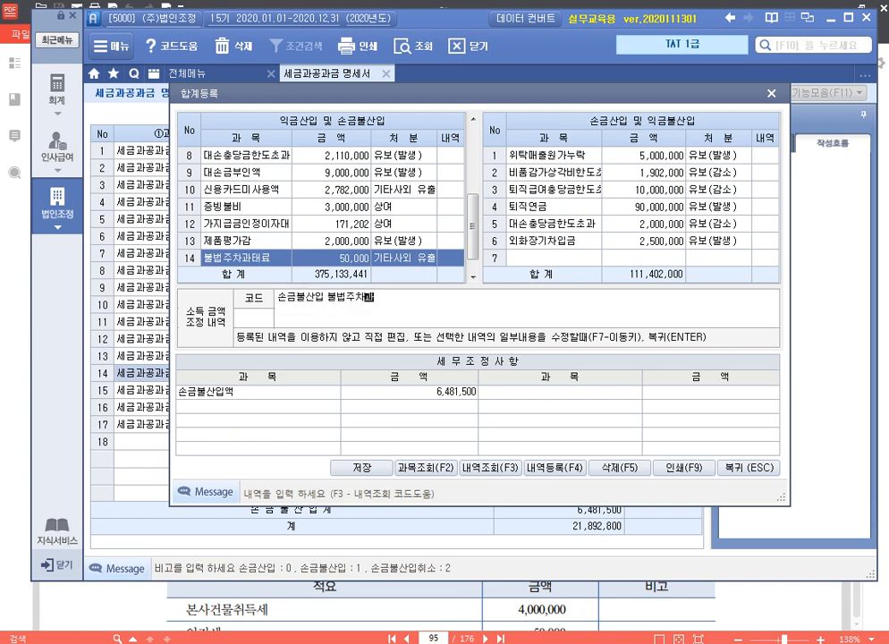
pyautogui.write('타사외유출')
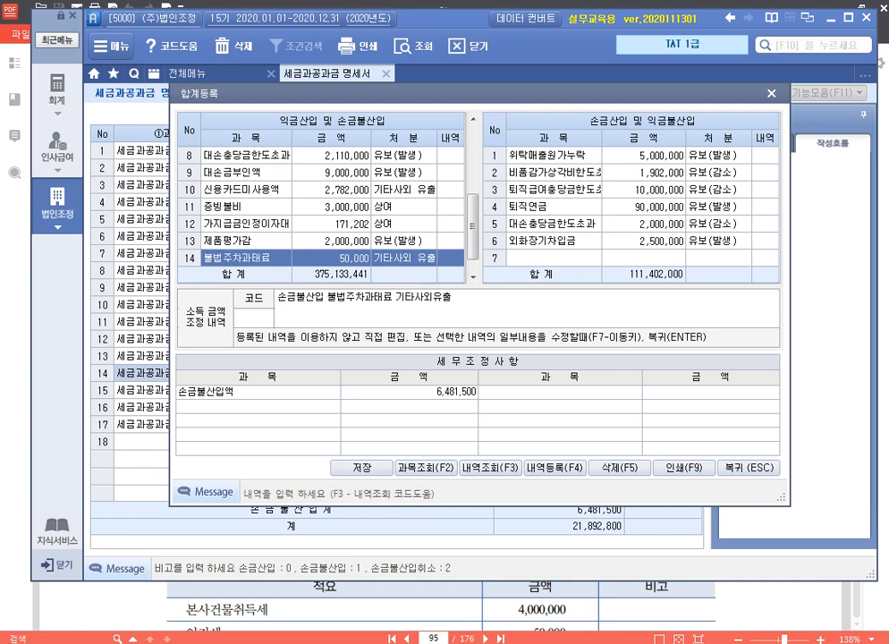
pyautogui.press('Return')
pyautogui.press('Return')
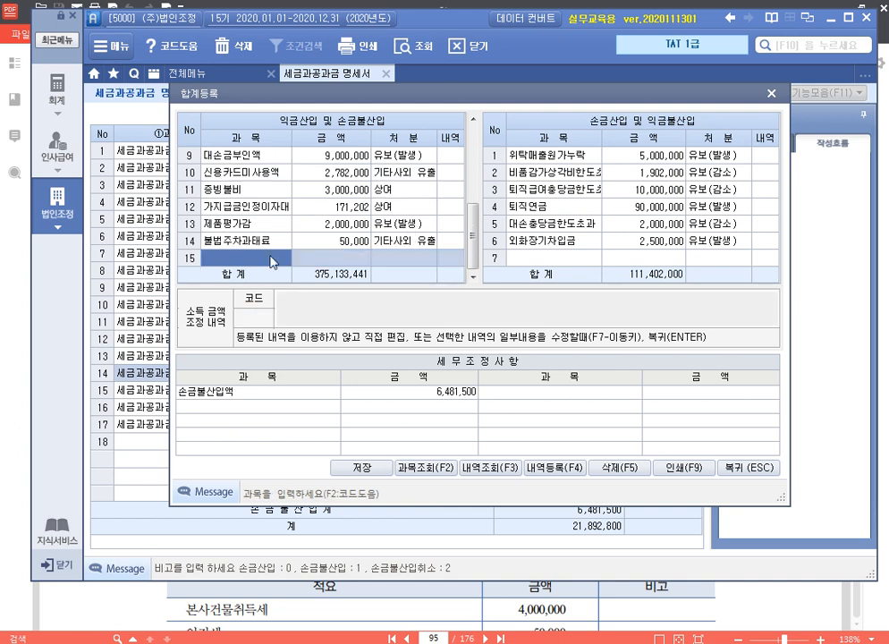
# Add a 익금산입 및 손금불산입 entry for 지방소득세(법인세분) of 3,200,000 with 처분 기타사외유출.
pyautogui.write('지방소득')
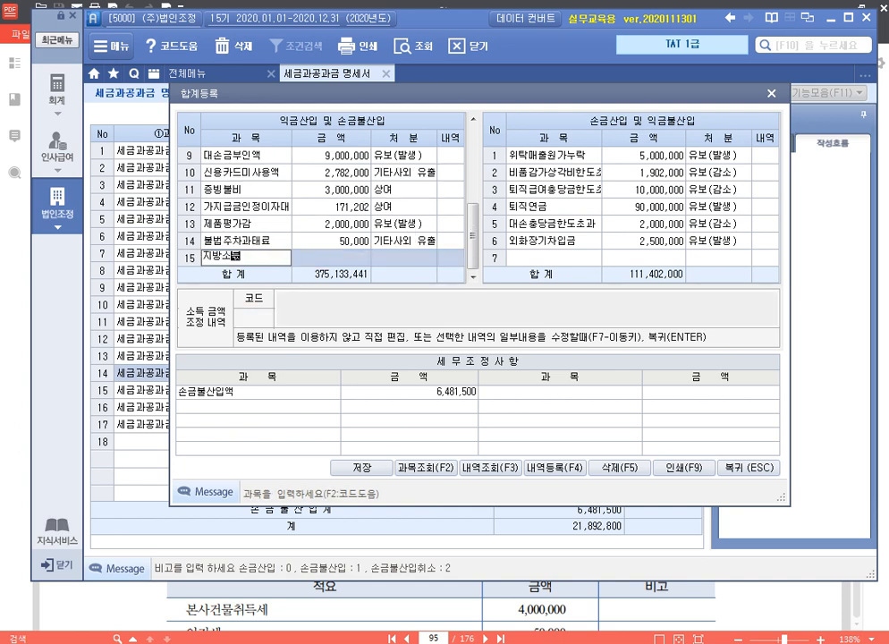
pyautogui.write('세(법인세분')
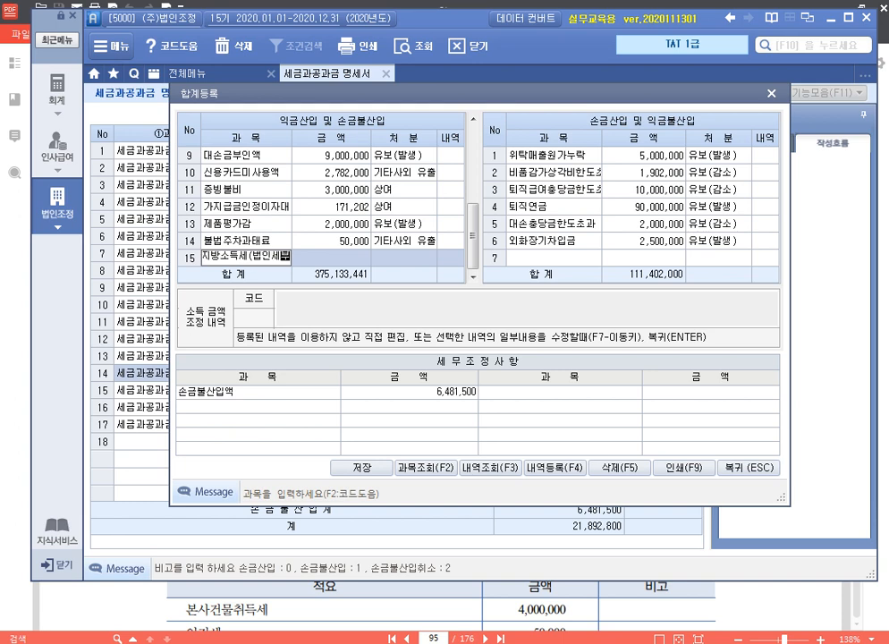
pyautogui.press('Return')
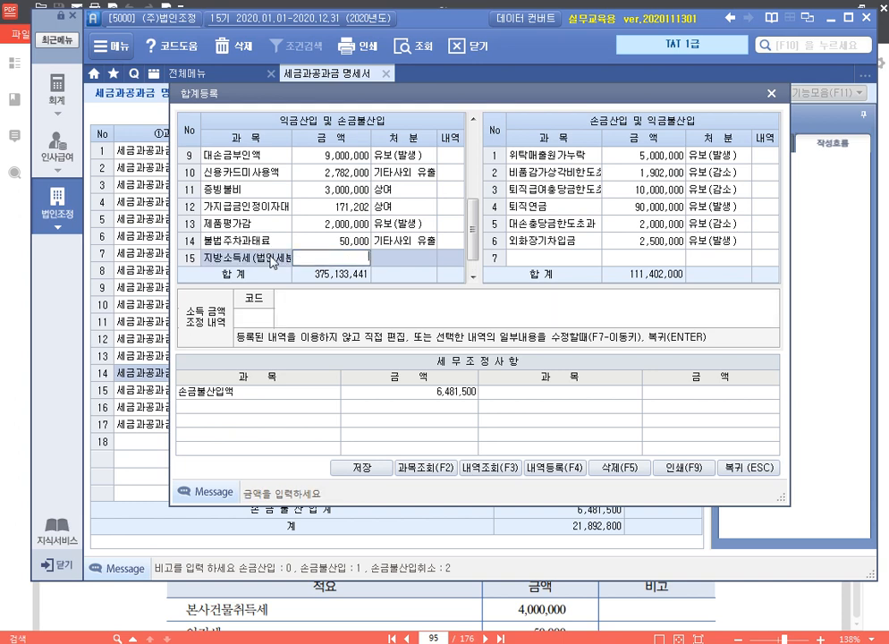
pyautogui.write('3200000')
pyautogui.press('Return')
pyautogui.write('6')
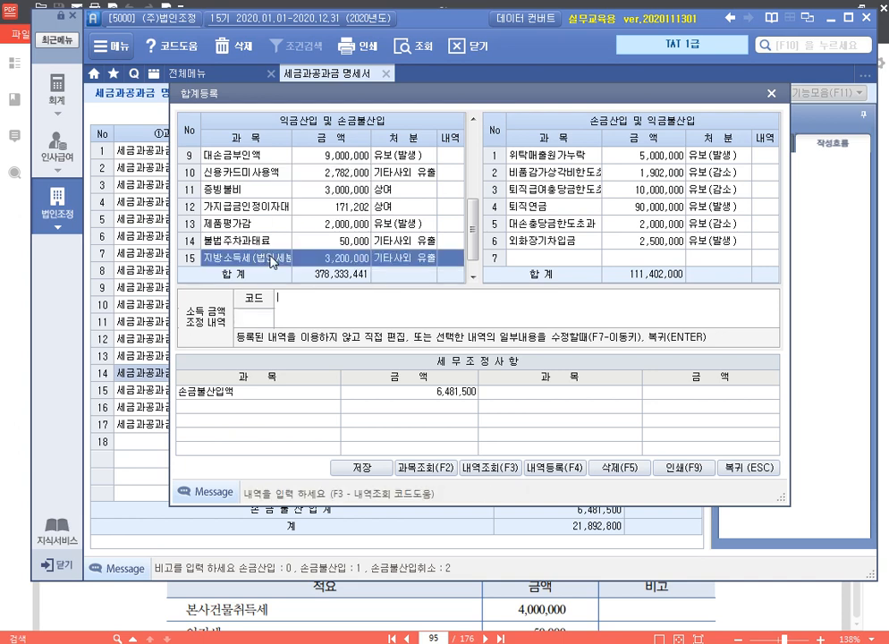
# Enter "손금불산입 지방소득세(법인세분) 기타사외유출" as the adjustment detail of the 지방소득세(법인세분) entry.
pyautogui.write('손금불산입 지방소득세')
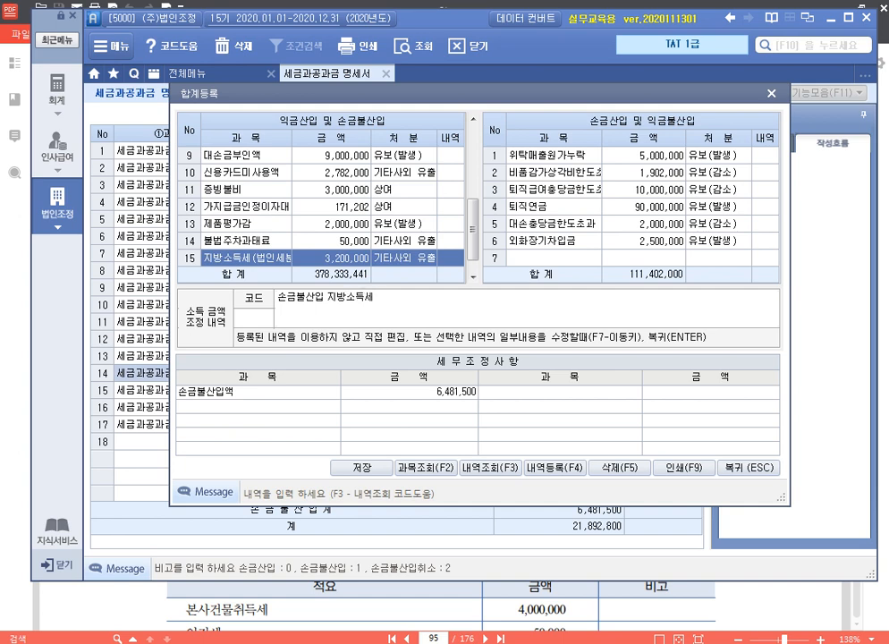
pyautogui.write('(법인세분) 기타사외')
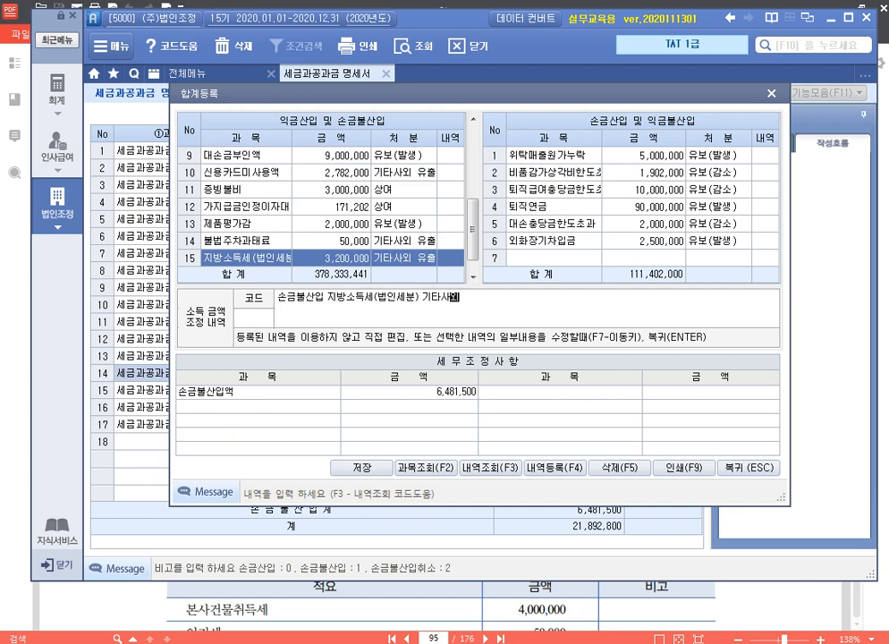
pyautogui.write('유출')
pyautogui.press('Return')
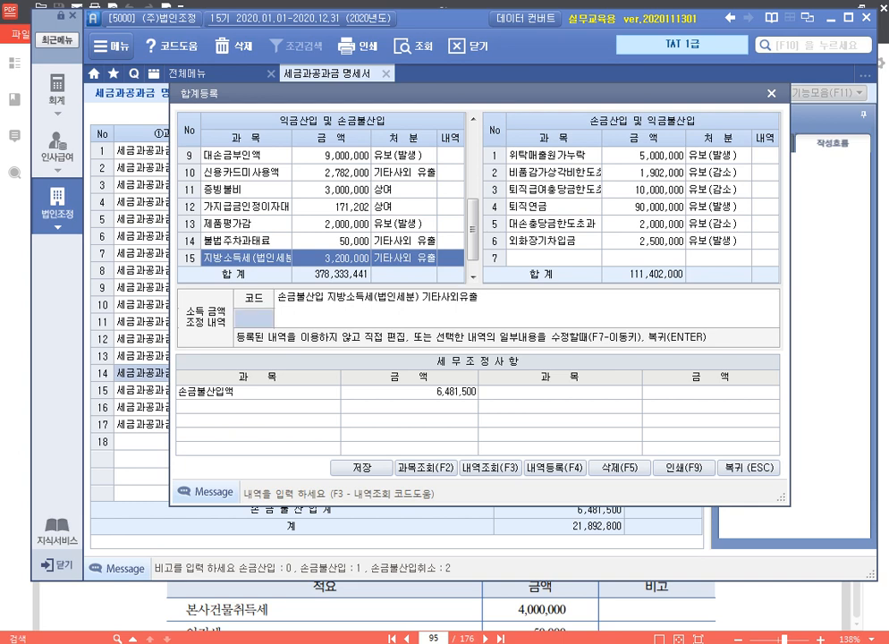
pyautogui.press('Return')
# Add a 익금산입 및 손금불산입 entry for 폐수배출부담금 of 3,200,000 with 처분 기타사외유출.
pyautogui.write('대')
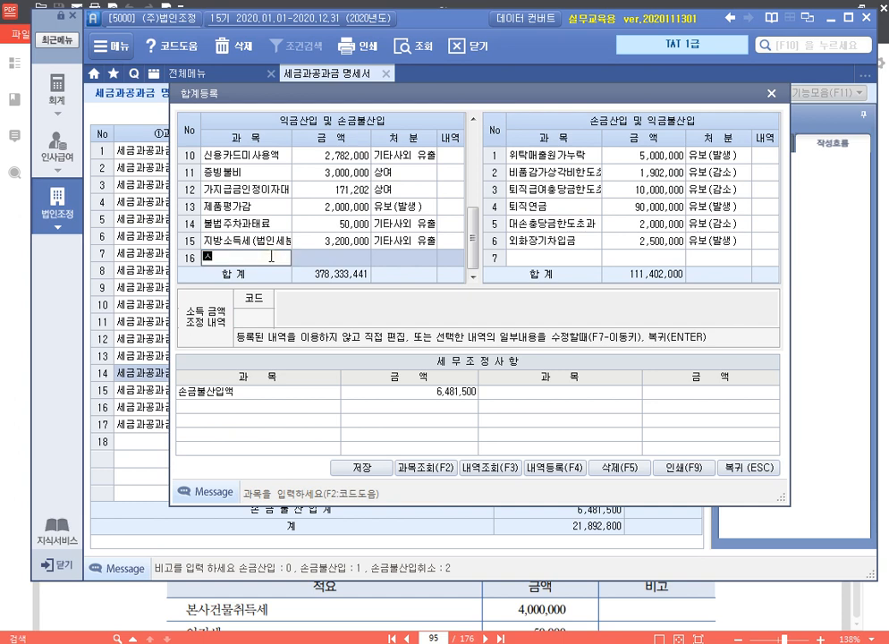
pyautogui.press('BackSpace')
pyautogui.write('폐수배출부담금')
pyautogui.press('Return')
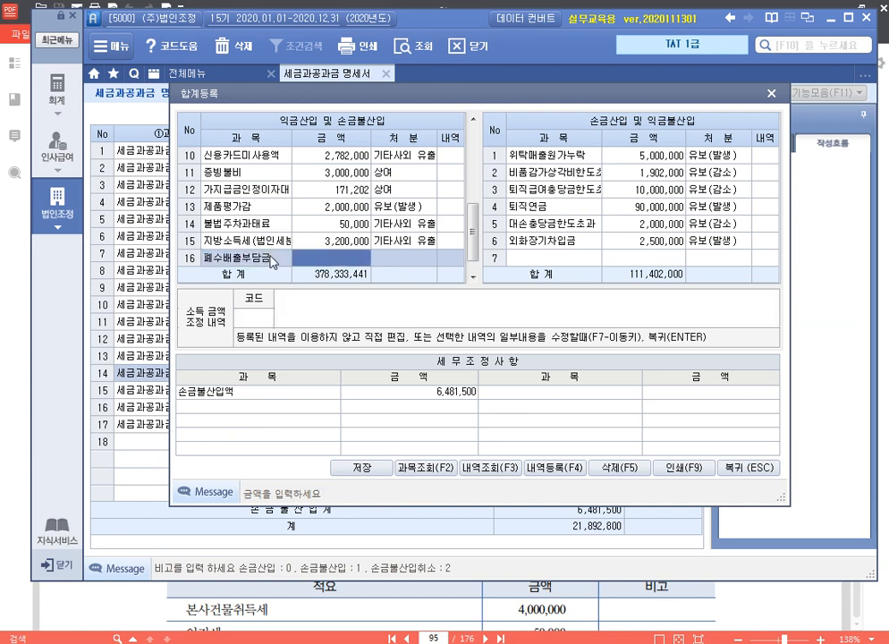
pyautogui.write('3200000')
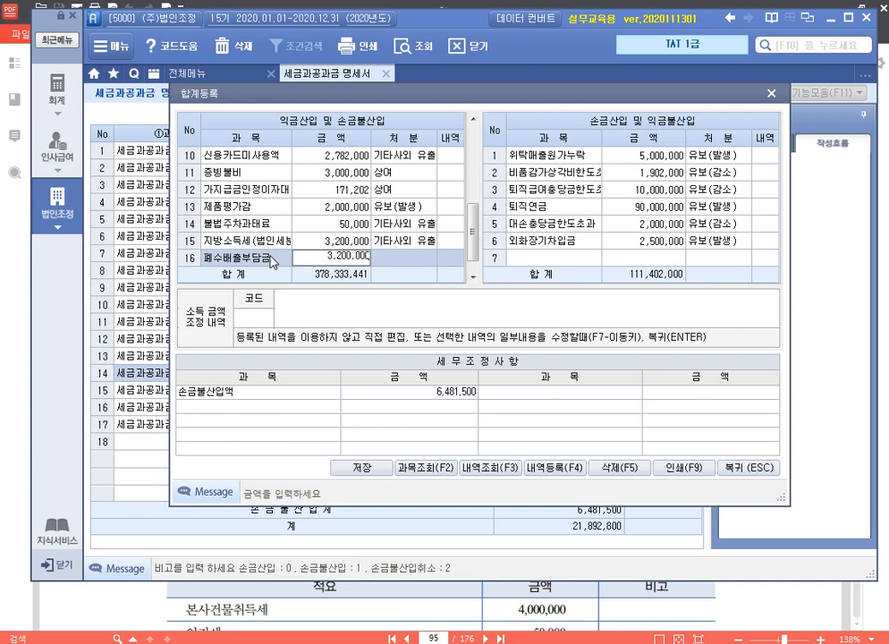
pyautogui.press('Return')
pyautogui.press('6')
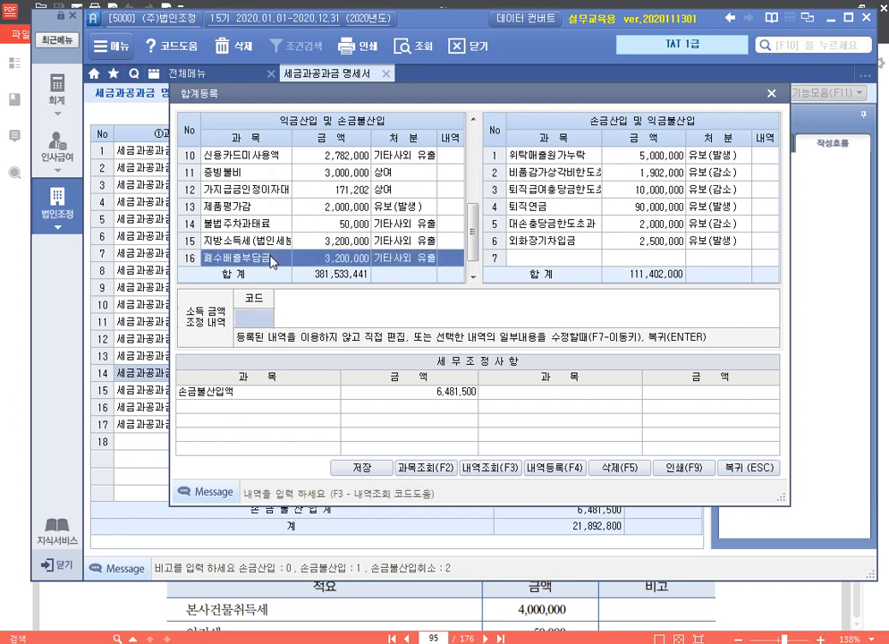
# Enter "손금불산입 폐수배출부담금 기타사외유출" as the adjustment detail of the 폐수배출부담금 entry.
pyautogui.write('손금불')
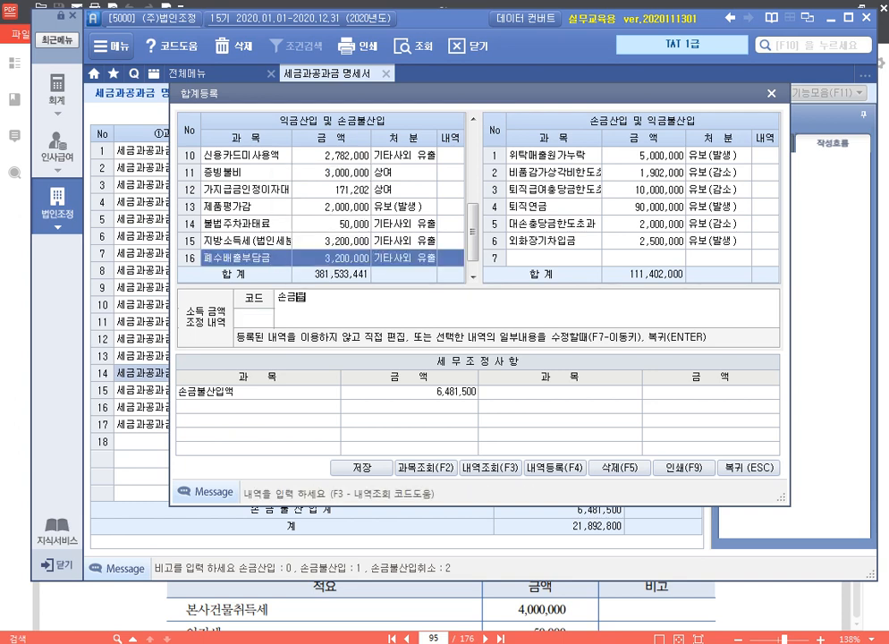
pyautogui.write('산입 폐수배출')
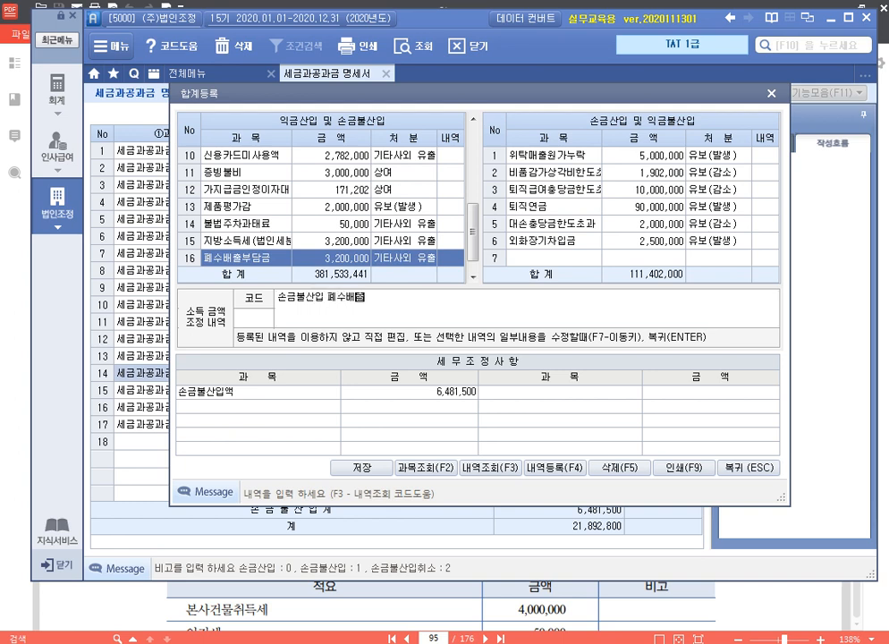
pyautogui.write('부가')
pyautogui.write('금 기타사외')
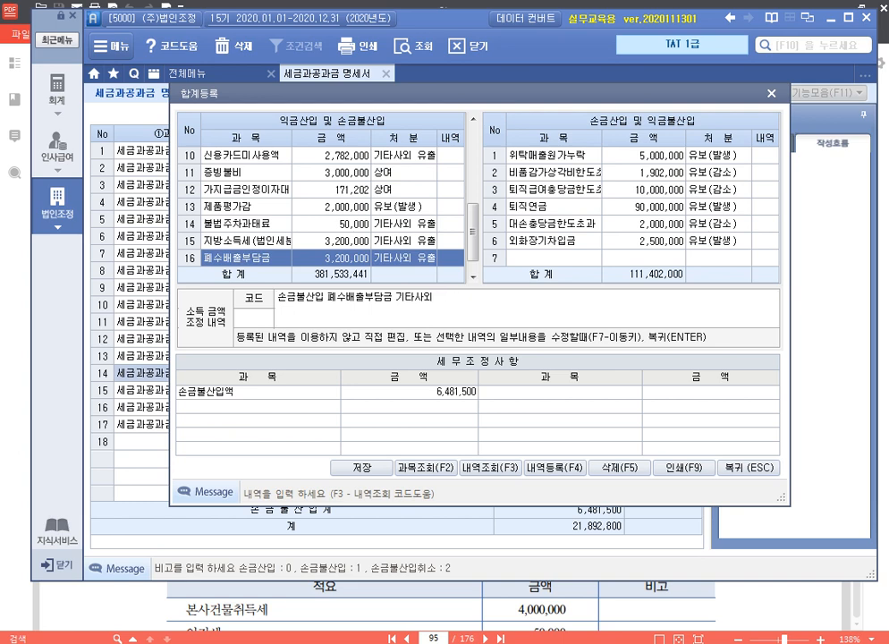
pyautogui.write('유출')
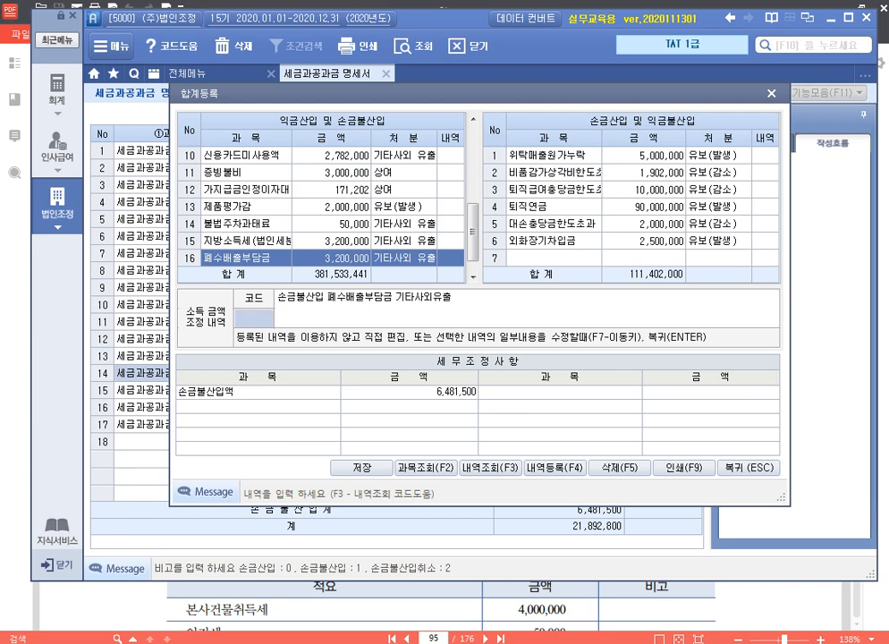
pyautogui.press('Return')
# Add a 익금산입 및 손금불산입 entry for 산재보험료가산금 of 31,500 with 처분 기타사외유출.
pyautogui.write('산재보험료가')
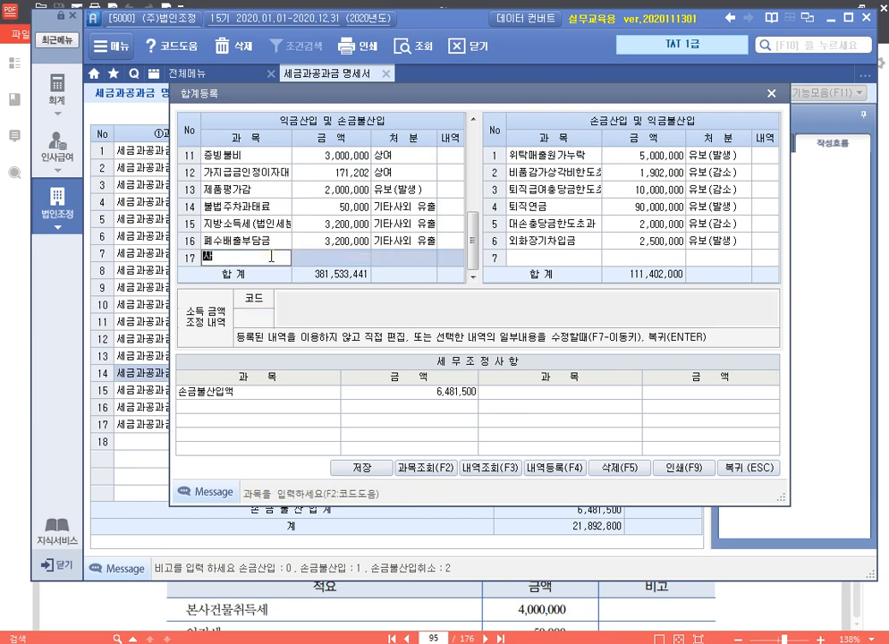
pyautogui.write('산금')
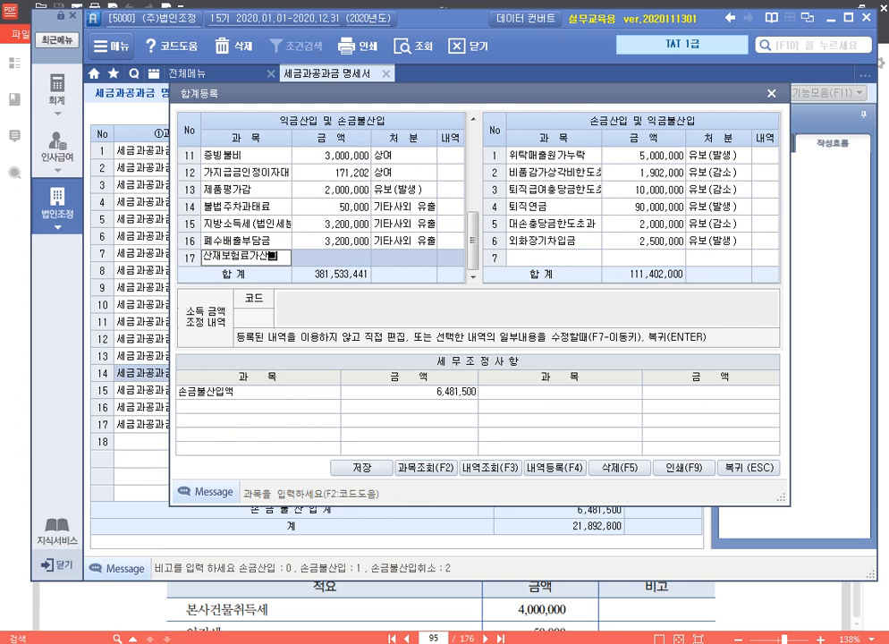
pyautogui.press('Return')
pyautogui.write('31500')
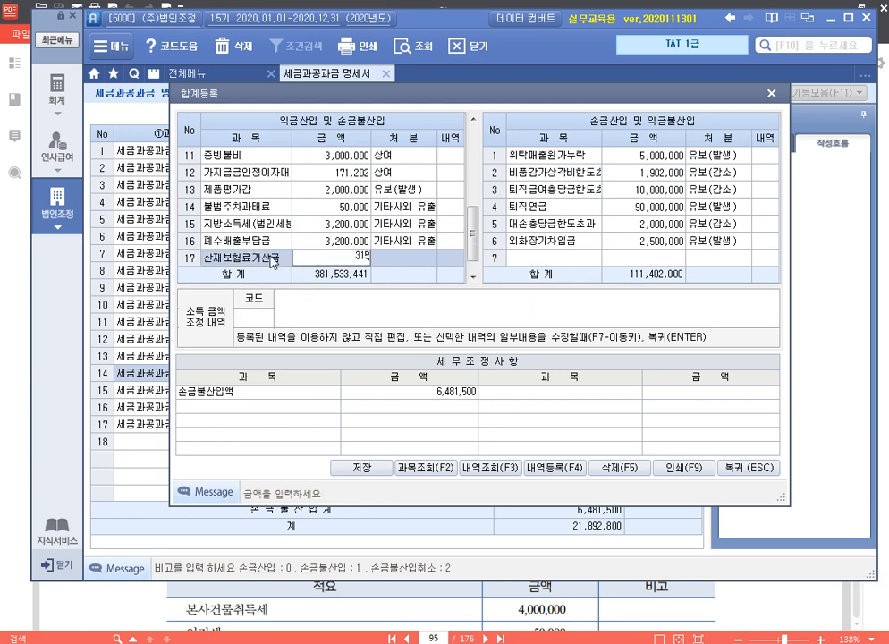
pyautogui.press('Return')
pyautogui.press('6')
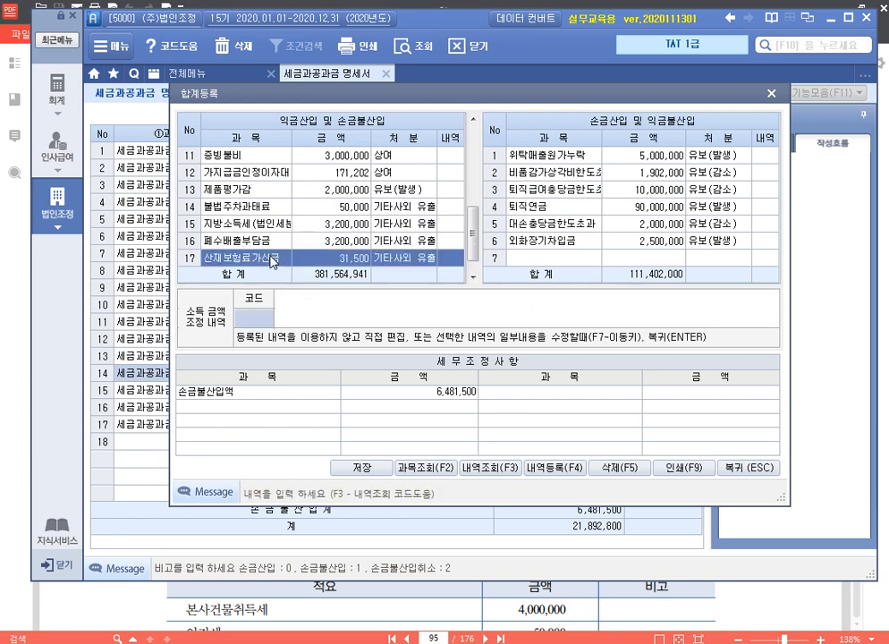
# Enter "손금불산입 산재보험료가산금 기타사외유출" as the 산재보험료가산금 entry's adjustment detail, then close 합계등록 and the 세금과공과금 명세서.
pyautogui.press('Return')
pyautogui.write('손금')
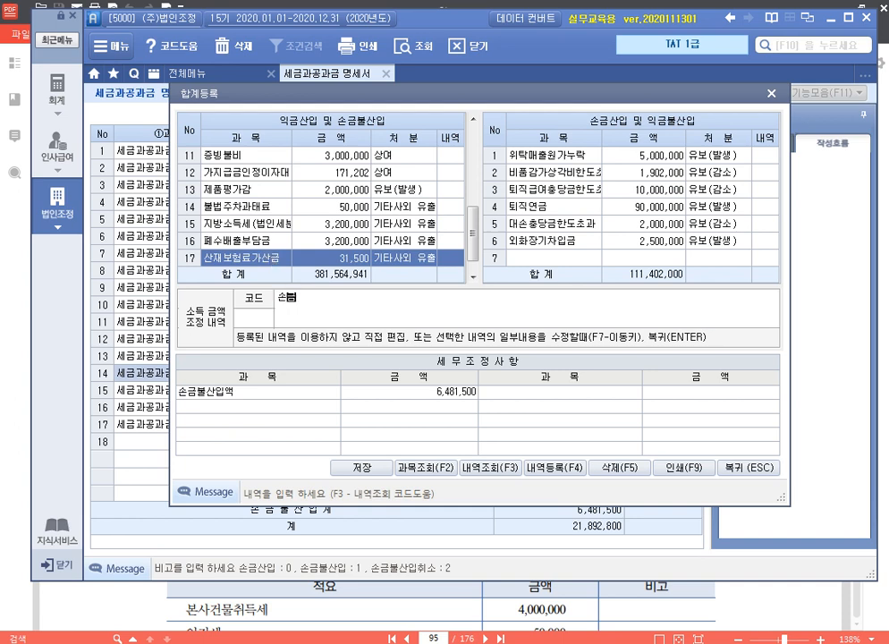
pyautogui.write('불산입 산재보험')
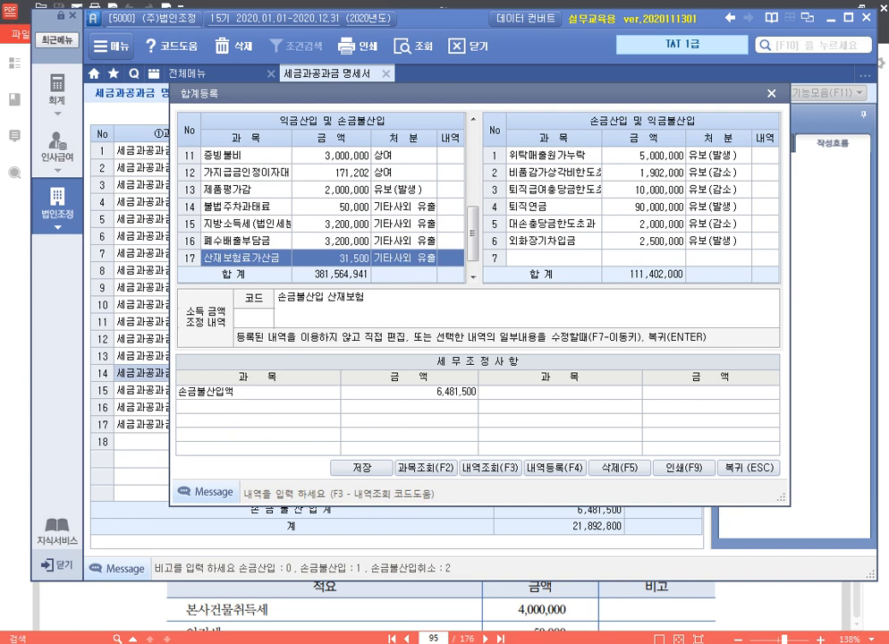
pyautogui.write('료가산금 기타사외유출')
pyautogui.press('Return')
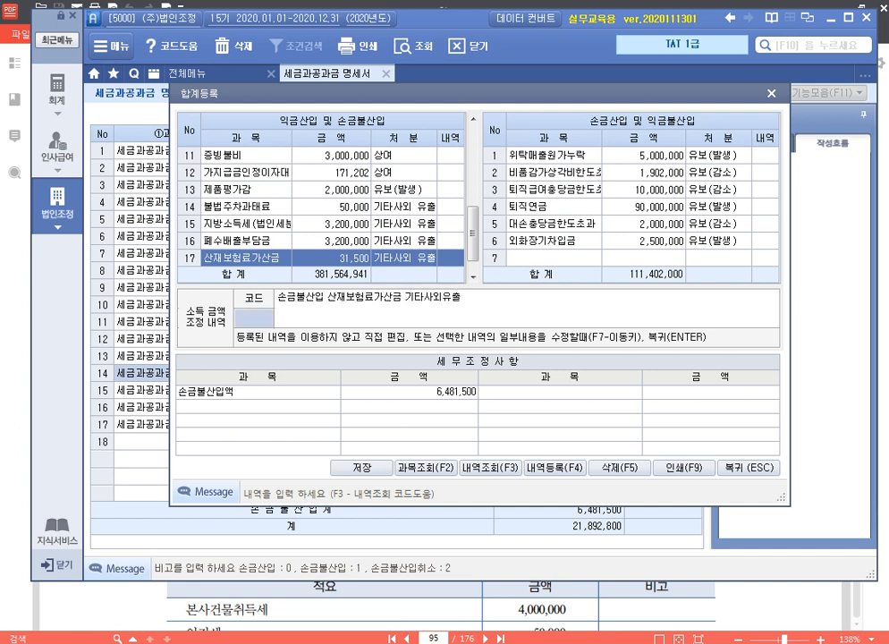
pyautogui.press('Return')
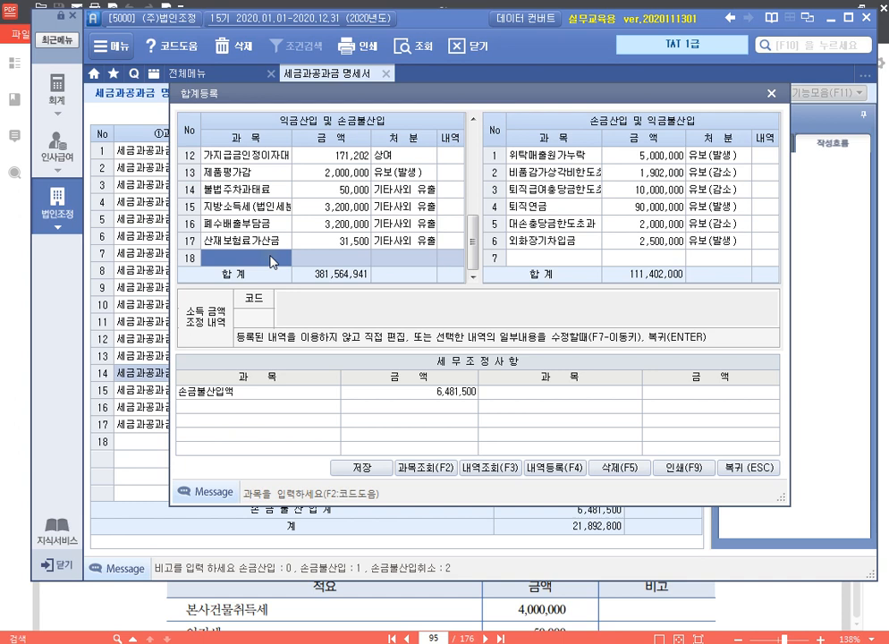
pyautogui.click(762, 467)
pyautogui.click(387, 73)
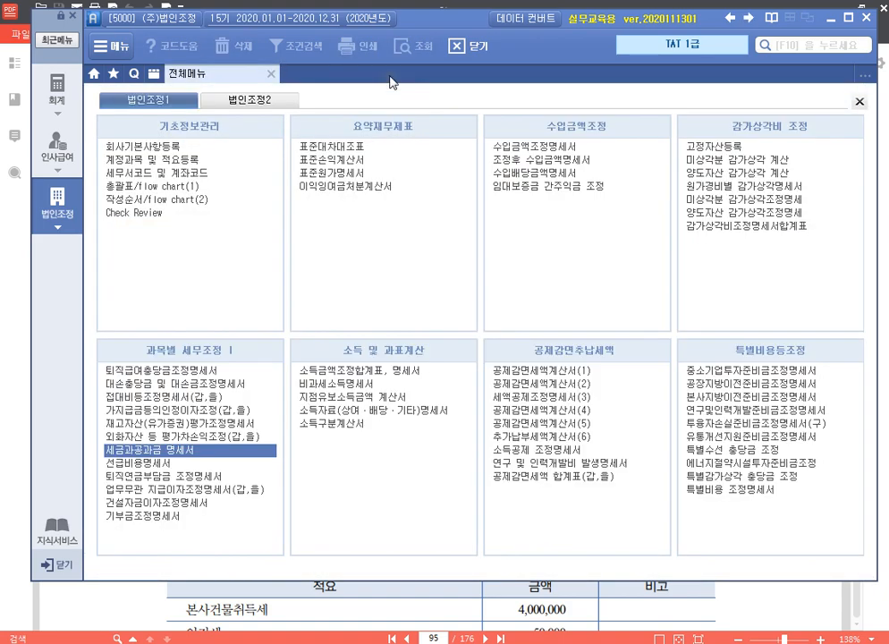
# Switch to the textbook in 알PDF and read the 선급비용명세서 chapter up to the 선급비용 formula and 실무수행프로세스.
pyautogui.click(710, 591)
pyautogui.scroll(-10, 572, 361)
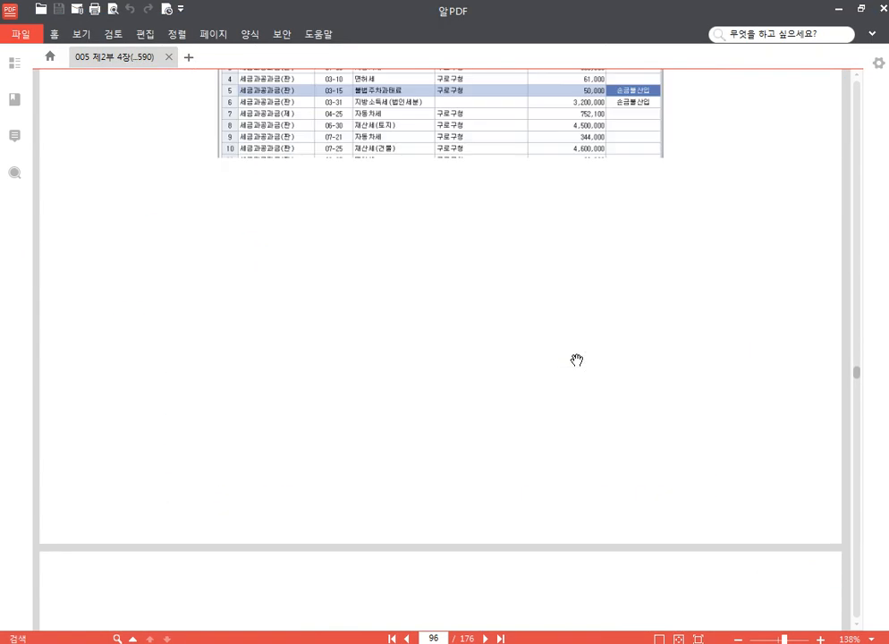
pyautogui.scroll(-10, 576, 357)
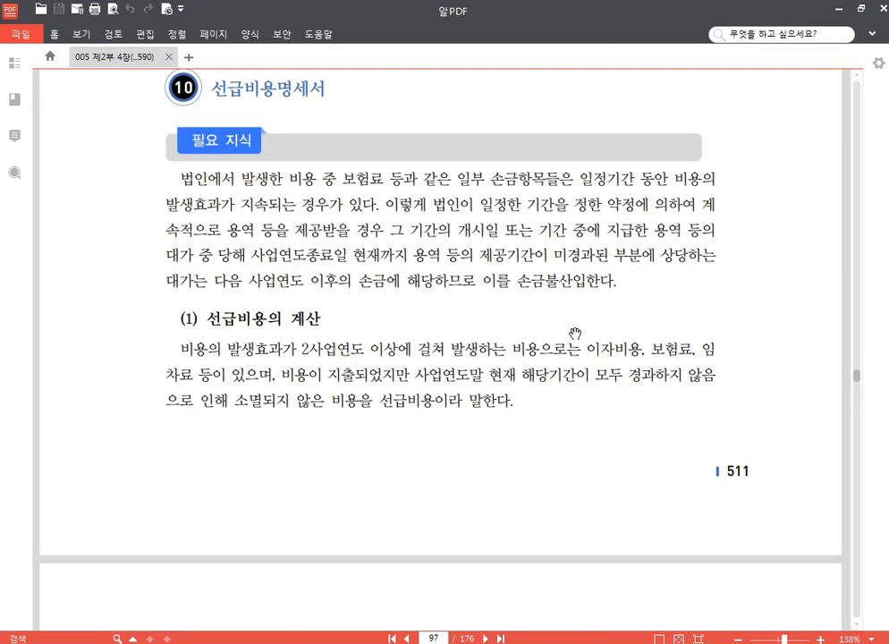
pyautogui.scroll(-5, 516, 359)
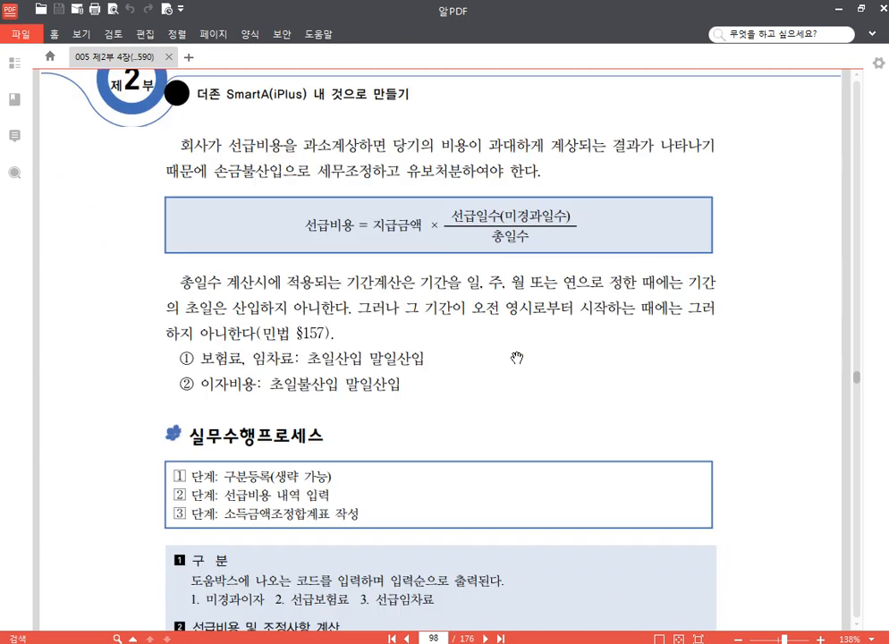
# Read the textbook's 선급비용 exercise data, then switch to Smart A and open the 선급비용명세서.
pyautogui.scroll(-10, 516, 358)
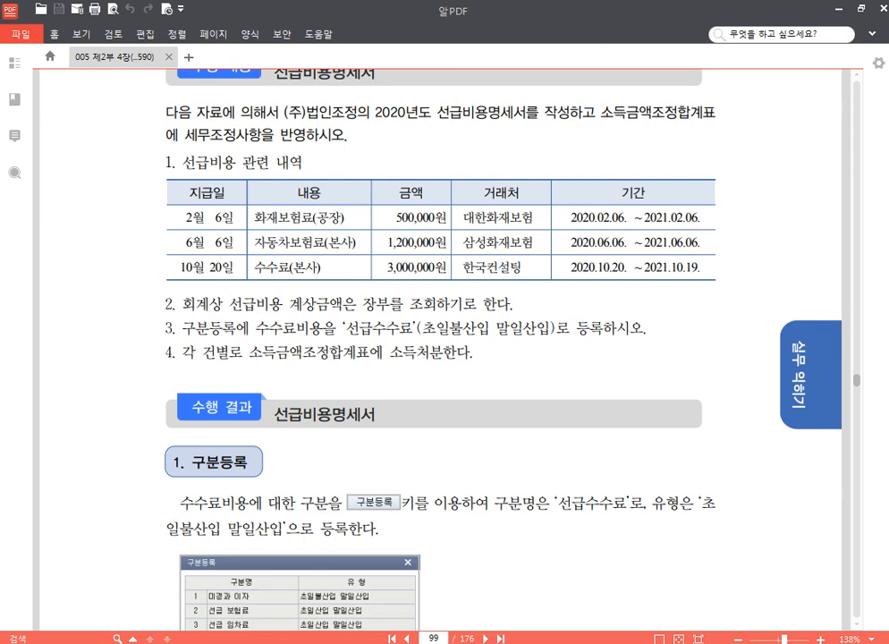
pyautogui.hotkey('alt', 'Tab')
pyautogui.click(172, 465)
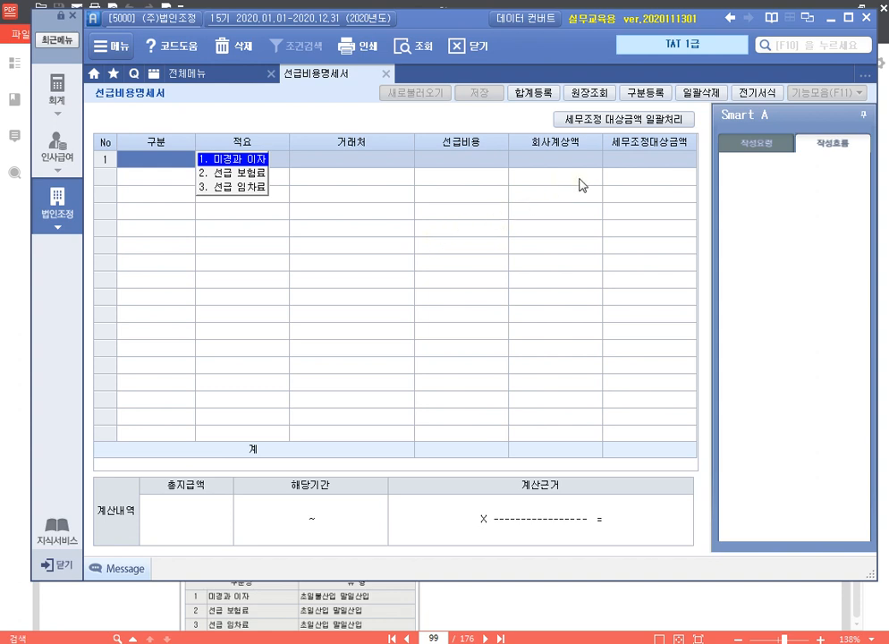
# Register 선급수수료 with the type 초일불산입 말일산입 in 구분등록, then close and reopen the 선급비용명세서.
pyautogui.click(655, 100)
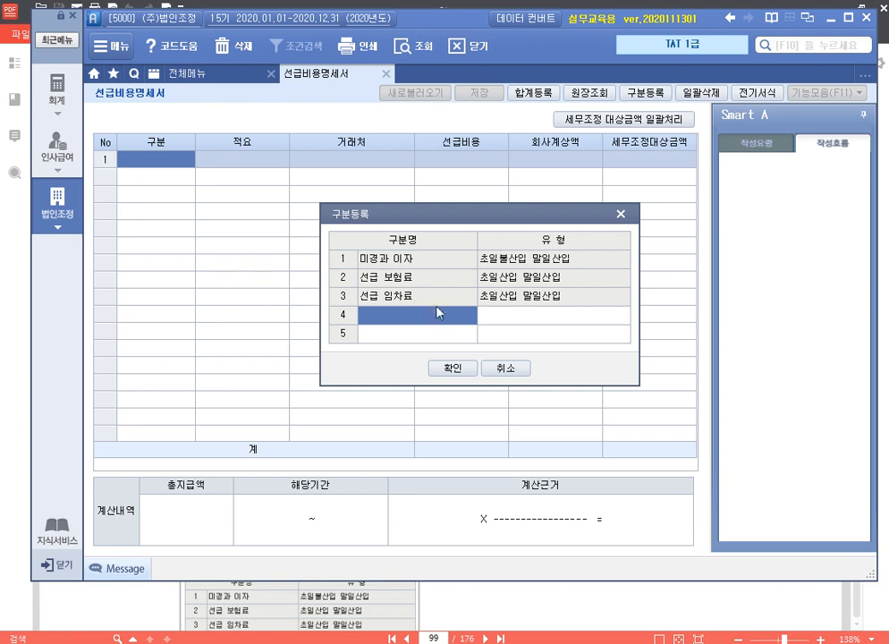
pyautogui.write('선급')
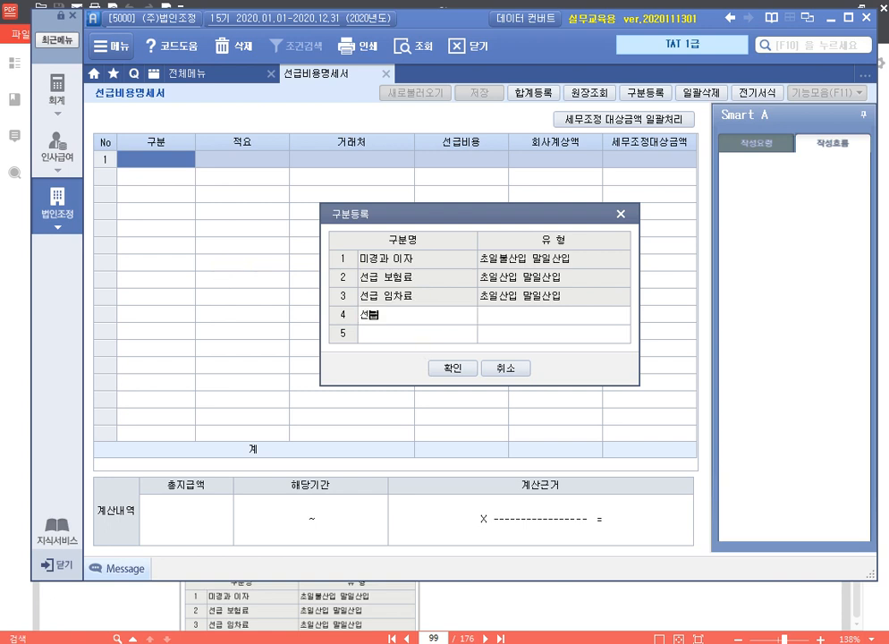
pyautogui.write('비수ㄹ')
pyautogui.press('Return')
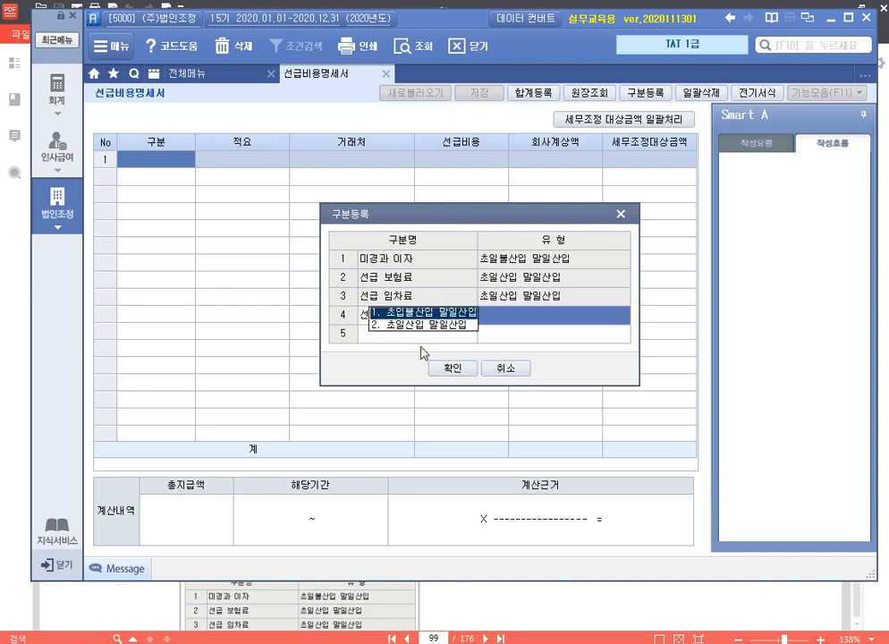
pyautogui.press('Return')
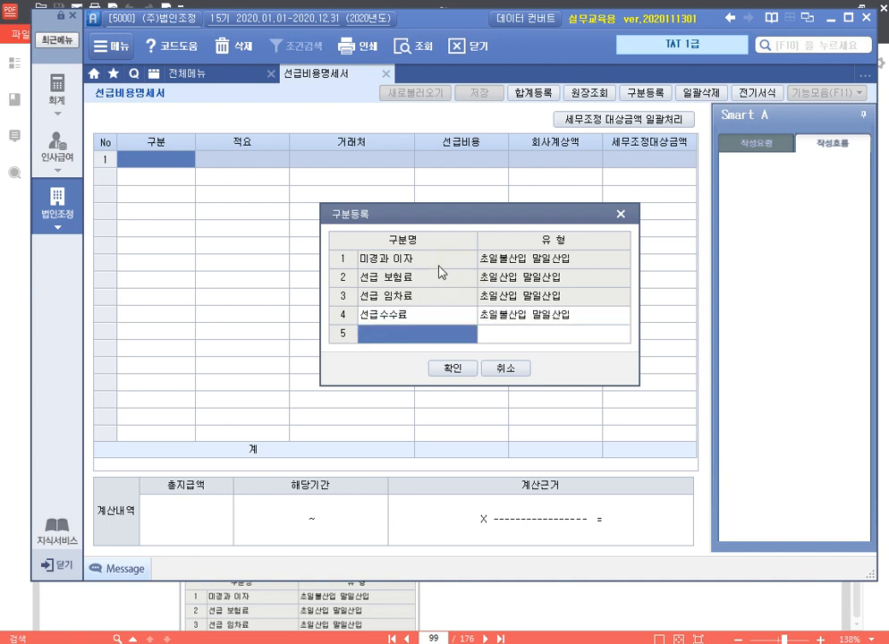
pyautogui.click(458, 370)
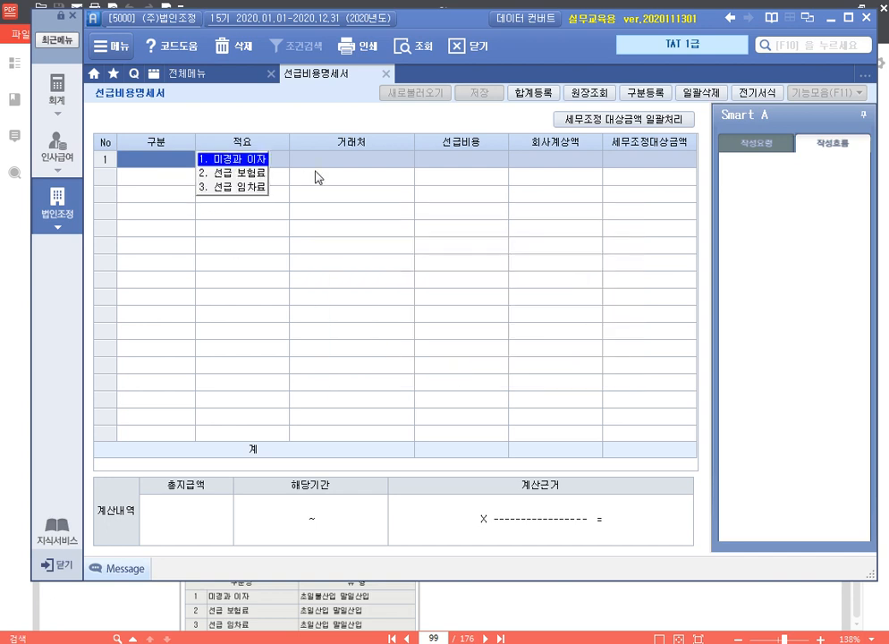
pyautogui.click(385, 74)
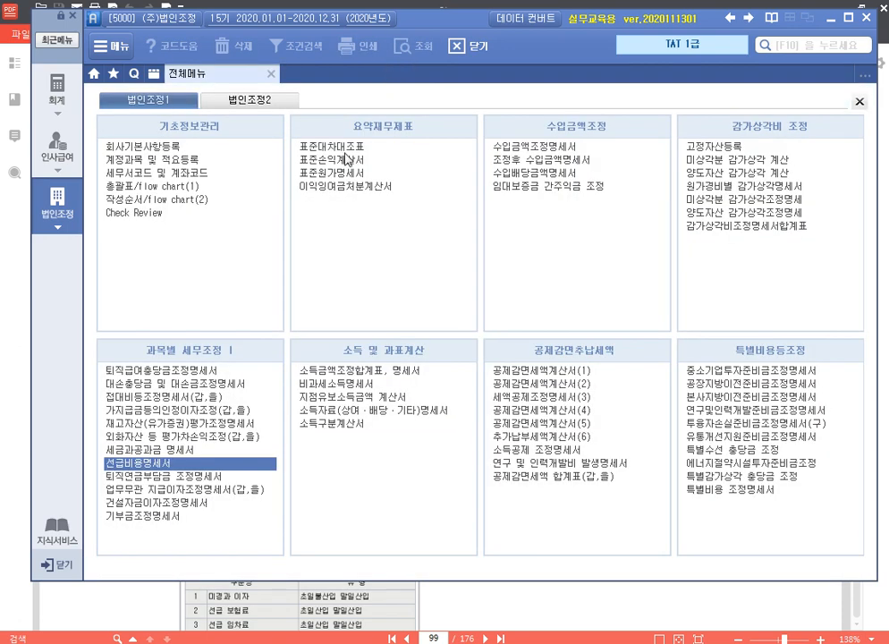
pyautogui.click(150, 463)
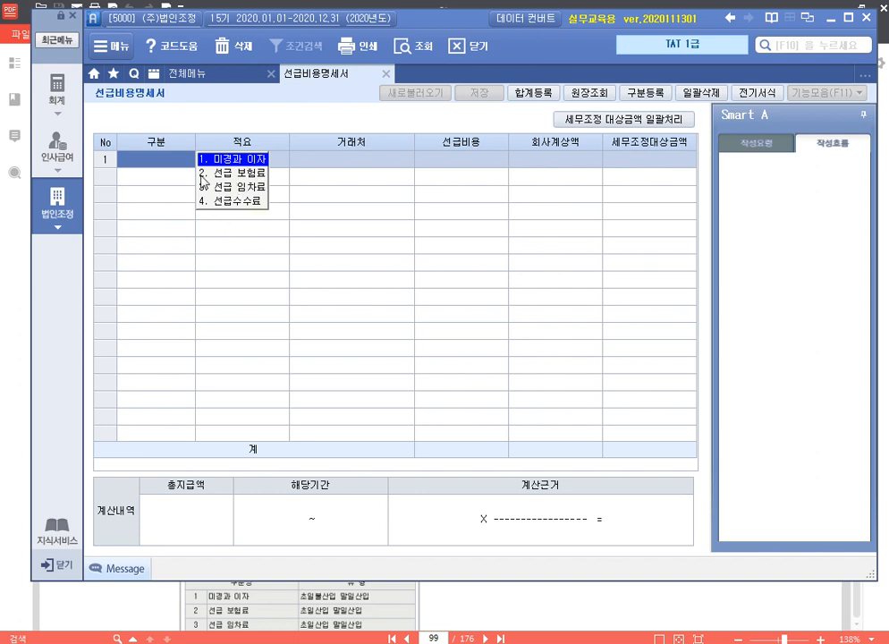
# Look up the 2020 ledger of account 133 선급비용 through 원장조회.
pyautogui.click(590, 93)
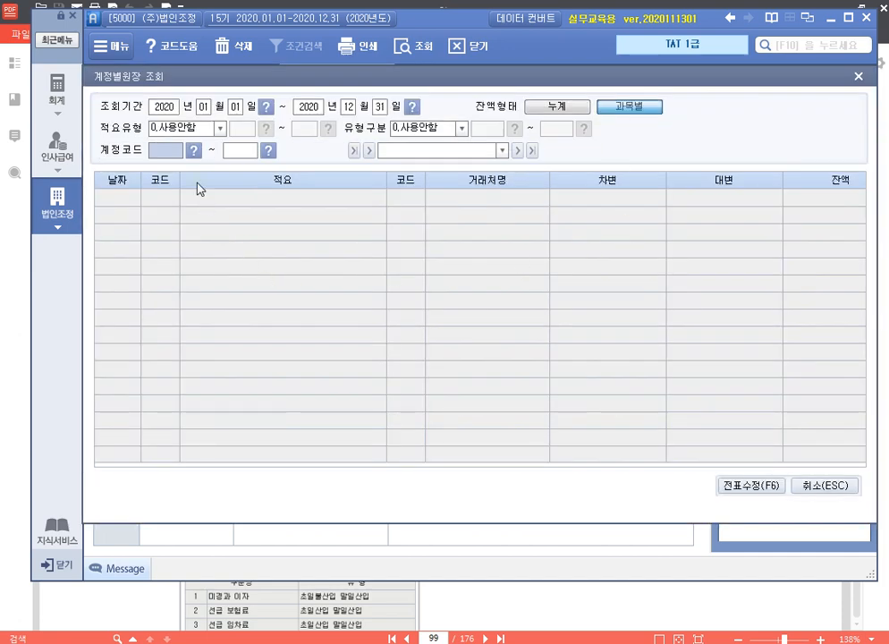
pyautogui.write('133')
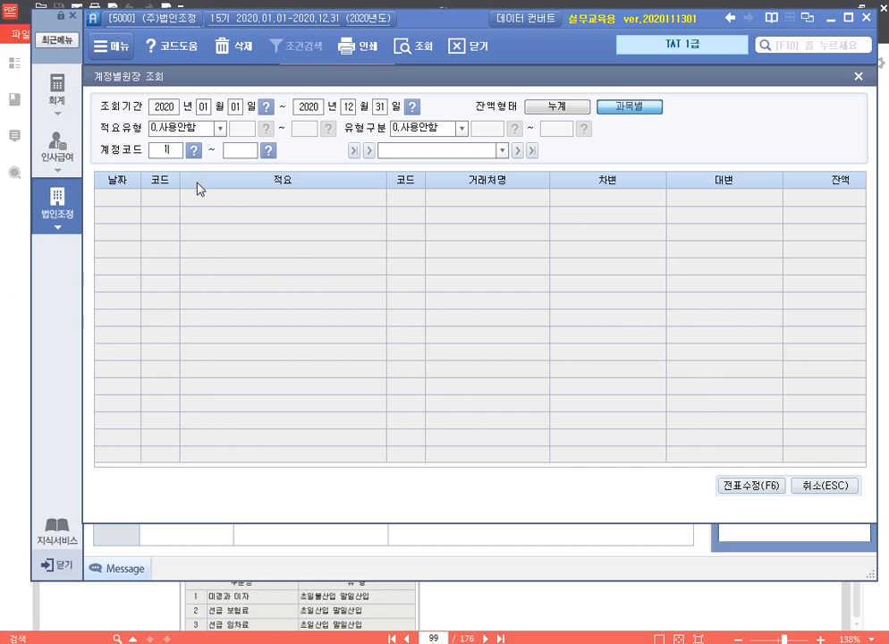
pyautogui.press('Return')
pyautogui.write('133')
pyautogui.press('Return')
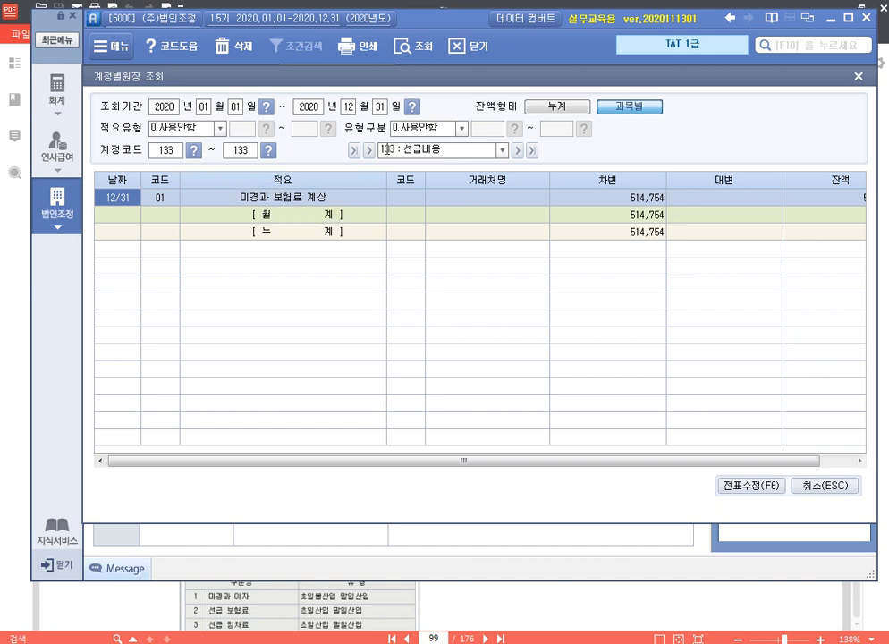
# Examine the voucher behind the 12/31 미경과 보험료 계상 entry, checking its credit account and amount, then close the ledger.
pyautogui.doubleClick(299, 202)
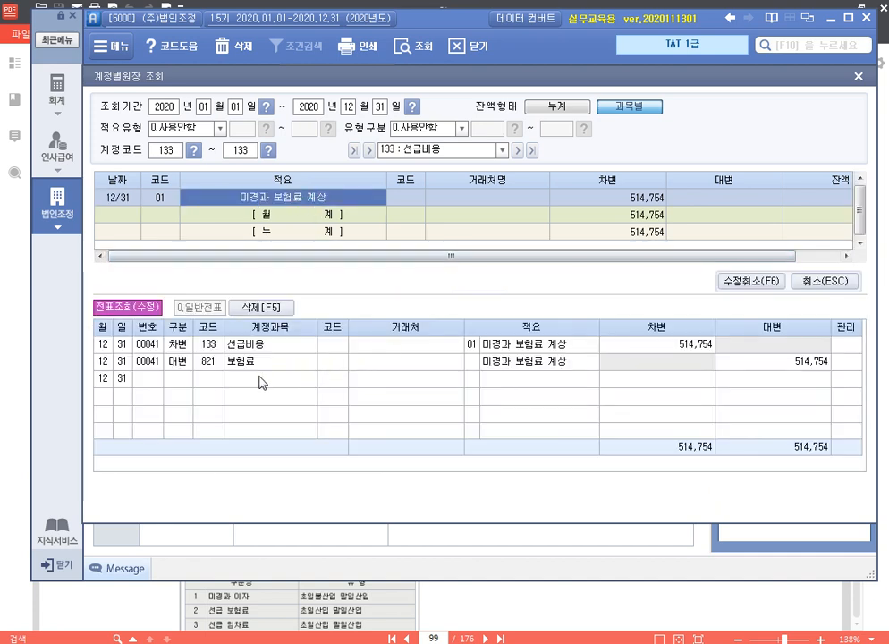
pyautogui.click(215, 361)
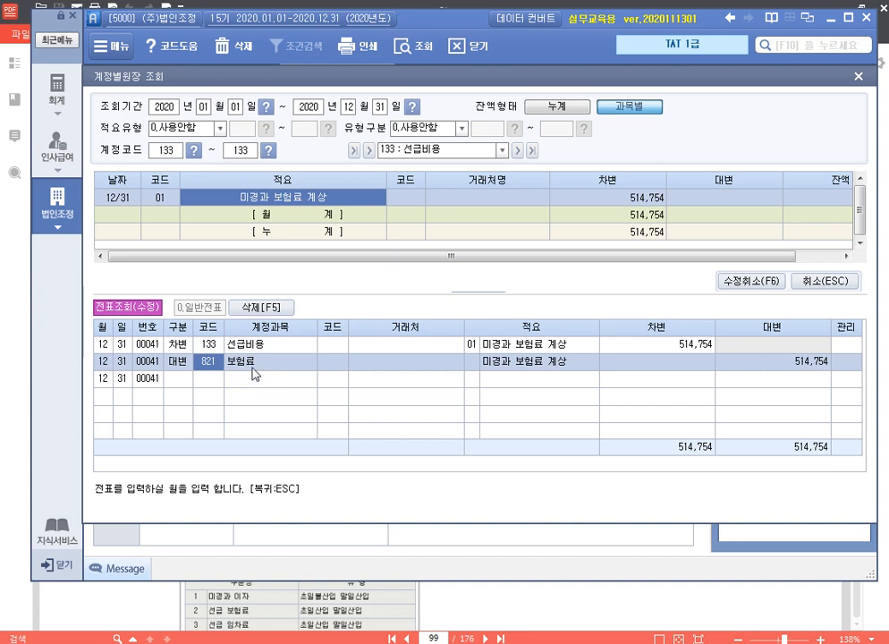
pyautogui.click(782, 370)
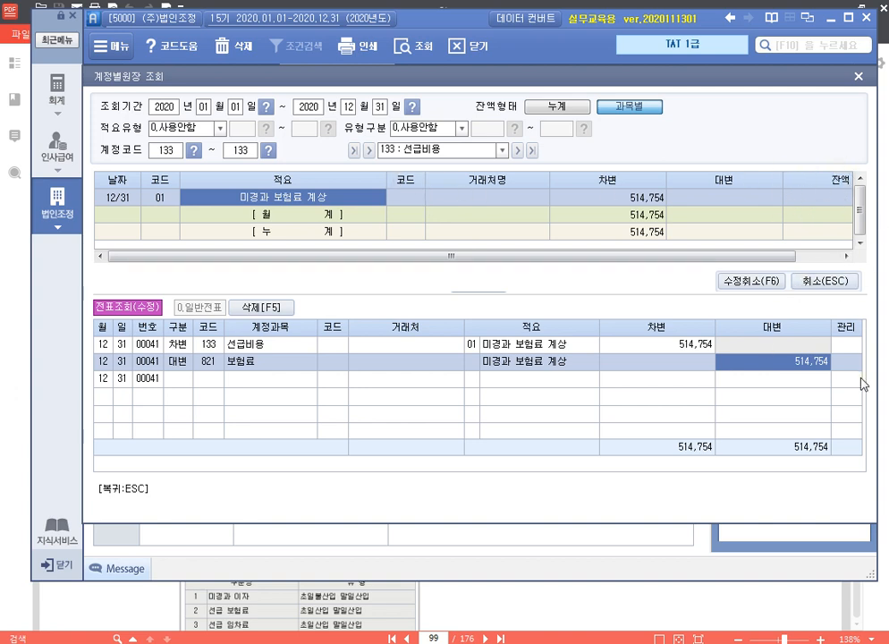
pyautogui.click(858, 76)
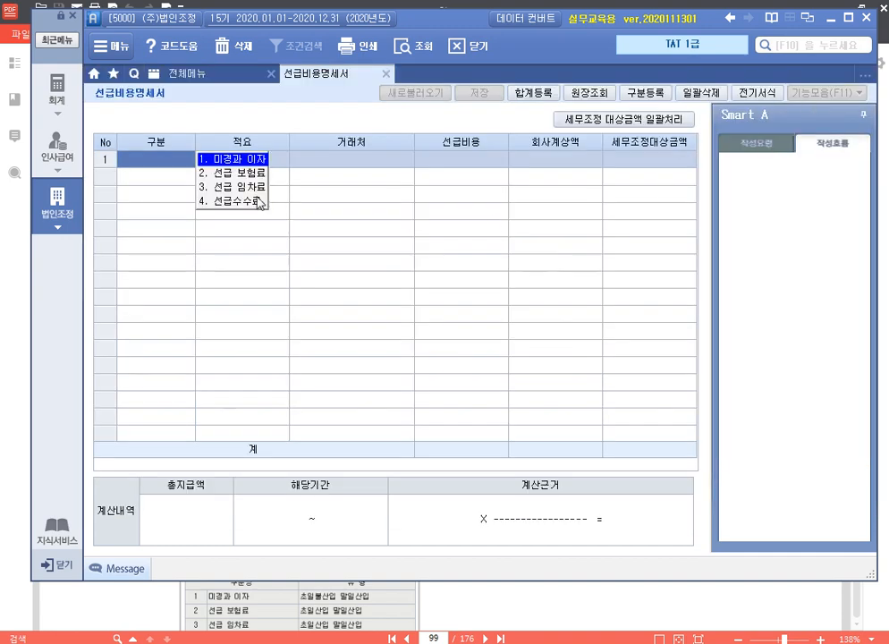
# Start the first row with 구분 선급 보험료 and 적요 화재보험료(공장).
pyautogui.press('2')
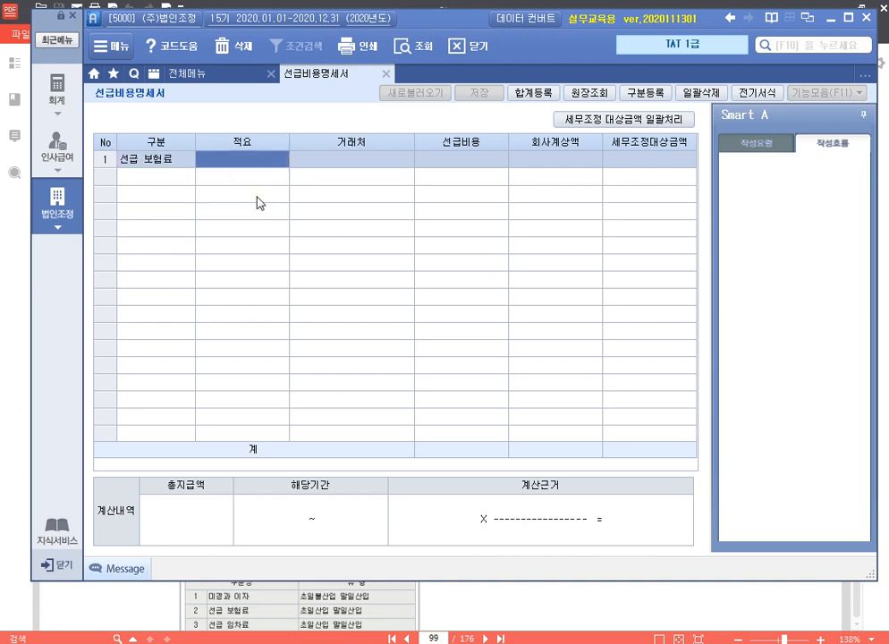
pyautogui.write('화재보험료')
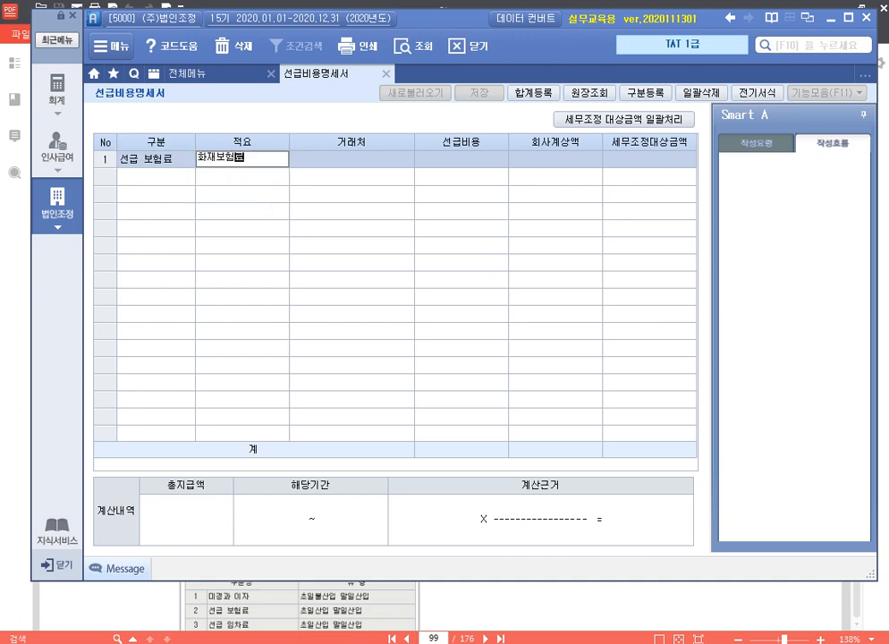
pyautogui.write('(공장)')
pyautogui.press('Return')
pyautogui.press('F2')
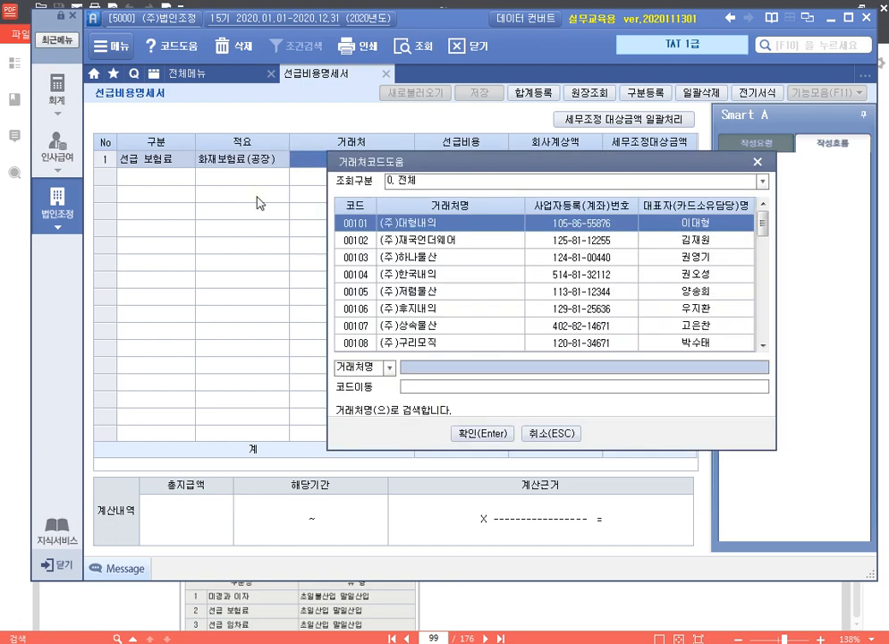
pyautogui.write('대한')
pyautogui.press('Return')
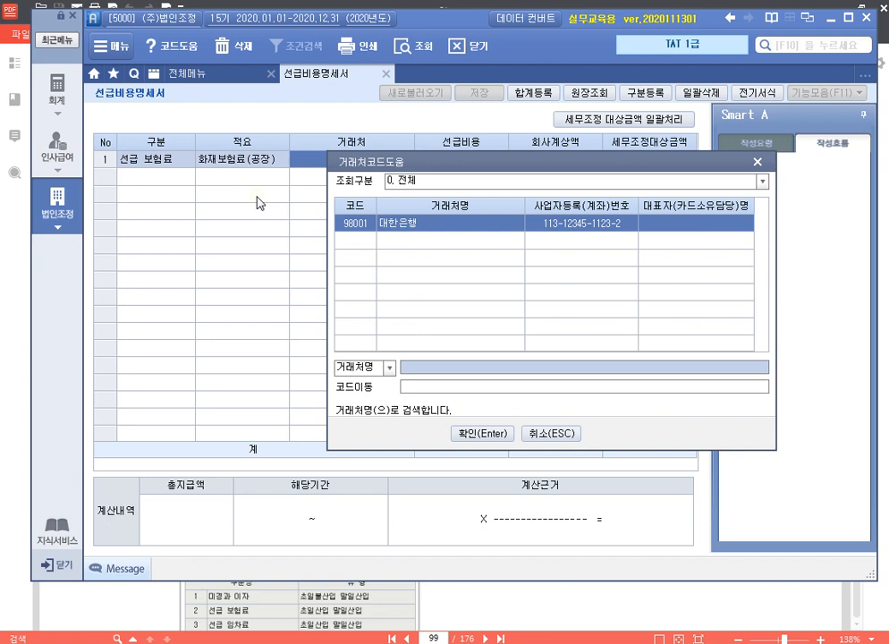
pyautogui.press('Return')
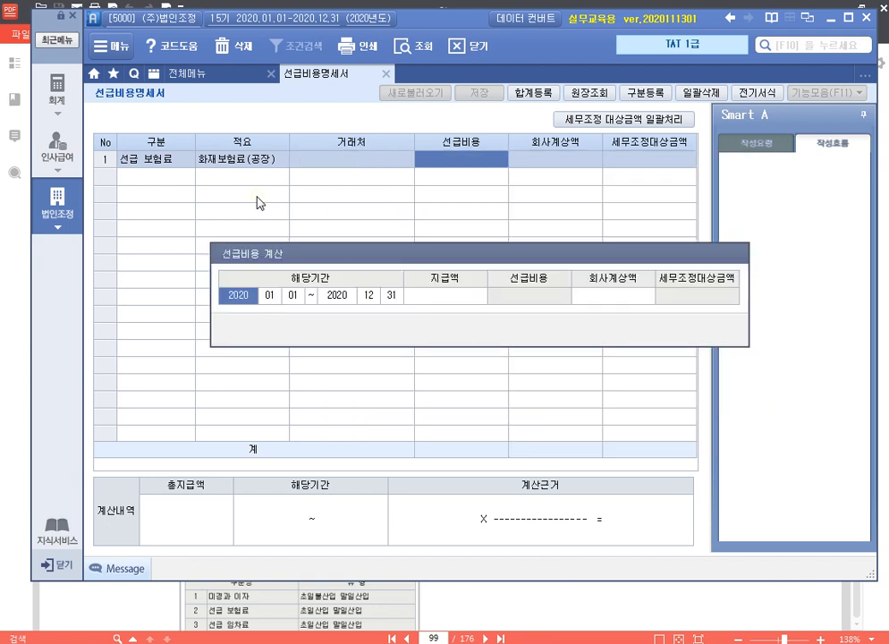
pyautogui.press('Escape')
pyautogui.press('Left')
# Enter 대한화재보험 as the 거래처 of the 화재보험료(공장) row.
pyautogui.write('대한')
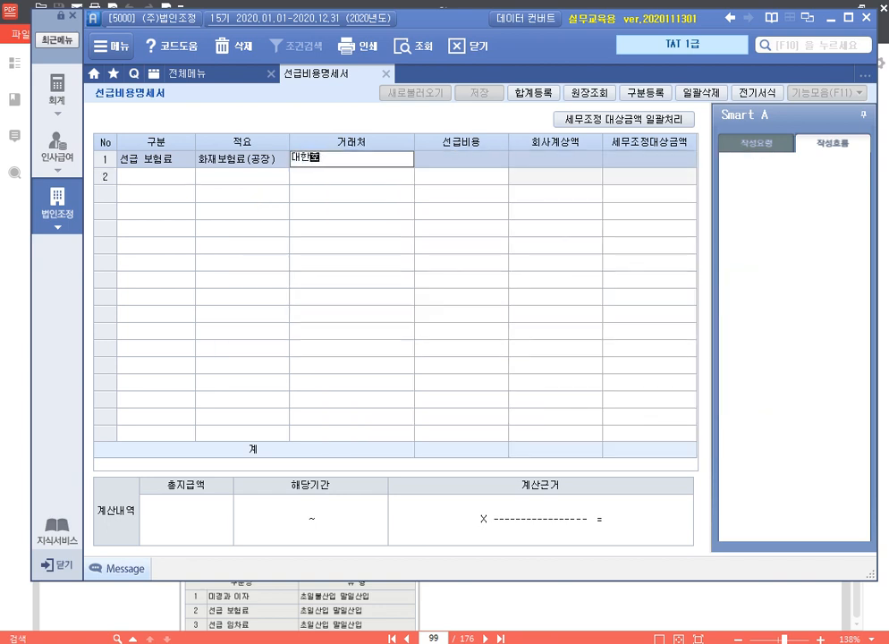
pyautogui.write('화재보험')
pyautogui.press('Return')
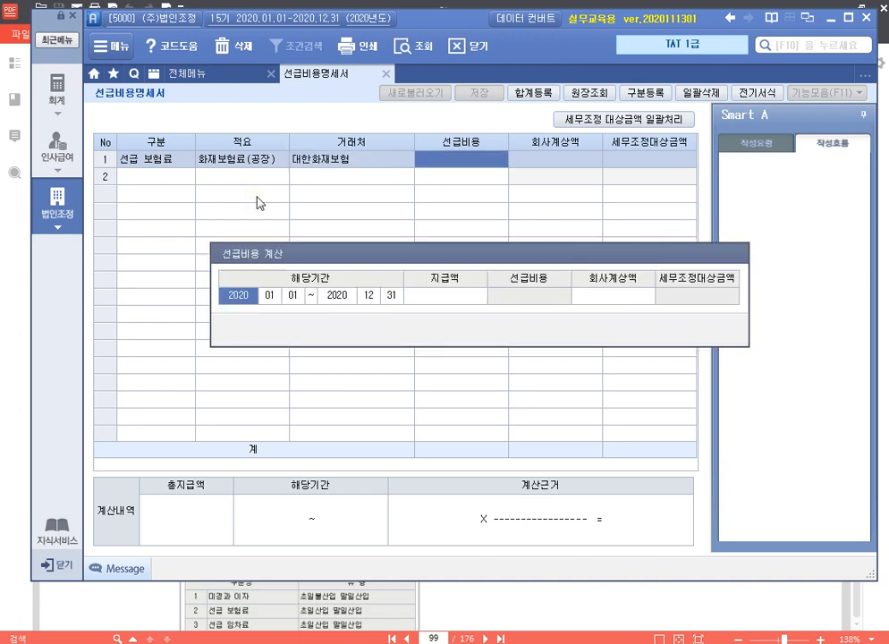
# Calculate the 화재보험료(공장) row's 선급비용 for 2020-02-06 to 2021-02-06 with a 지급액 of 500,000 and 회사계상액 left blank.
pyautogui.press('Return')
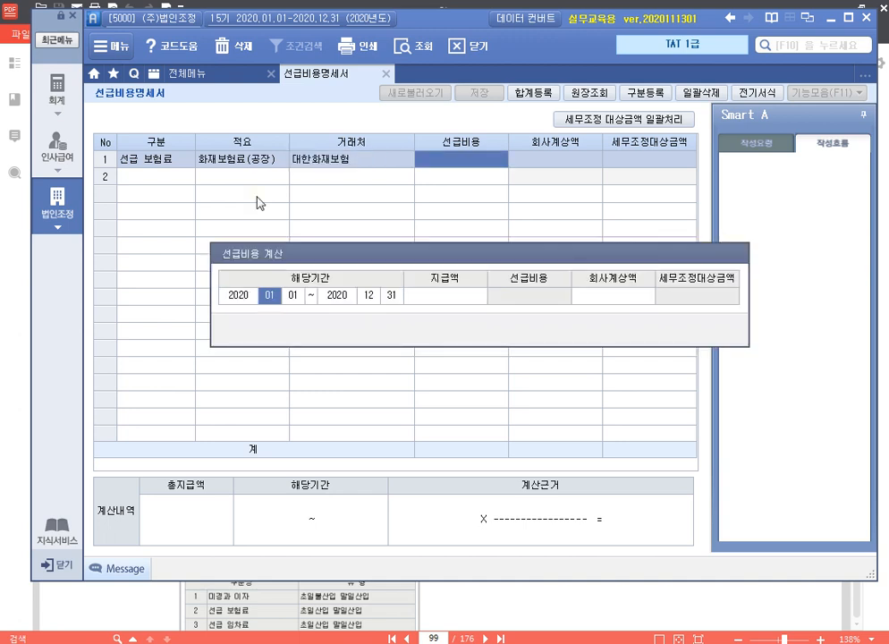
pyautogui.write('0206')
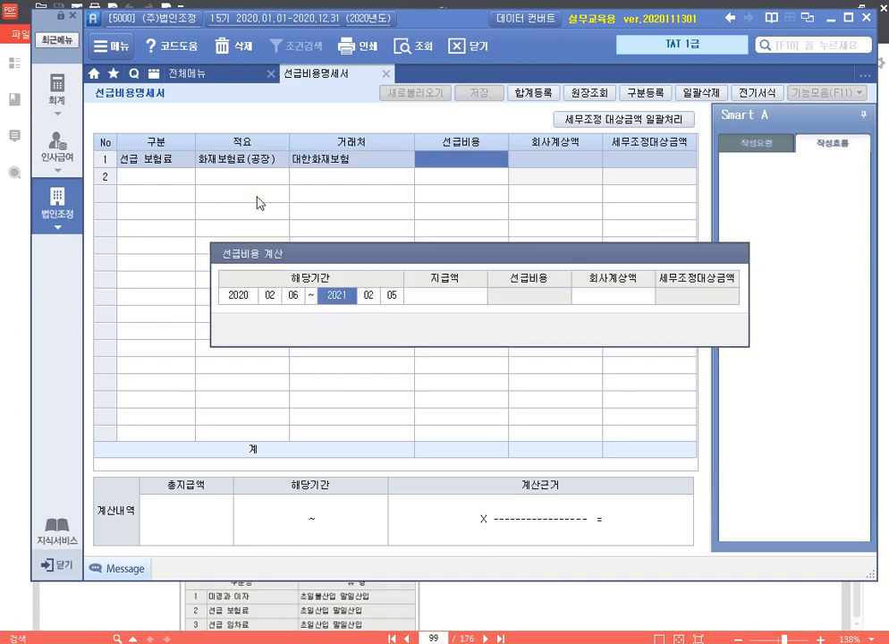
pyautogui.press('Return')
pyautogui.press('Return')
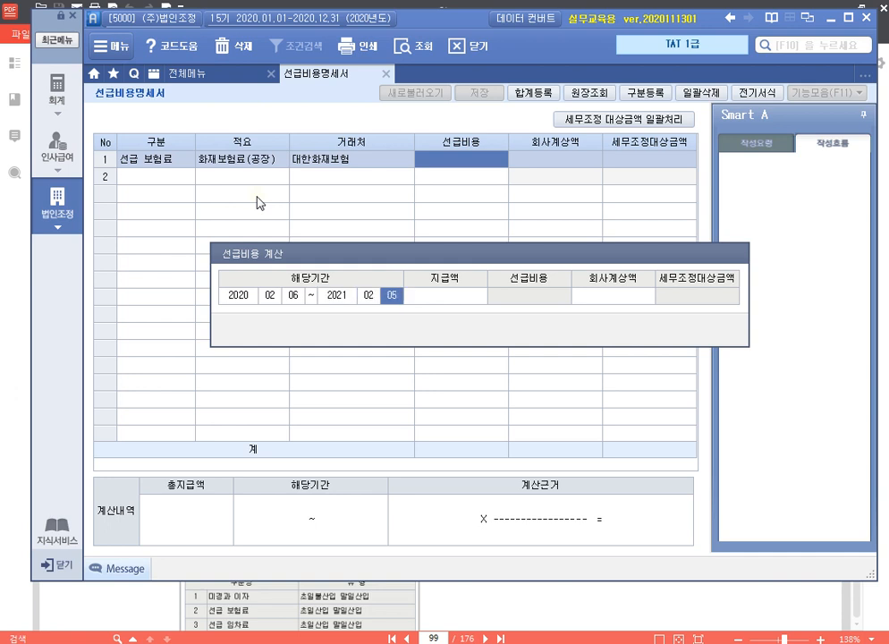
pyautogui.write('2')
pyautogui.write('06')
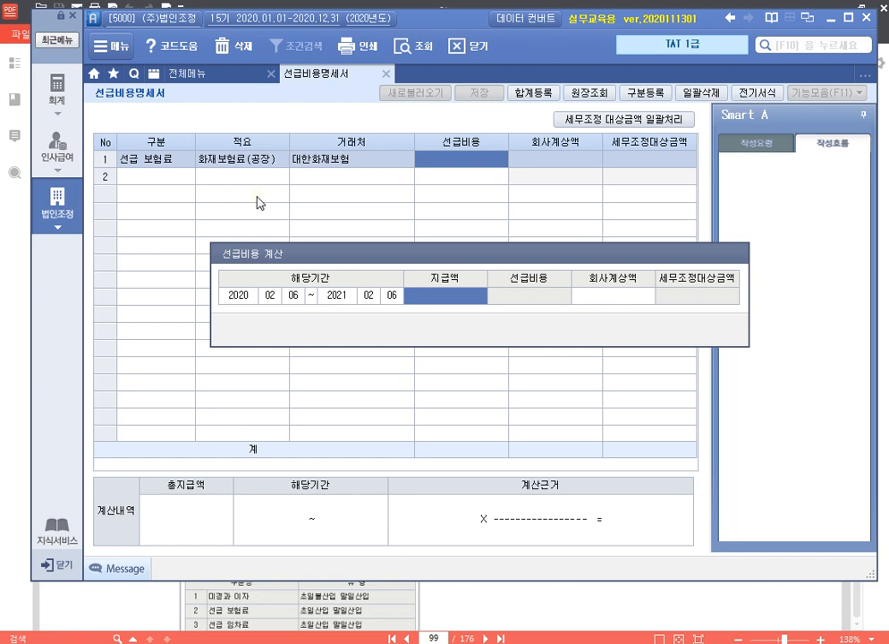
pyautogui.write('5000000')
pyautogui.press('Return')
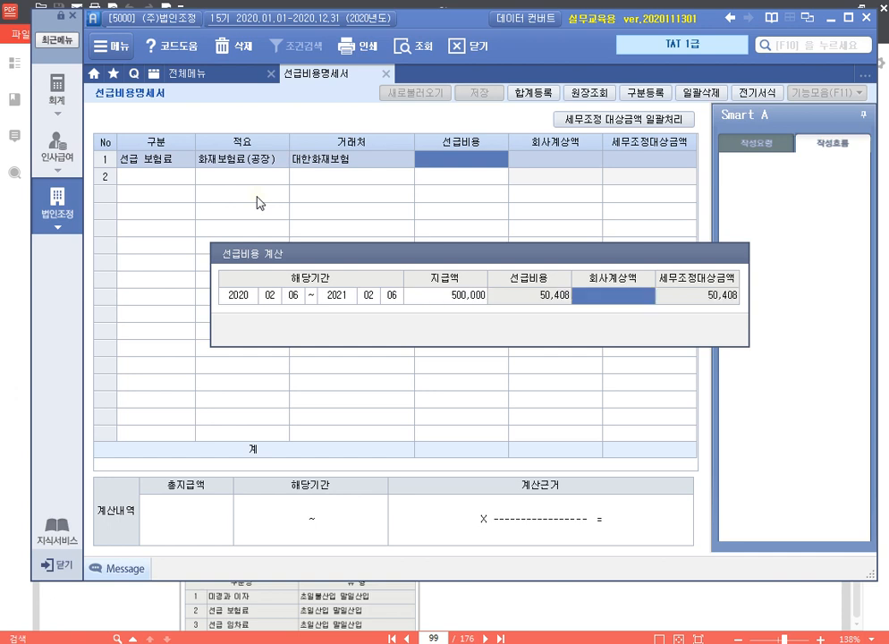
pyautogui.press('Return')
pyautogui.press('Return')
pyautogui.press('Return')
pyautogui.press('Return')
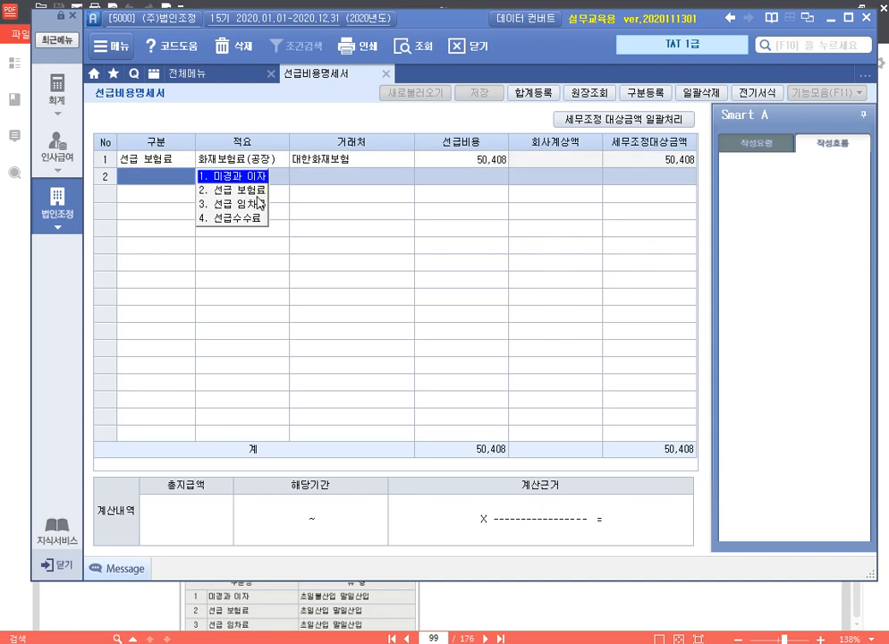
# Add a second row with 구분 선급 보험료, 적요 자동차보험료(본사) and 거래처 삼성화재보험.
pyautogui.press('2')
pyautogui.press('Return')
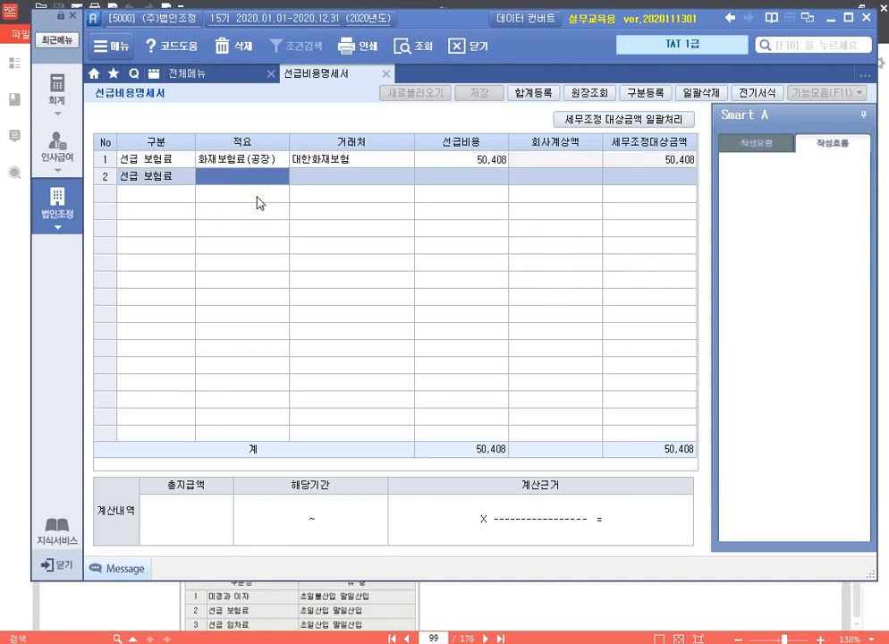
pyautogui.write('자동차보험')
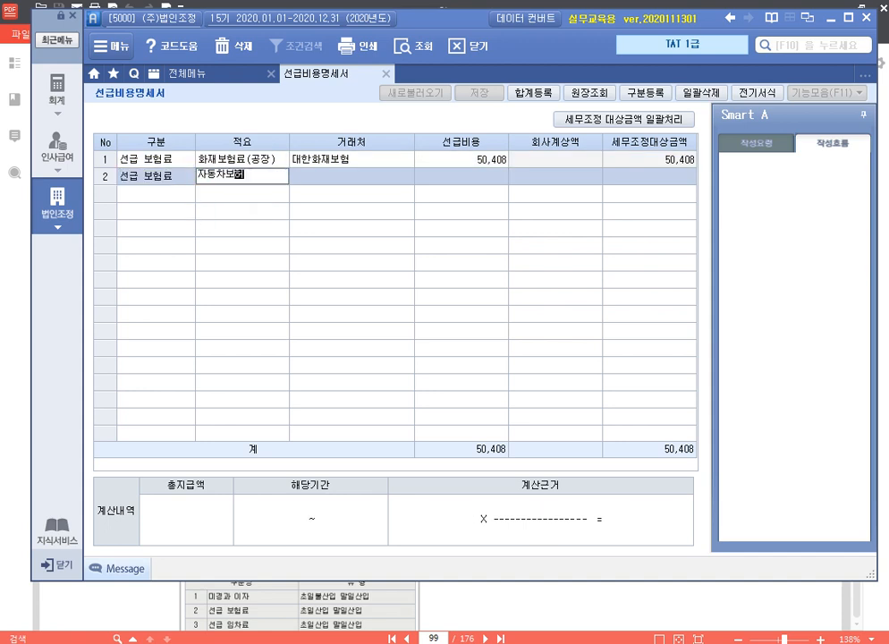
pyautogui.write('료(본사)')
pyautogui.press('Return')
pyautogui.write('ㅅ')
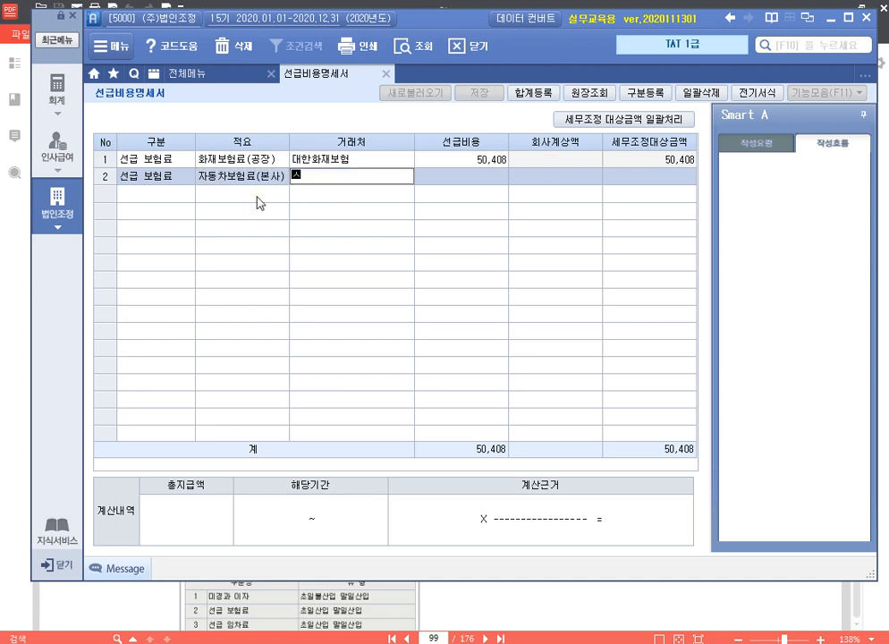
pyautogui.write('성화재보험')
pyautogui.press('Return')
# Calculate the 자동차보험료(본사) row's 선급비용 for 2020-06-06 to 2021-06-06 with a 지급액 of 1,200,000 and a 회사계상액 of 514,754.
pyautogui.press('Return')
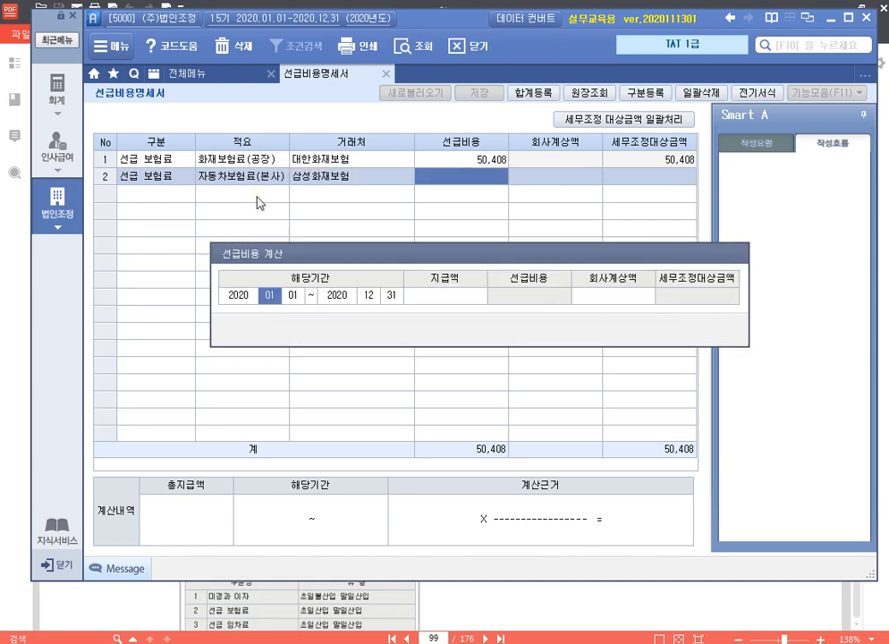
pyautogui.write('06 06')
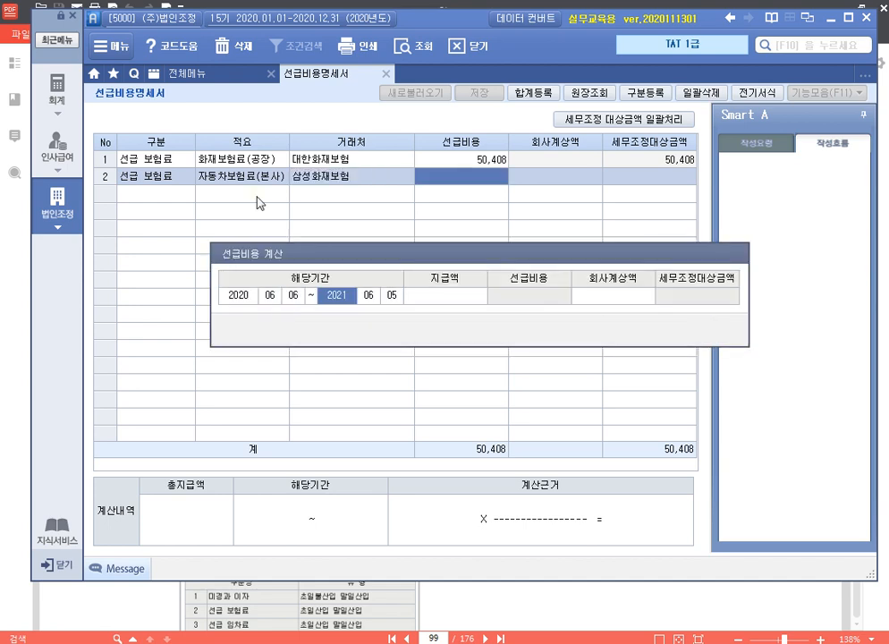
pyautogui.press('Return')
pyautogui.press('Return')
pyautogui.write('06')
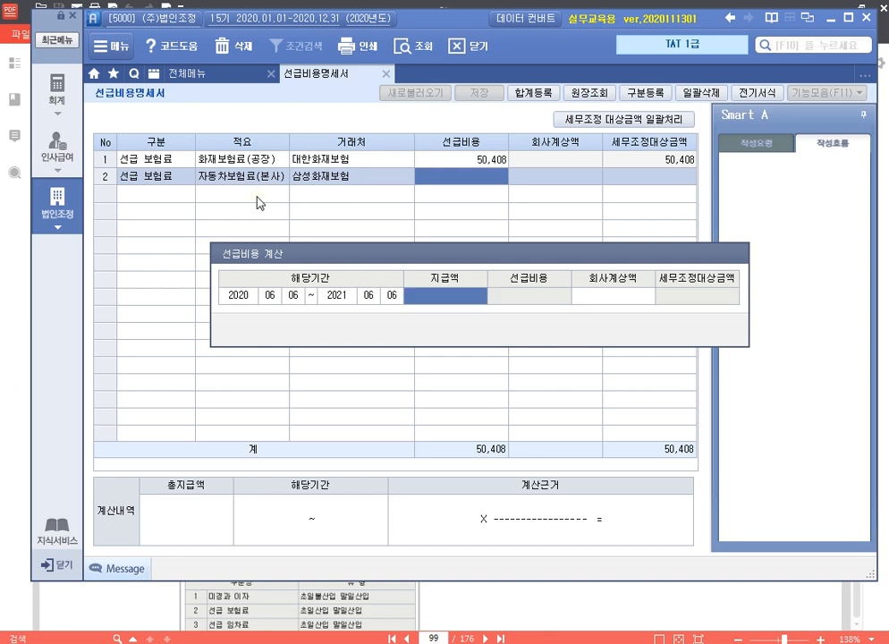
pyautogui.write('1200000')
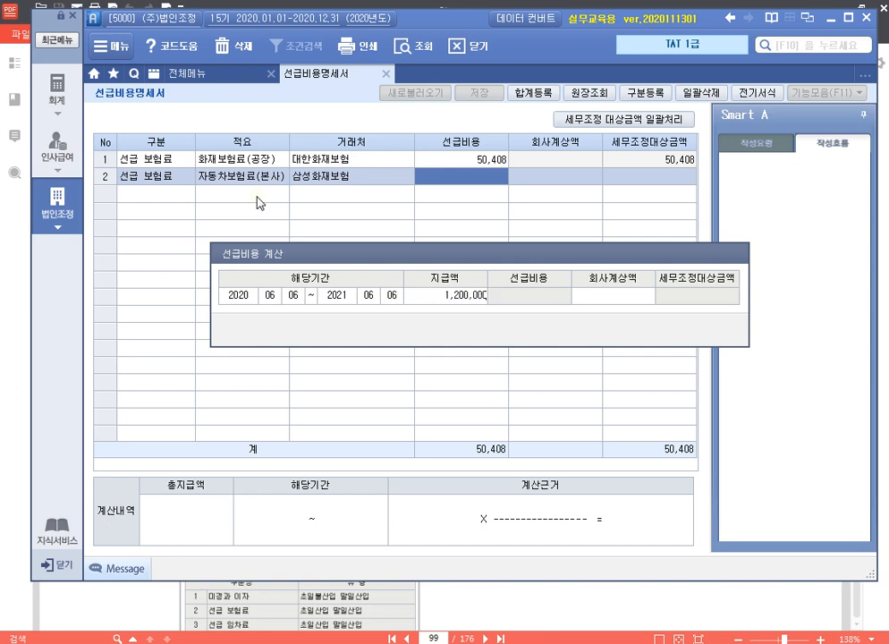
pyautogui.press('Return')
pyautogui.write('514754')
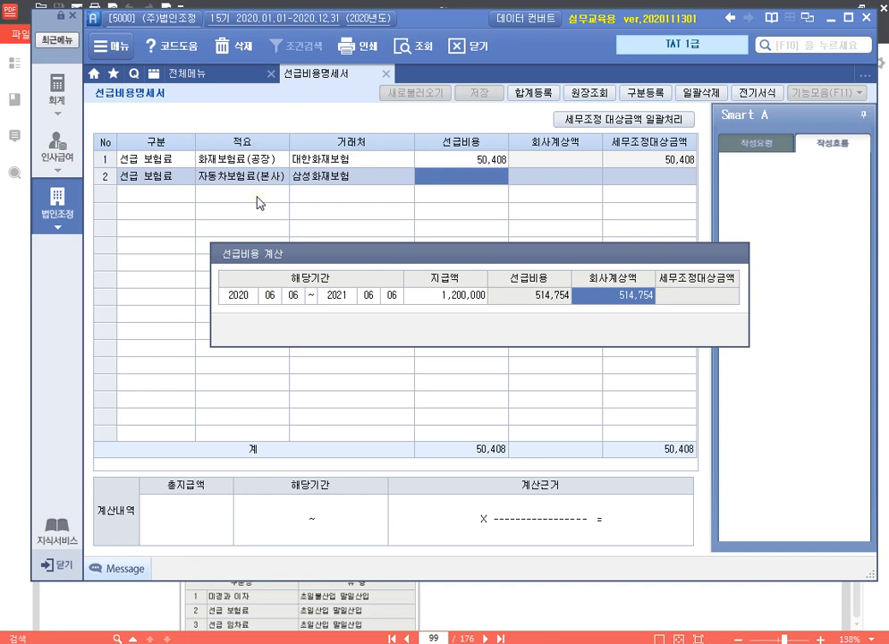
pyautogui.press('Return')
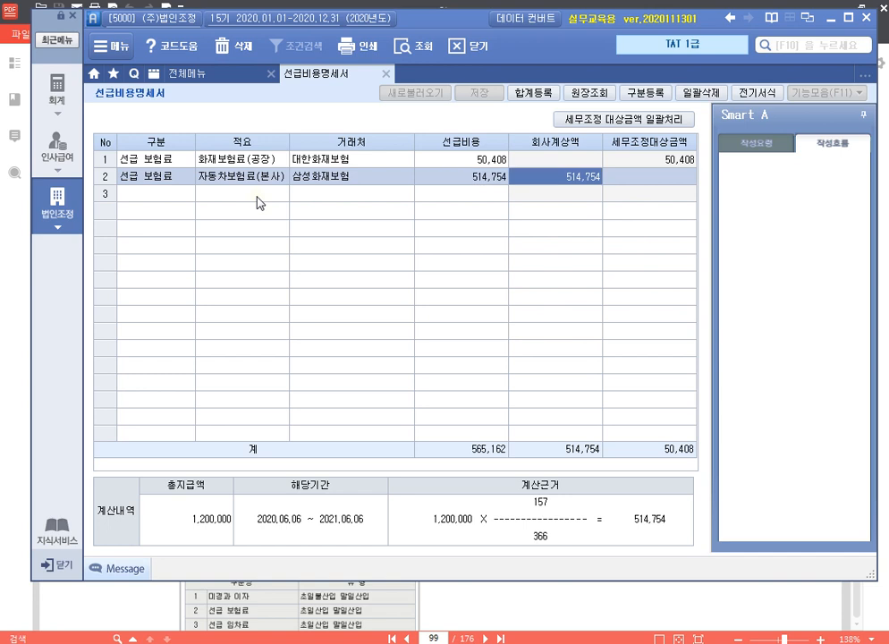
# Add a third row with 구분 선급수수료, 적요 수수료(본사) and 거래처 한국컨설팅.
pyautogui.click(258, 202)
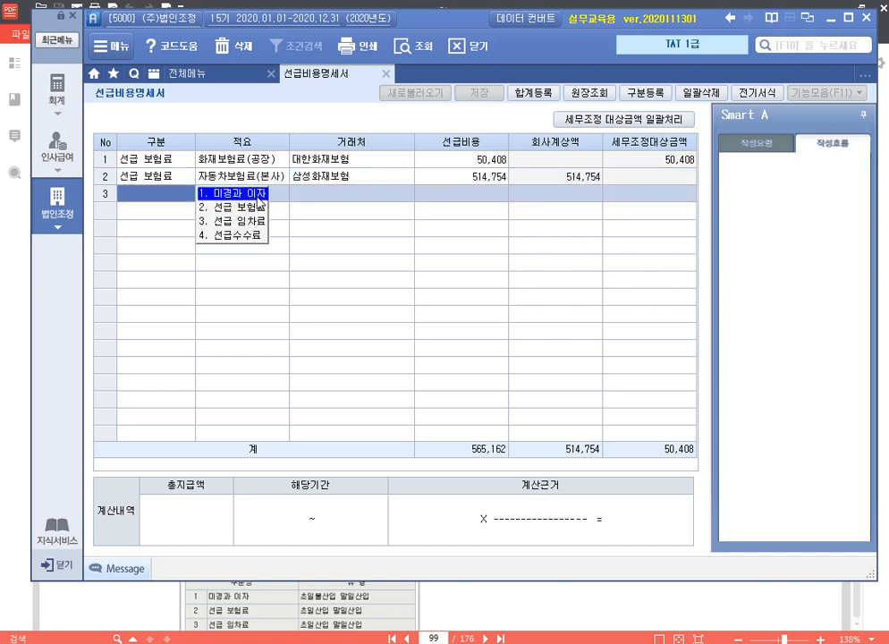
pyautogui.write('4')
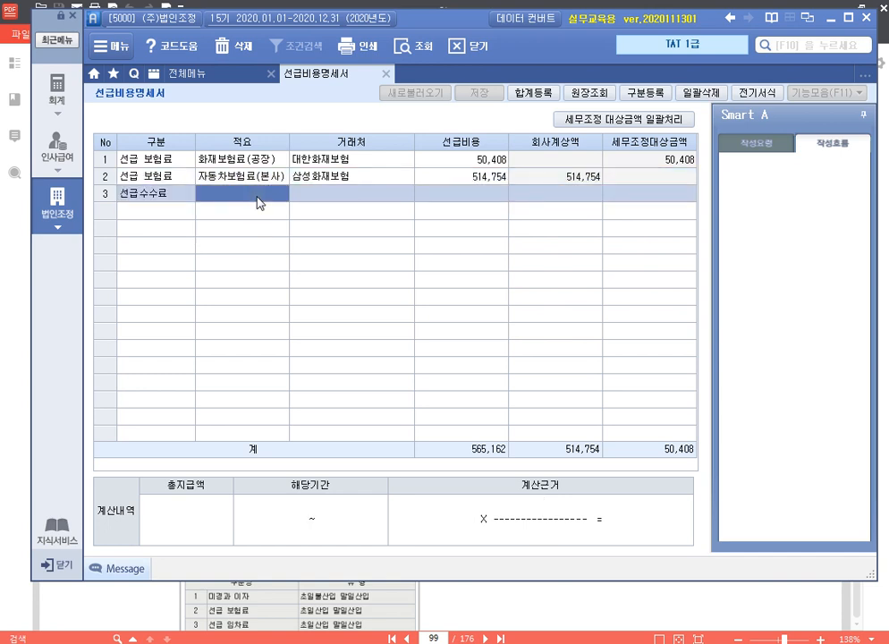
pyautogui.write('수수료(본사')
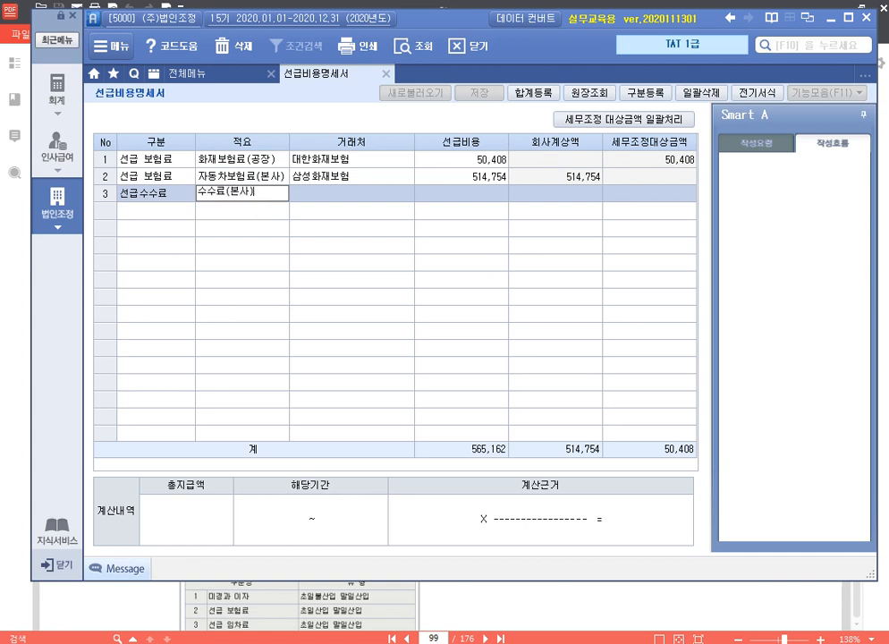
pyautogui.press('Return')
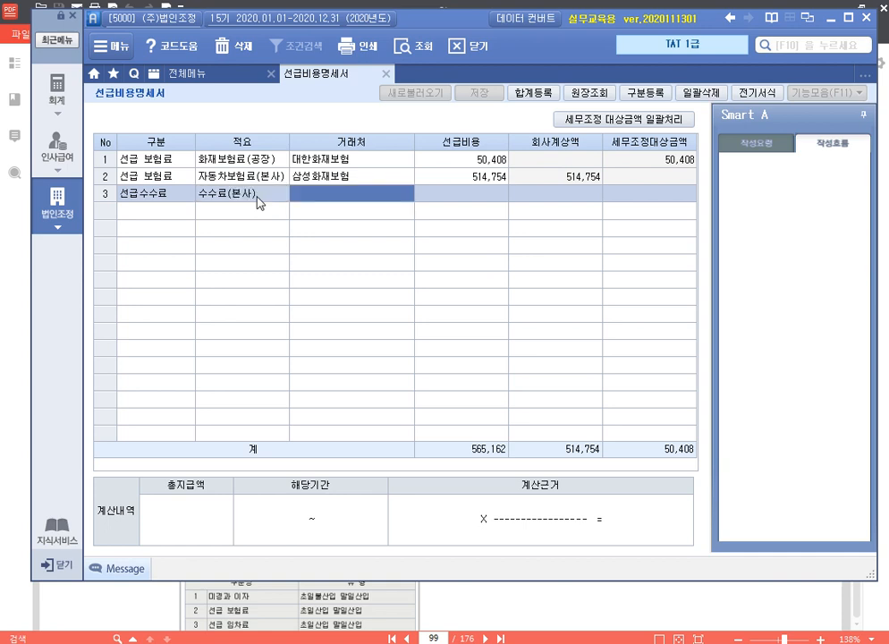
pyautogui.write('한국컨설')
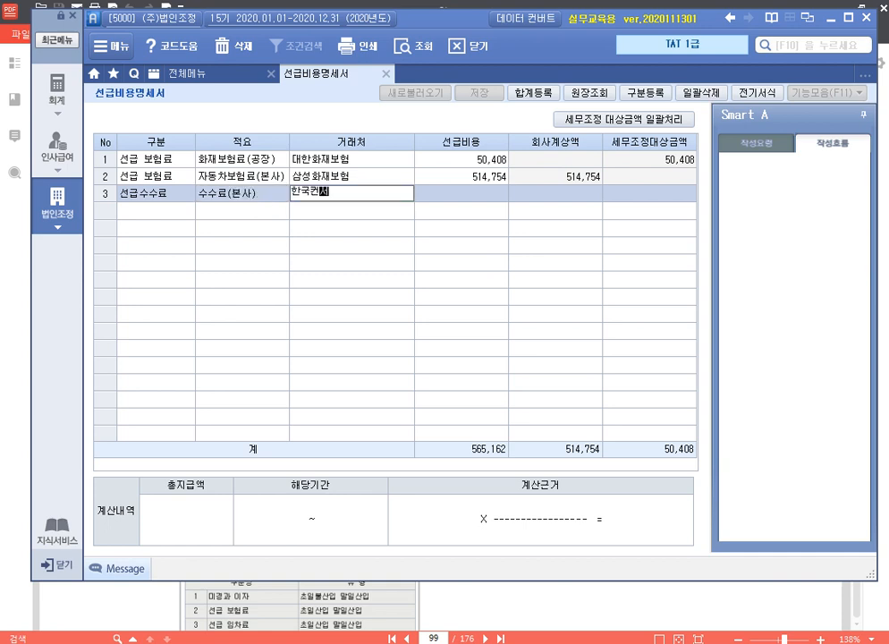
pyautogui.write('팅')
pyautogui.press('Return')
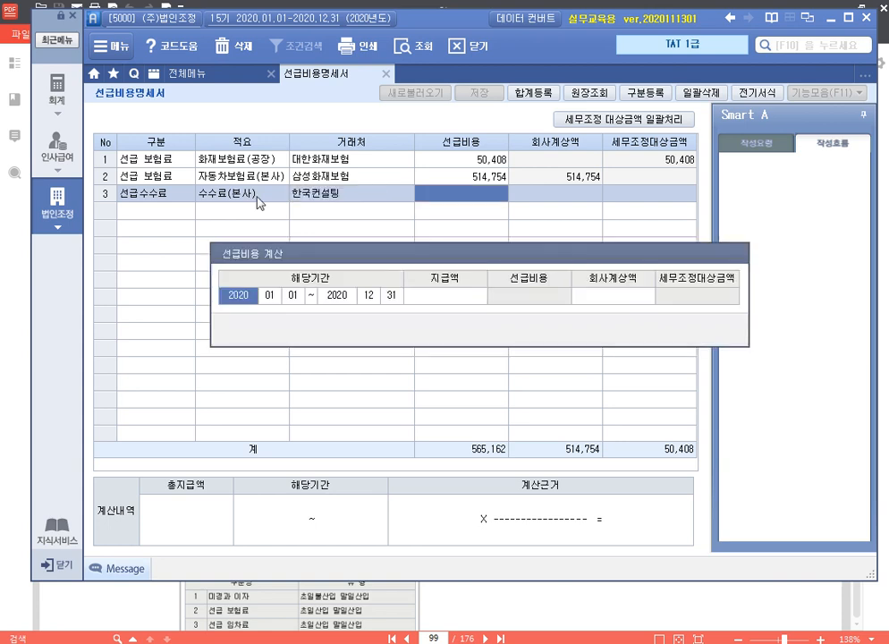
# Calculate the 수수료(본사) row's 선급비용 for 2020-10-20 to 2021-10-19 with a 지급액 of 3,000,000 and 회사계상액 left blank.
pyautogui.write('20201020')
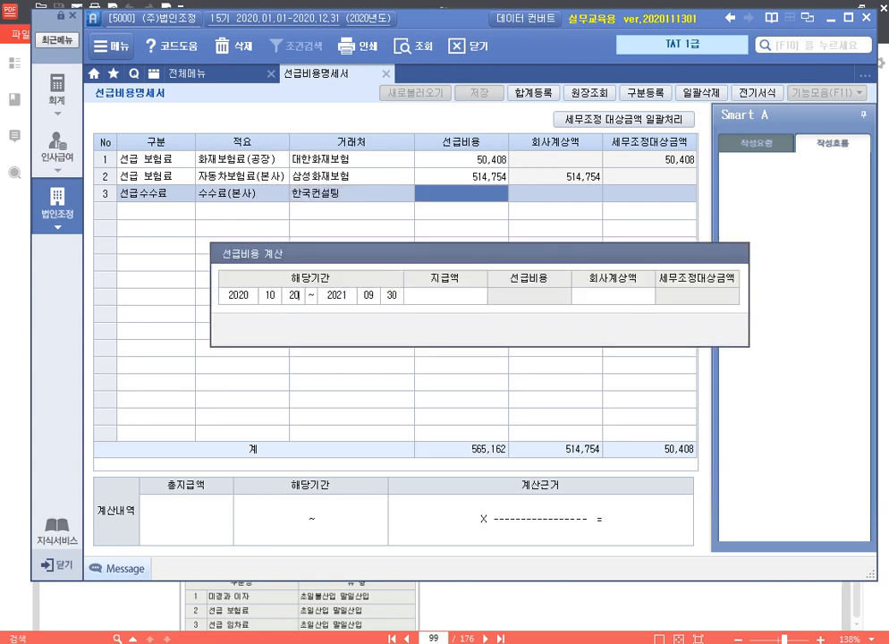
pyautogui.press('Return')
pyautogui.press('Return')
pyautogui.press('Return')
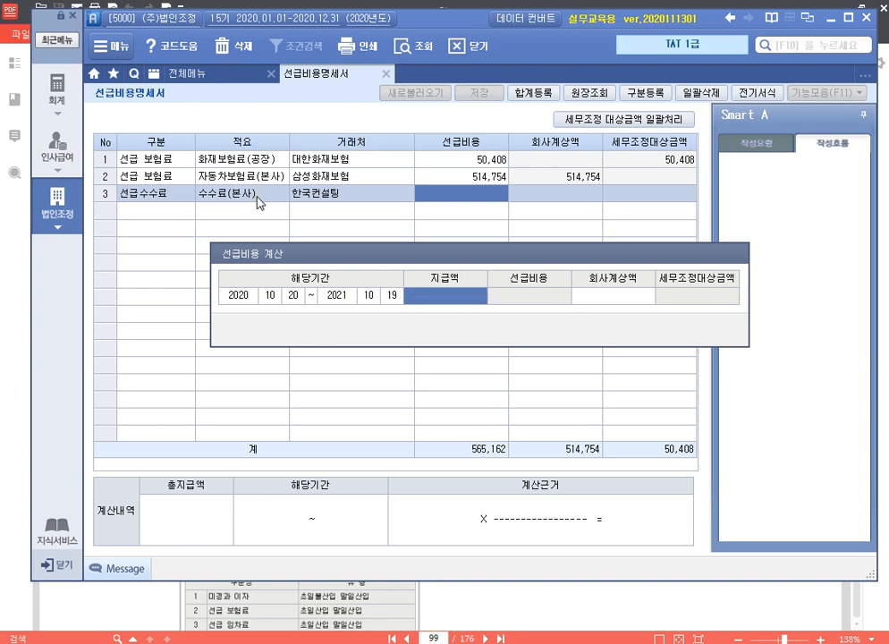
pyautogui.write('3000000')
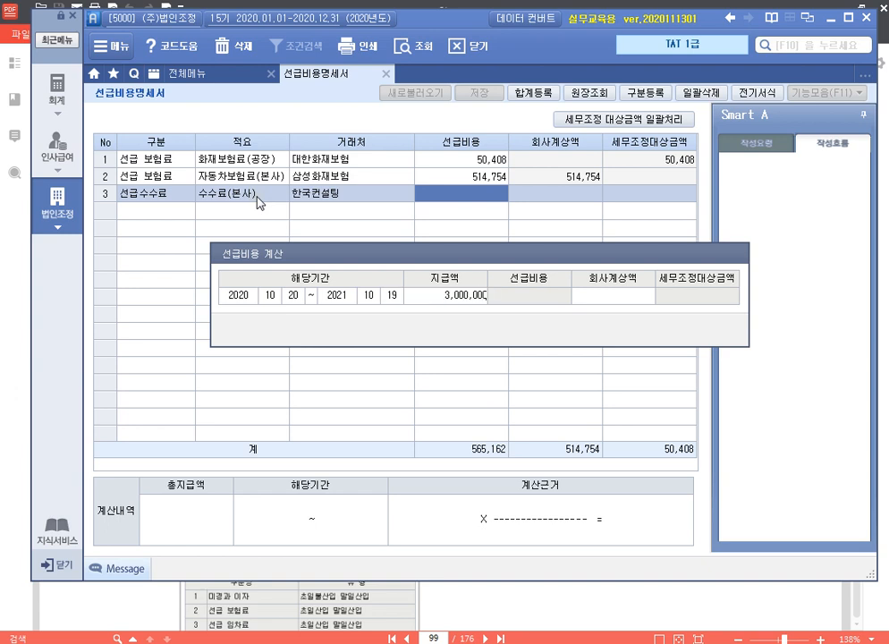
pyautogui.press('Return')
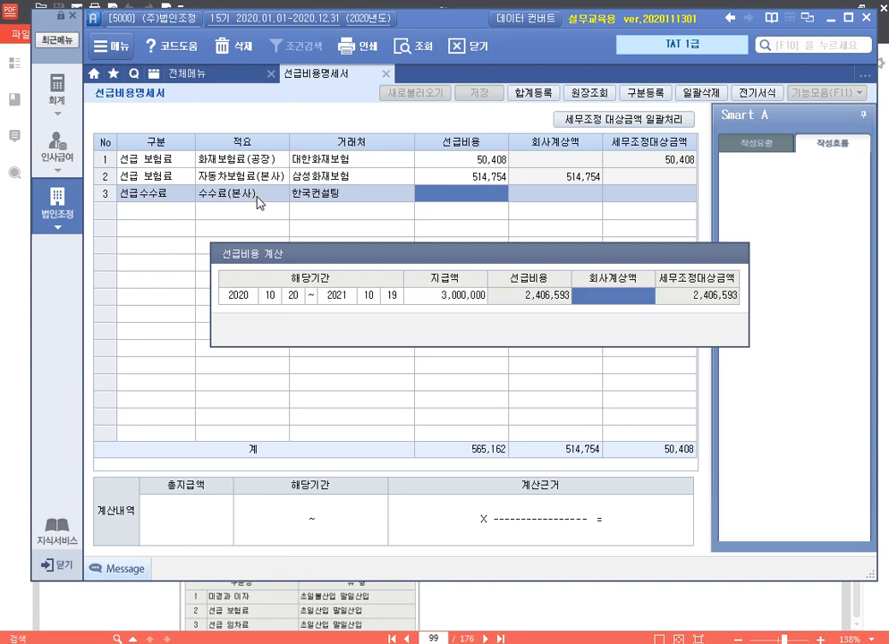
pyautogui.press('Return')
pyautogui.press('Return')
pyautogui.press('Return')
pyautogui.press('Return')
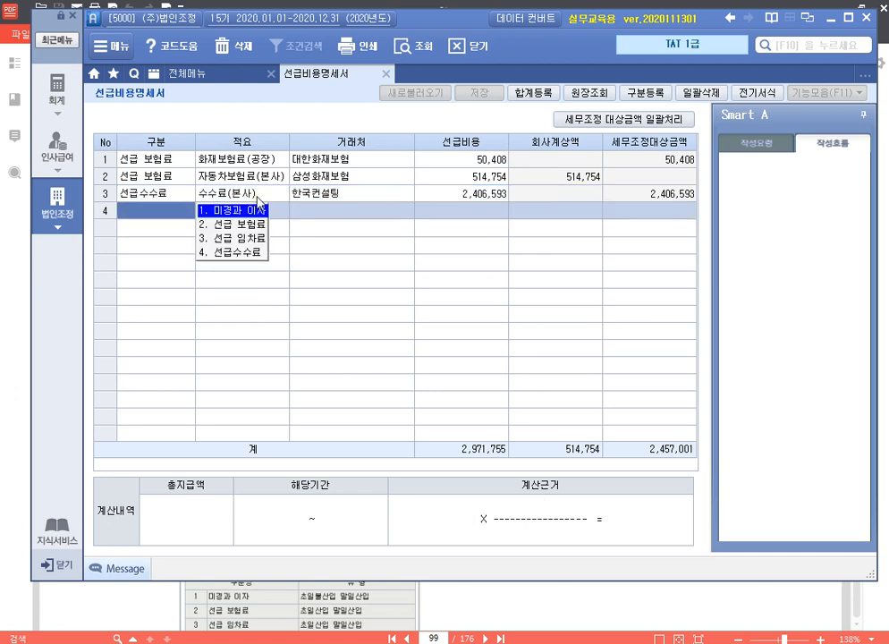
# Check the 세무조정대상금액 of the 화재보험료(공장) and 수수료(본사) rows, and open 합계등록 placed so those amounts stay readable.
pyautogui.click(678, 161)
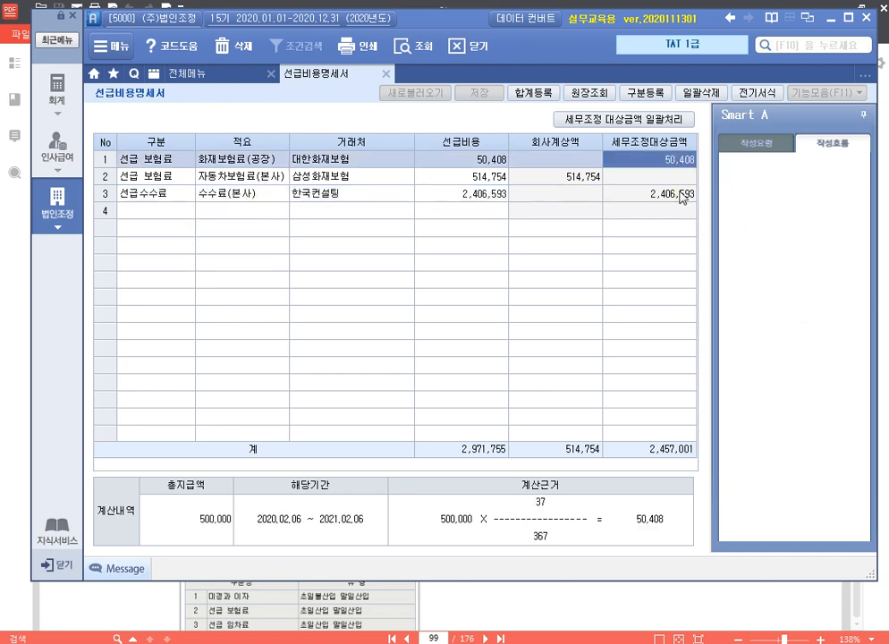
pyautogui.click(681, 194)
pyautogui.click(682, 161)
pyautogui.click(681, 194)
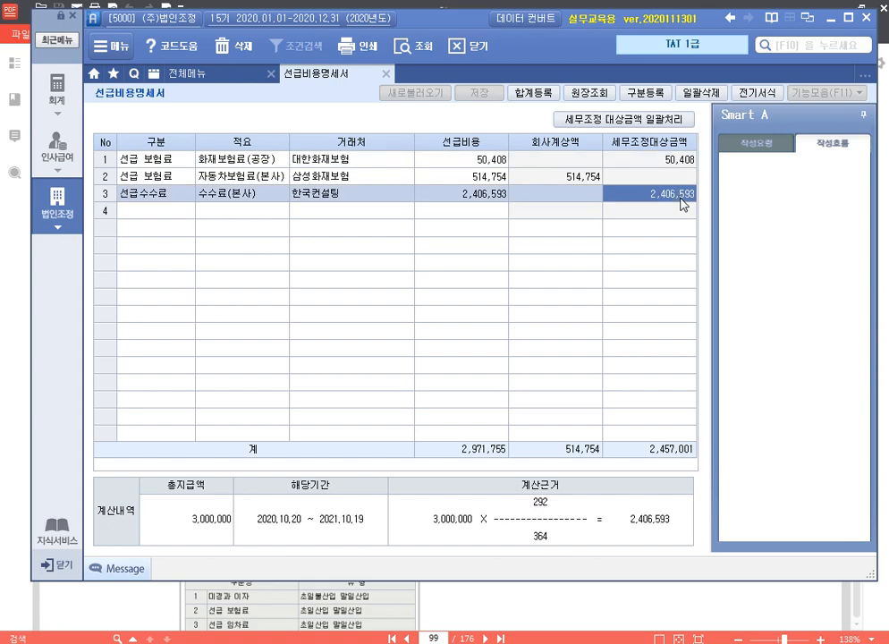
pyautogui.click(534, 95)
pyautogui.moveTo(416, 92); pyautogui.dragTo(419, 226)
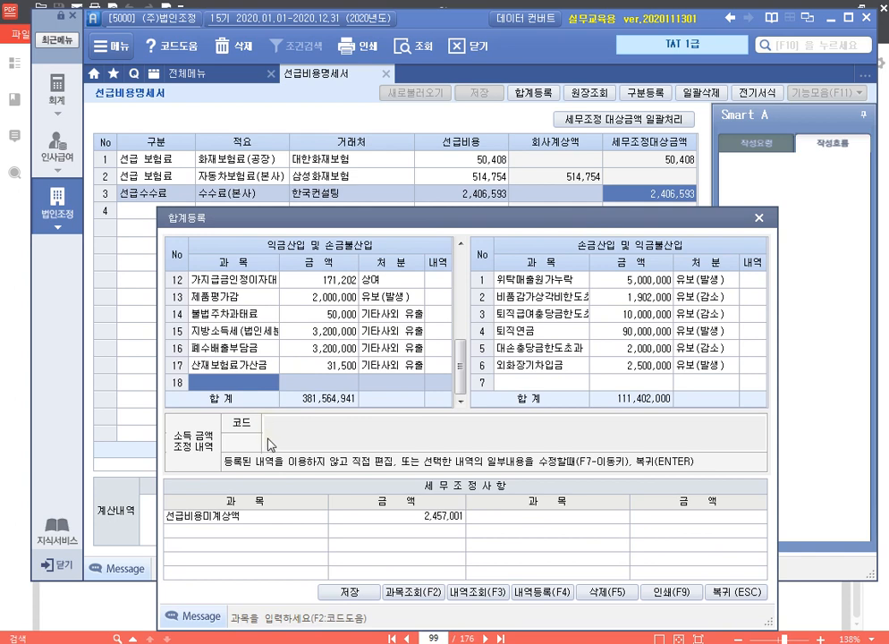
# Add 선급보험료 of 50,408 with 처분 유보(발생) under 익금산입 및 손금불산입.
pyautogui.write('선급보험료')
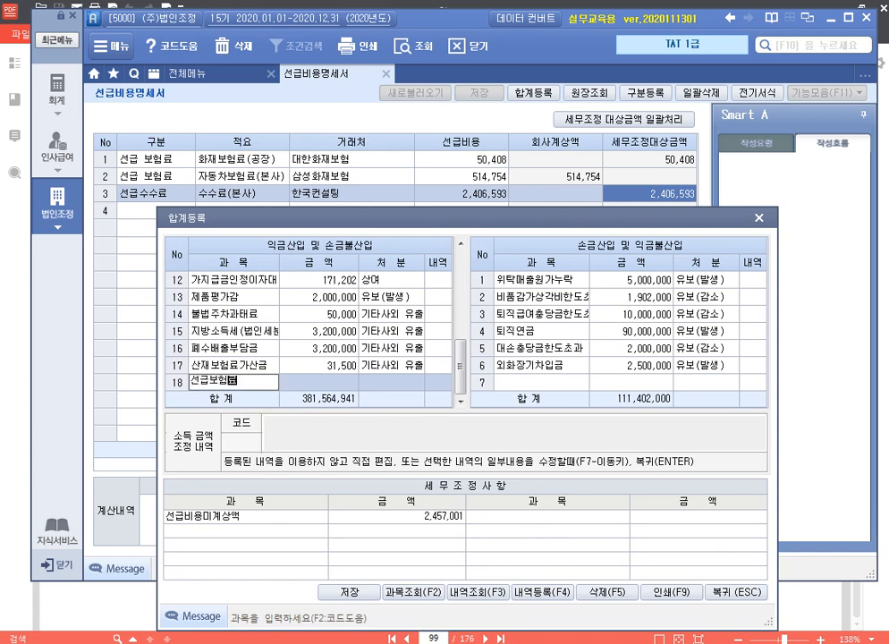
pyautogui.press('Return')
pyautogui.write('50')
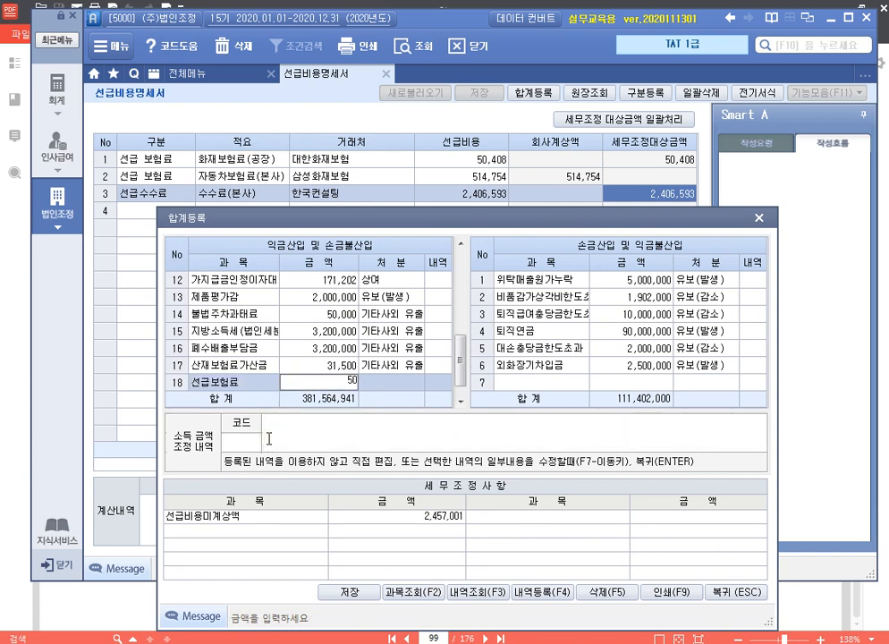
pyautogui.write(',408')
pyautogui.press('Return')
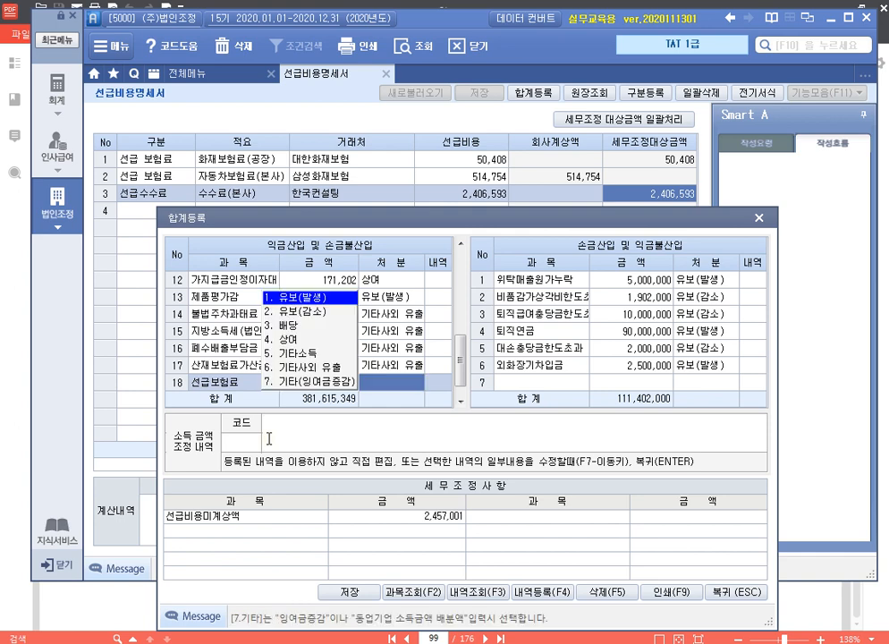
pyautogui.press('Return')
pyautogui.press('Return')
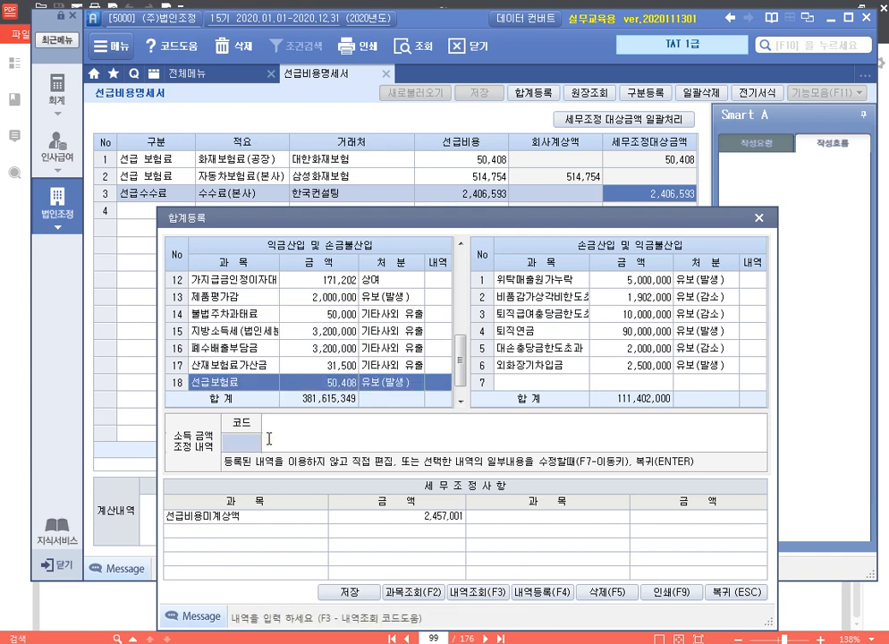
# Enter 손금불산입 선급보험료 유보 as the 소득금액 조정 내역 of the 선급보험료 item.
pyautogui.write('손')
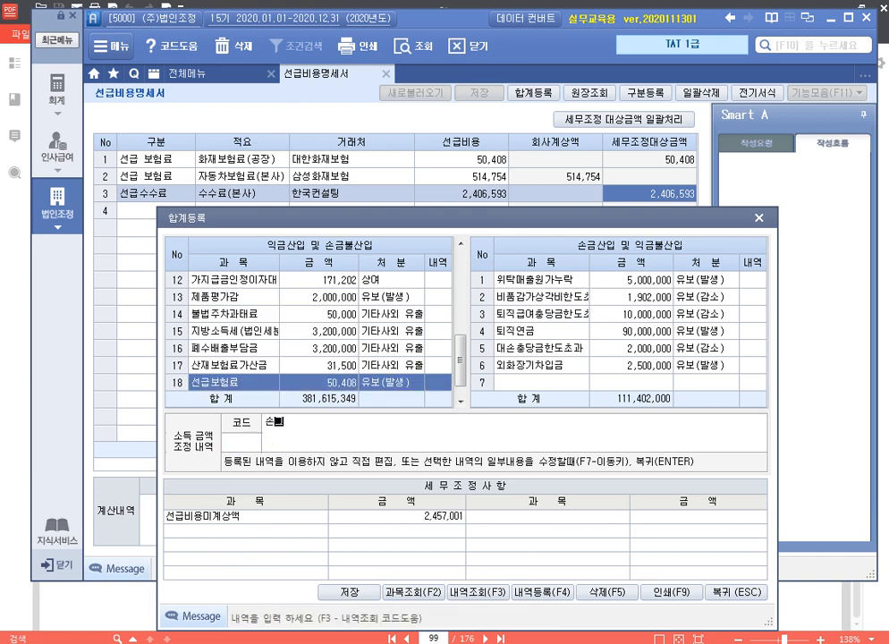
pyautogui.write('금불산입 선급보험료 ')
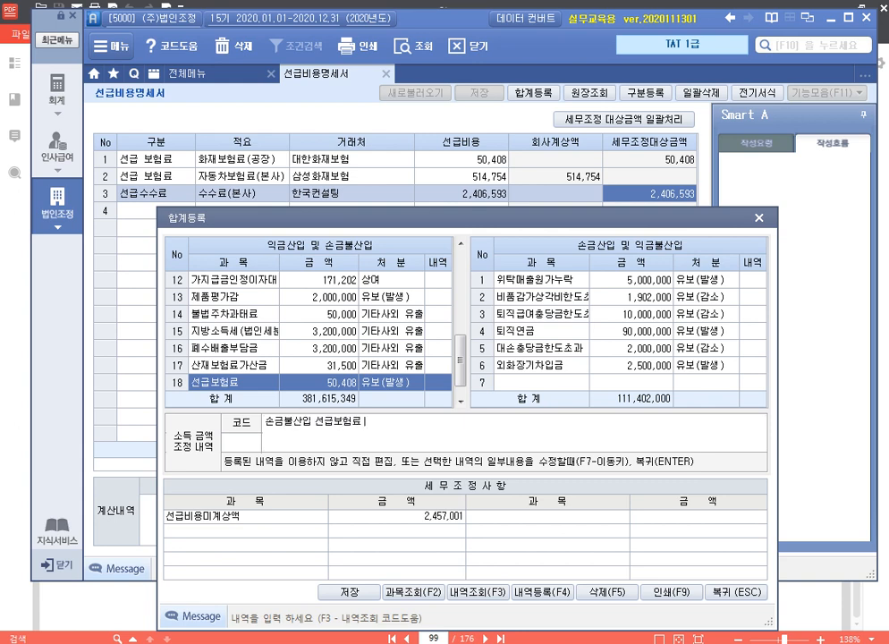
pyautogui.write('우ㅠ유보')
pyautogui.press('Return')
pyautogui.press('Return')
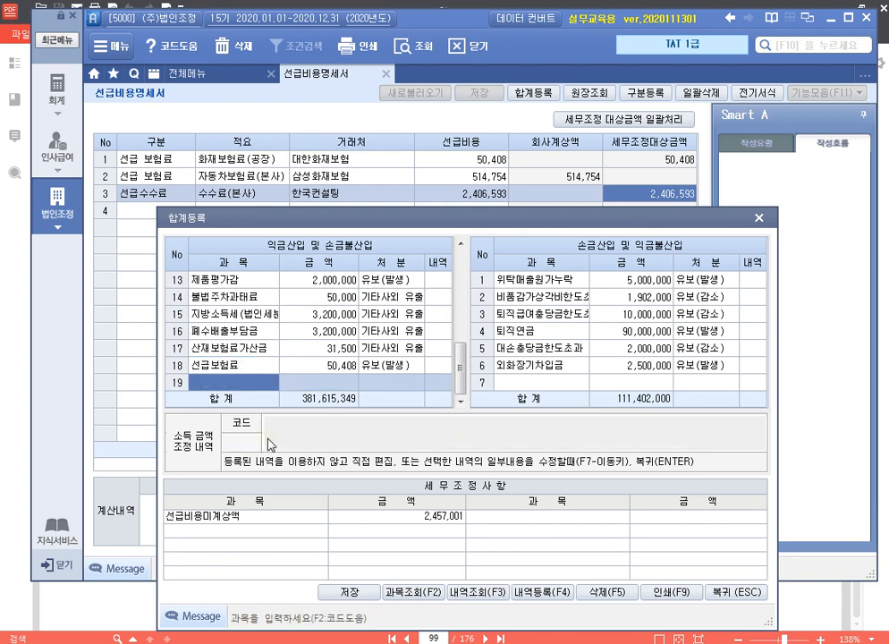
# Add 선급수수료 of 2,406,593 with 처분 유보(발생) under 익금산입 및 손금불산입.
pyautogui.write('선')
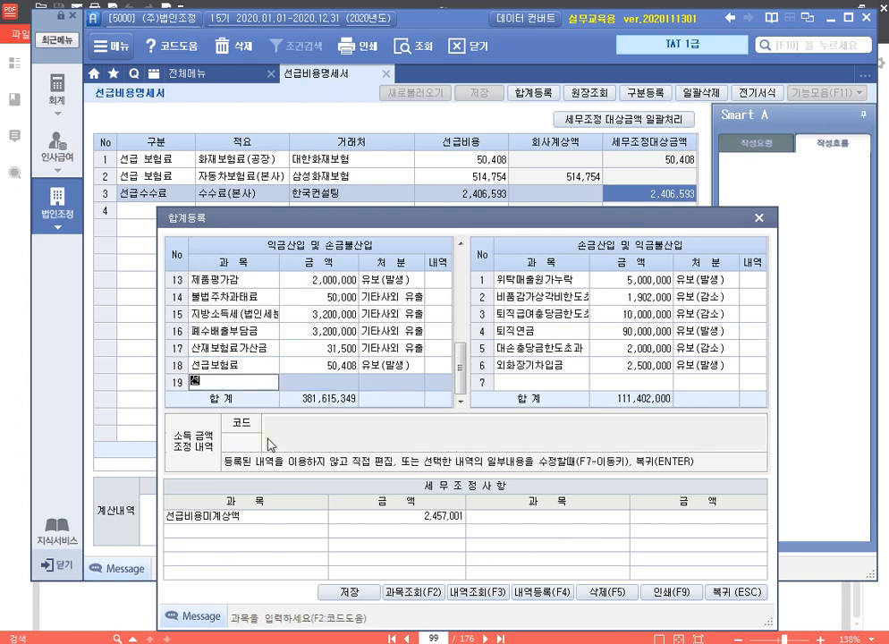
pyautogui.write('급수수료')
pyautogui.press('Return')
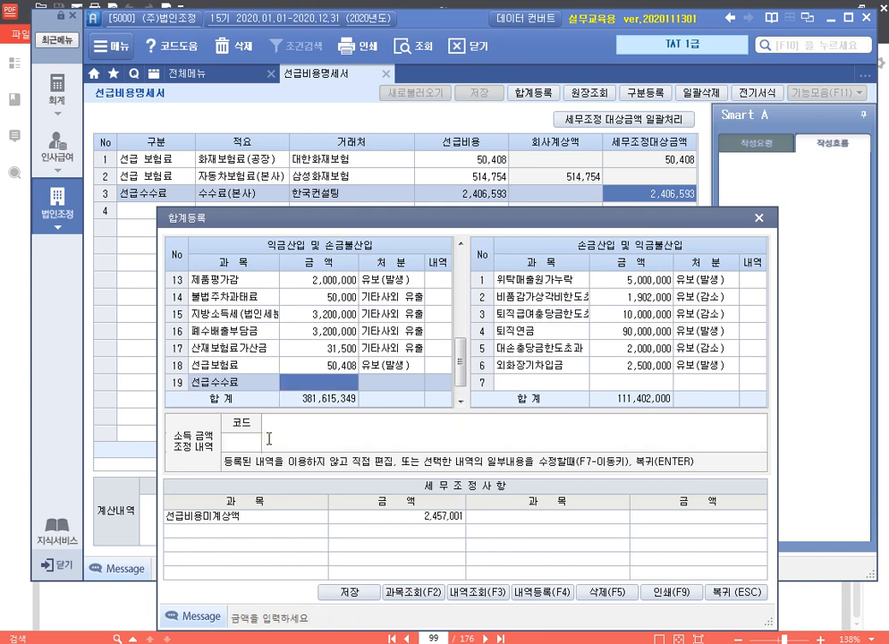
pyautogui.write('4')
pyautogui.write('06,593')
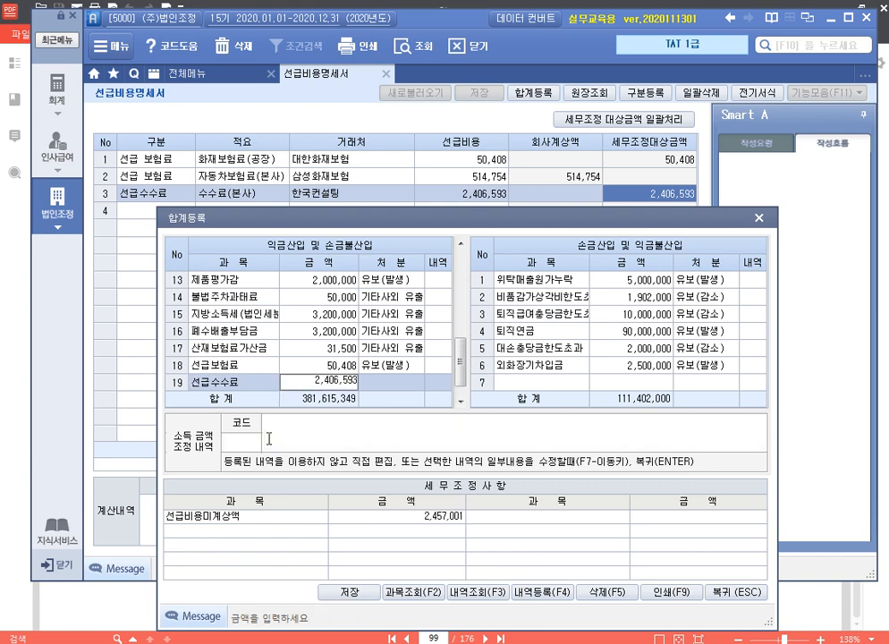
pyautogui.press('Return')
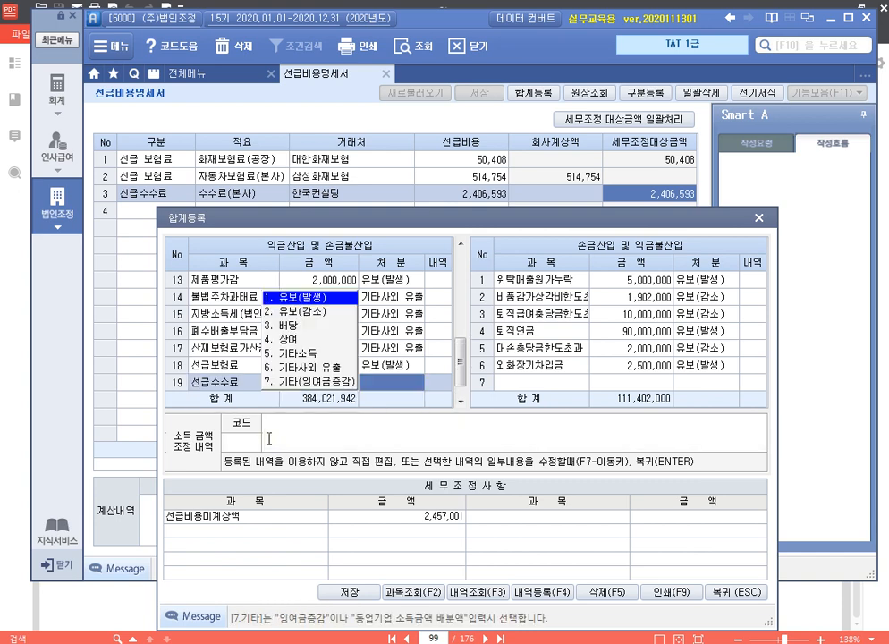
pyautogui.press('Return')
# Enter 손금불산입 선급수수료 유보 as the 소득금액 조정 내역 of the 선급수수료 item.
pyautogui.click(269, 439)
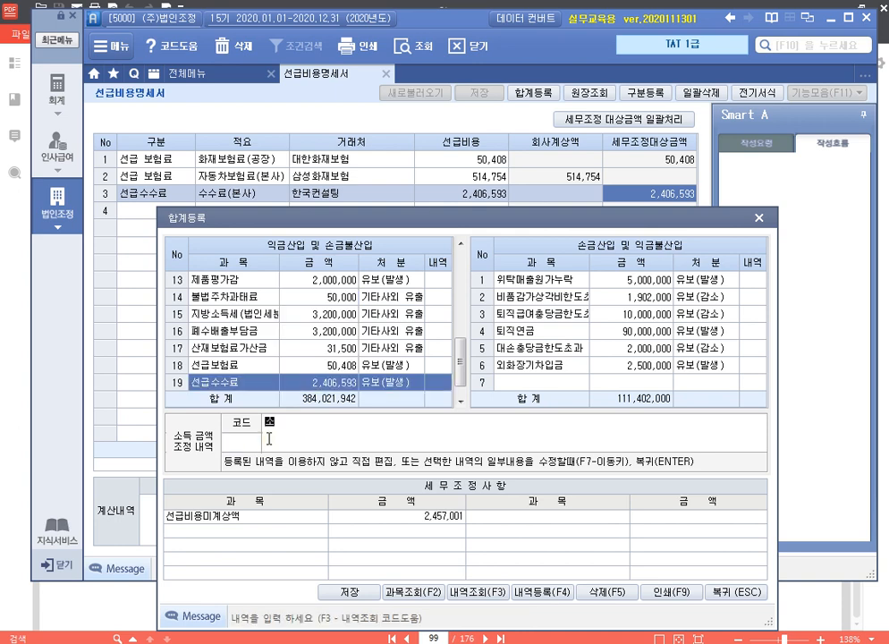
pyautogui.write('손금불산입 선그붓')
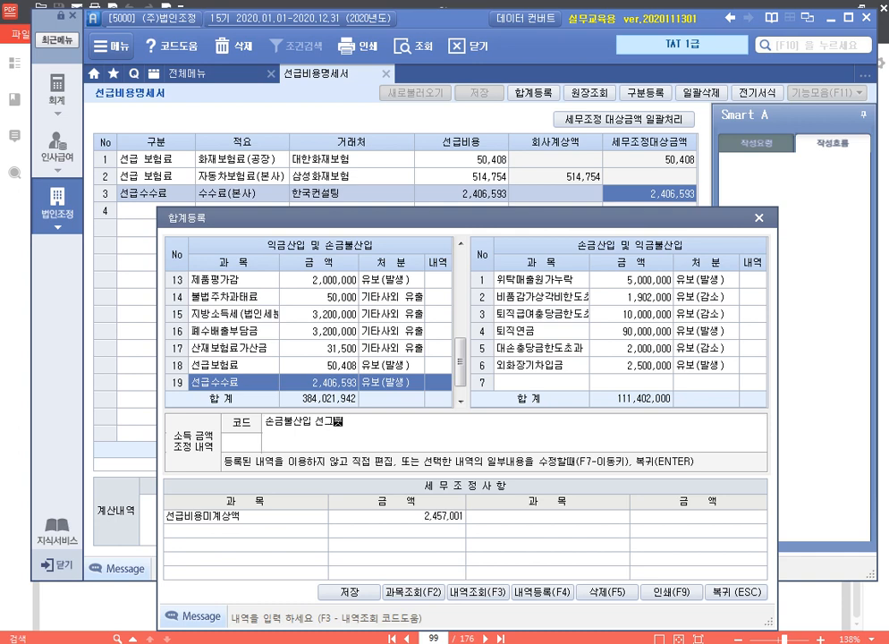
pyautogui.write('수수')
pyautogui.write('료 ㅇ')
pyautogui.write('보')
pyautogui.press('Return')
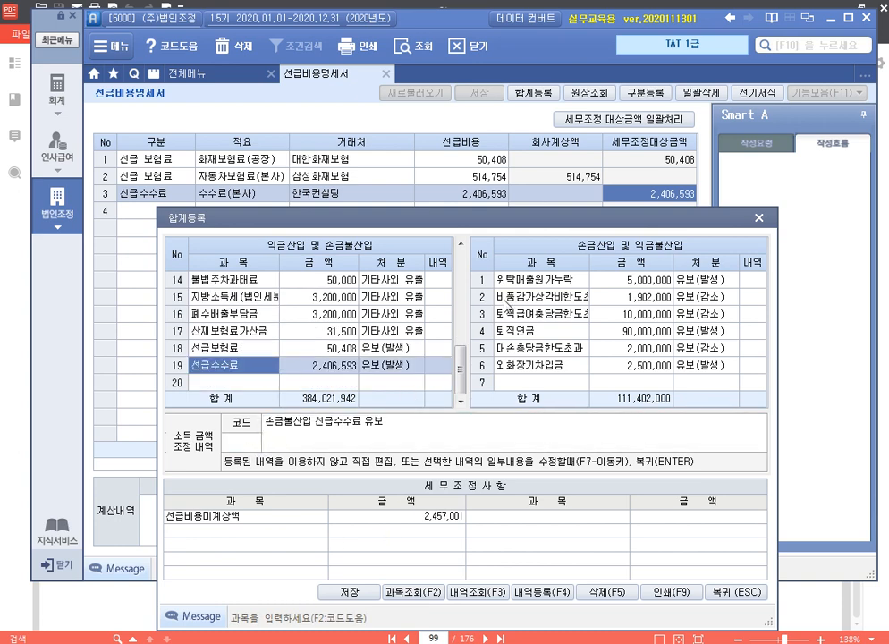
# Close the 합계등록 window and switch to the textbook exercise in 알PDF.
pyautogui.click(733, 592)
pyautogui.click(385, 643)
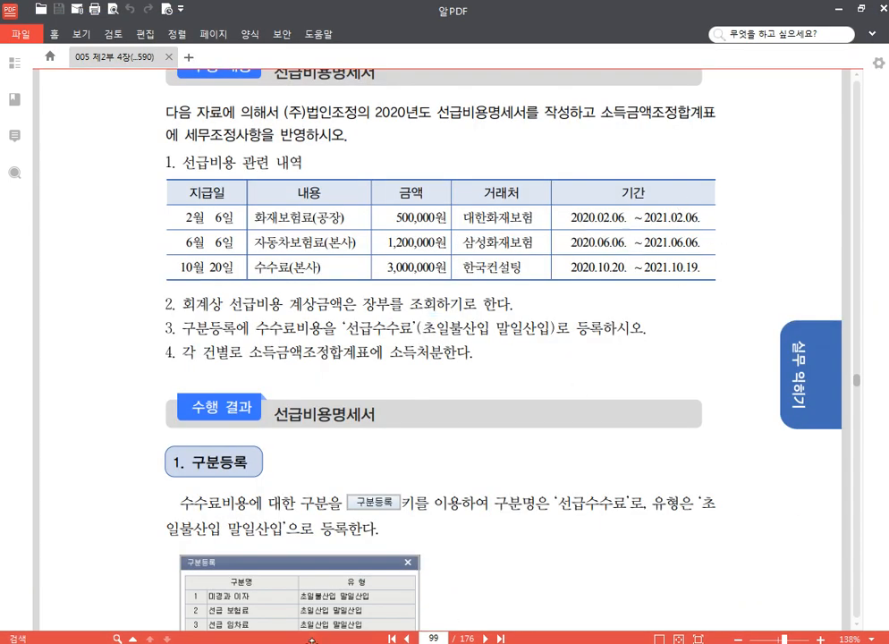
# Switch back to Smart A and review the 구분명 and 유형 registered for 선급수수료 in 구분등록.
pyautogui.hotkey('alt', 'Tab')
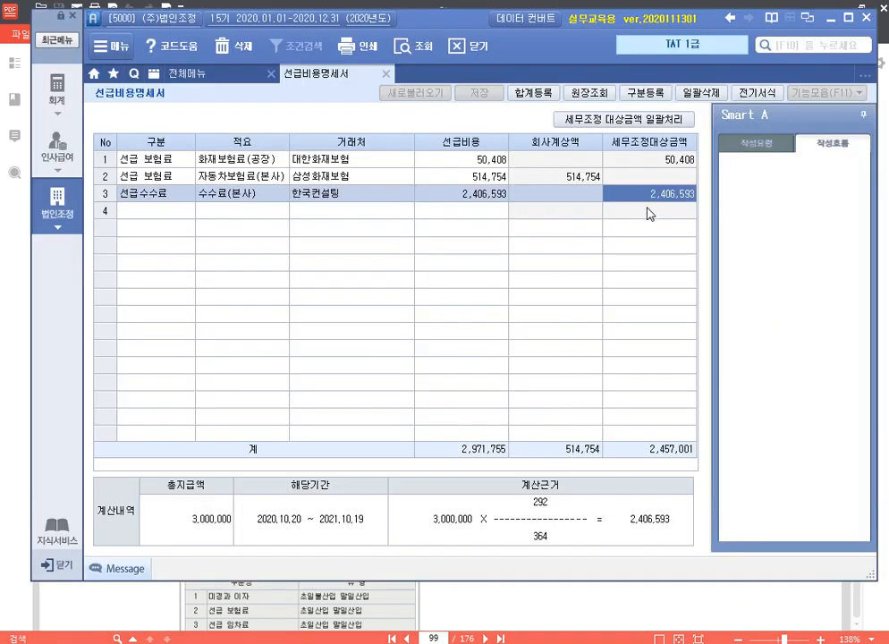
pyautogui.click(643, 92)
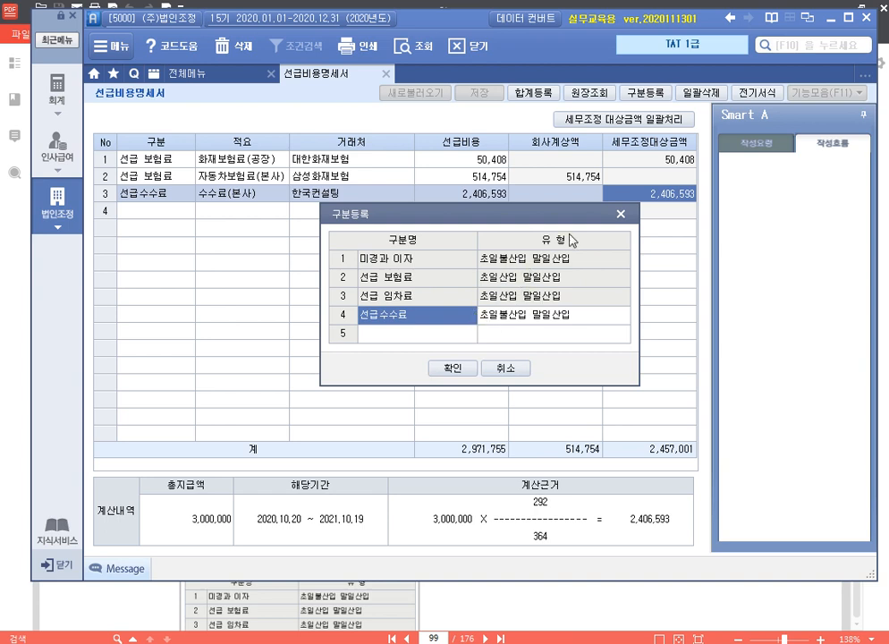
pyautogui.click(620, 213)
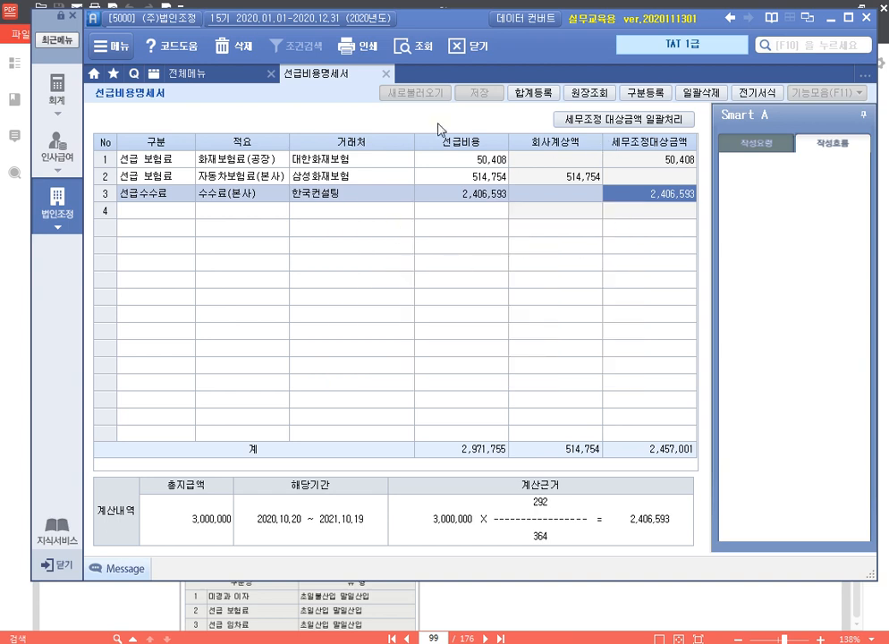
# Switch to the textbook in 알PDF and find the 건설자금이자조정명세서 exercise on page 103.
pyautogui.click(591, 614)
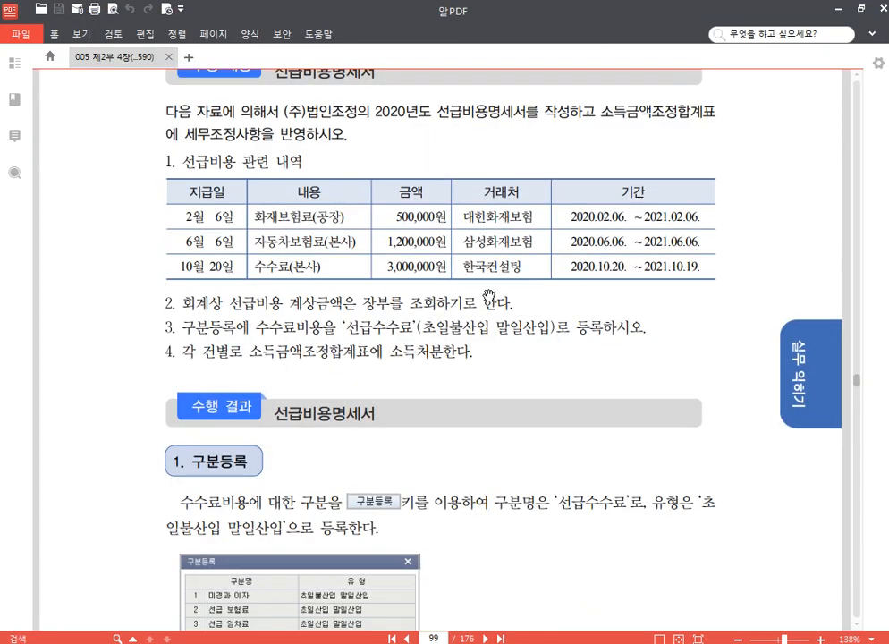
pyautogui.scroll(-6, 490, 295)
pyautogui.scroll(-12, 522, 269)
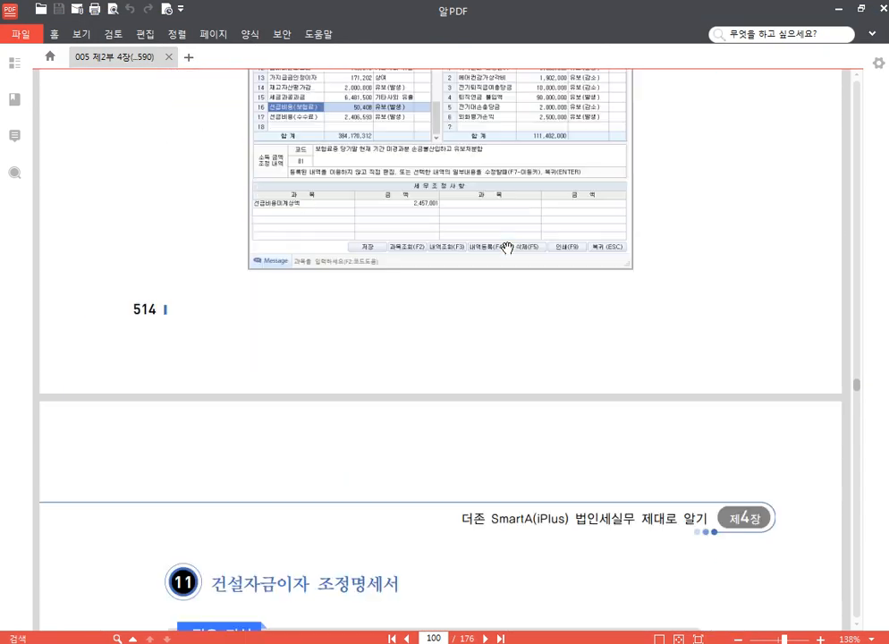
pyautogui.scroll(-3, 507, 248)
pyautogui.scroll(-20, 508, 247)
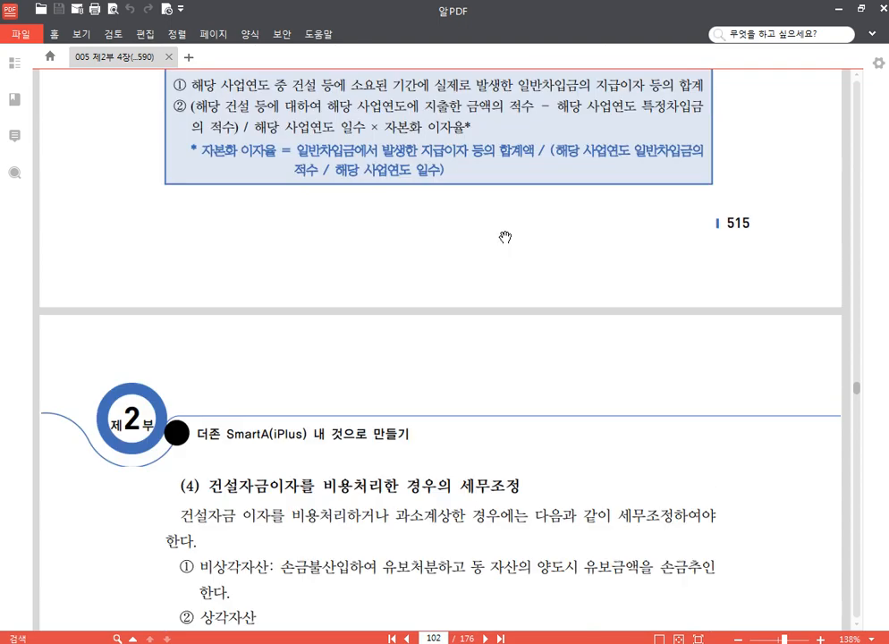
pyautogui.scroll(1, 537, 239)
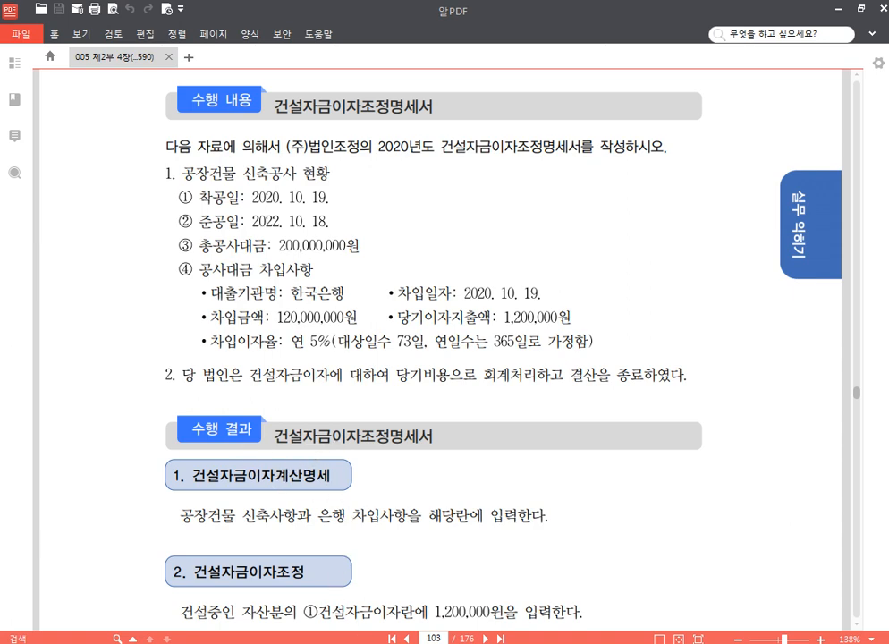
# Switch to Smart A, close the 선급비용명세서 and open the 건설자금이자조정명세서.
pyautogui.hotkey('alt', 'Tab')
pyautogui.click(386, 74)
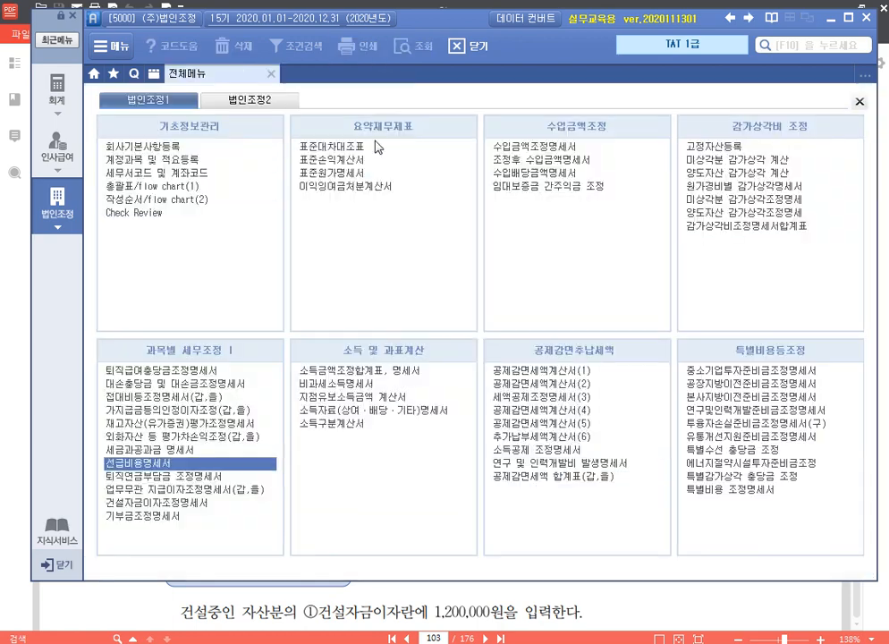
pyautogui.click(187, 505)
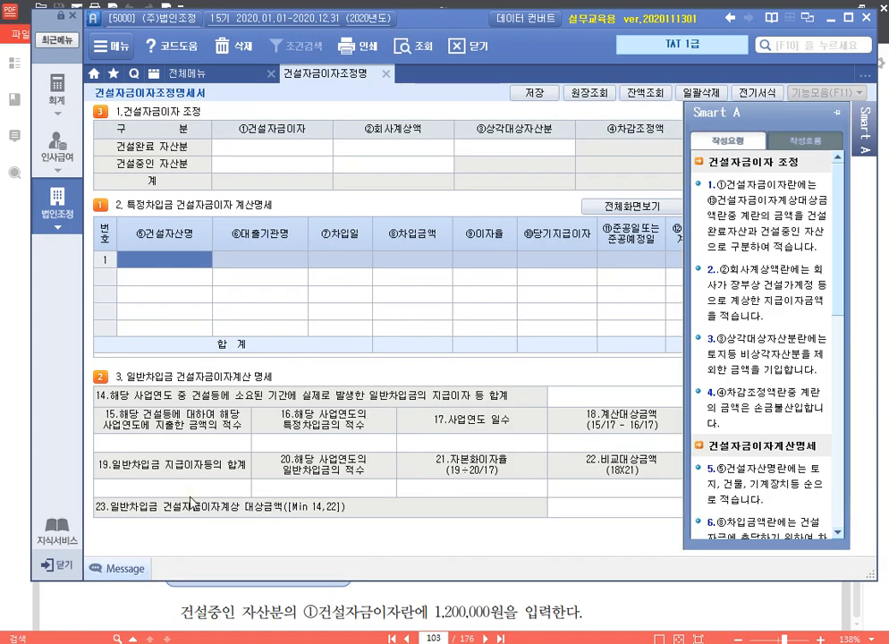
# Consult the textbook exercise and enter 건설자산명 공장건설신축공사 and 대출기관명 한국은행 in the first 특정차입금 건설자금이자 계산명세 row.
pyautogui.hotkey('alt', 'Tab')
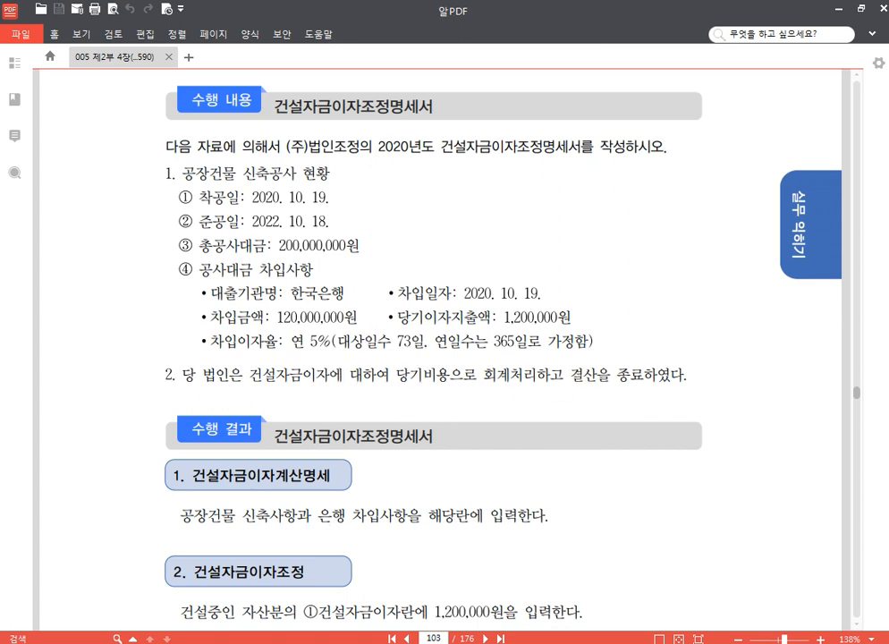
pyautogui.click(376, 641)
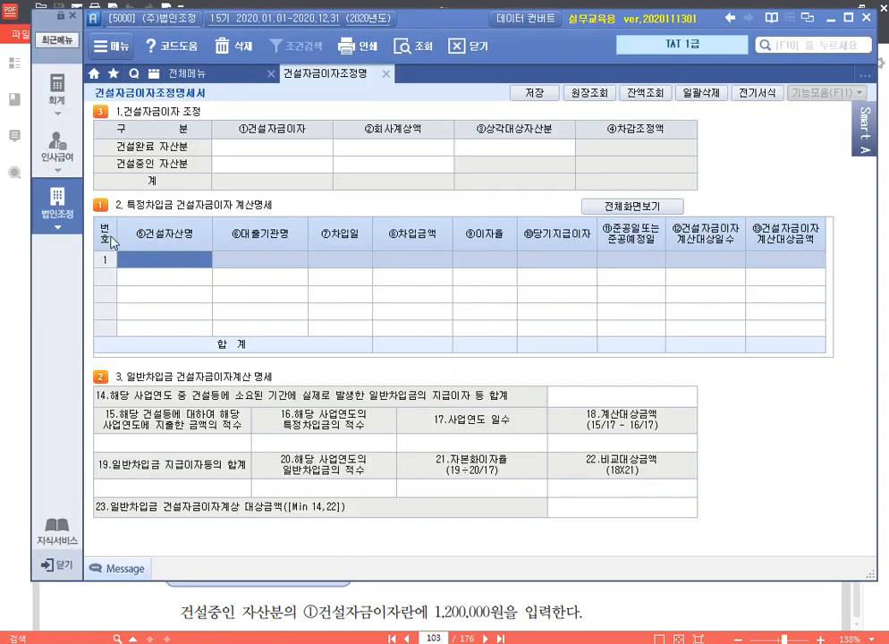
pyautogui.click(163, 259)
pyautogui.write('공장')
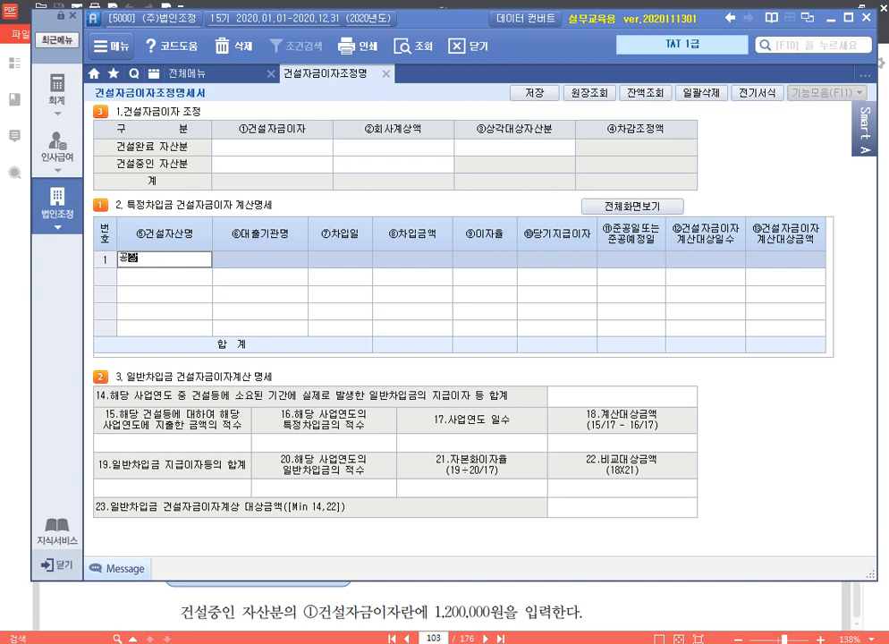
pyautogui.write('건설신축공사')
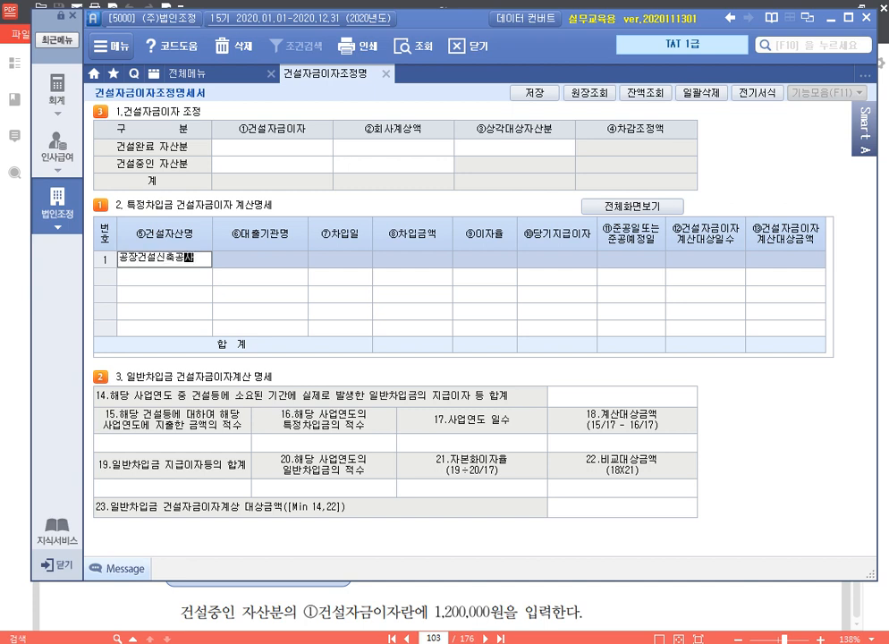
pyautogui.press('Return')
pyautogui.write('한')
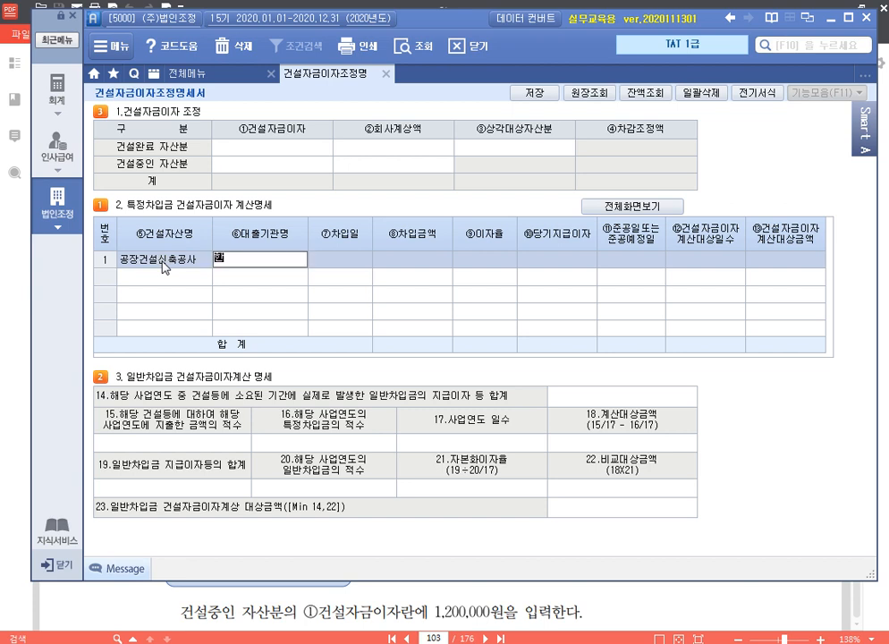
pyautogui.write('국ㅇ은행')
pyautogui.press('Return')
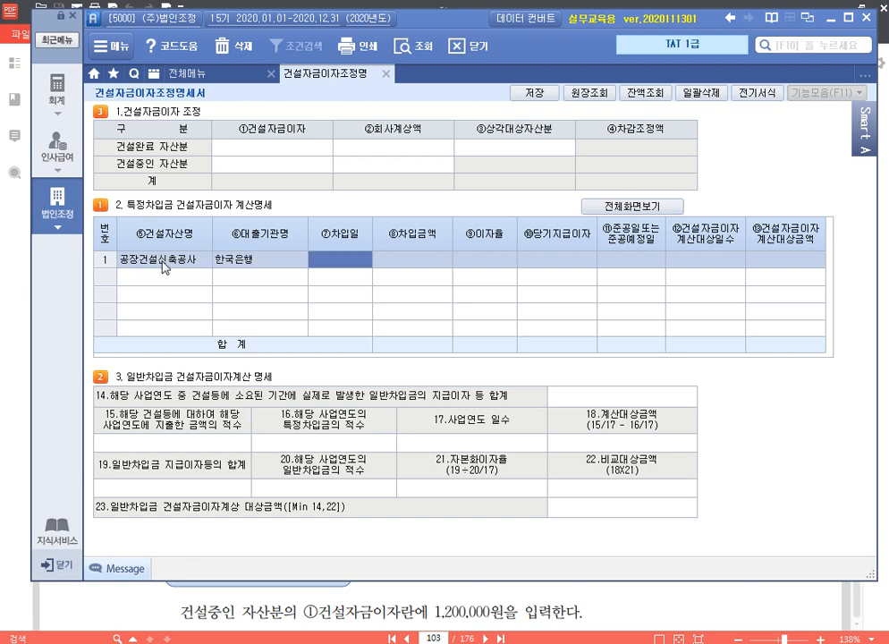
# Set the loan's 차입일 to 2020-10-19, 차입금액 to 120,000,000 and 이자율 to 5, leaving 당기지급이자 blank.
pyautogui.write('2020-10-')
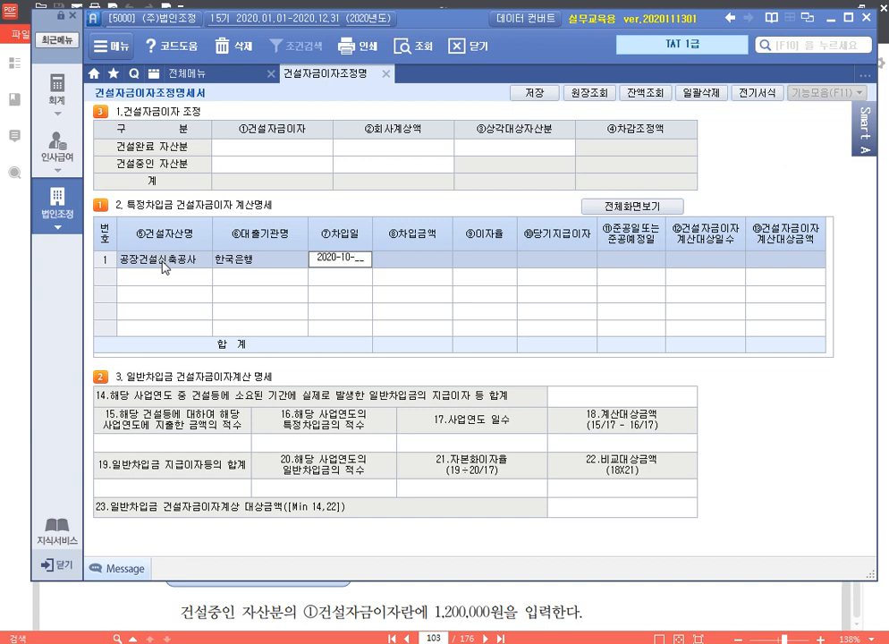
pyautogui.write('19')
pyautogui.press('Return')
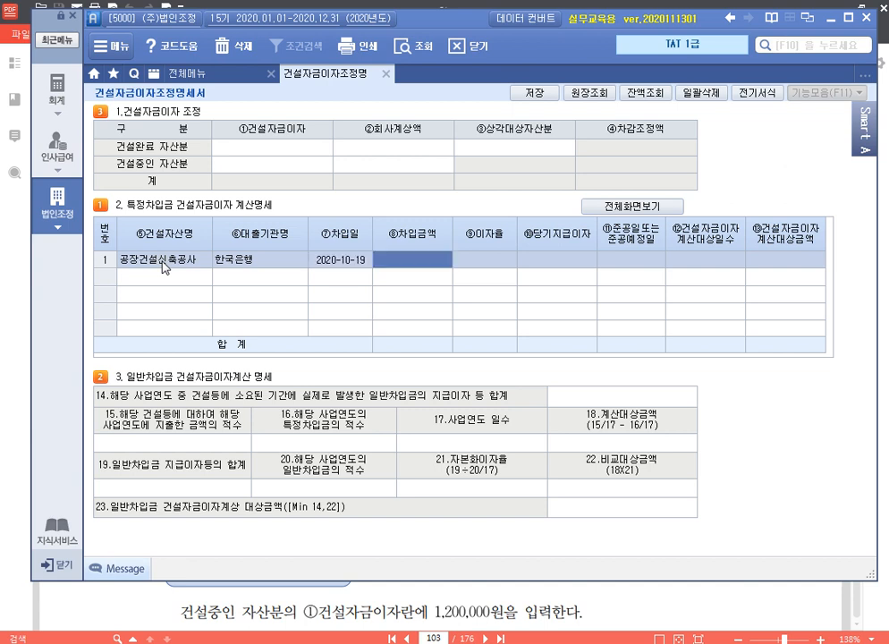
pyautogui.write('120000000')
pyautogui.press('Return')
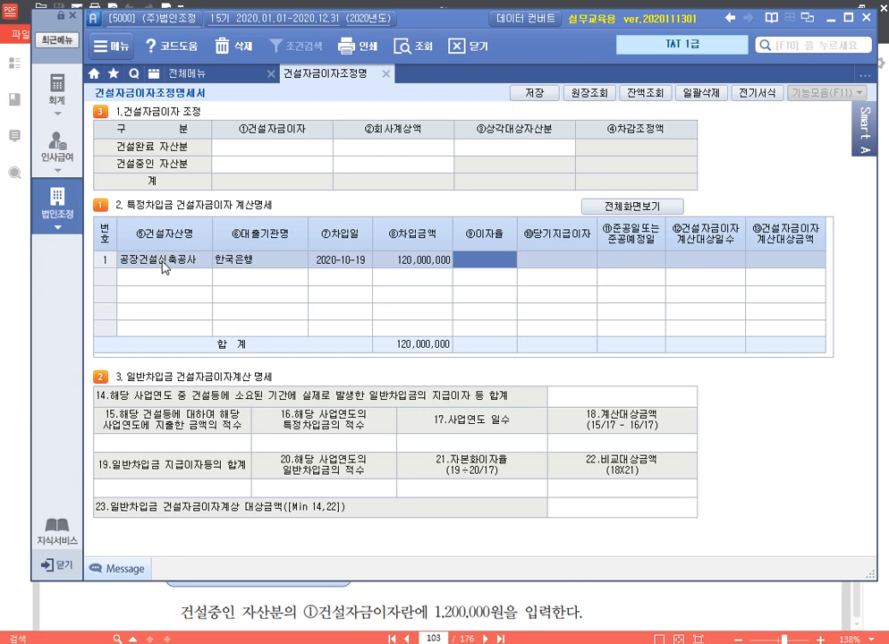
pyautogui.write('5')
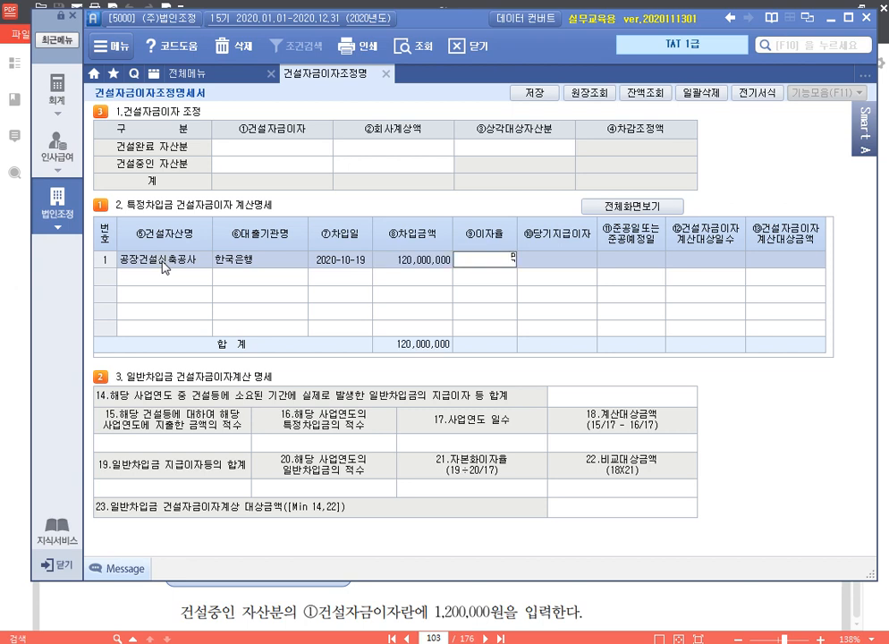
pyautogui.press('Return')
pyautogui.press('Return')
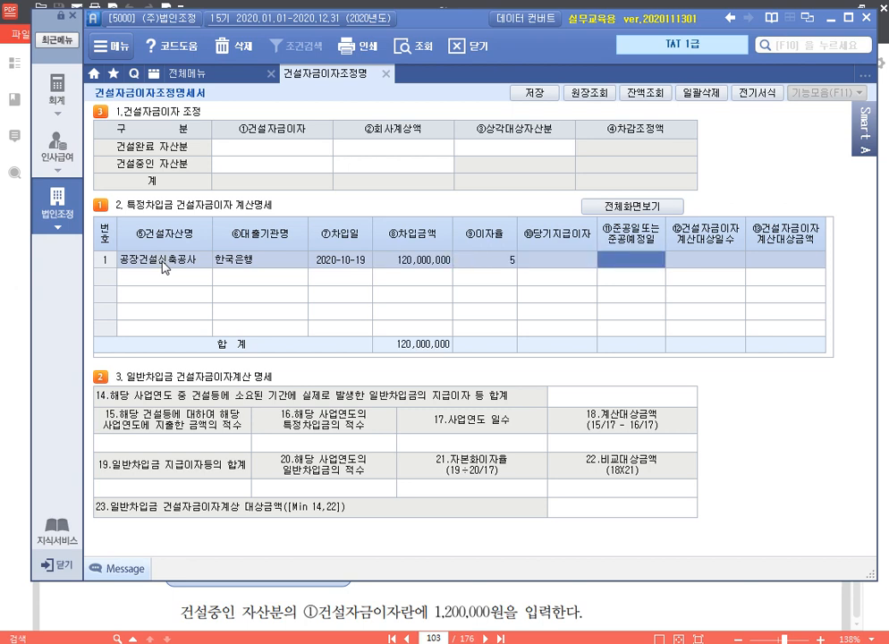
# Set the loan's 준공예정일 to 2022-10-18 and 건설자금이자 계산대상일수 to 73.
pyautogui.write('202')
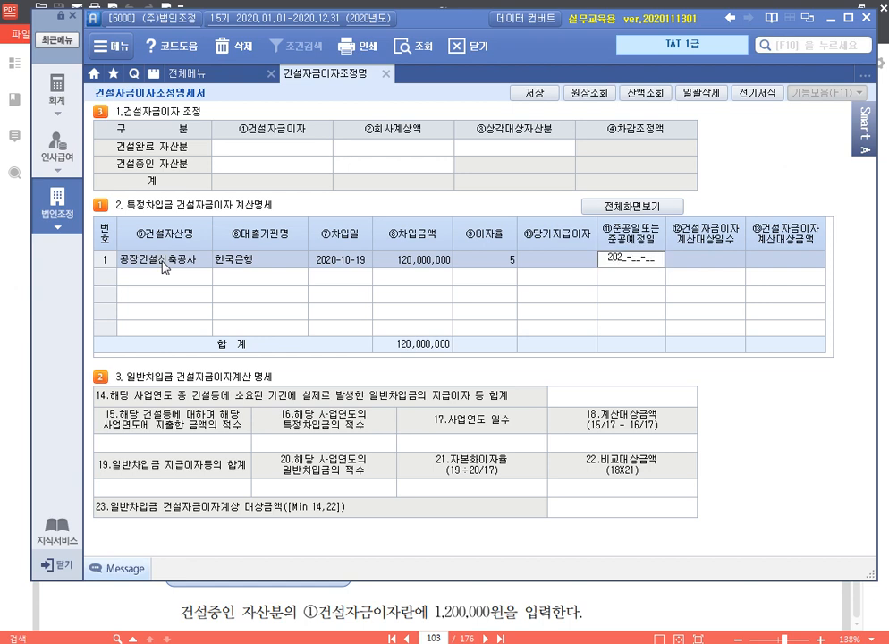
pyautogui.write('2-10-18')
pyautogui.press('Return')
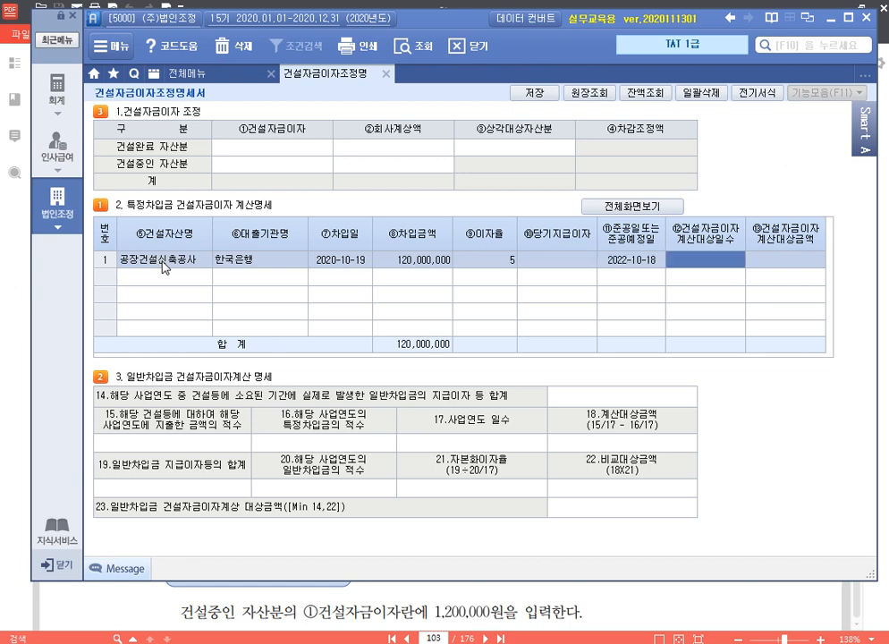
pyautogui.write('73')
pyautogui.press('Return')
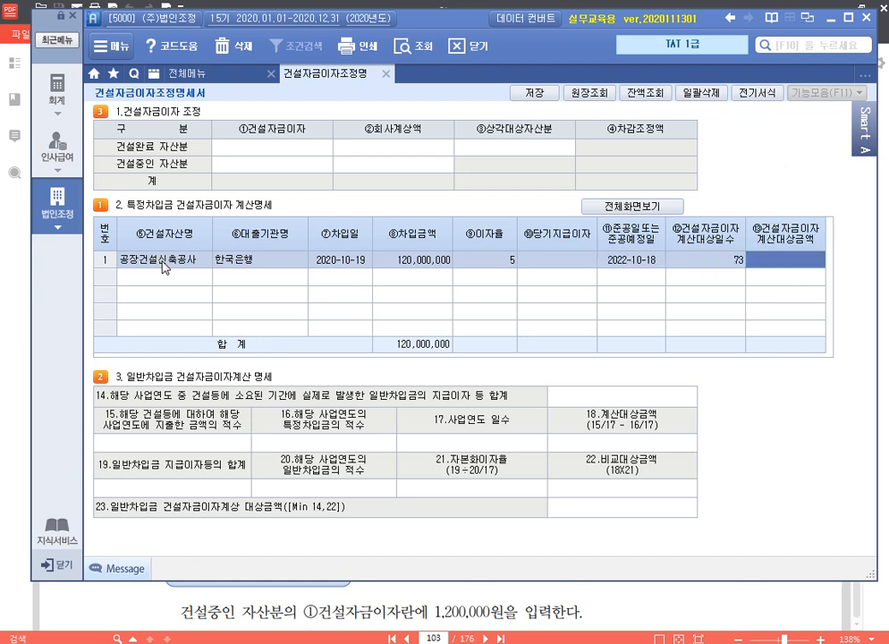
# Calculate the construction loan interest as 120,000,000 × 0.05 × 73 ÷ 365 in the built-in 계산기.
pyautogui.hotkey('ctrl', 'q')
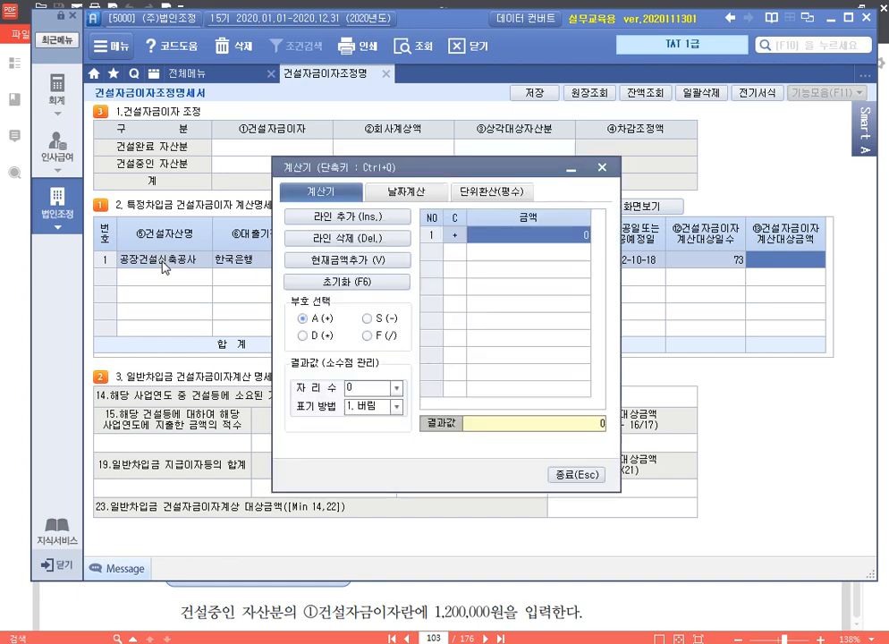
pyautogui.moveTo(465, 183); pyautogui.dragTo(406, 298)
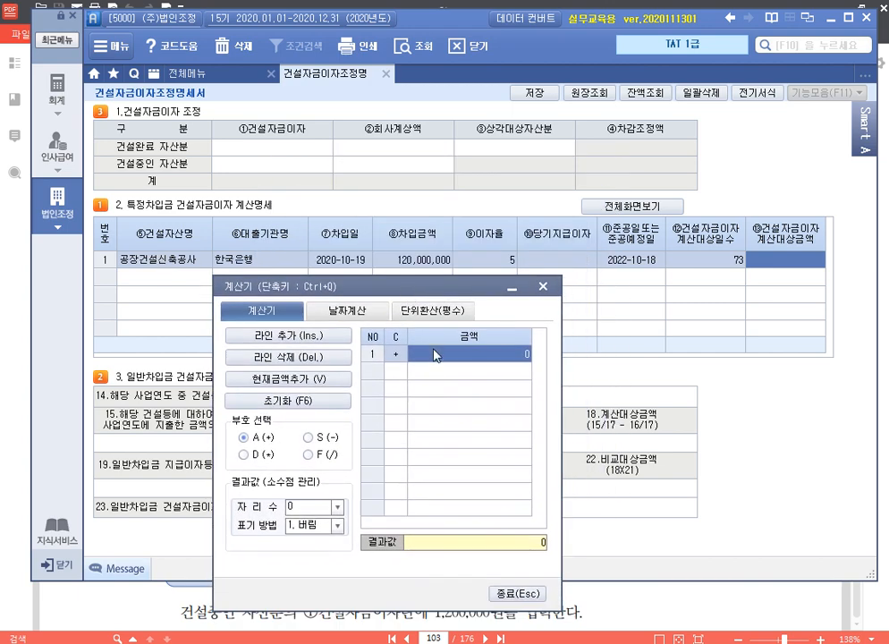
pyautogui.write('120,000,000')
pyautogui.press('Return')
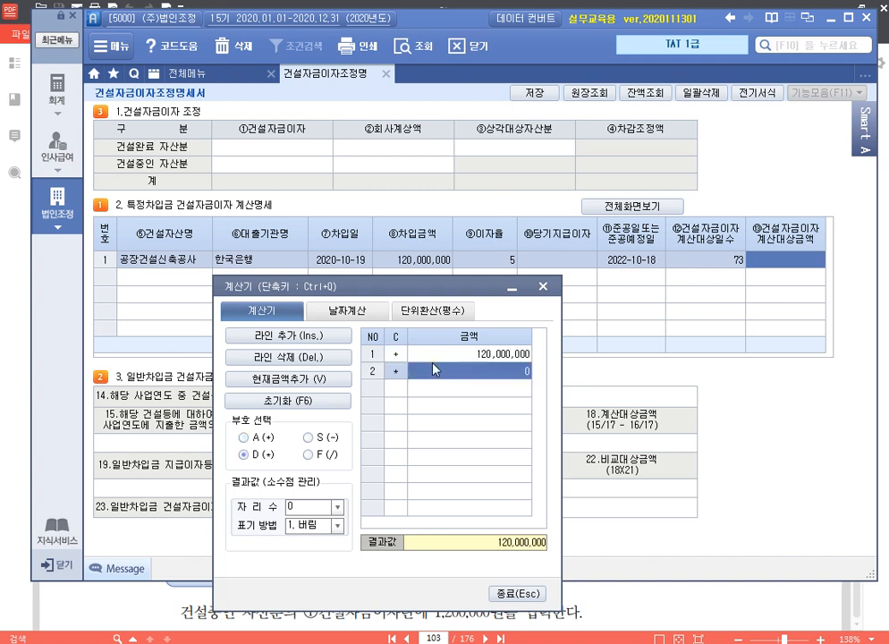
pyautogui.write('0.05')
pyautogui.press('Return')
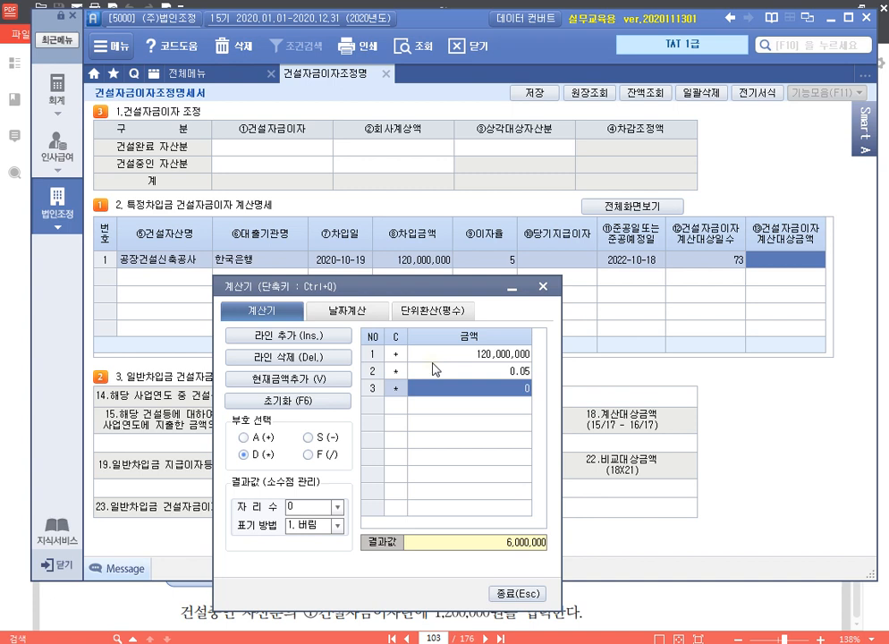
pyautogui.write('73')
pyautogui.press('Return')
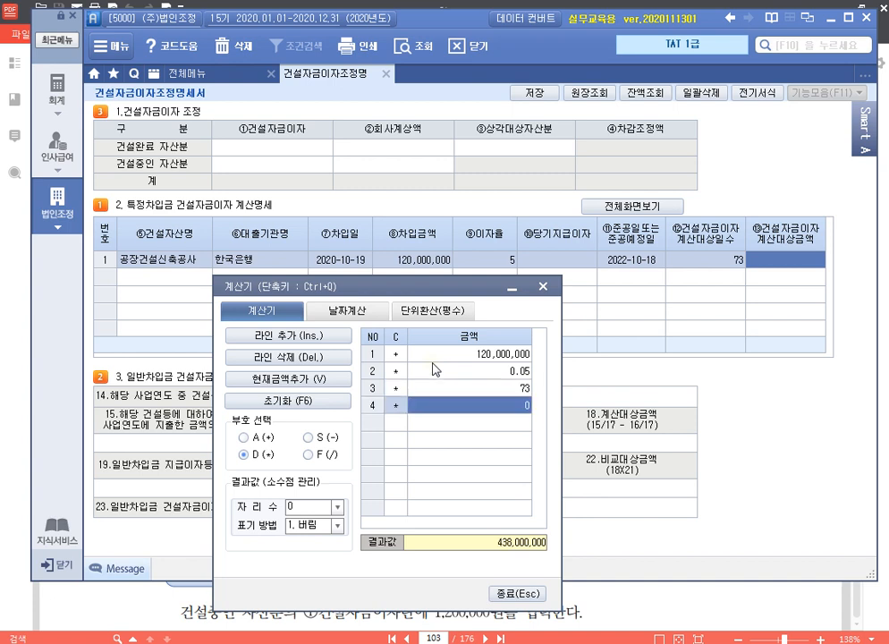
pyautogui.write('3')
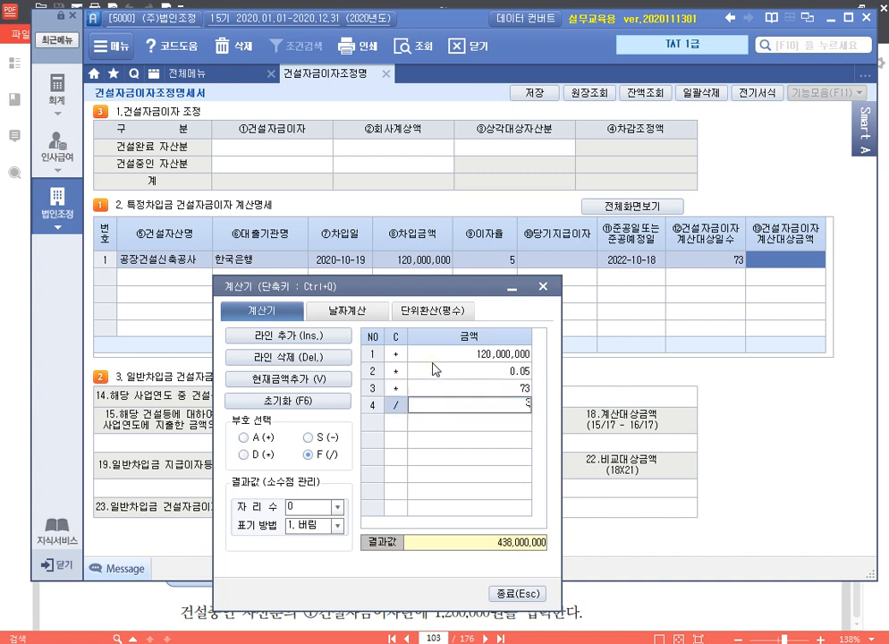
pyautogui.write('65')
pyautogui.press('Return')
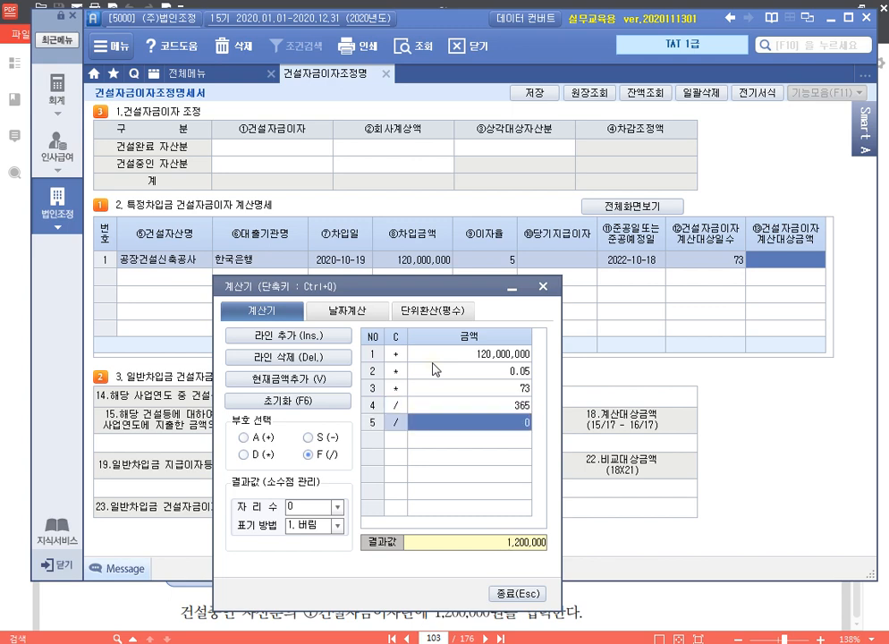
# Compare the calculation with the loan's 차입금액, 이자율 and 계산대상일수, and select its 건설자금이자 계산대상금액 field.
pyautogui.moveTo(380, 286); pyautogui.dragTo(344, 97)
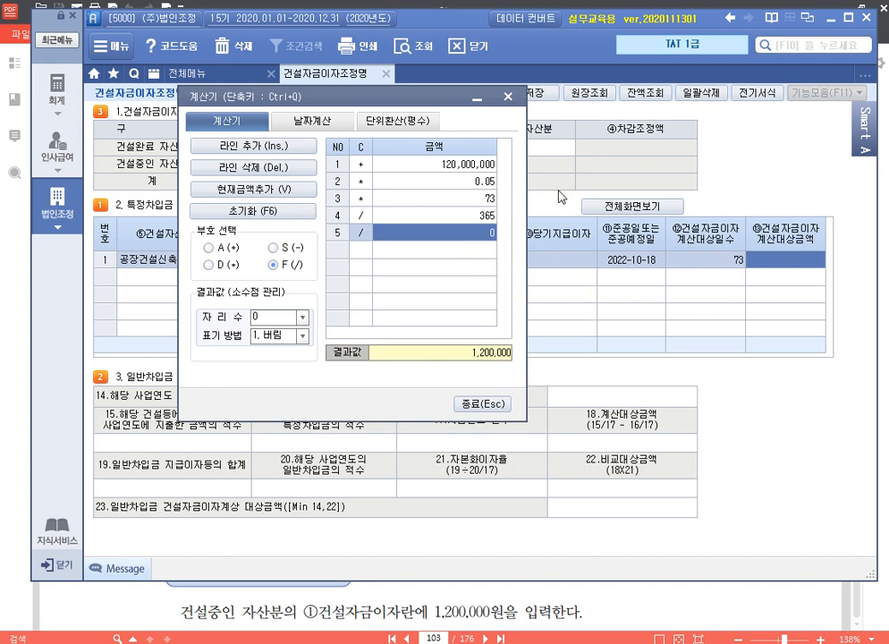
pyautogui.moveTo(340, 96); pyautogui.dragTo(490, 286)
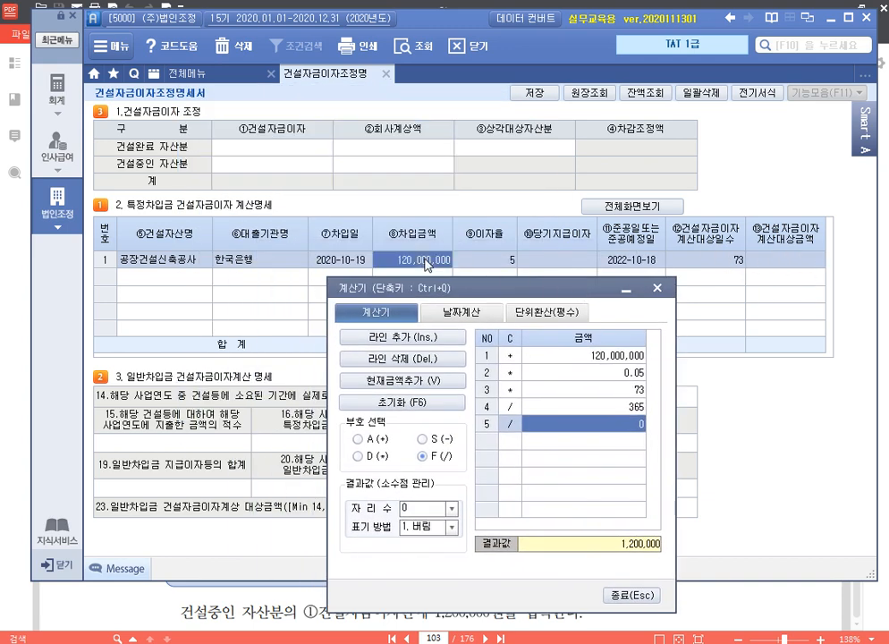
pyautogui.click(507, 259)
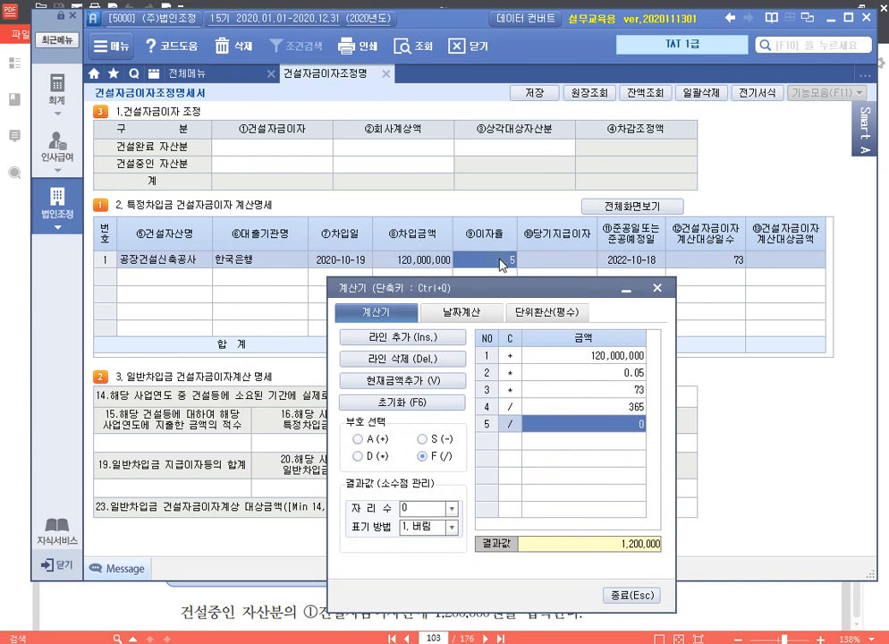
pyautogui.click(724, 262)
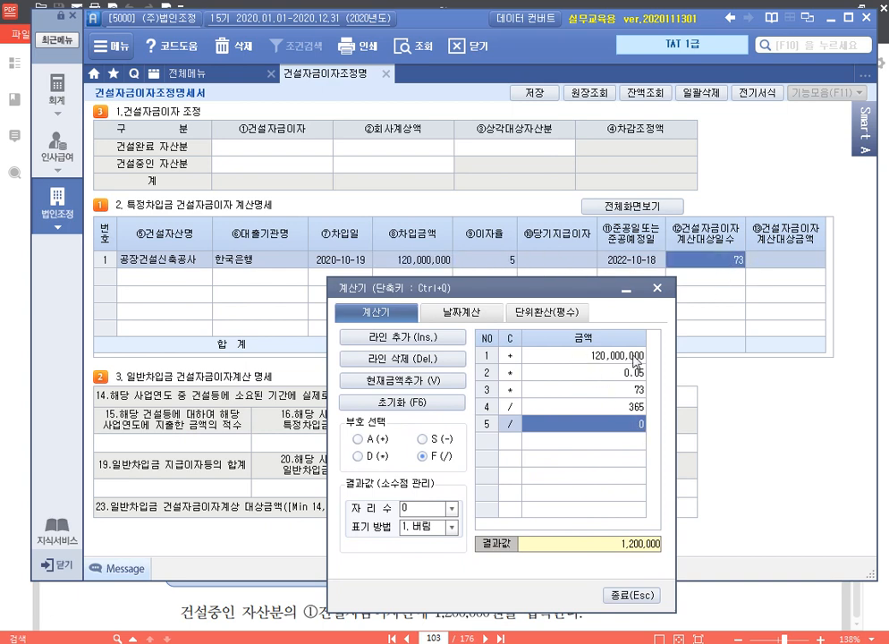
pyautogui.click(794, 265)
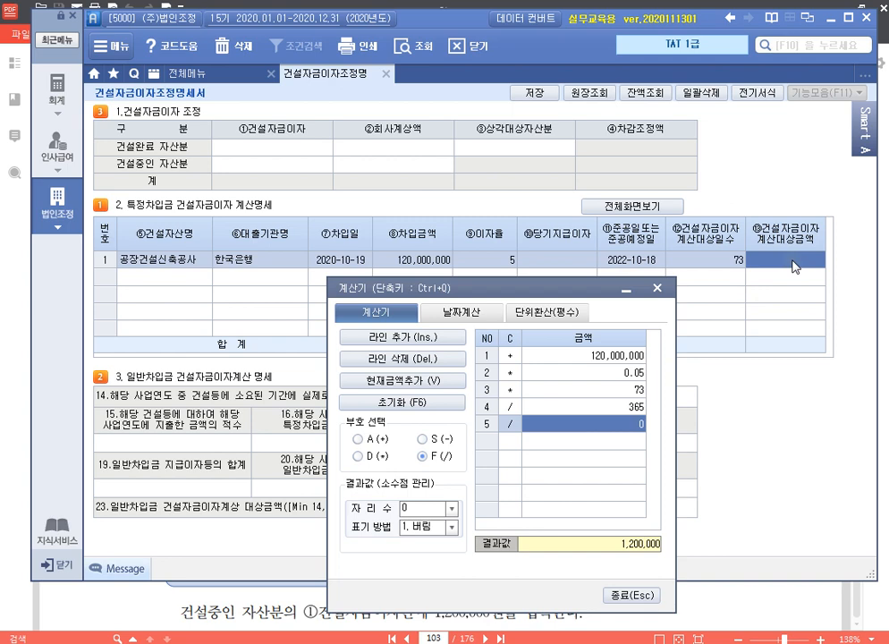
# Enter 1,200,000 as the factory loan's 건설자금이자 계산대상금액 and as its 당기지급이자, closing the 계산기 in between.
pyautogui.write('1200000')
pyautogui.press('Return')
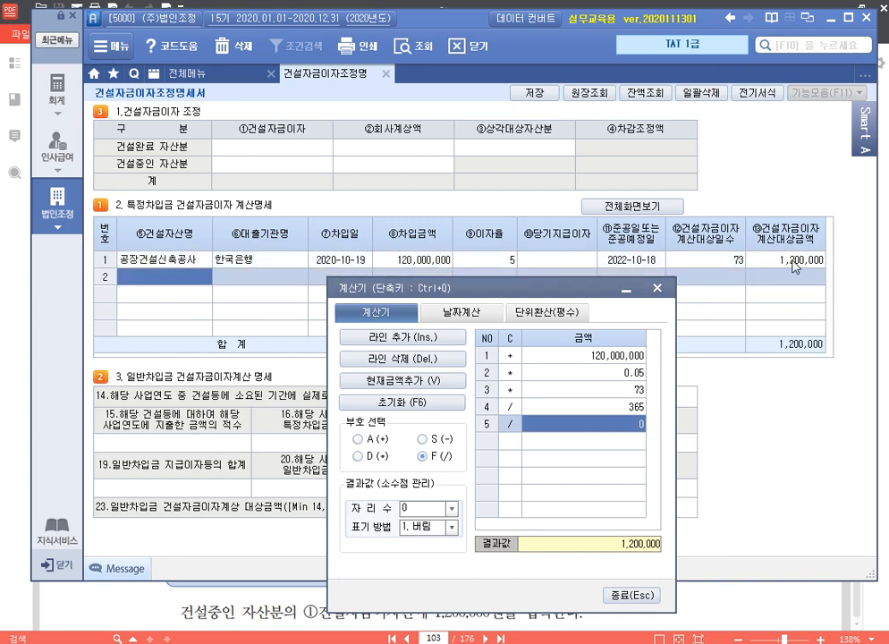
pyautogui.click(657, 287)
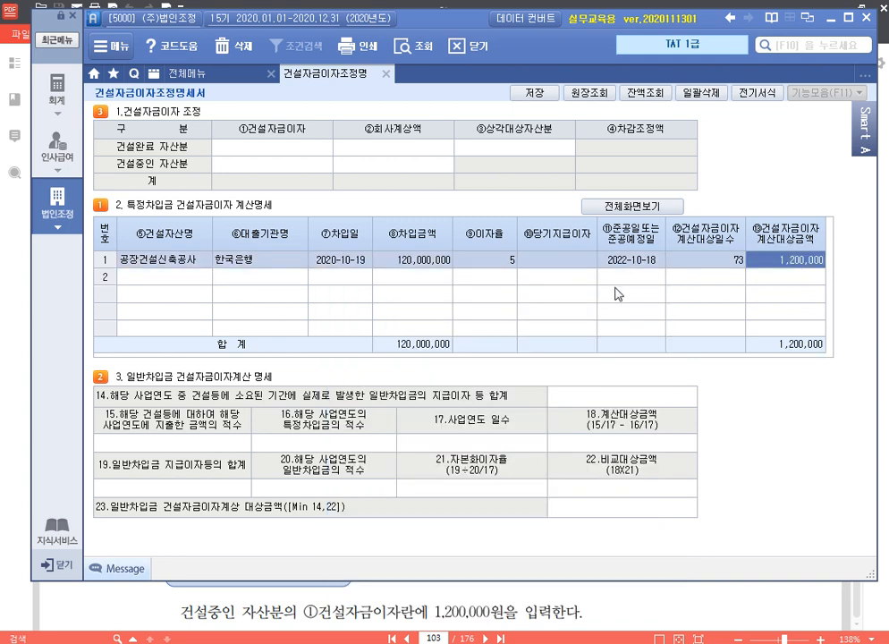
pyautogui.click(571, 263)
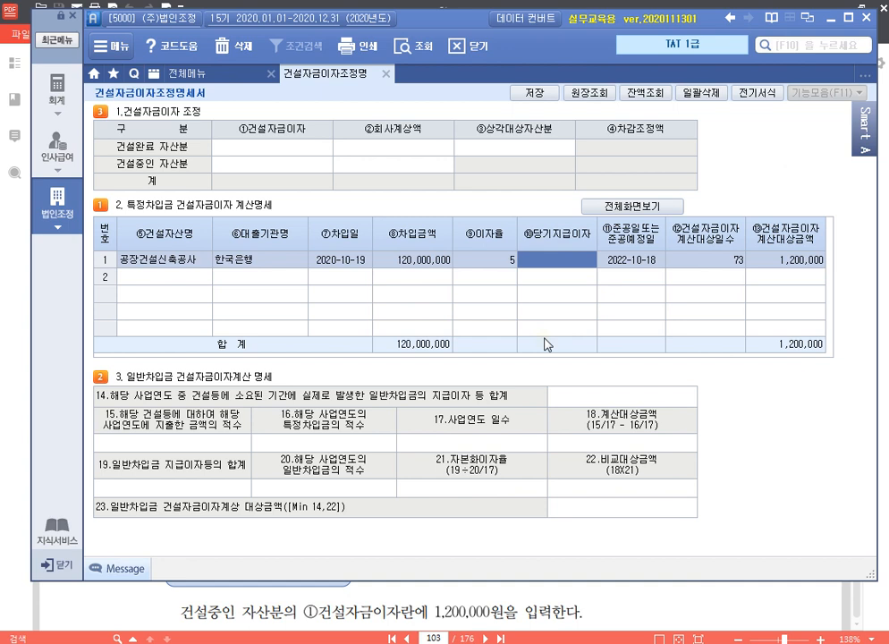
pyautogui.write('1200000')
pyautogui.press('Return')
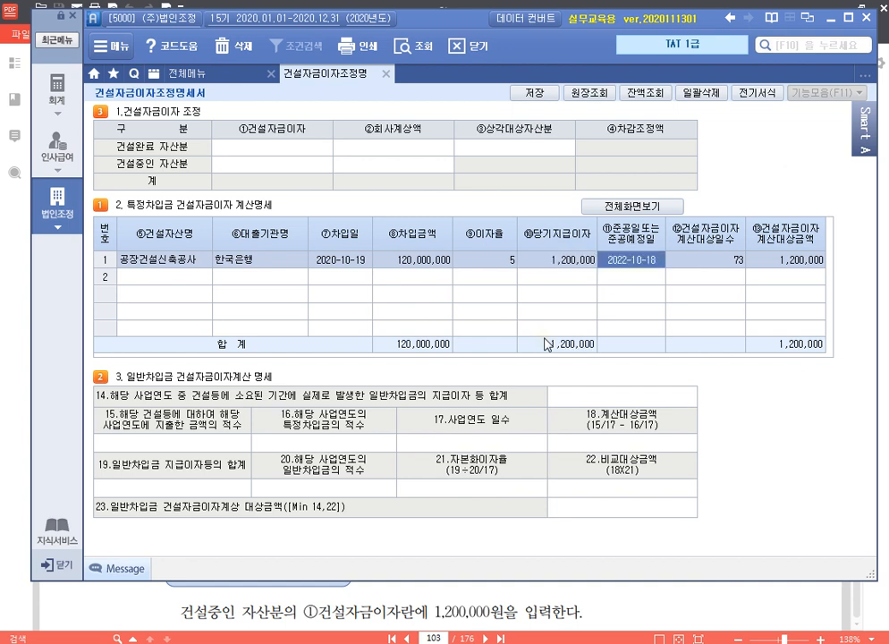
pyautogui.press('Left')
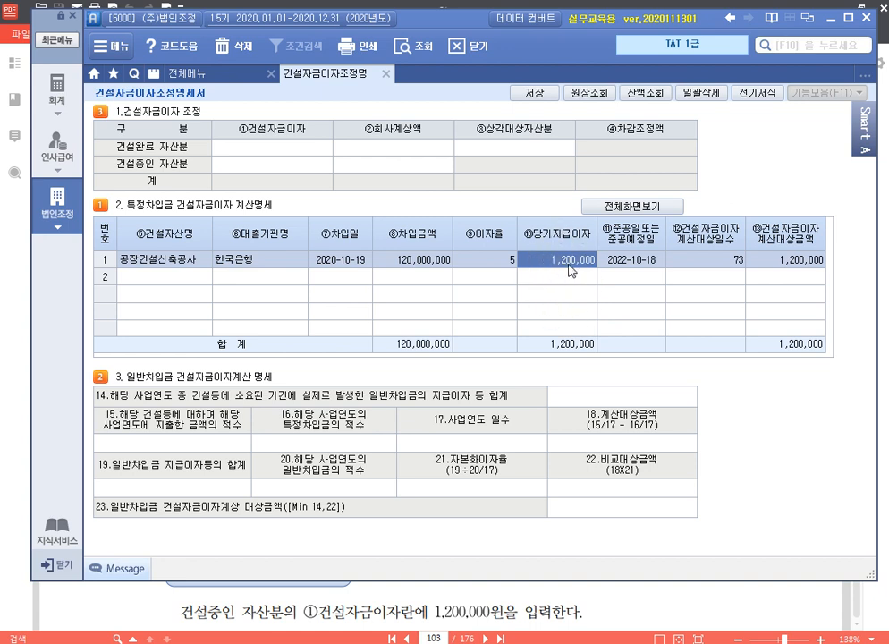
pyautogui.click(790, 260)
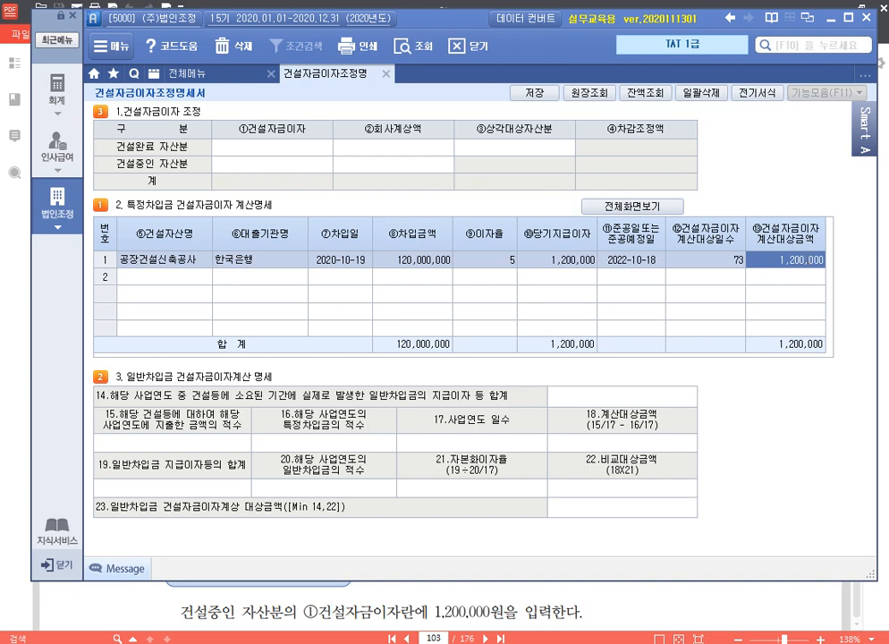
# Check the textbook exercise and set 건설중인 자산분's ①건설자금이자 to 1,200,000, leaving ②회사계상액 blank.
pyautogui.click(271, 614)
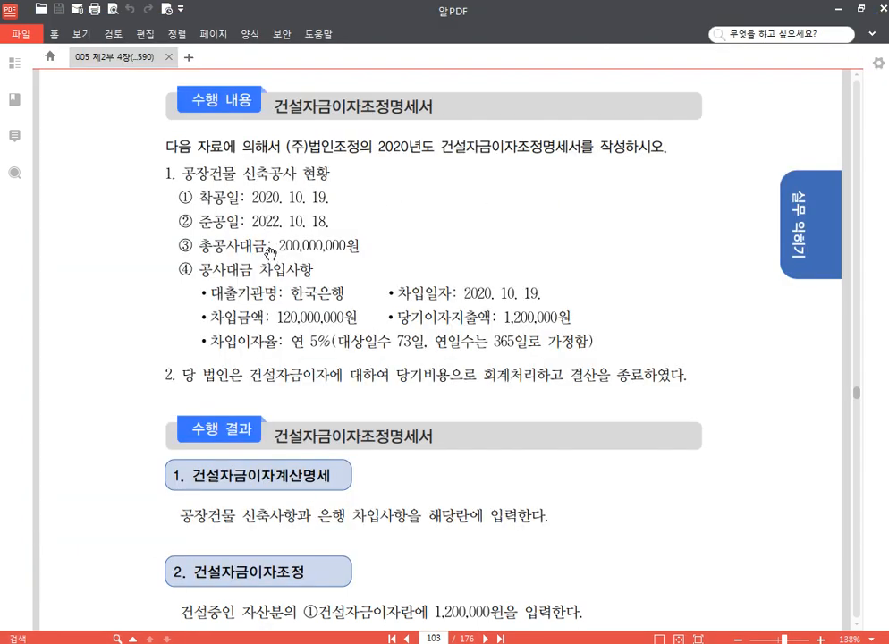
pyautogui.click(290, 642)
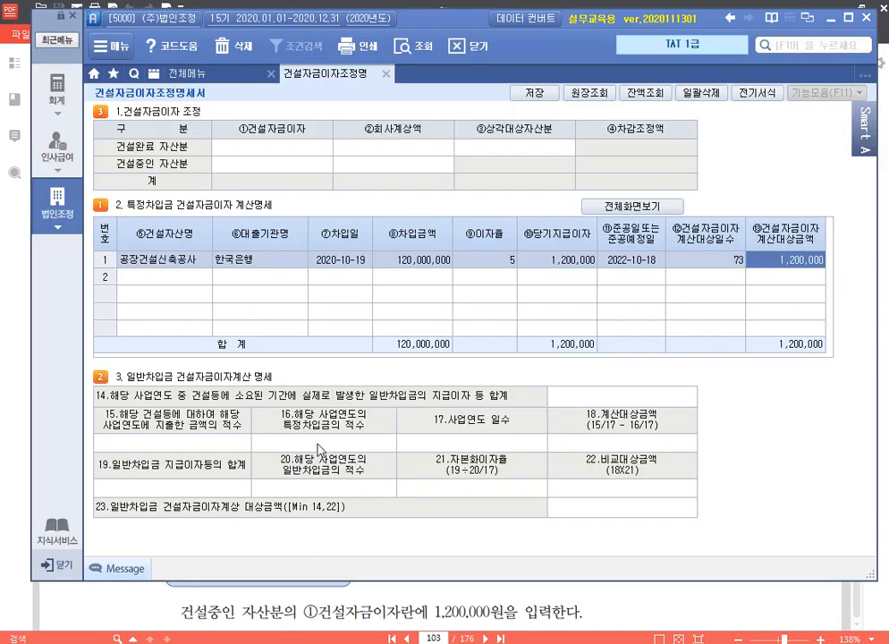
pyautogui.click(259, 164)
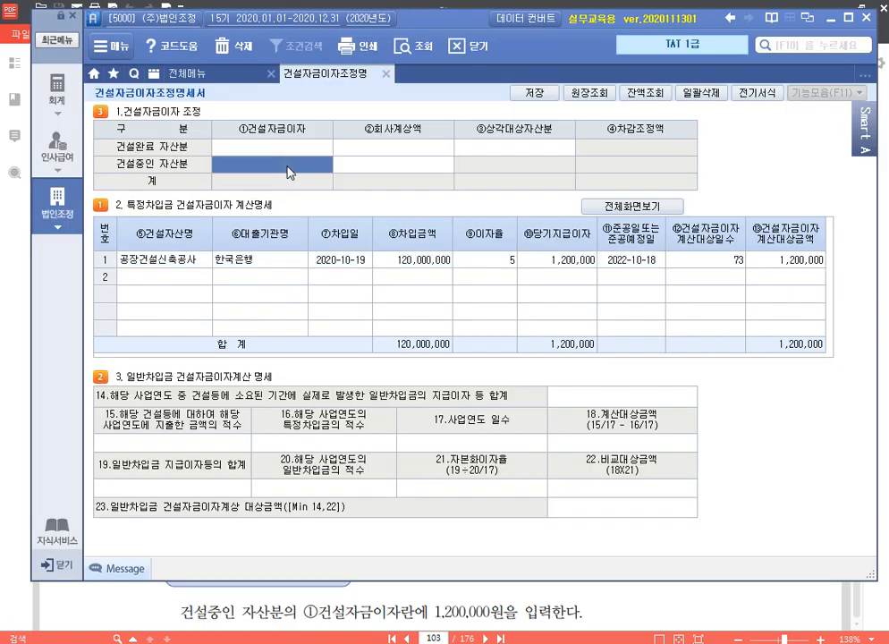
pyautogui.write('1200000')
pyautogui.press('Return')
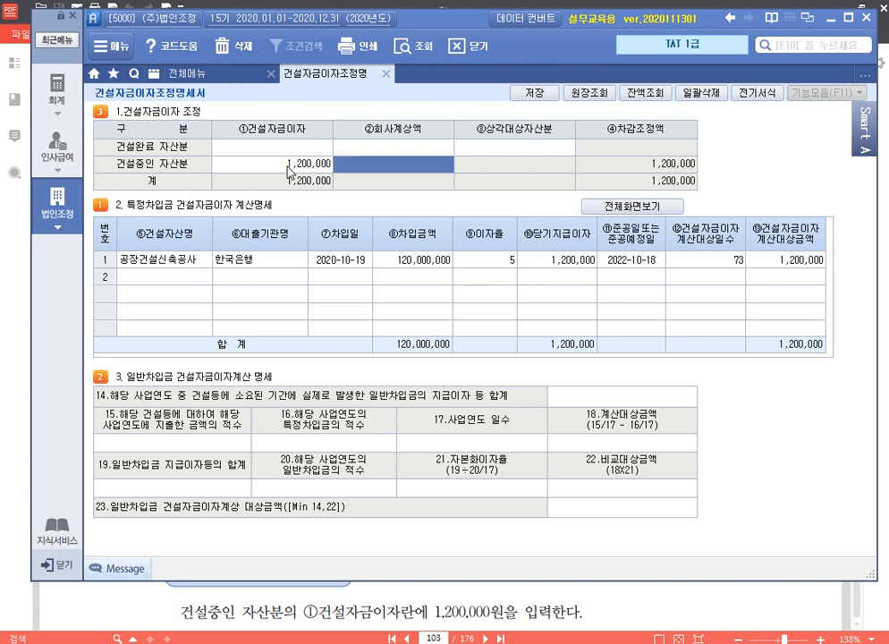
pyautogui.press('Return')
pyautogui.click(287, 165)
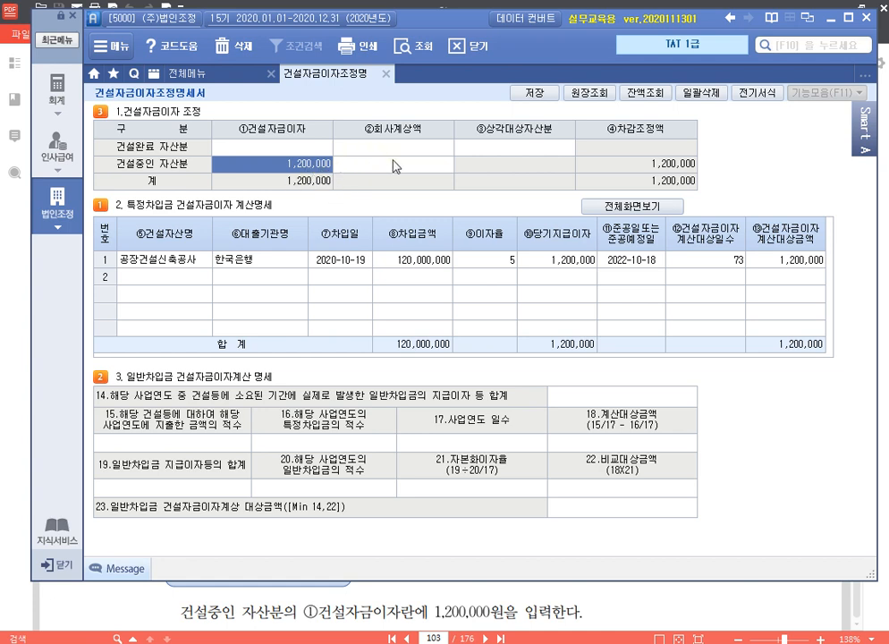
pyautogui.click(424, 170)
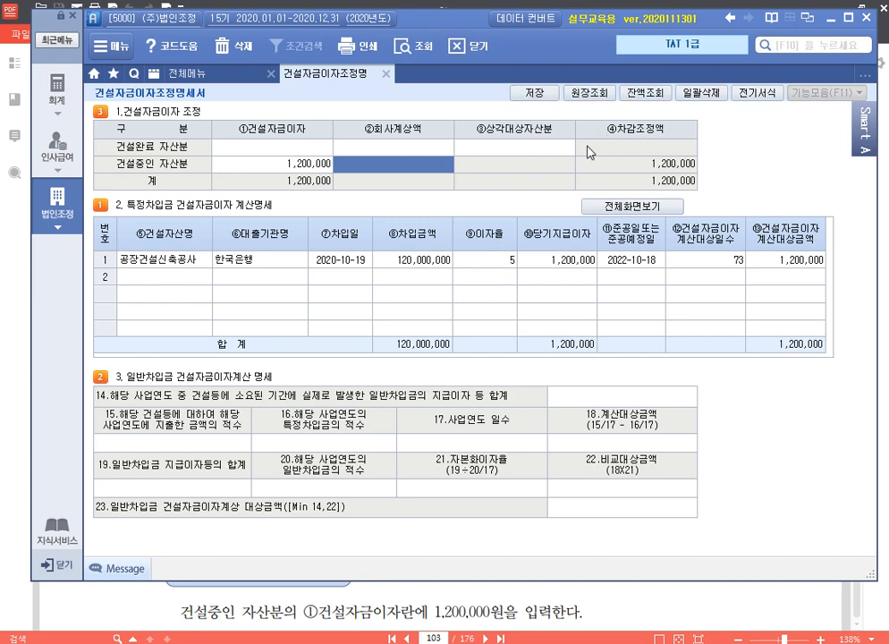
# Register 건설자금이자 of 1,200,000 under 익금산입 및 손금불산입 in 합계등록, with 처분 set to 유보(발생).
pyautogui.click(223, 77)
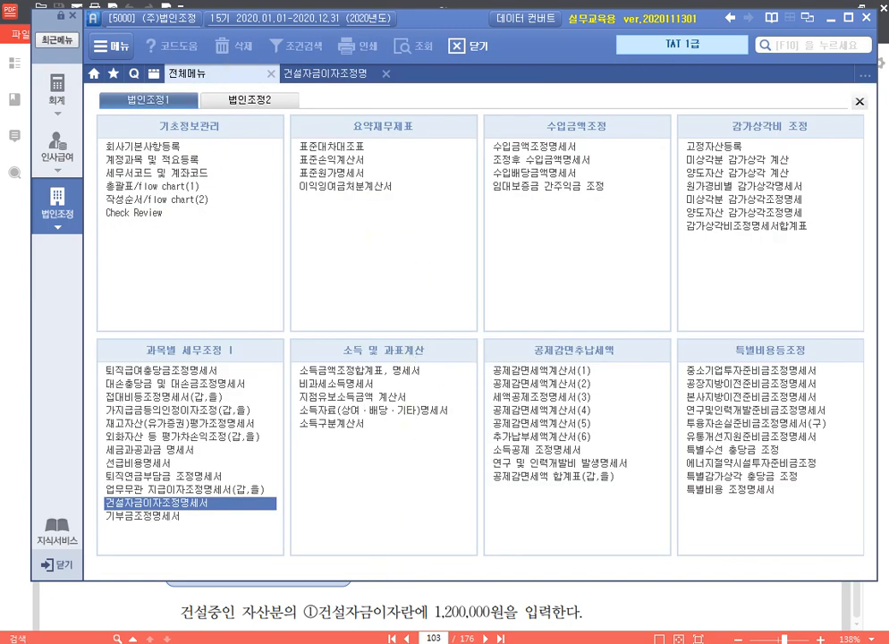
pyautogui.click(317, 73)
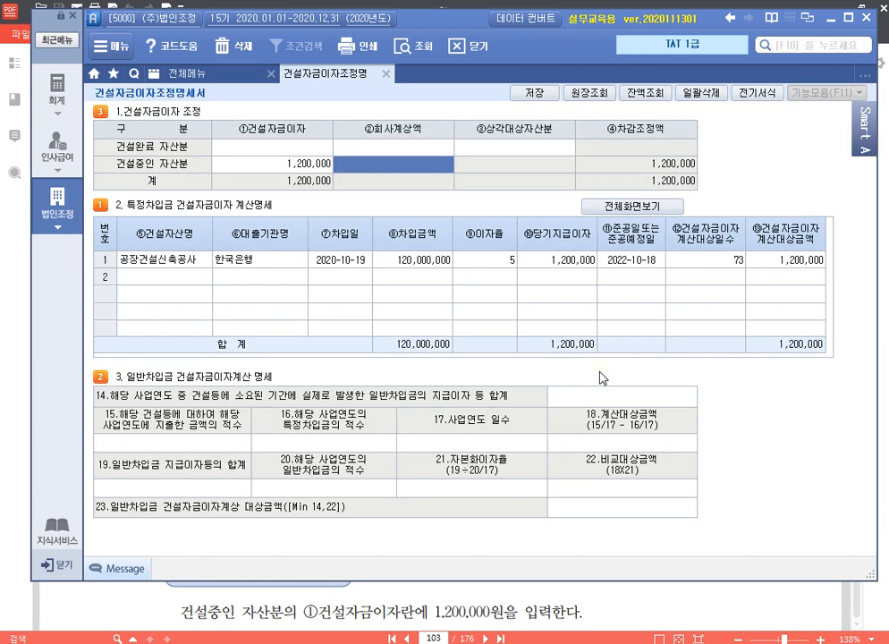
pyautogui.press('F3')
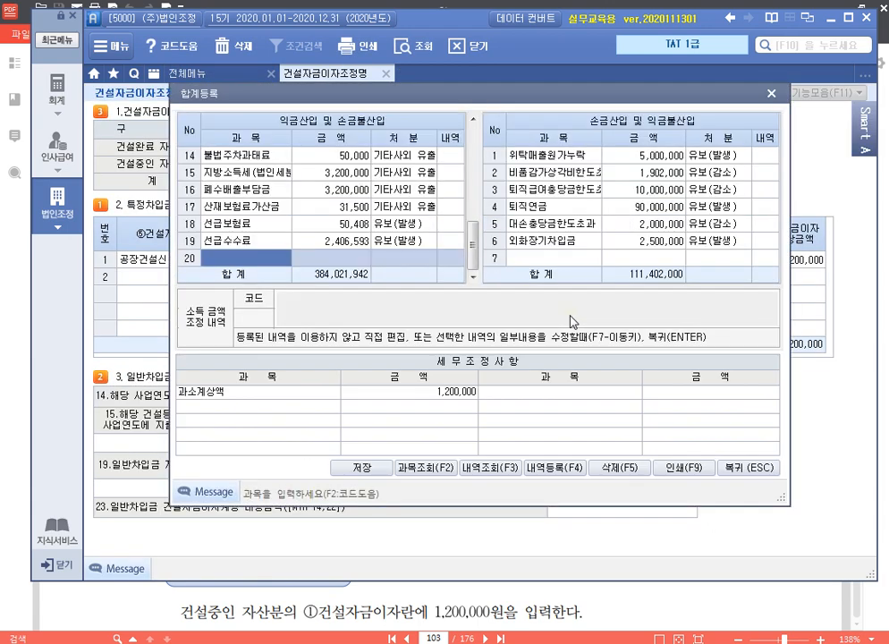
pyautogui.click(257, 265)
pyautogui.write('건설자금이자')
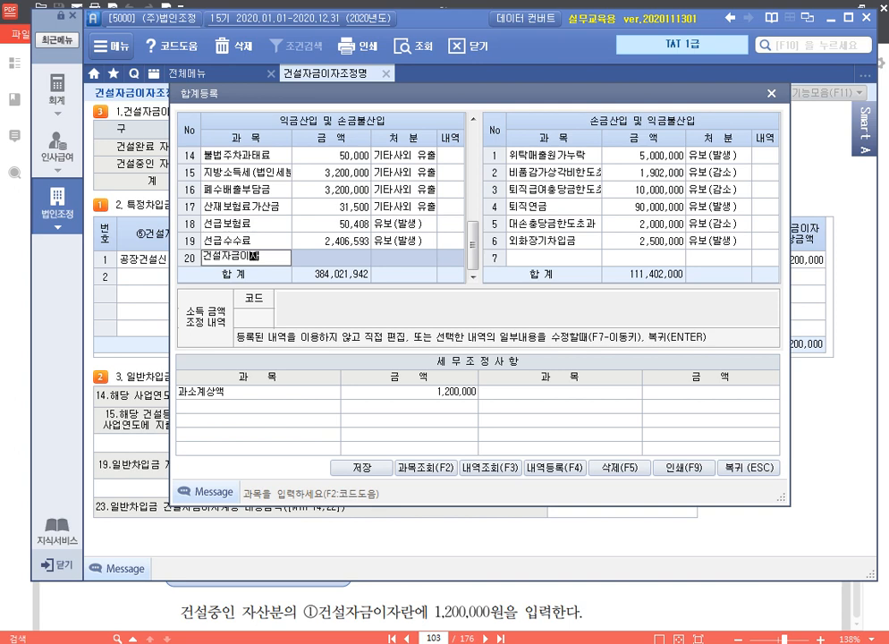
pyautogui.press('Return')
pyautogui.write('1200000')
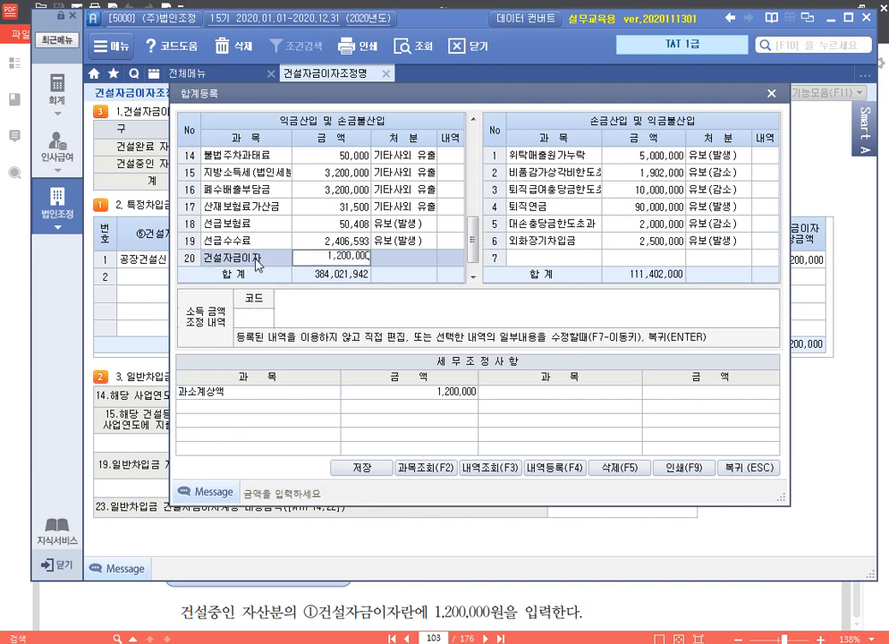
pyautogui.press('Return')
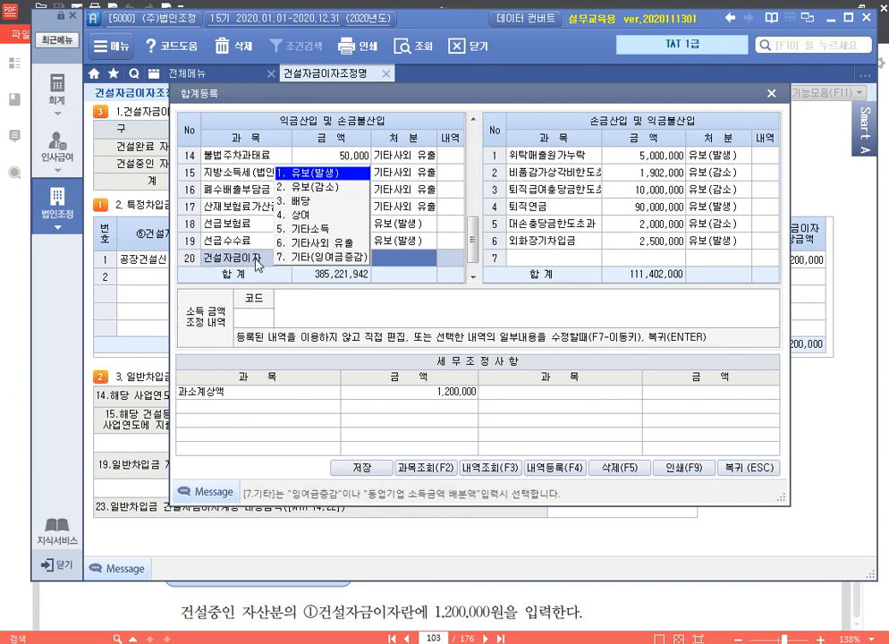
pyautogui.press('Return')
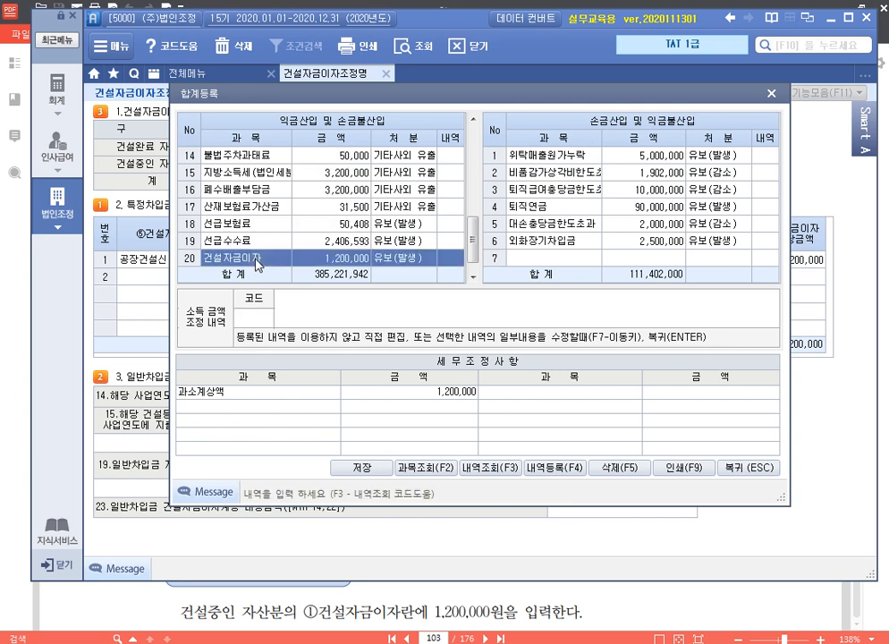
# Describe the 건설자금이자 adjustment as "손금불산입 건설자금이자 유보", check the entry and close 합계등록.
pyautogui.write('손금불산입 건설자금이자')
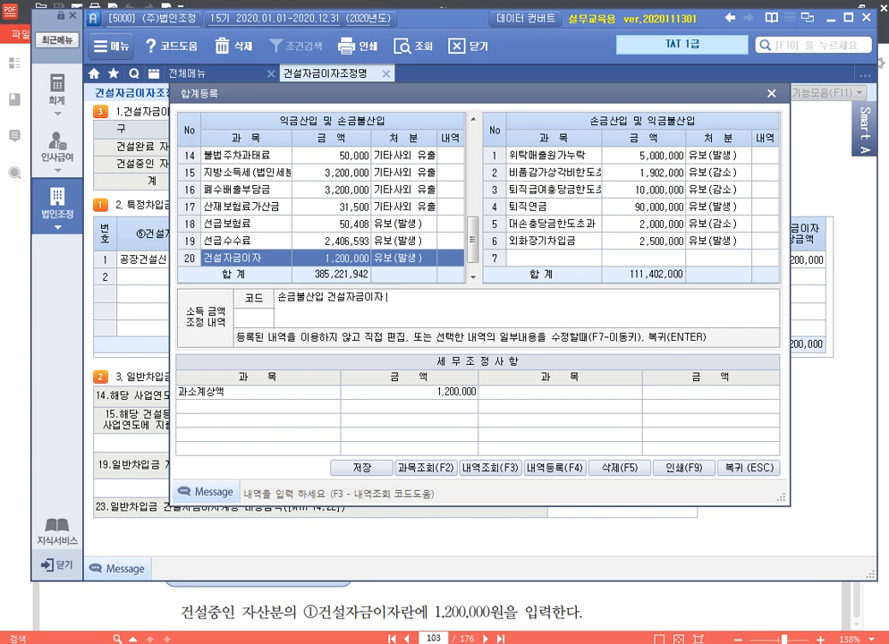
pyautogui.write(' 유보')
pyautogui.press('Return')
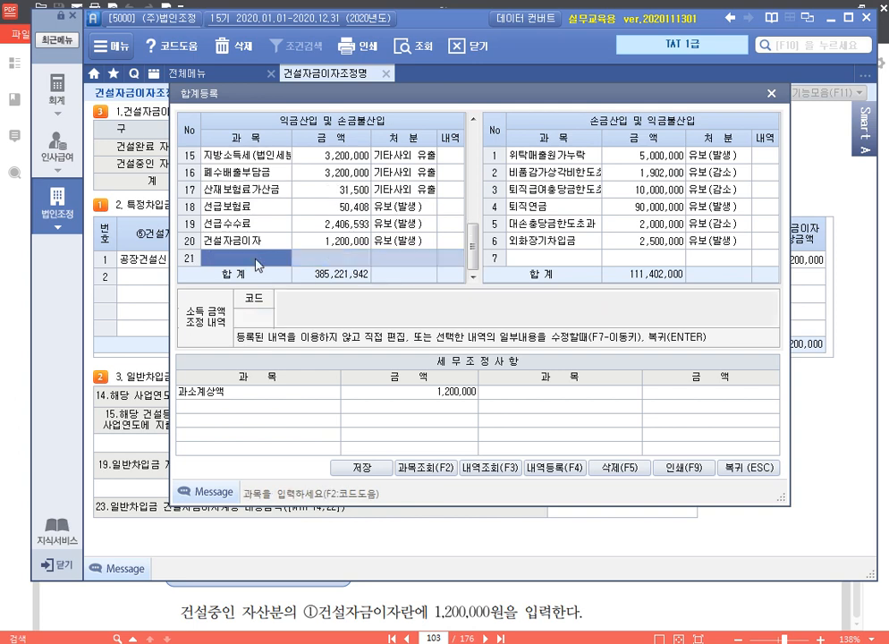
pyautogui.click(261, 241)
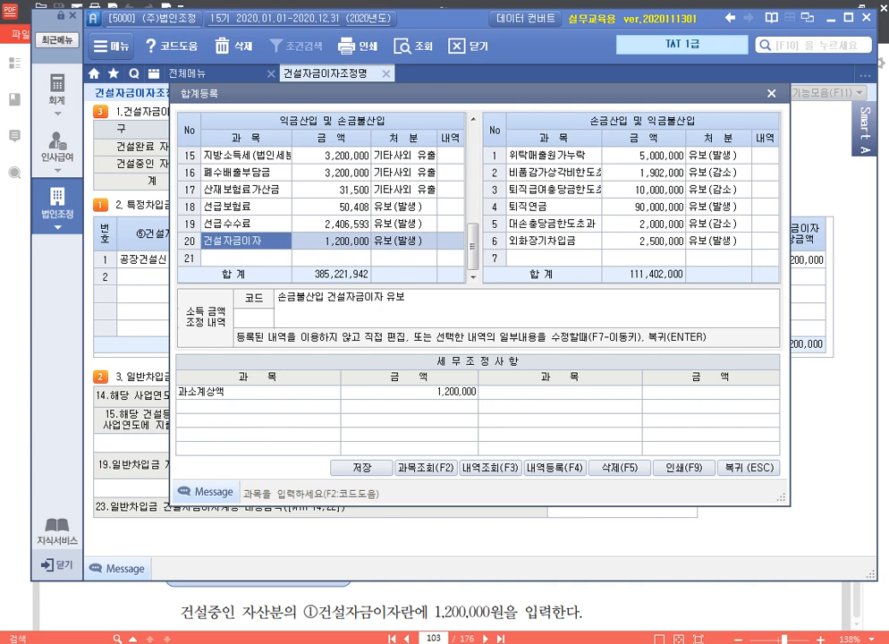
pyautogui.click(770, 93)
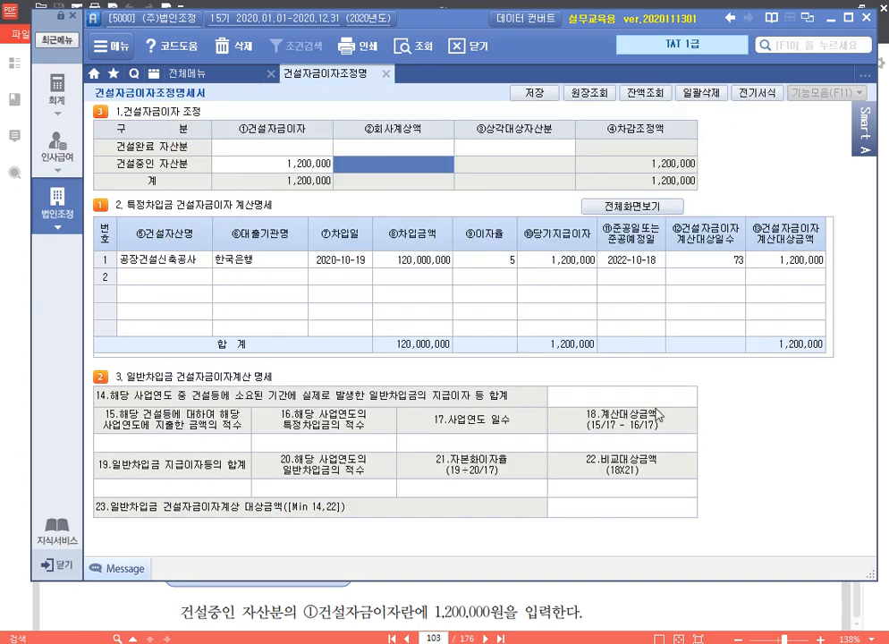
# Switch to the textbook in 알PDF and read the 업무무관 지급이자조정명세서(갑, 을) exercise on page 108.
pyautogui.click(697, 605)
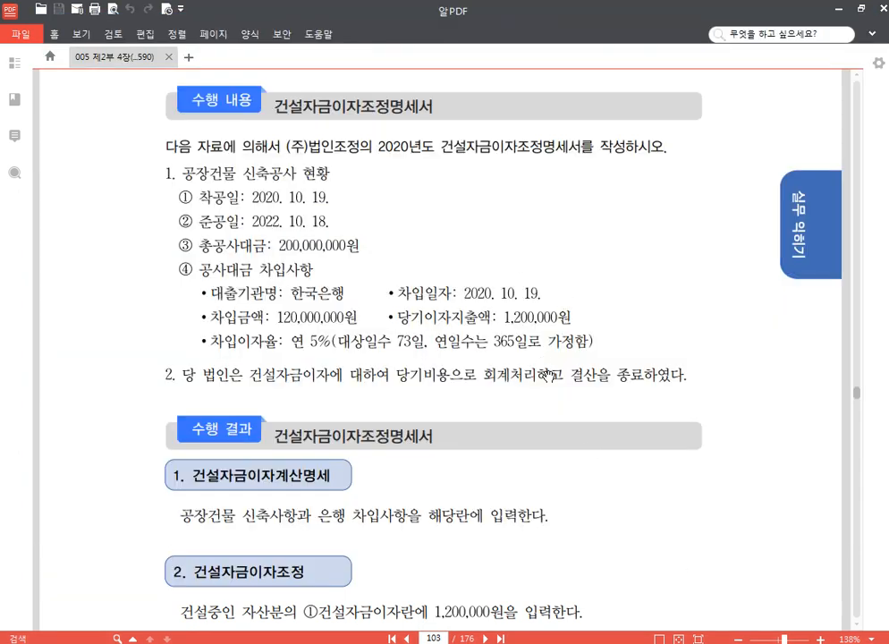
pyautogui.scroll(-3, 426, 292)
pyautogui.scroll(-10, 580, 345)
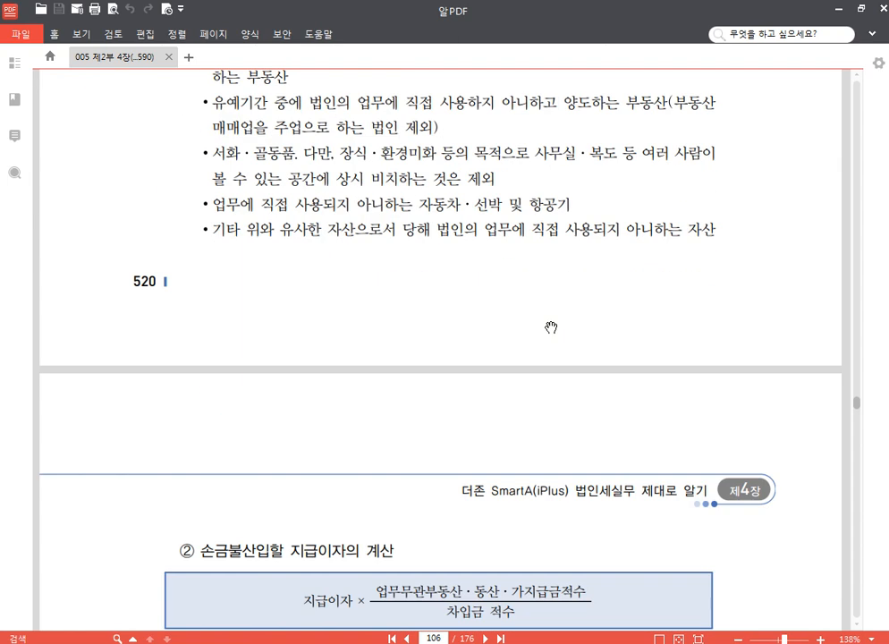
pyautogui.scroll(-5, 501, 304)
pyautogui.scroll(-2, 344, 230)
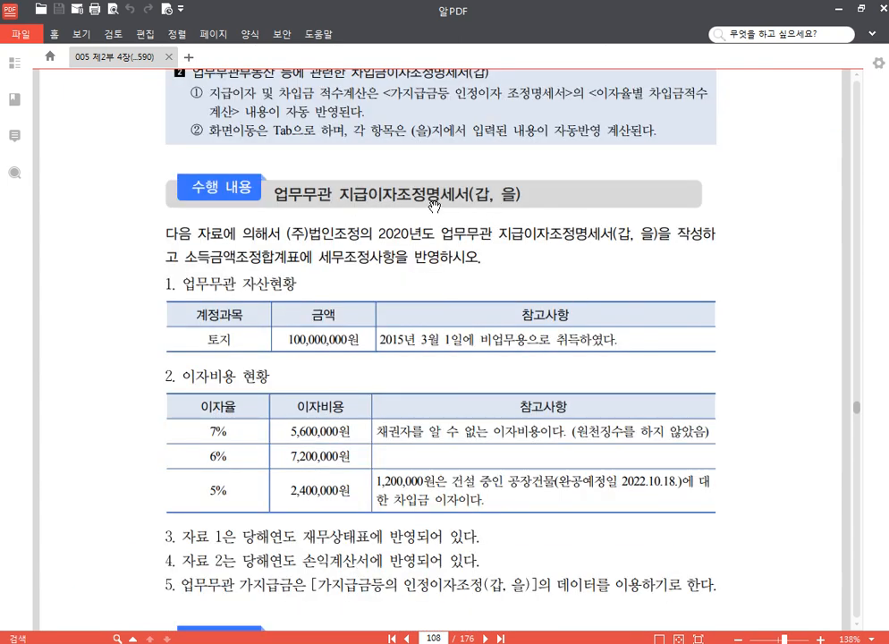
pyautogui.scroll(-2, 451, 218)
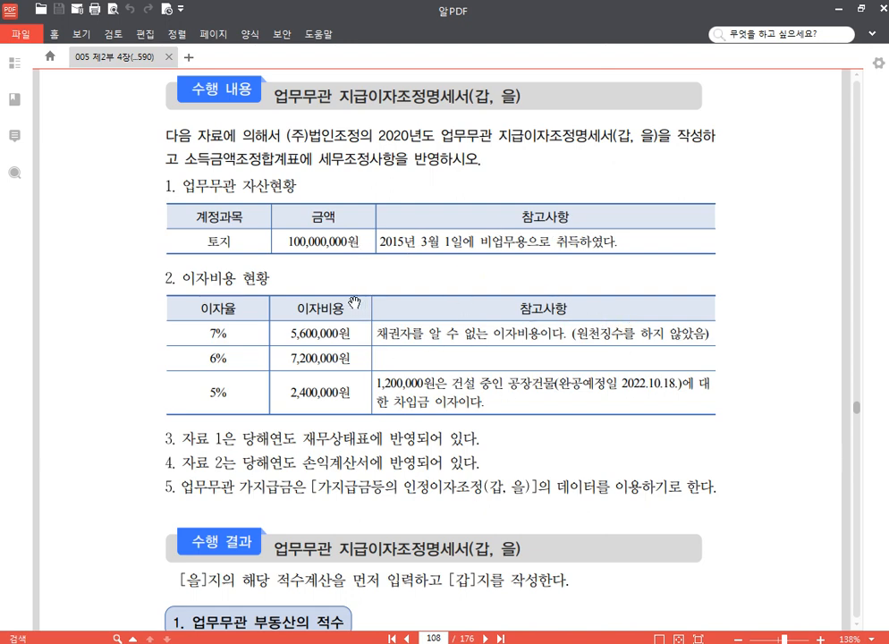
pyautogui.scroll(-1, 558, 402)
# Switch back to Smart A, save and close 건설자금이자조정명세서, and open 업무무관 지급이자조정명세서(갑,을).
pyautogui.hotkey('alt', 'Tab')
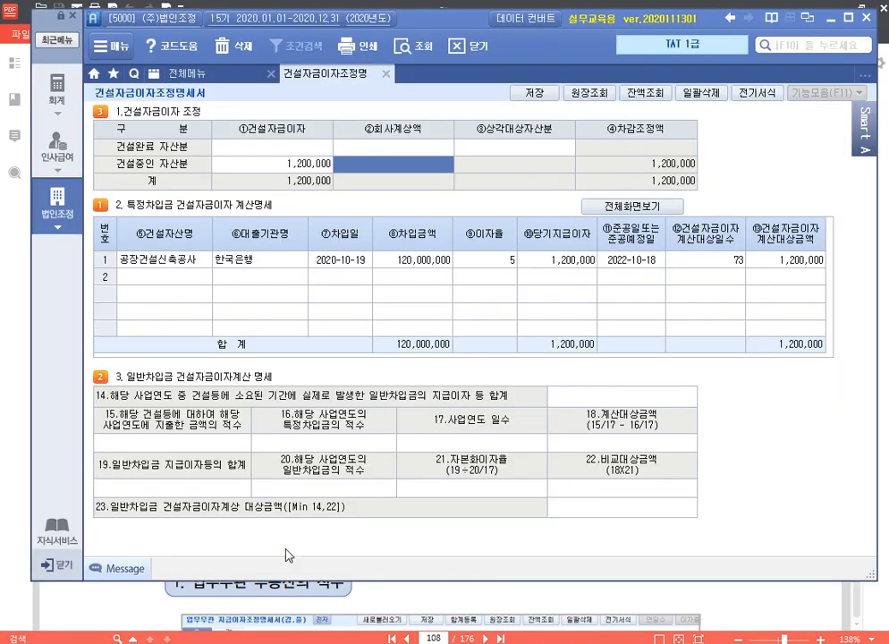
pyautogui.click(386, 73)
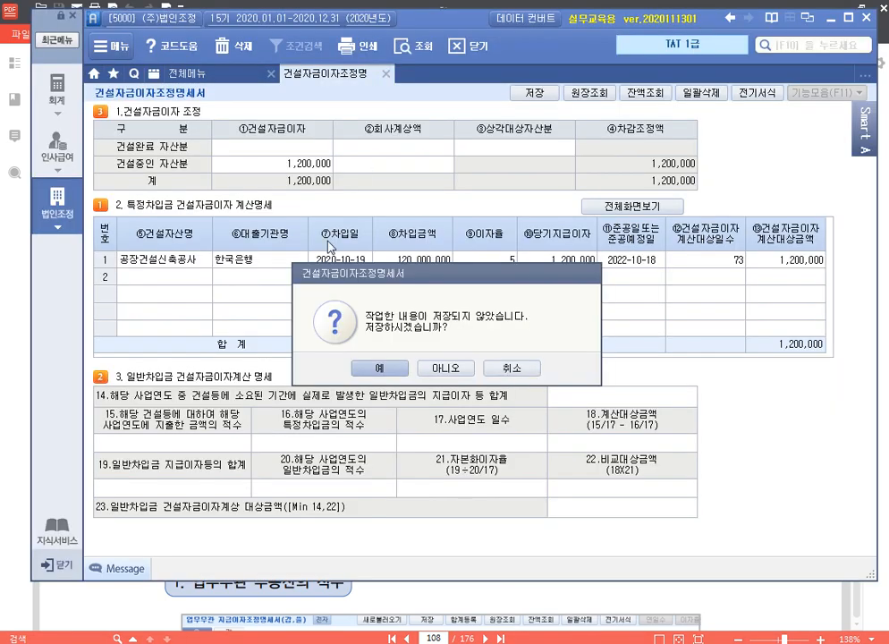
pyautogui.click(379, 368)
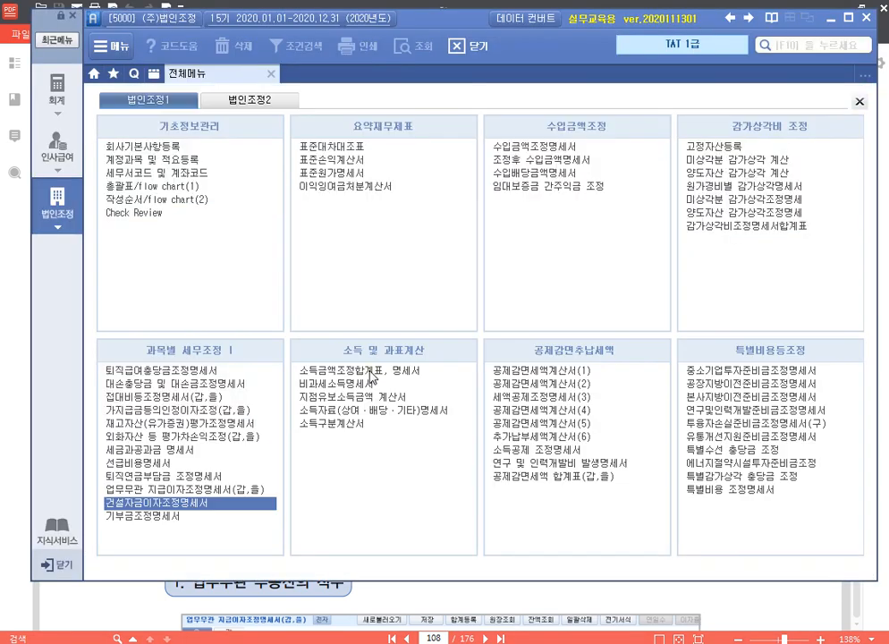
pyautogui.click(209, 494)
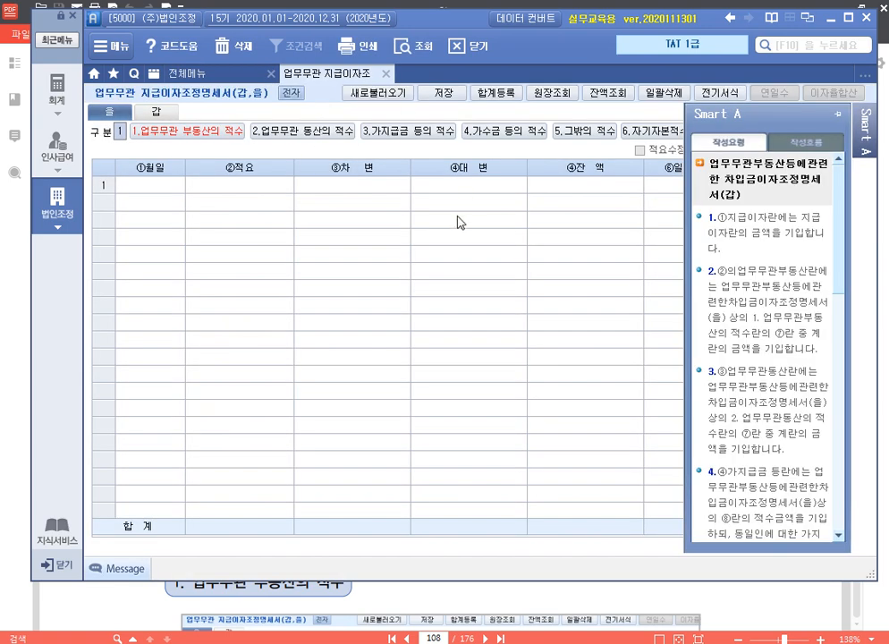
# Switch to the textbook in 알PDF and review the 건설자금이자 data on page 103 and the 업무무관 지급이자조정명세서 exercise on page 108.
pyautogui.click(573, 599)
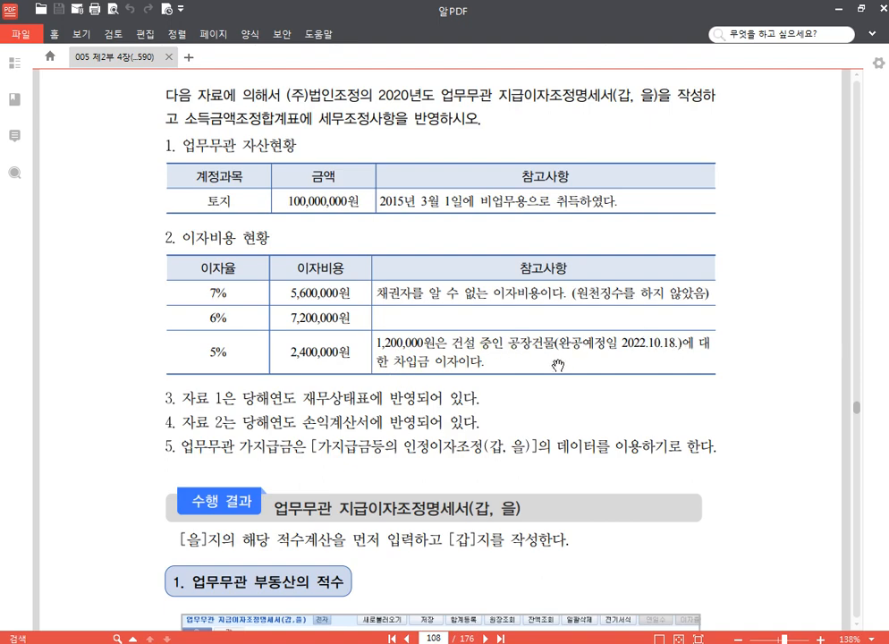
pyautogui.scroll(20, 670, 391)
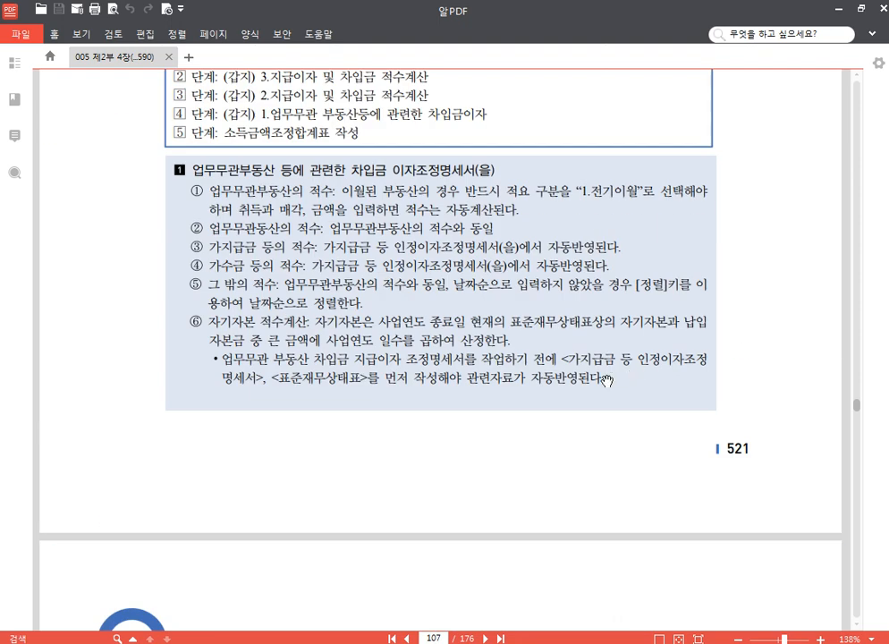
pyautogui.scroll(10, 516, 359)
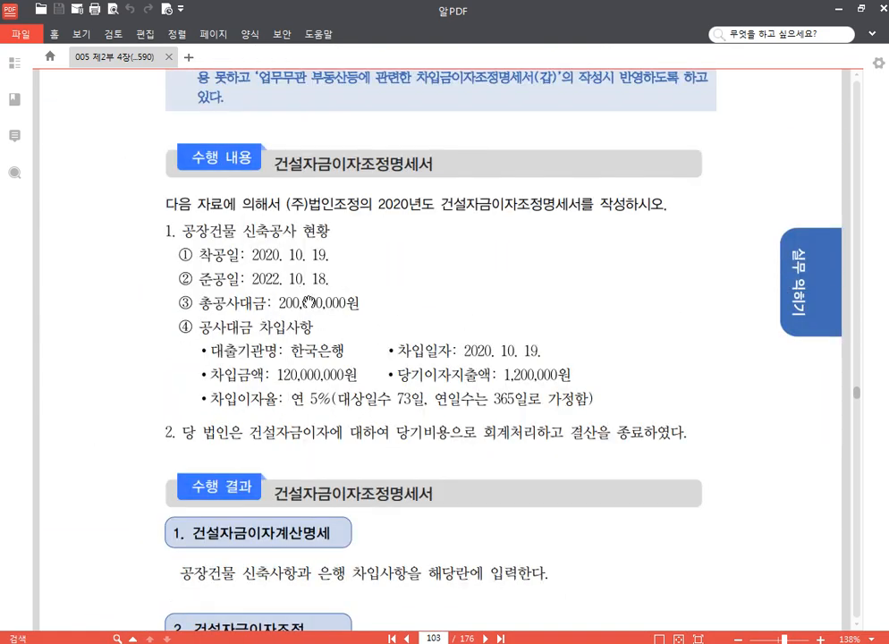
pyautogui.scroll(-5, 534, 368)
pyautogui.scroll(-12, 535, 368)
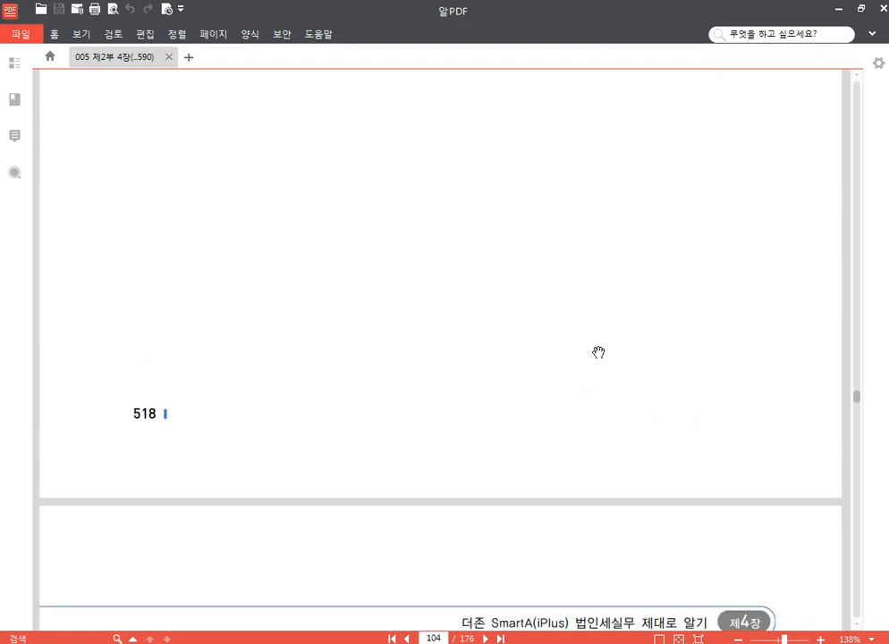
pyautogui.scroll(-10, 603, 362)
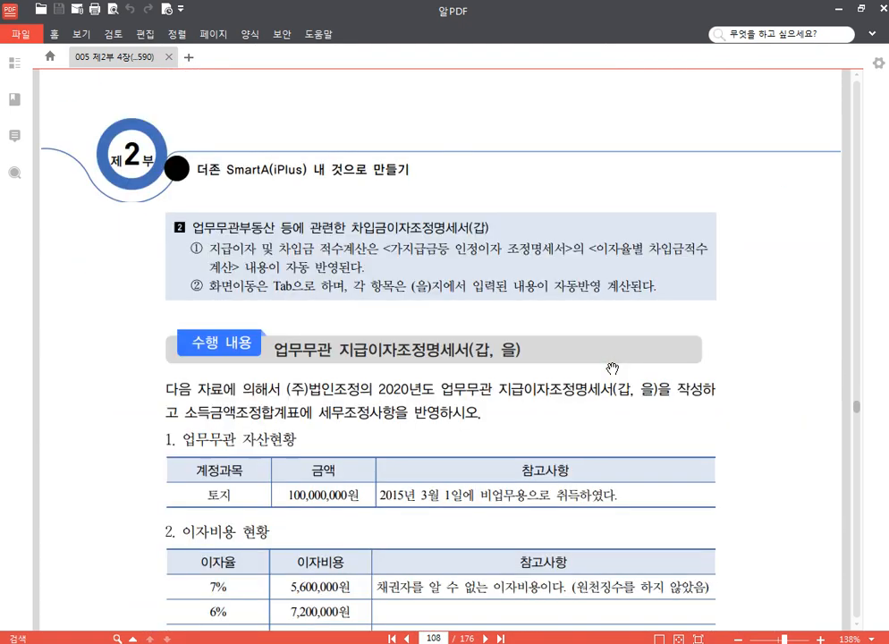
pyautogui.scroll(-3, 613, 367)
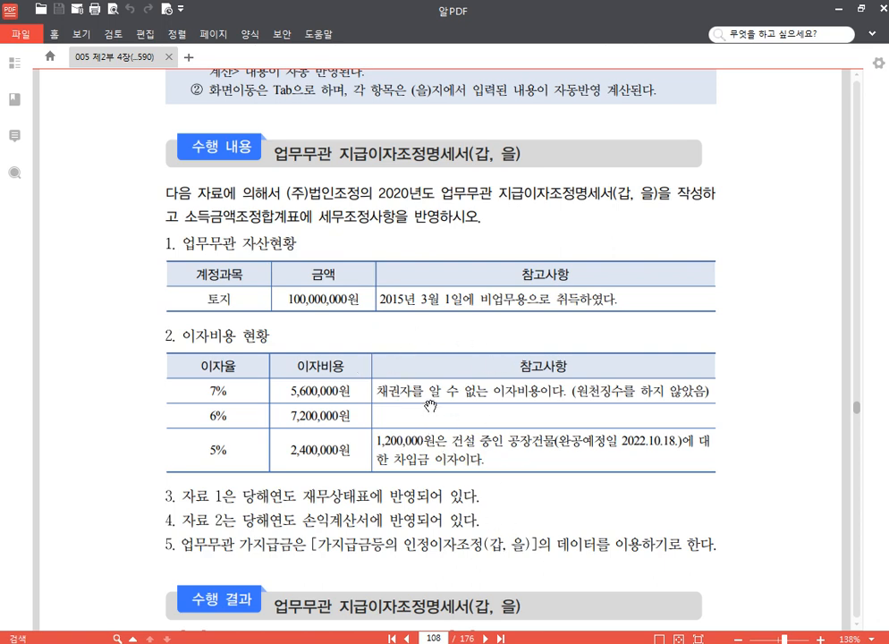
pyautogui.scroll(-3, 430, 405)
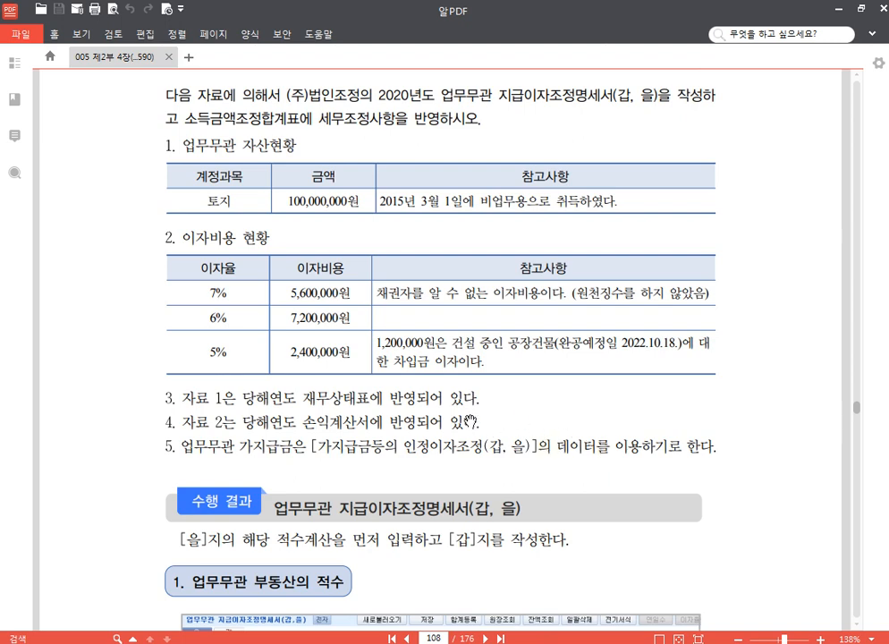
# Switch back to Smart A and enter a 01-01 전기이월 row with a 차변 of 100,000,000 under 업무무관 부동산의 적수.
pyautogui.click(270, 642)
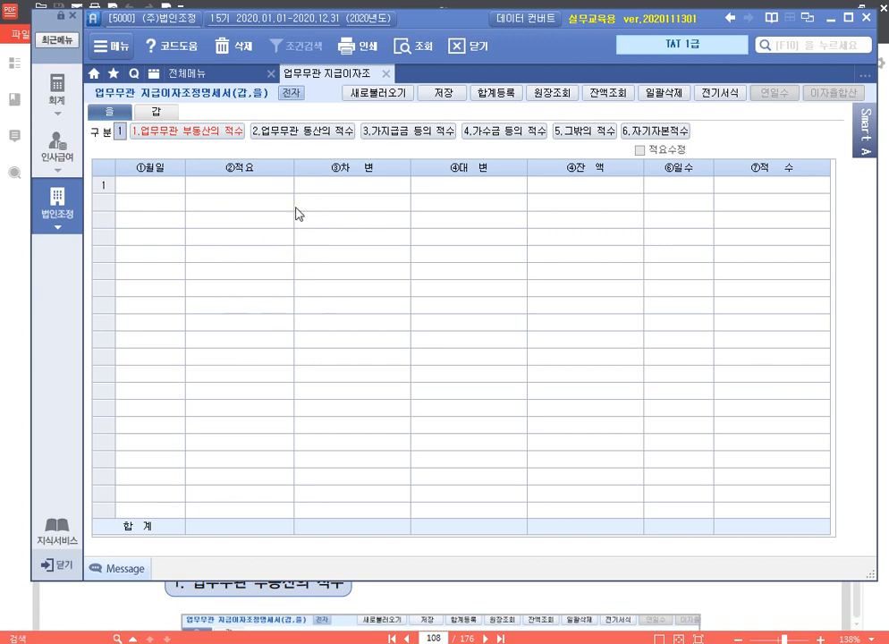
pyautogui.click(186, 133)
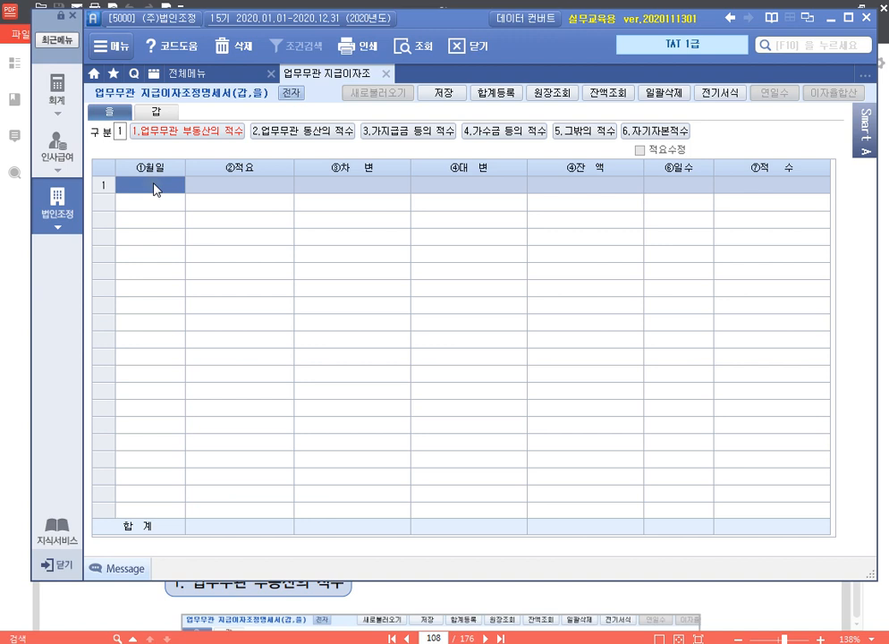
pyautogui.write('0101')
pyautogui.press('Return')
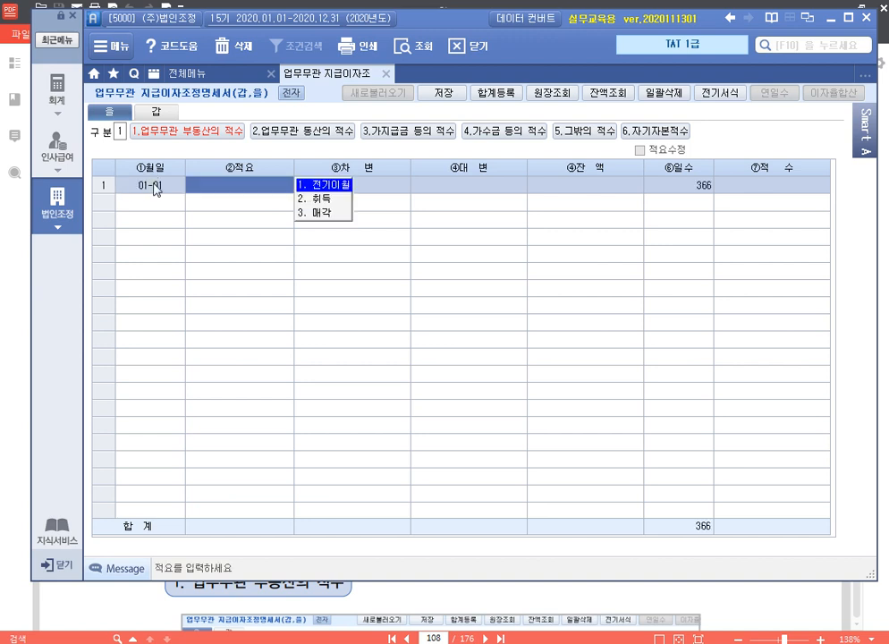
pyautogui.press('Return')
pyautogui.write('100')
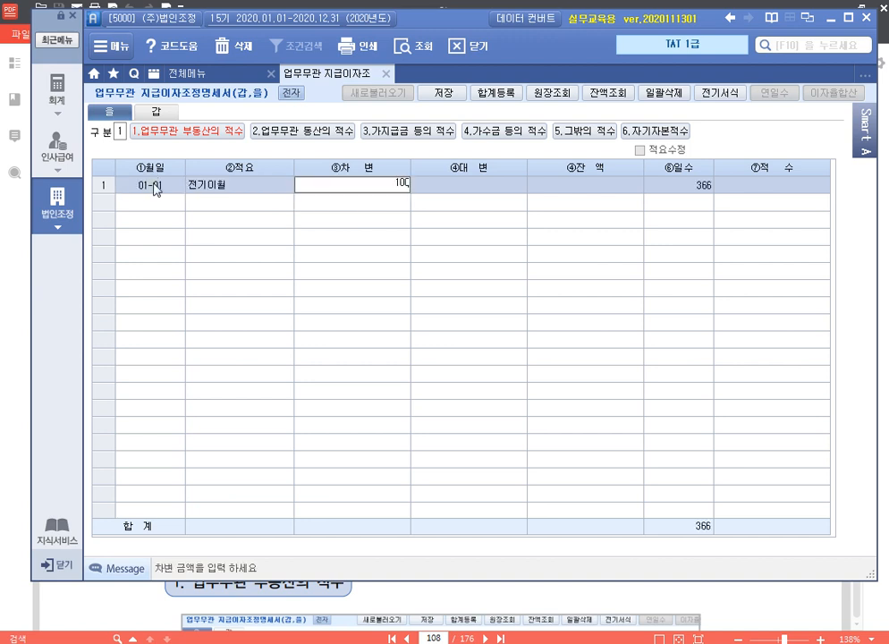
pyautogui.write(',000,000')
pyautogui.press('Return')
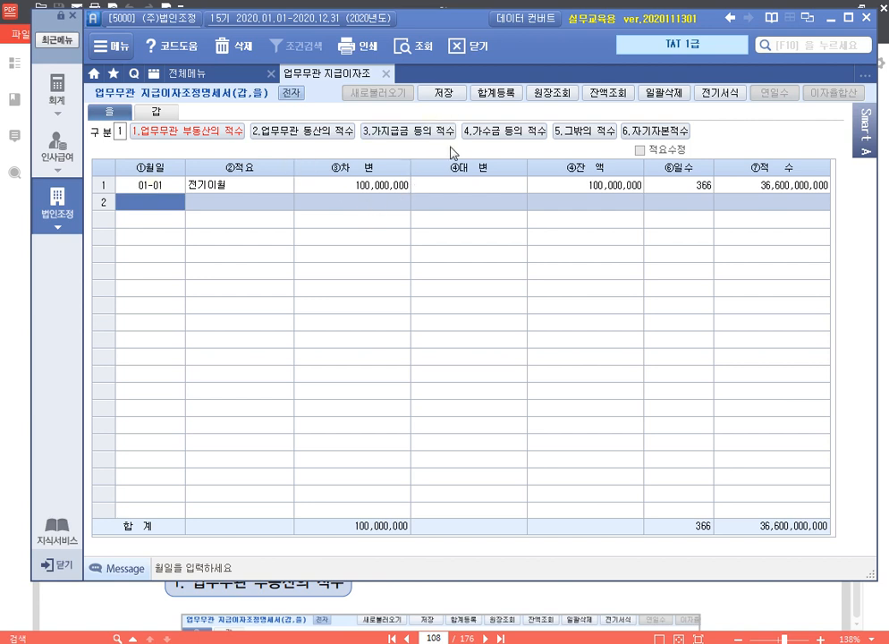
# Reload the 가지급금 등의 적수 and 가수금 등의 적수 data from the related forms, then return to the 가지급금 rows.
pyautogui.click(421, 133)
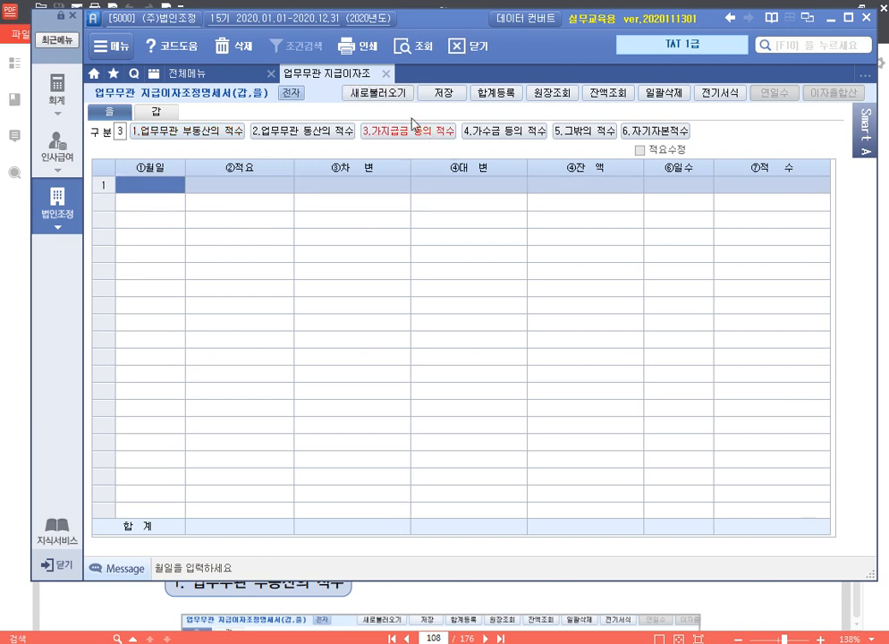
pyautogui.click(392, 95)
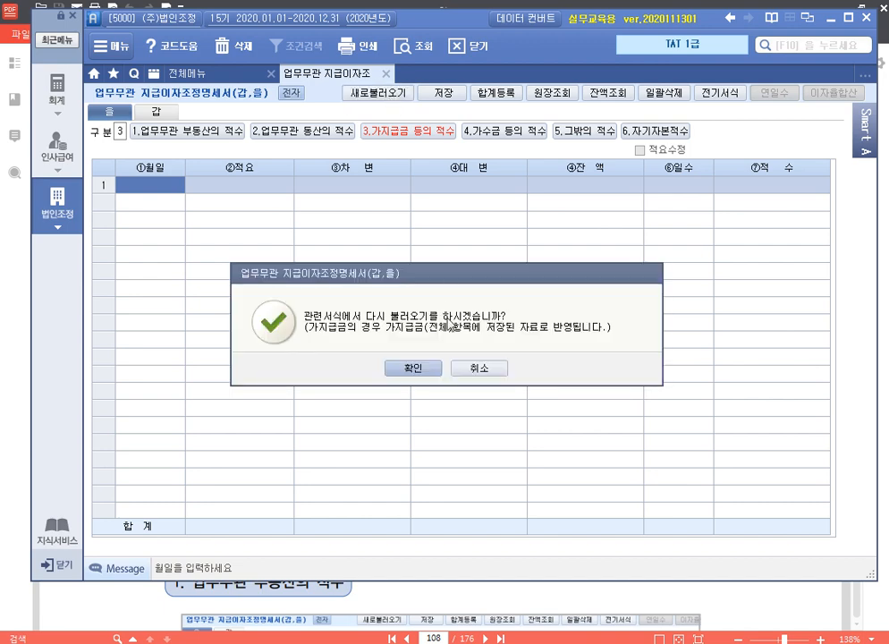
pyautogui.click(414, 370)
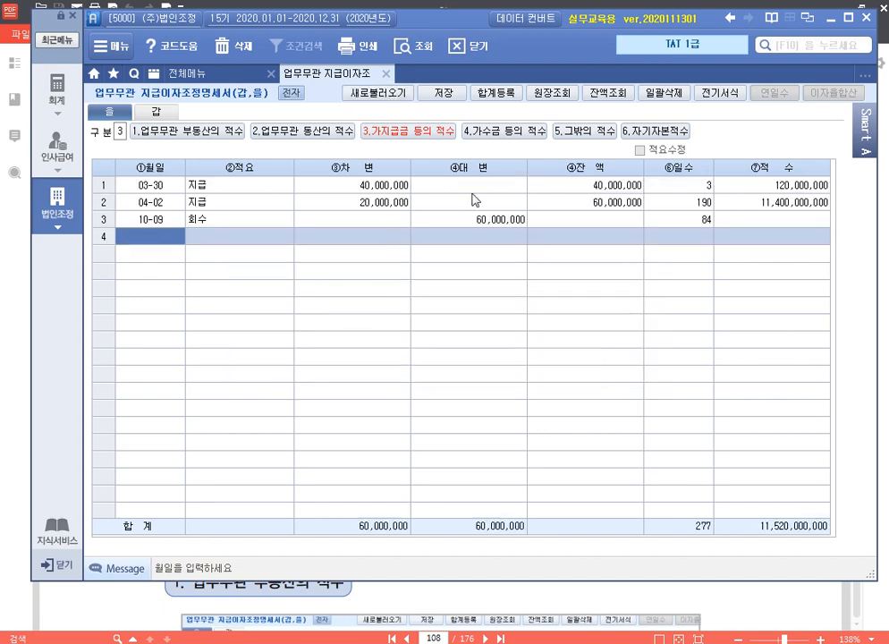
pyautogui.click(503, 131)
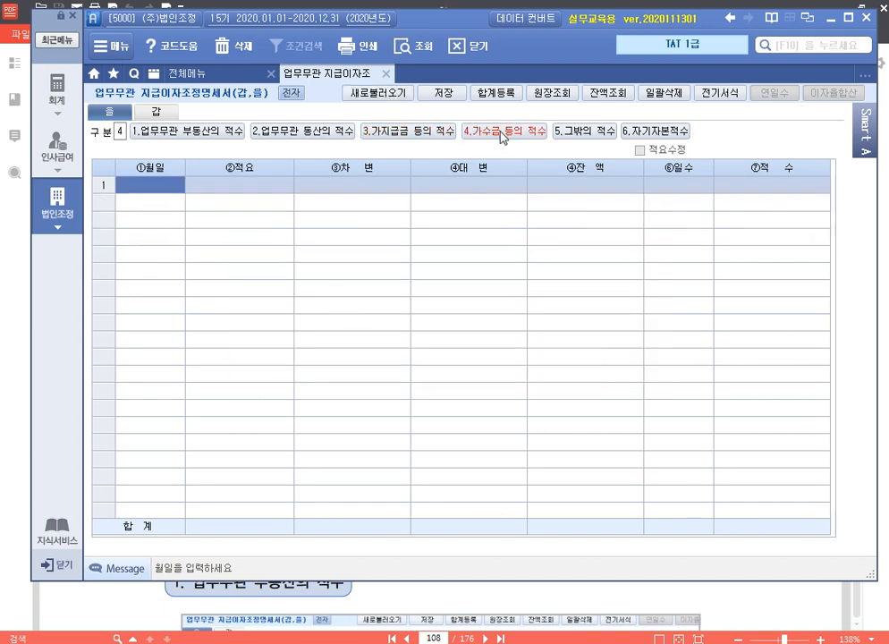
pyautogui.click(371, 95)
pyautogui.click(419, 369)
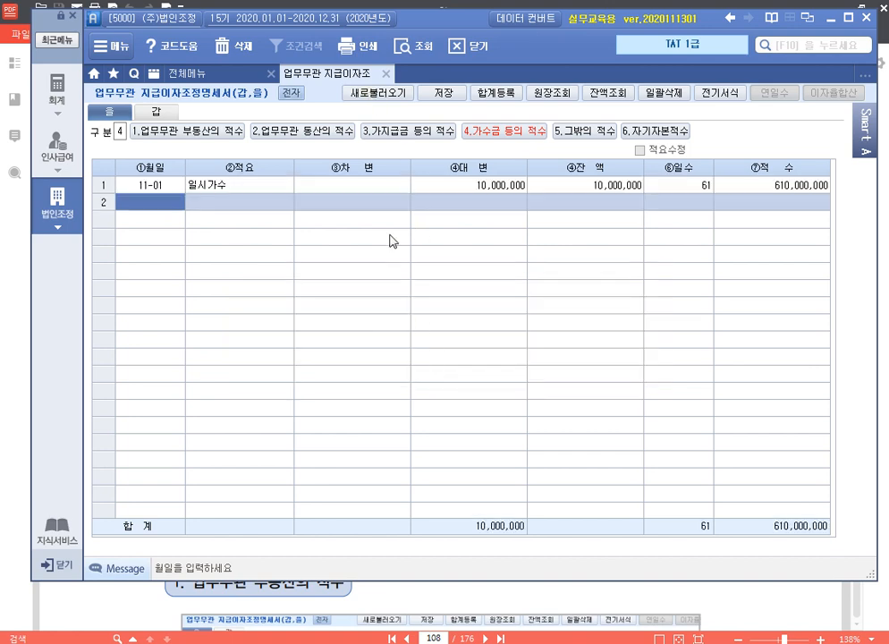
pyautogui.click(410, 134)
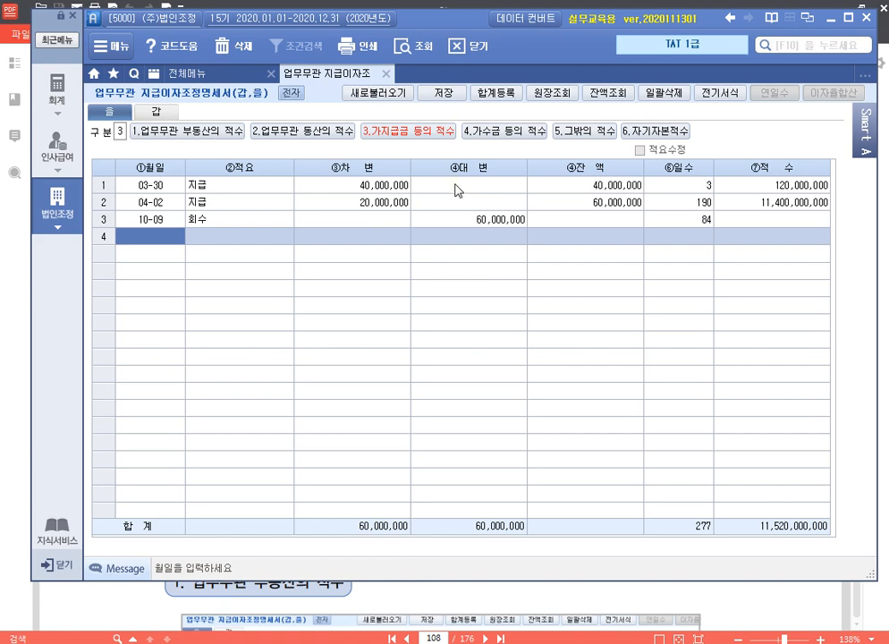
# On the 갑 sheet, add a 7% row with 지급이자 of 5,600,000 and 채권자불분명 사채이자 of 5,600,000.
pyautogui.click(166, 118)
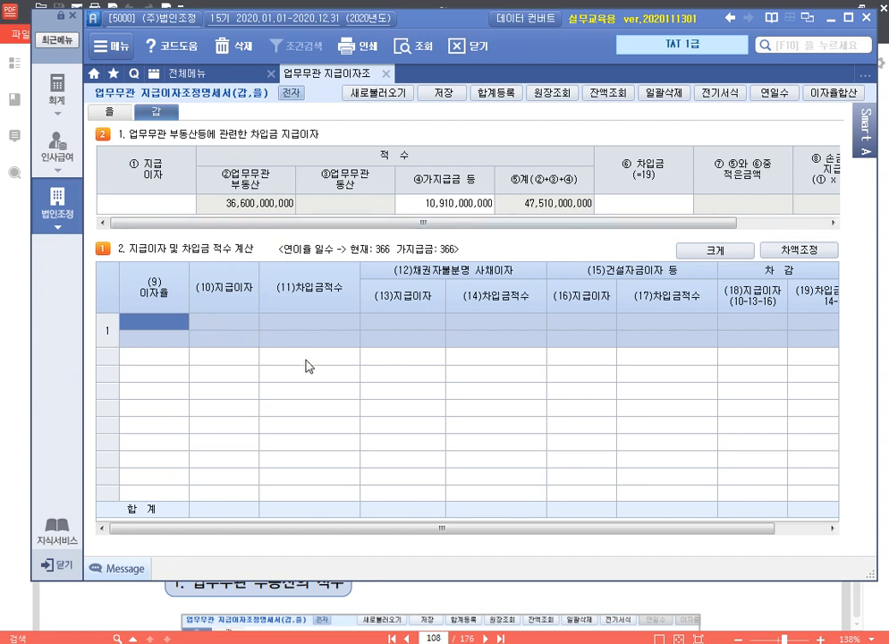
pyautogui.write('7')
pyautogui.press('Return')
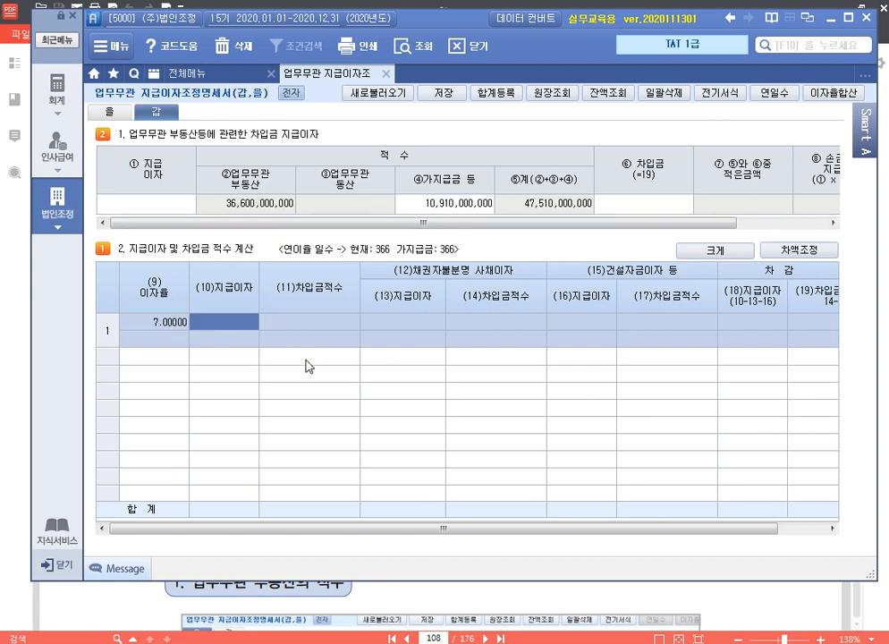
pyautogui.write('5600000')
pyautogui.press('Return')
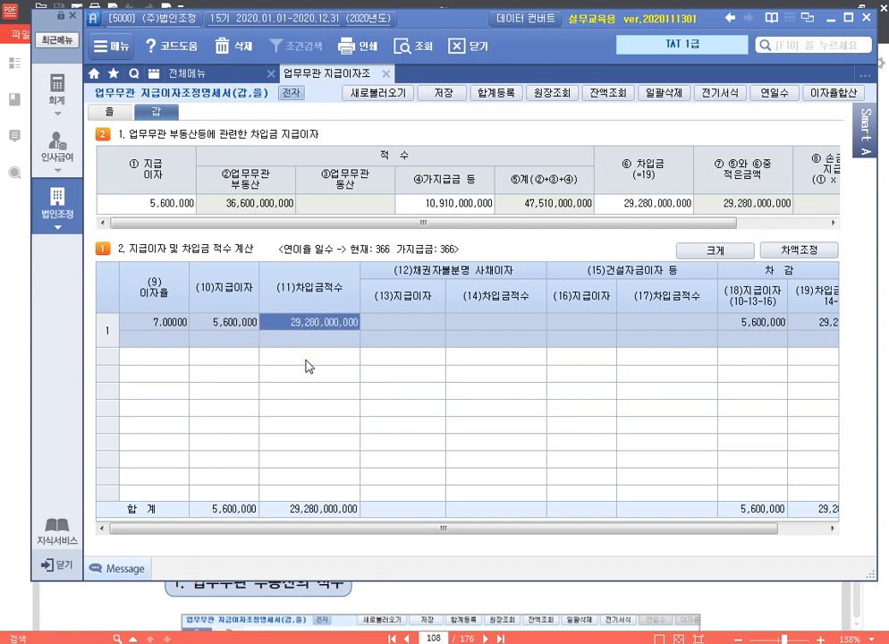
pyautogui.press('Return')
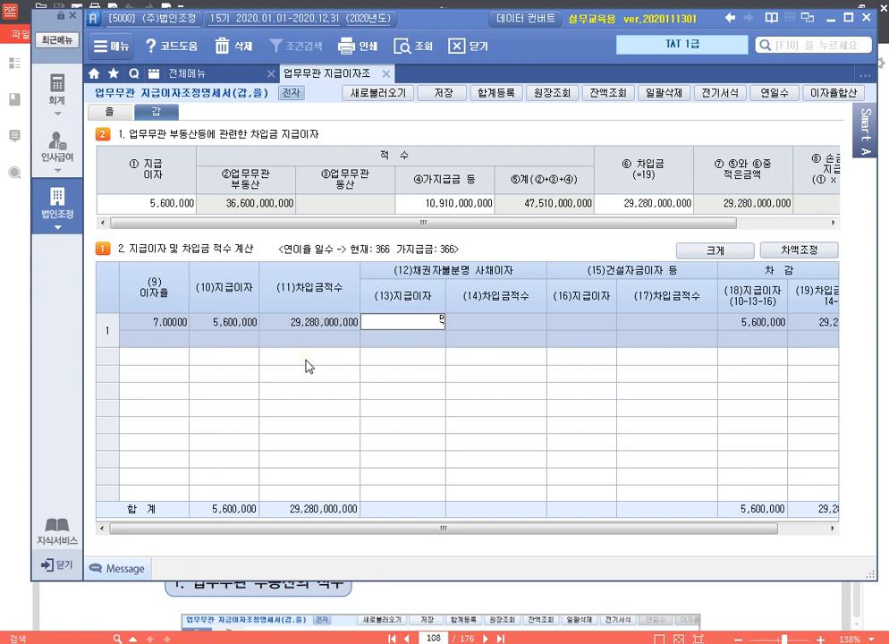
pyautogui.write('5,600,000')
pyautogui.press('Return')
pyautogui.press('Return')
pyautogui.press('Return')
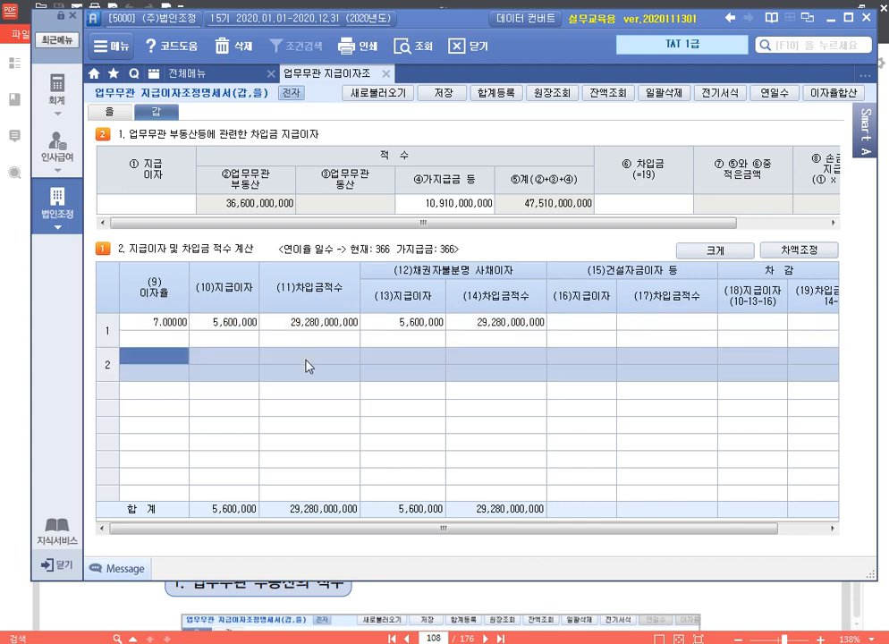
# Add a 6% row with 지급이자 of 7,200,000 to the 지급이자 및 차입금 적수 계산 table.
pyautogui.write('6')
pyautogui.press('Return')
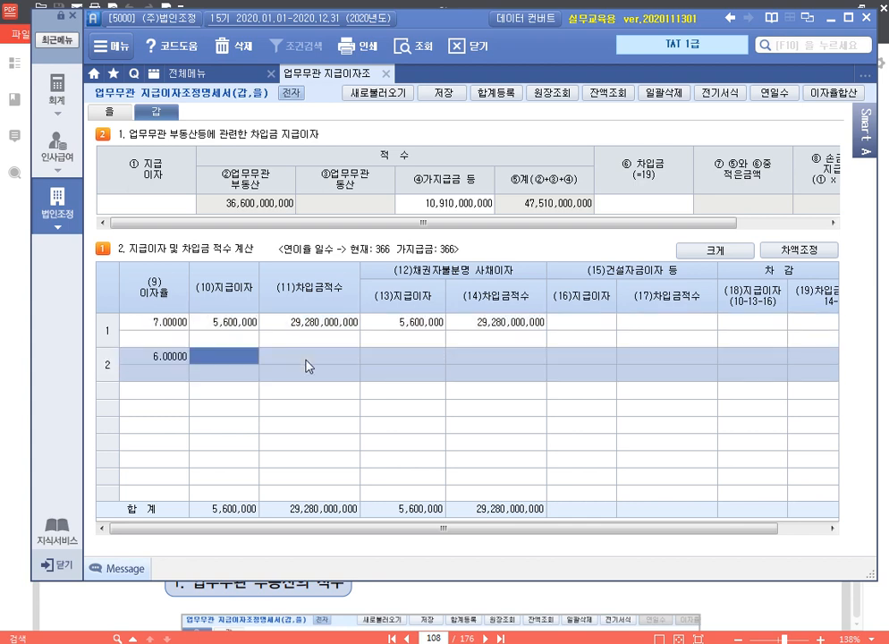
pyautogui.write('7,200,000')
pyautogui.press('Return')
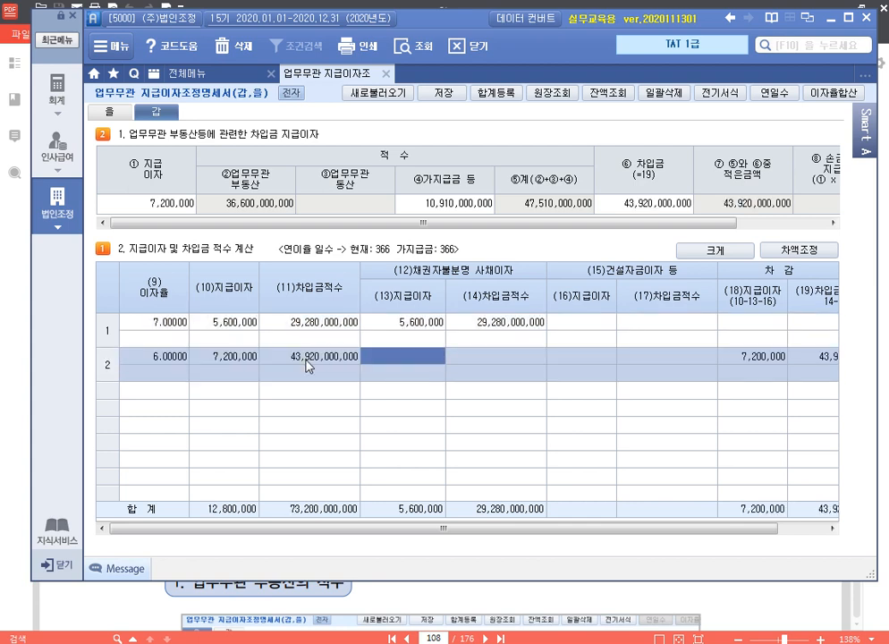
pyautogui.press('Return')
pyautogui.press('Return')
# Add a 5% row with 지급이자 of 2,400,000 and 건설자금이자 of 1,200,000.
pyautogui.write('5')
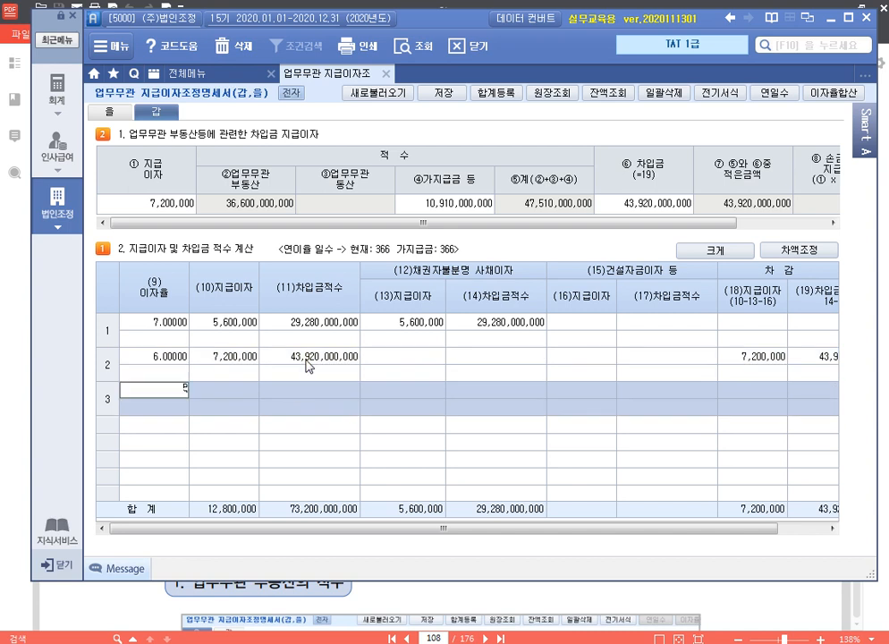
pyautogui.press('Return')
pyautogui.write('2,400,000')
pyautogui.press('Return')
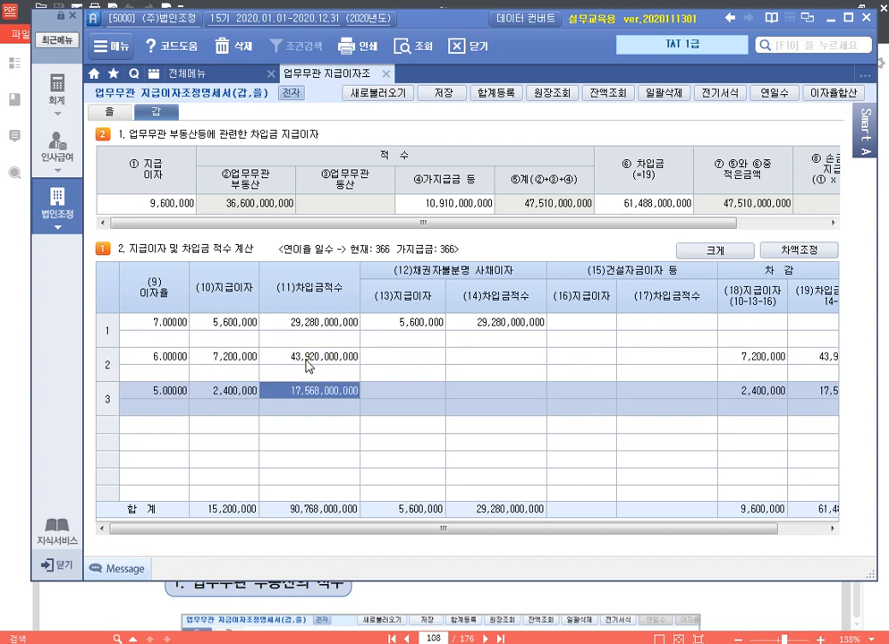
pyautogui.press('Return')
pyautogui.press('Return')
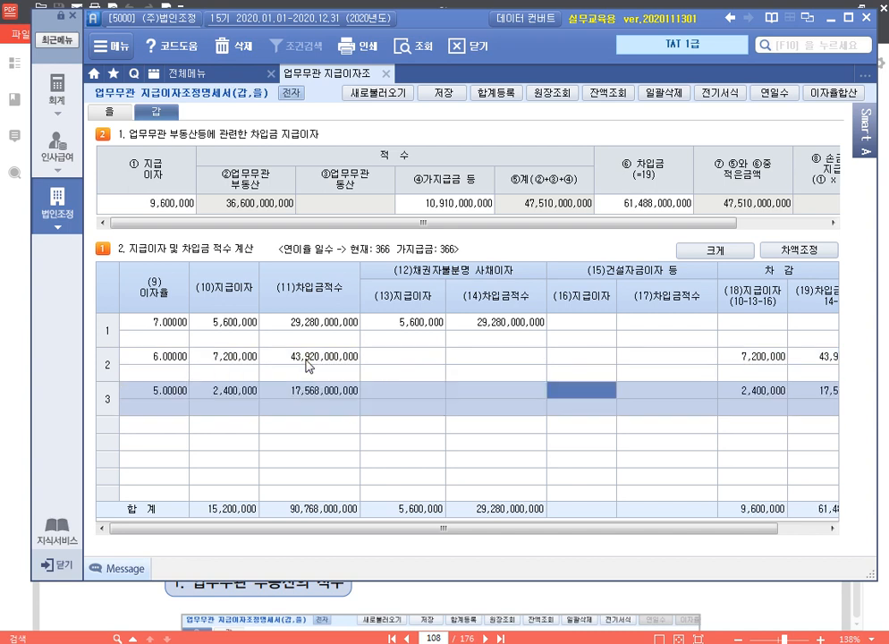
pyautogui.write('1200000')
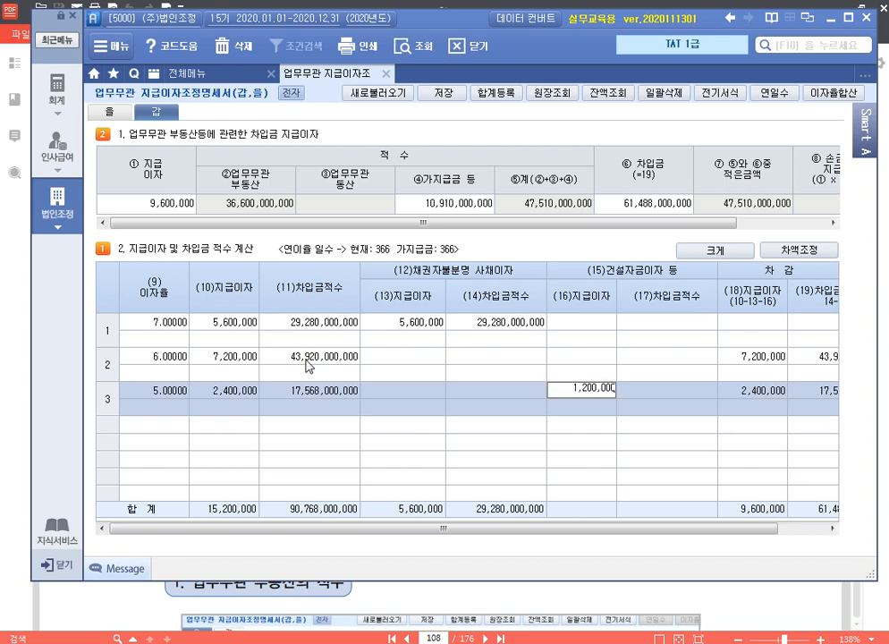
pyautogui.press('Return')
pyautogui.press('Return')
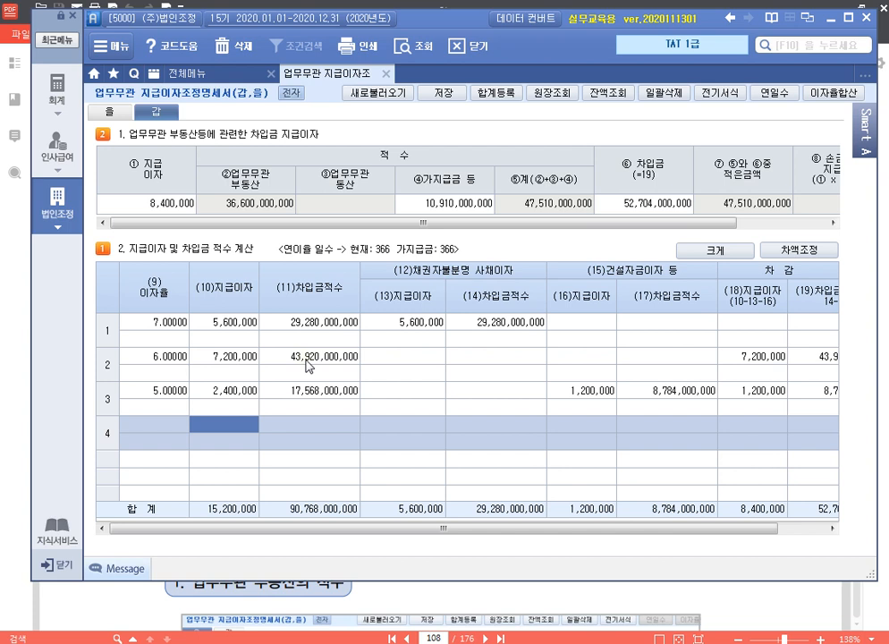
# Check the 채권자불분명 사채이자, 손금불산입 지급이자 and 건설자금이자 amounts on the 갑 sheet and open 합계등록.
pyautogui.click(425, 324)
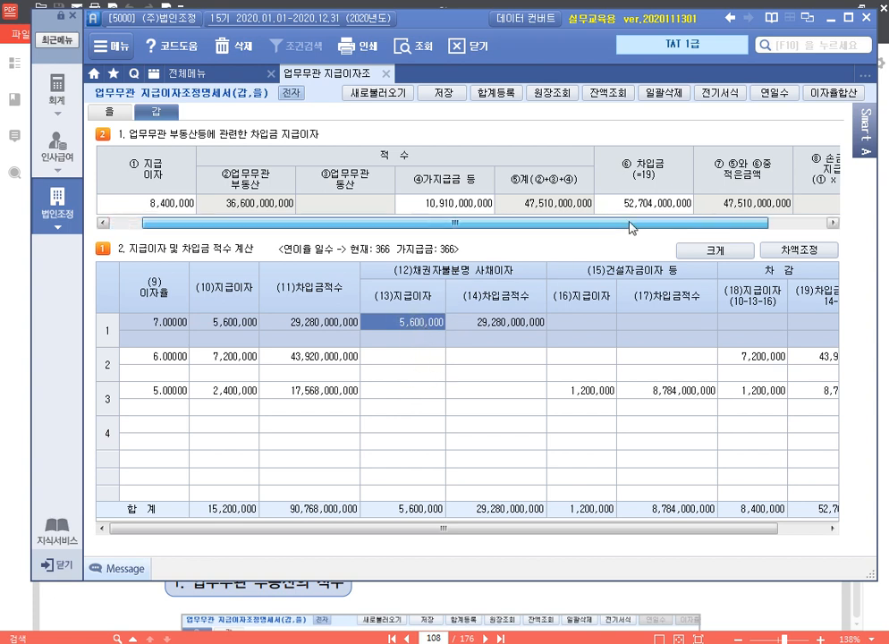
pyautogui.click(786, 223)
pyautogui.click(775, 205)
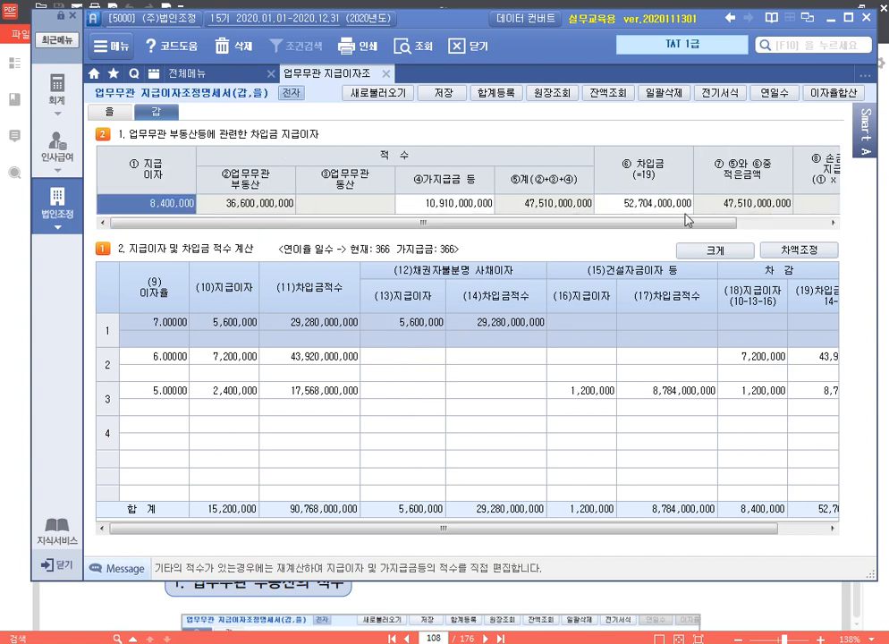
pyautogui.click(787, 223)
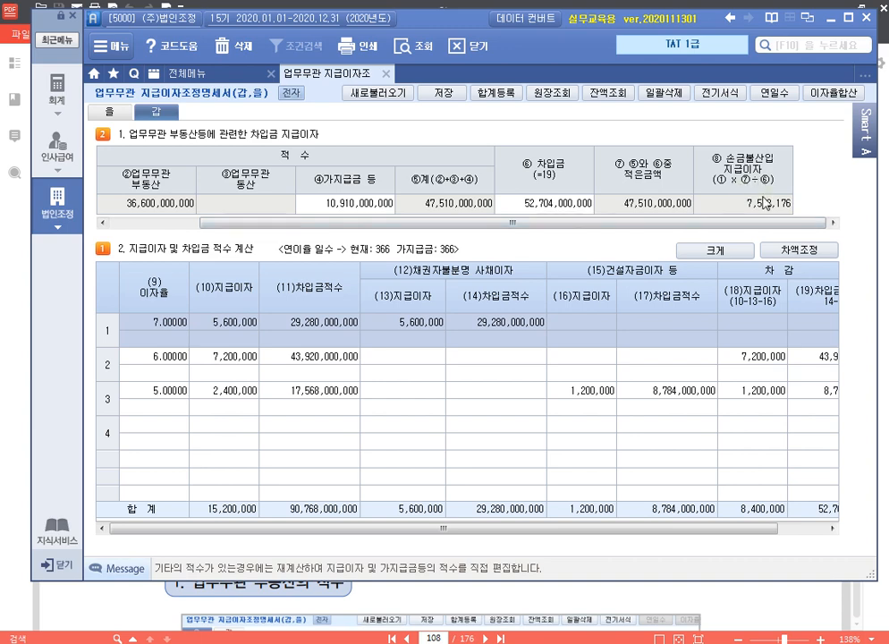
pyautogui.click(594, 391)
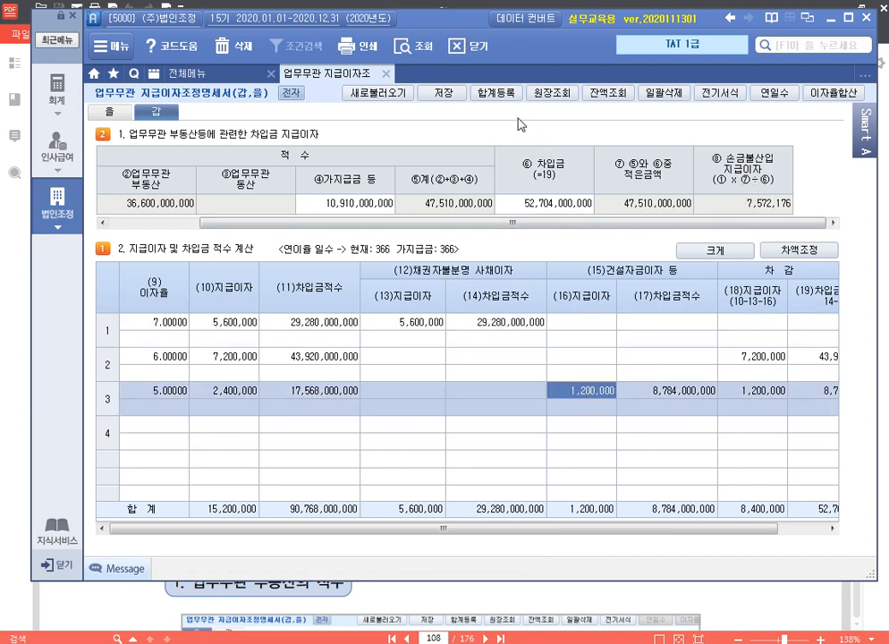
pyautogui.click(493, 93)
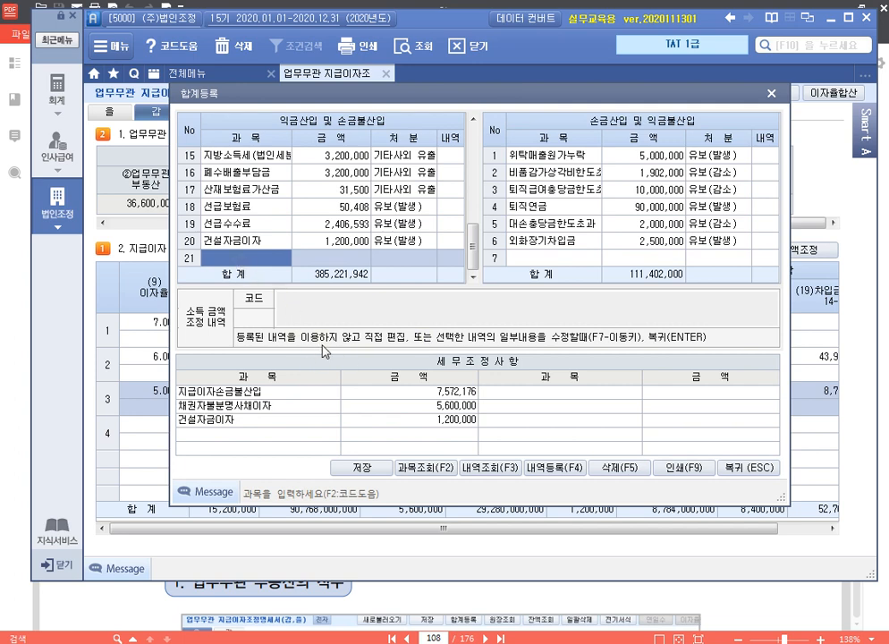
# Add 채권자불분명사채이자 of 5,600,000 under 익금산입 및 손금불산입 with 처분 set to 상여.
pyautogui.write('채권')
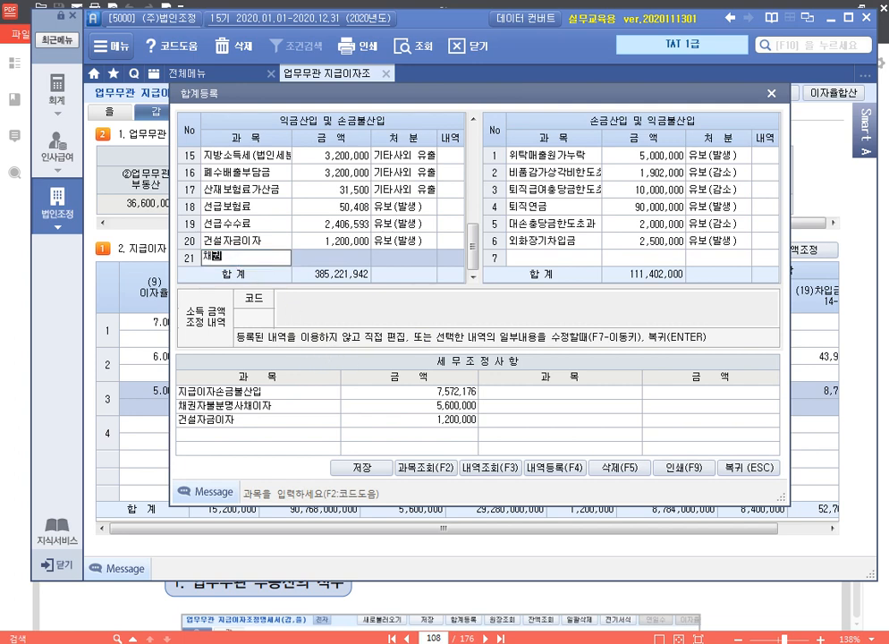
pyautogui.write('자불분명사채이자')
pyautogui.press('Return')
pyautogui.write('5,6')
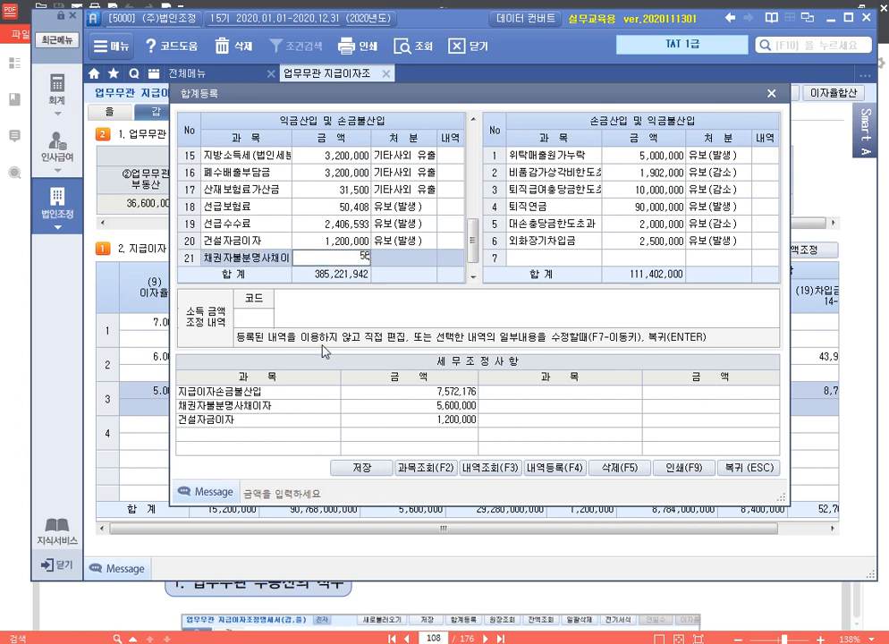
pyautogui.write('00,000')
pyautogui.press('Return')
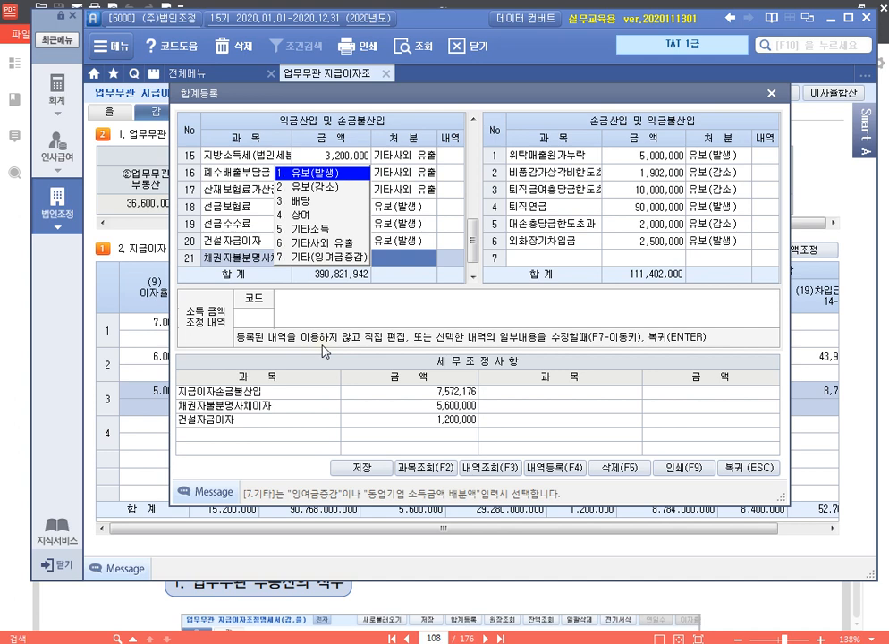
pyautogui.write('4')
pyautogui.press('Return')
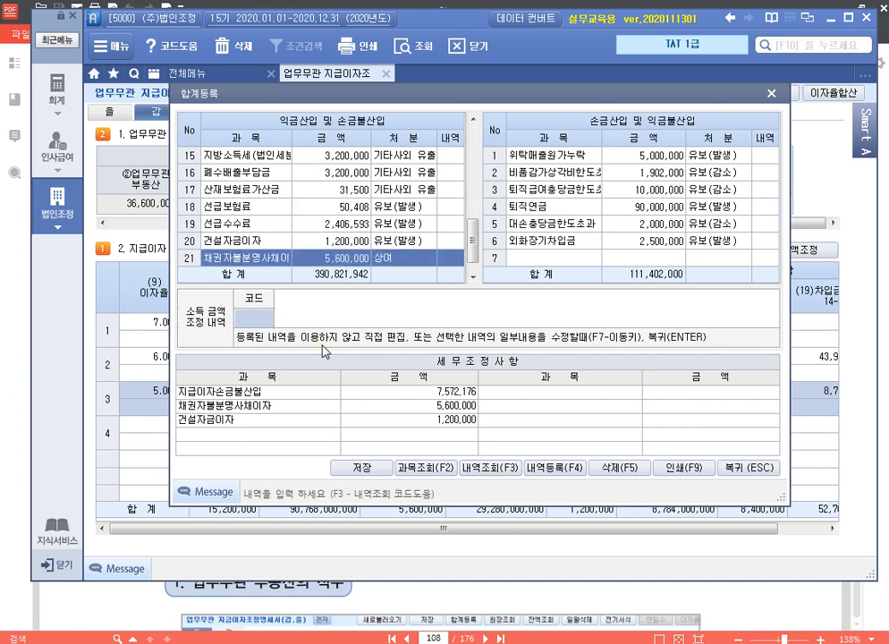
# Enter "손금불산입 채권자불분명사채이자 상여" as the 소득금액 조정 내역 for the 채권자불분명사채이자 entry.
pyautogui.write('손금')
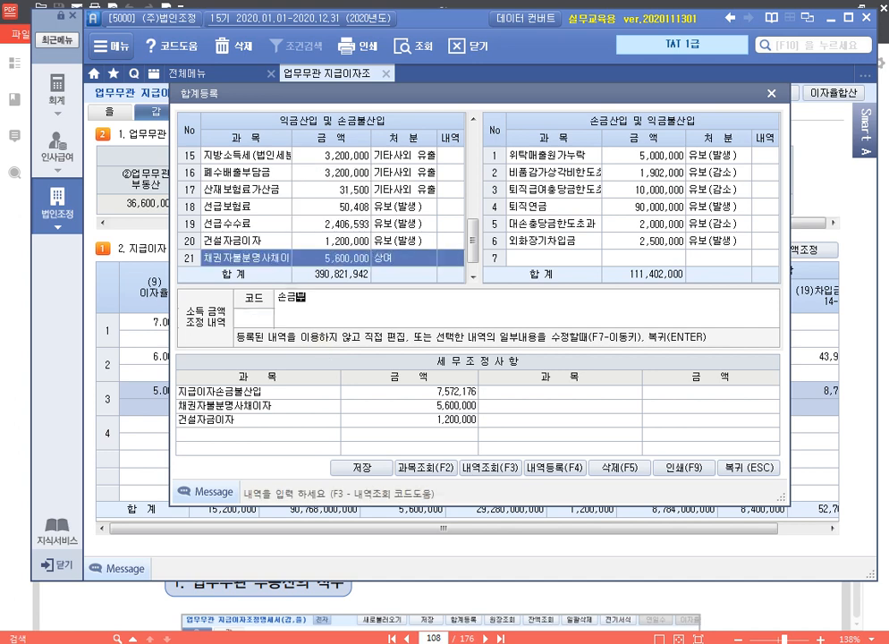
pyautogui.write('불산입 채권자불분명사채')
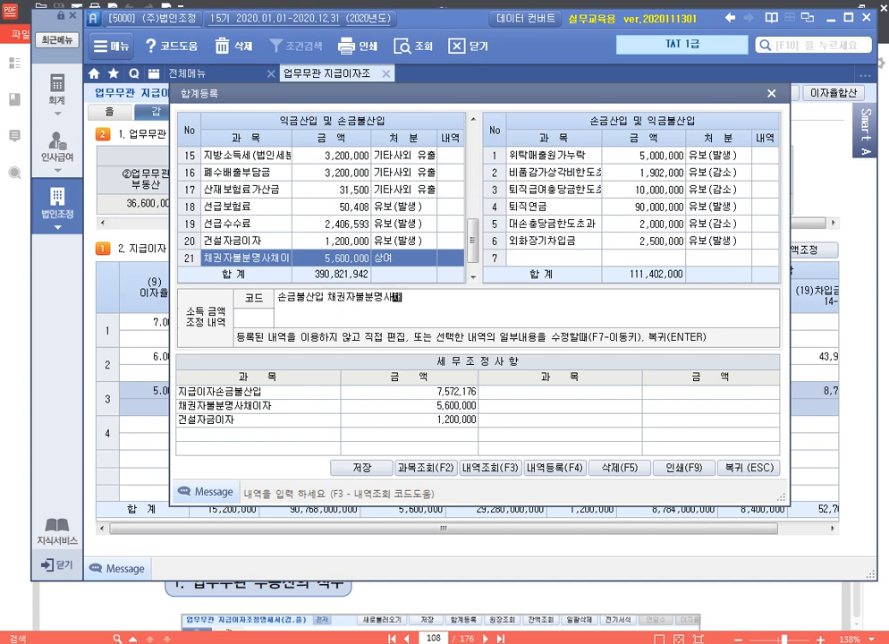
pyautogui.write('이자 상여')
pyautogui.press('Return')
pyautogui.press('Return')
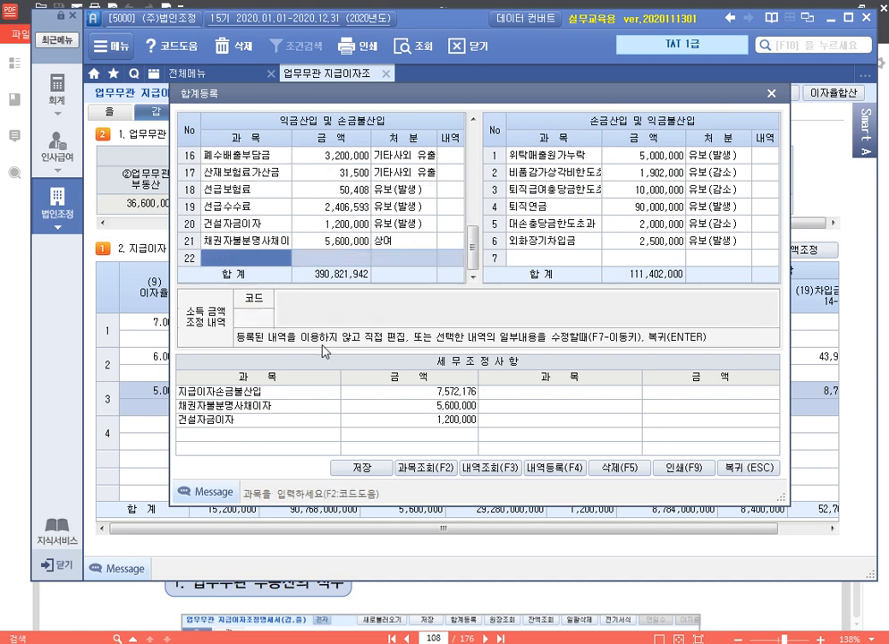
# Add 업무무관자산지급이자 of 7,572,176 under 익금산입 및 손금불산입 with 처분 set to 기타사외유출.
pyautogui.write('업무무관자산지급이')
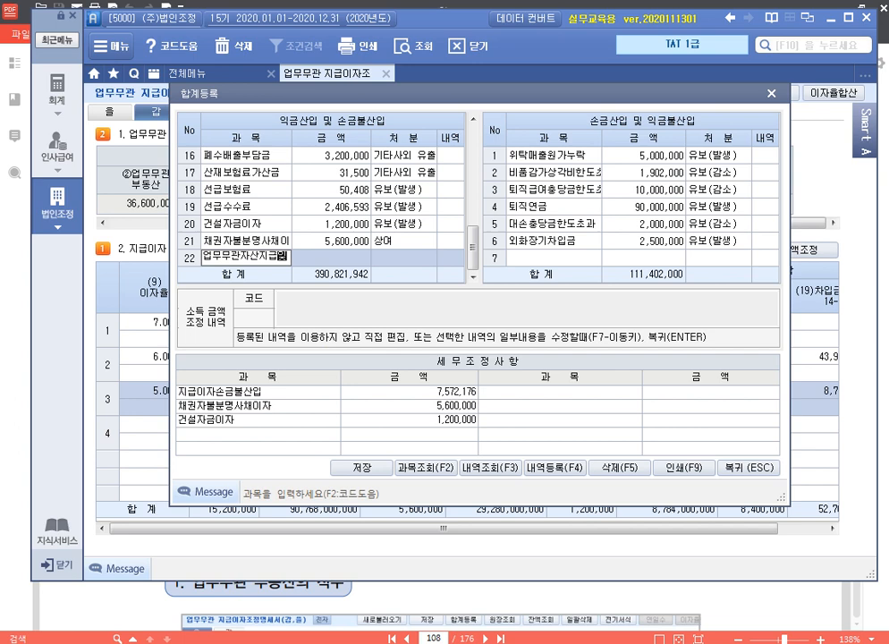
pyautogui.press('Return')
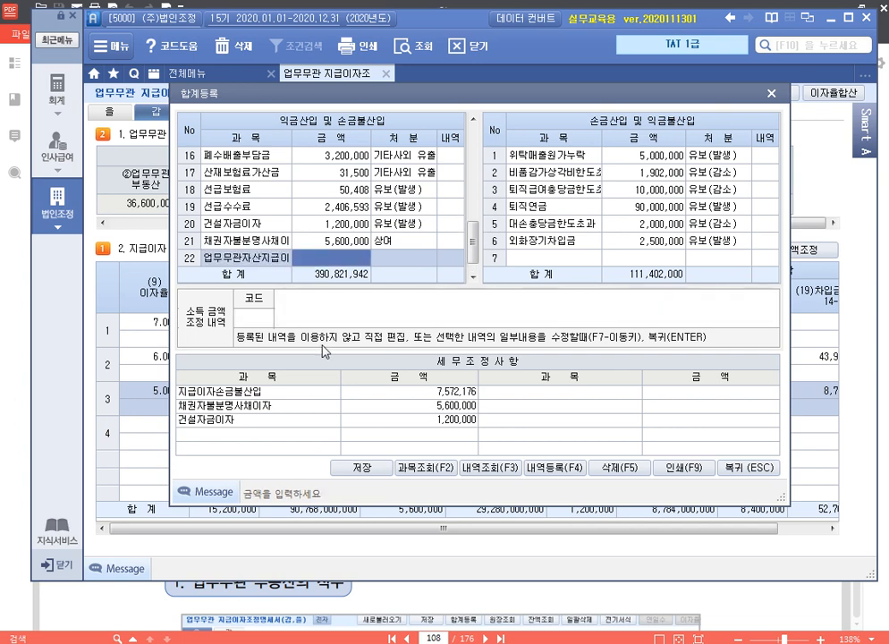
pyautogui.write('7,572,1')
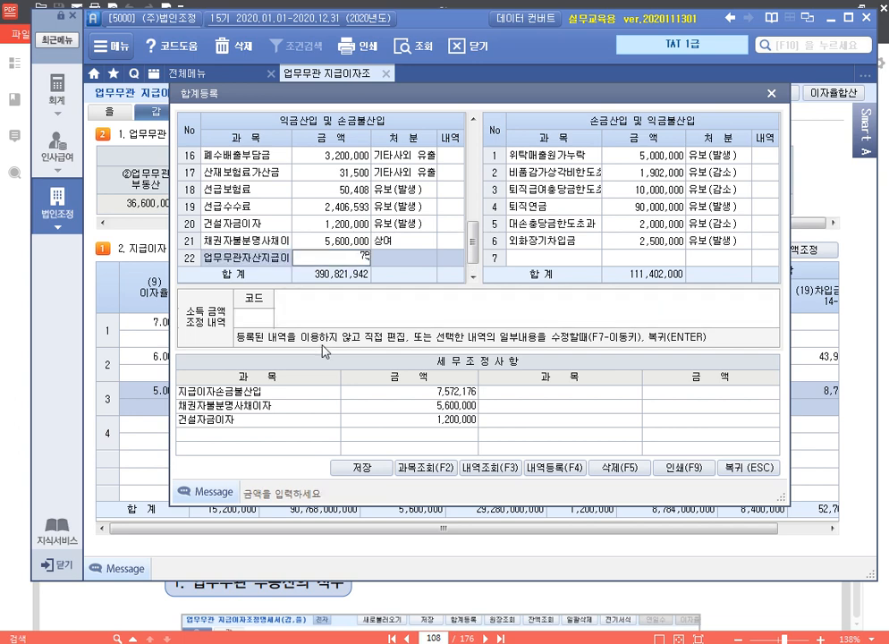
pyautogui.write('76')
pyautogui.press('Return')
pyautogui.write('6')
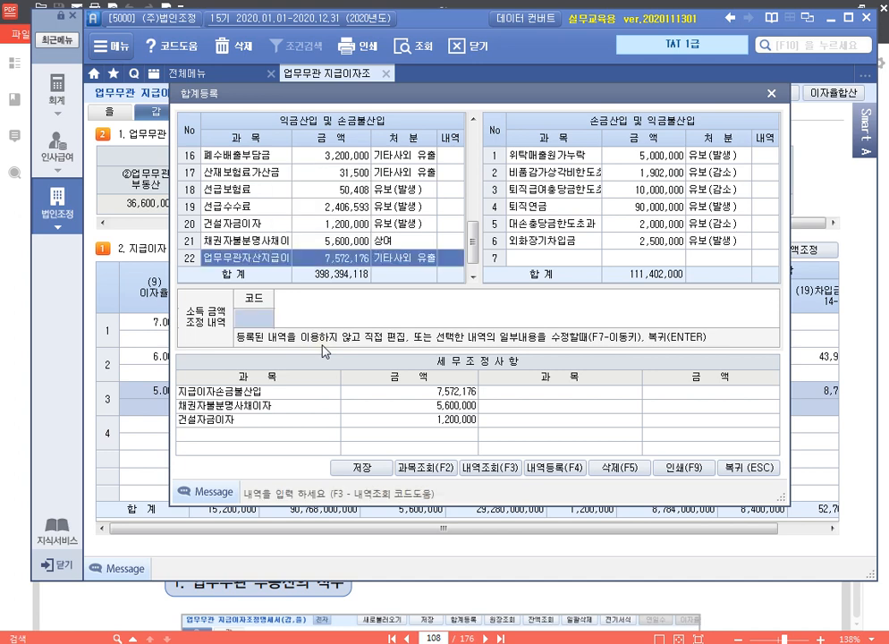
# Enter "손금불산입 업무무관자산지급이자 기타사외유출" as the 소득금액 조정 내역 for the 업무무관자산지급이자 entry.
pyautogui.write('손금')
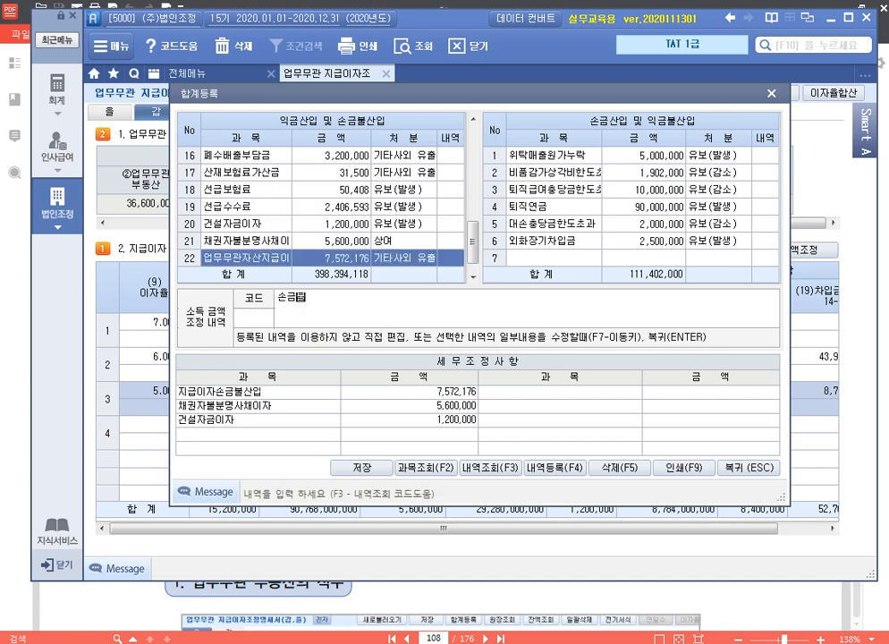
pyautogui.write('불산입 업무무관자산지급이자 ')
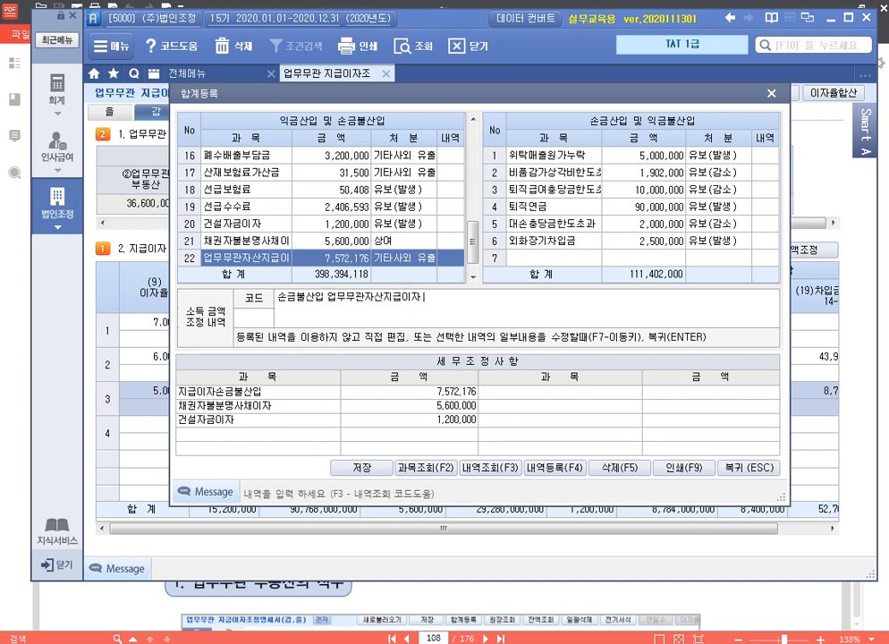
pyautogui.write('기타사외유출')
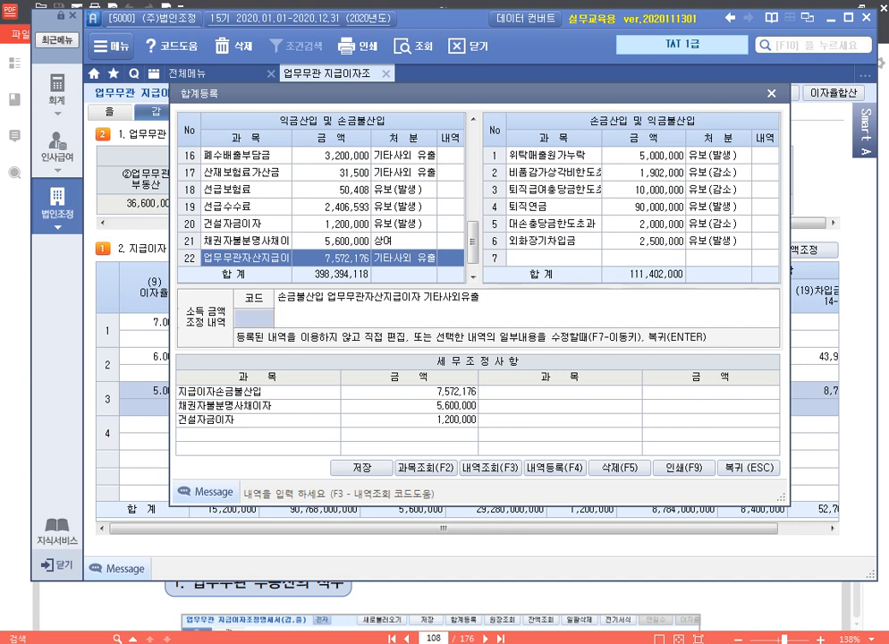
pyautogui.press('Return')
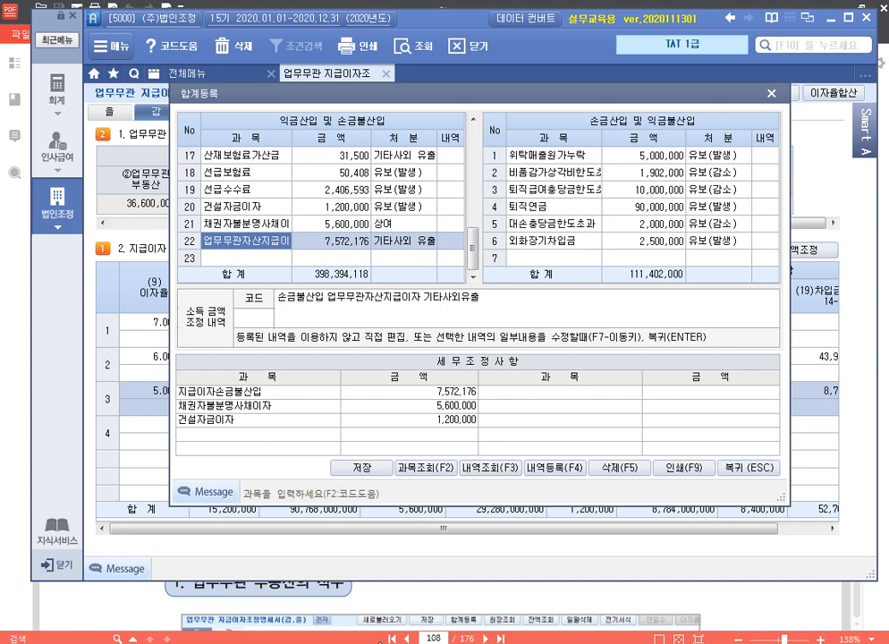
# Leave 합계등록, then save and close 업무무관 지급이자조정명세서(갑,을).
pyautogui.click(749, 466)
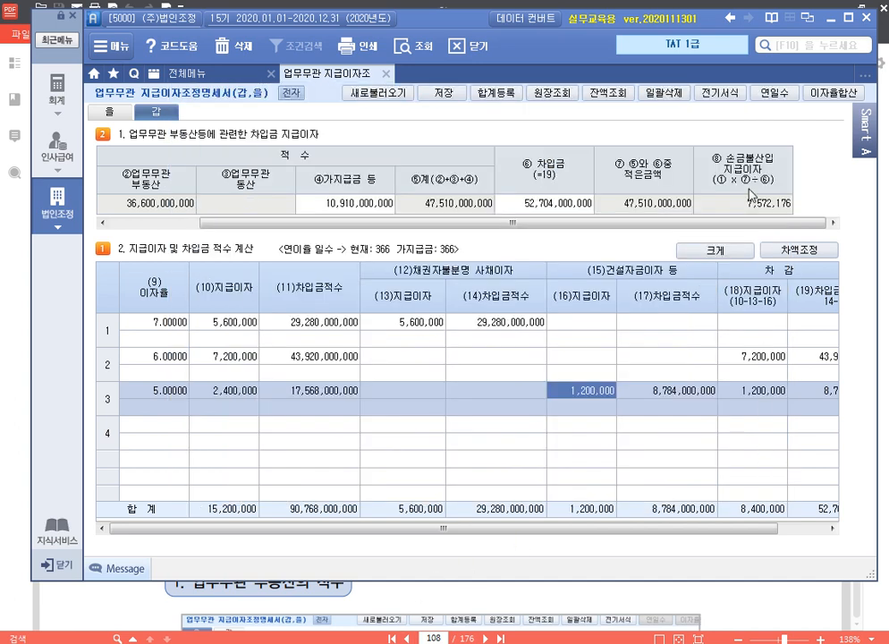
pyautogui.click(386, 73)
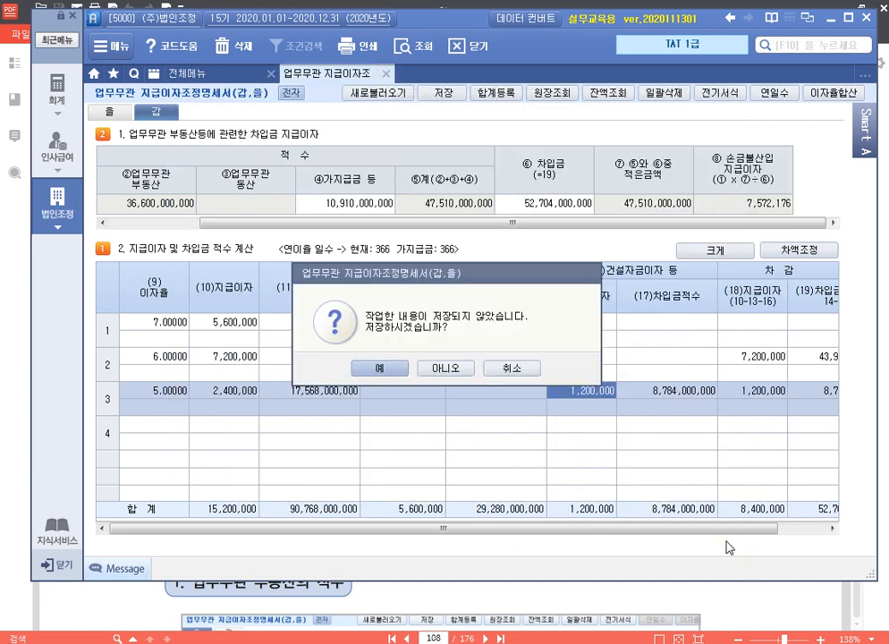
pyautogui.click(385, 369)
# Switch to the textbook PDF and read the 기부금조정명세서 exercise's donation list, promissory note remark and 이월명세 table.
pyautogui.hotkey('alt', 'Tab')
pyautogui.scroll(-5, 644, 350)
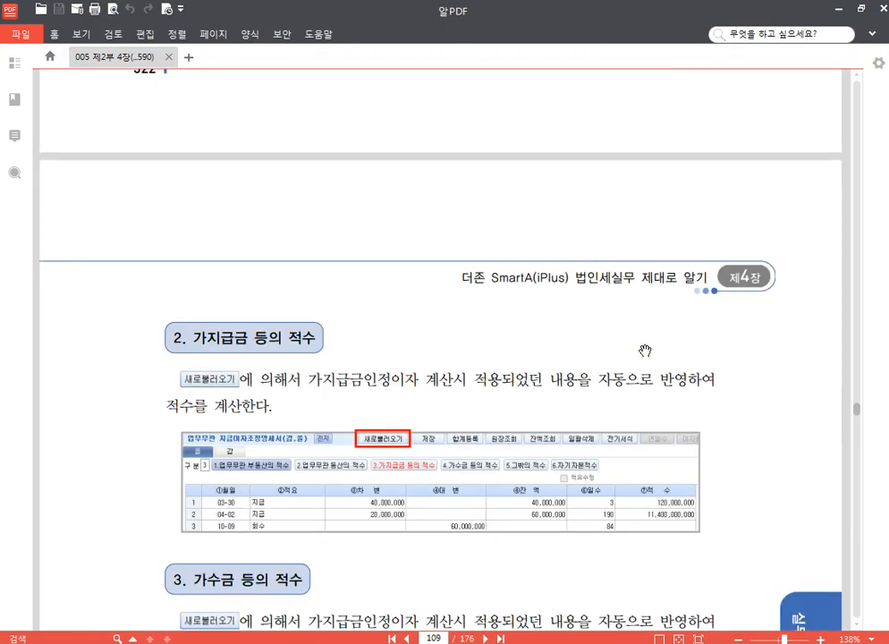
pyautogui.scroll(-15, 644, 351)
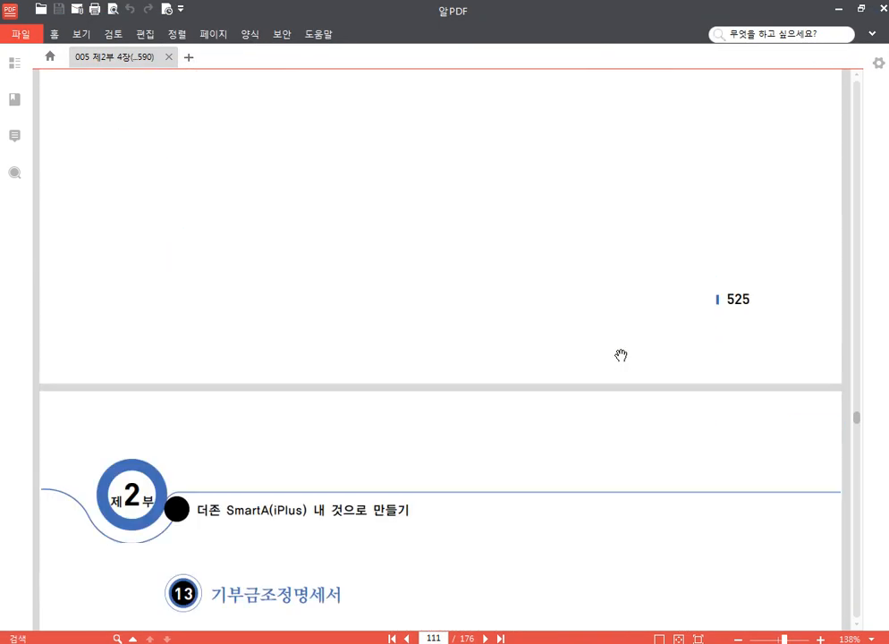
pyautogui.scroll(-5, 620, 355)
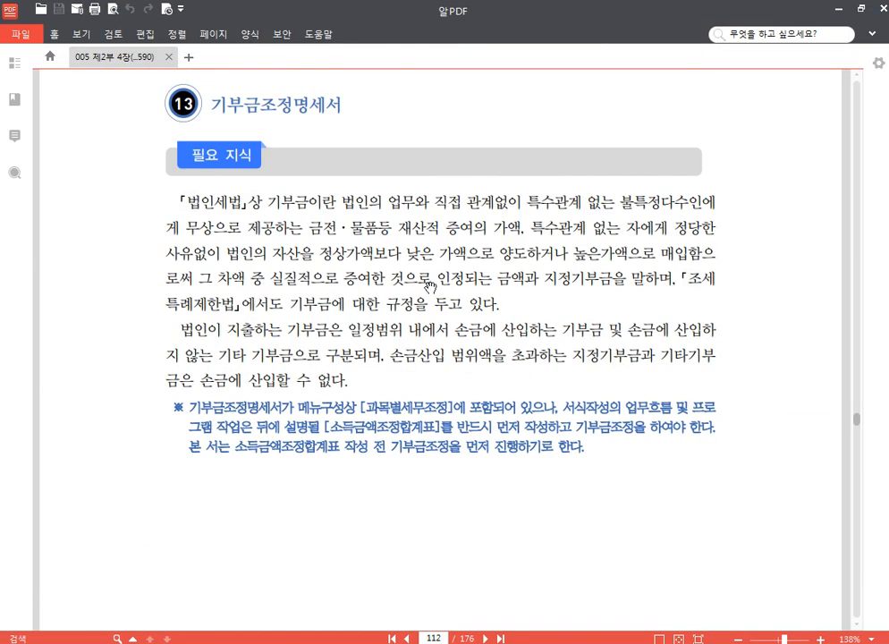
pyautogui.scroll(-10, 403, 358)
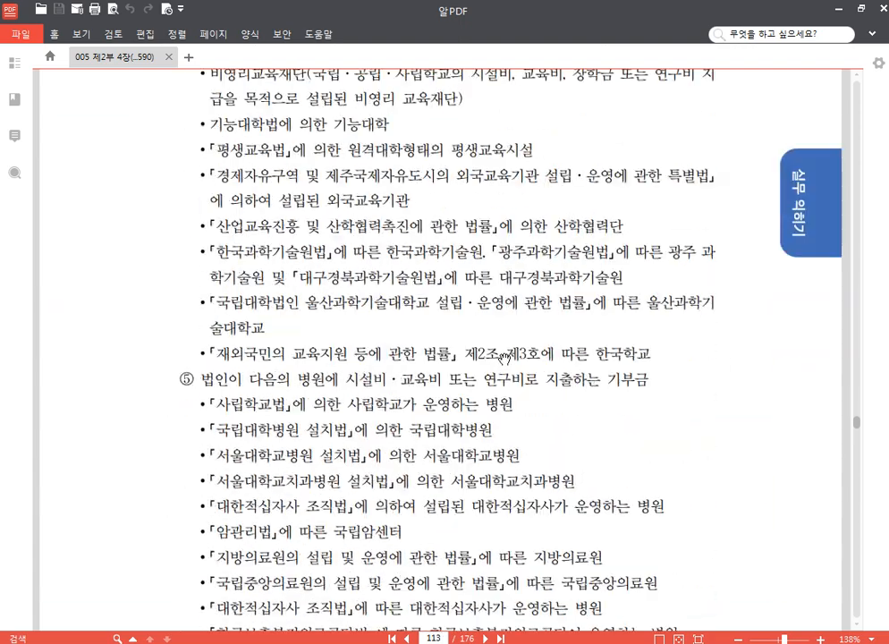
pyautogui.scroll(-20, 505, 358)
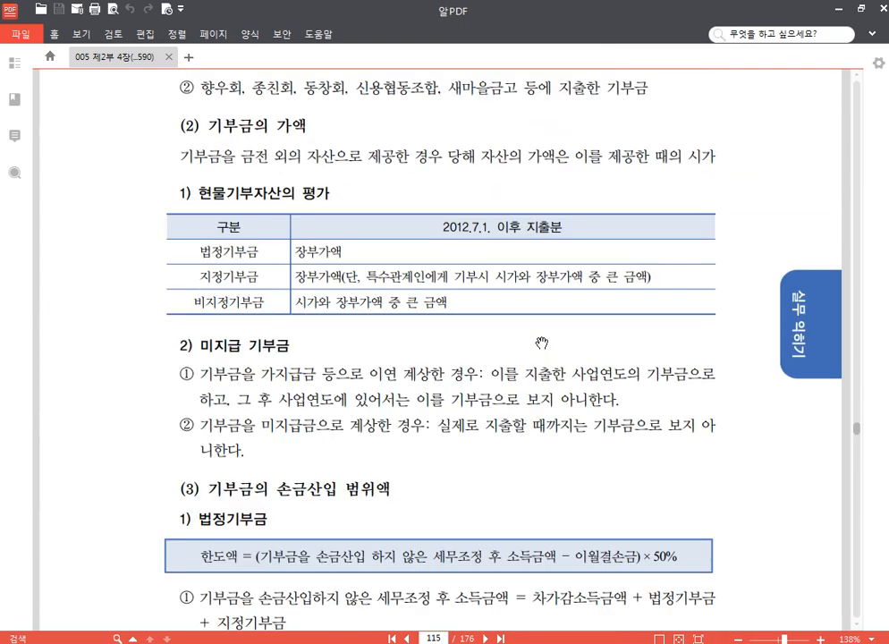
pyautogui.scroll(-20, 541, 342)
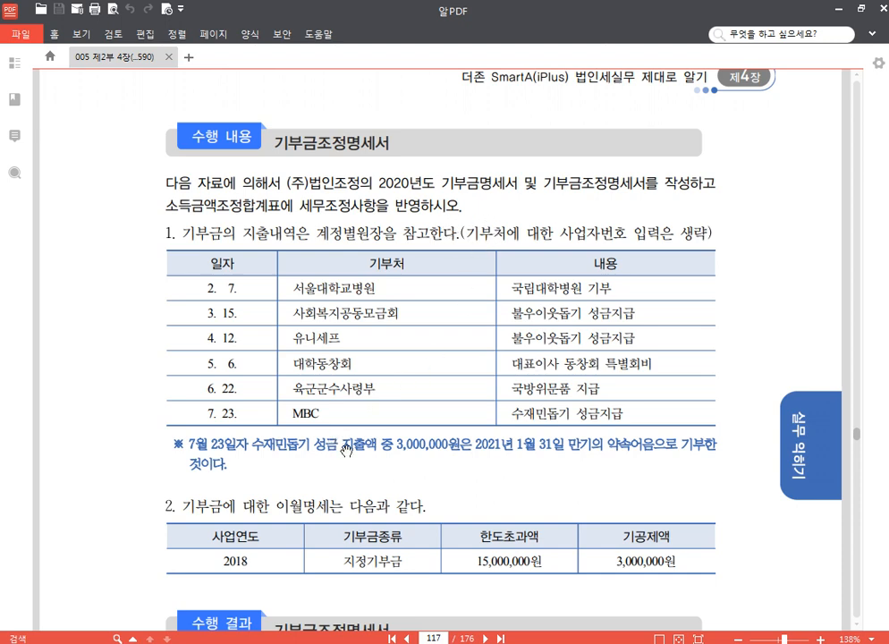
pyautogui.scroll(-2, 344, 398)
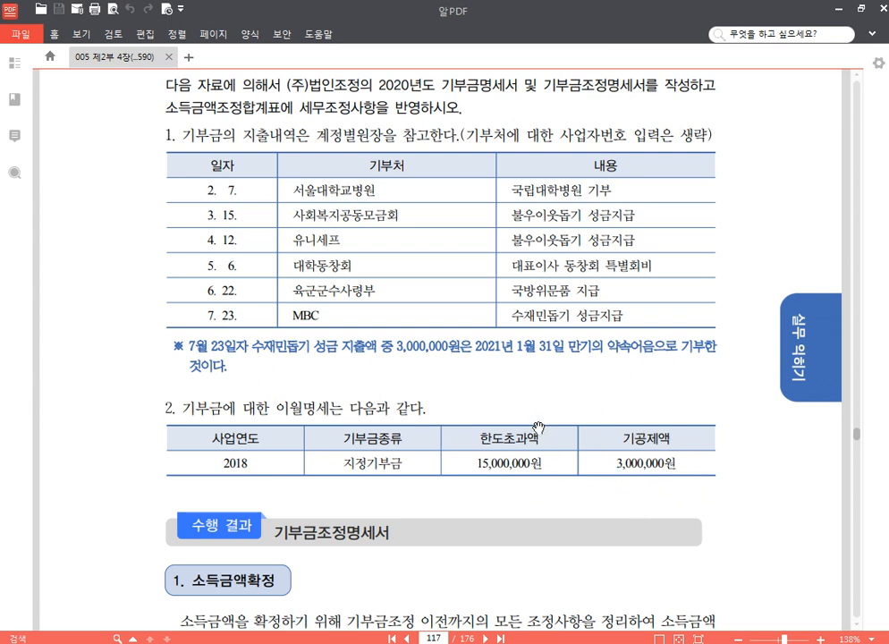
# Switch back to Smart A, open 기부금조정명세서 and load the account ledger data into the 기부금 명세서.
pyautogui.hotkey('alt', 'Tab')
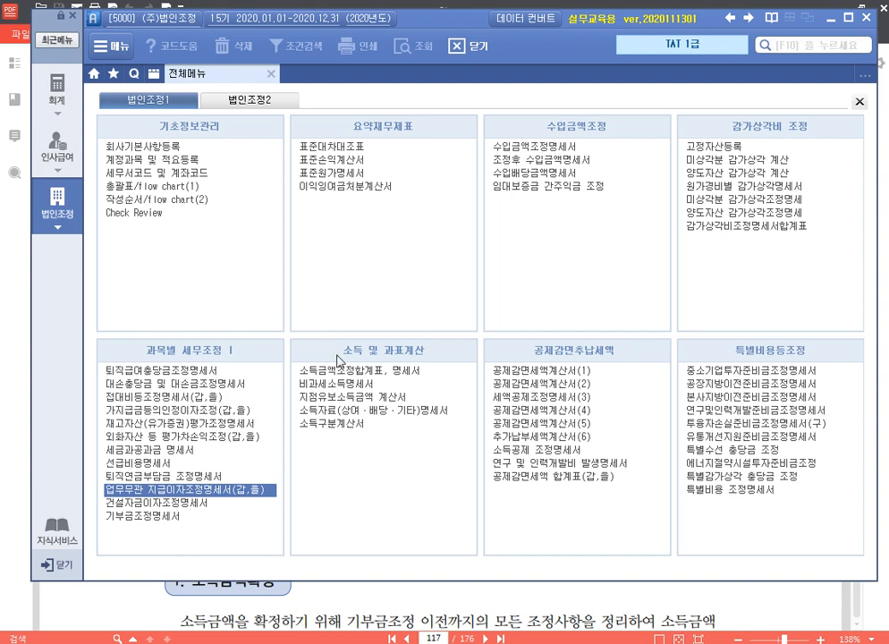
pyautogui.click(179, 516)
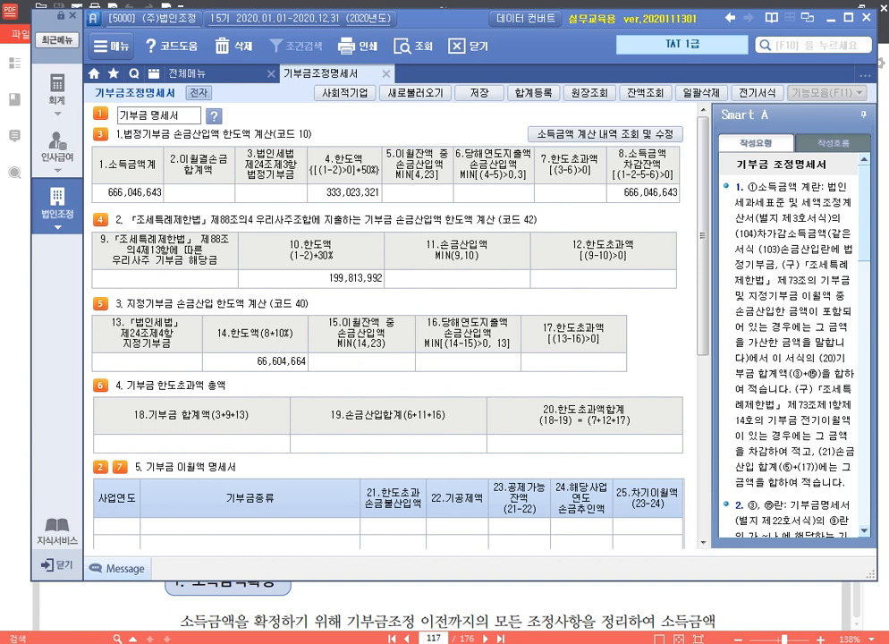
pyautogui.press('Tab')
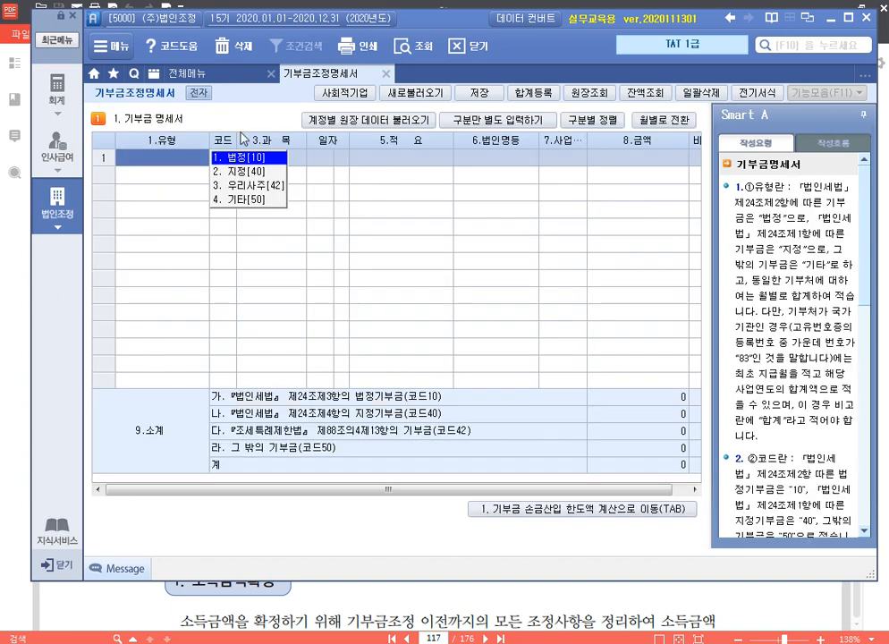
pyautogui.click(390, 128)
pyautogui.click(361, 311)
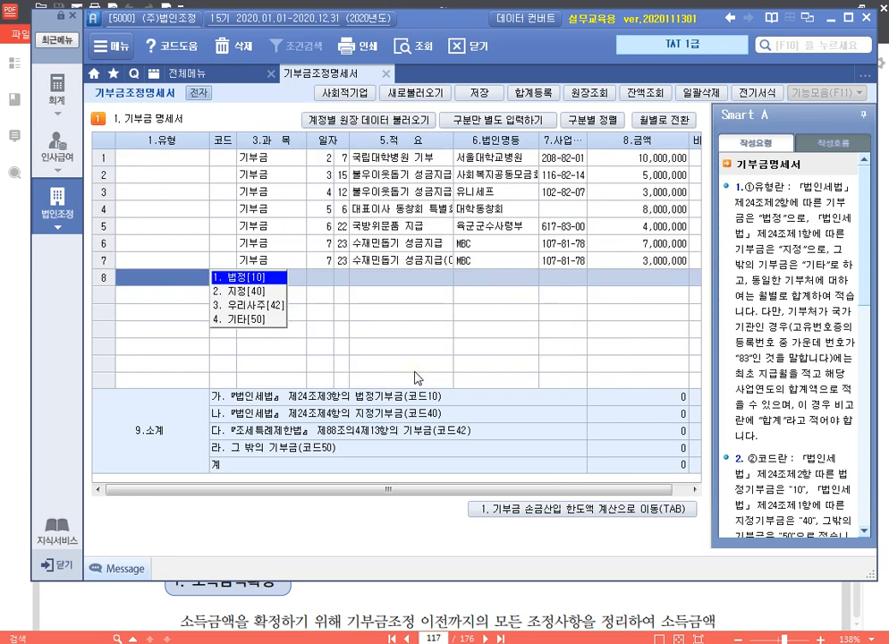
# Set the 유형 of the 서울대학교병원 and 사회복지공동모금회 donations to 법정[10], consulting the textbook's donation list.
pyautogui.click(171, 161)
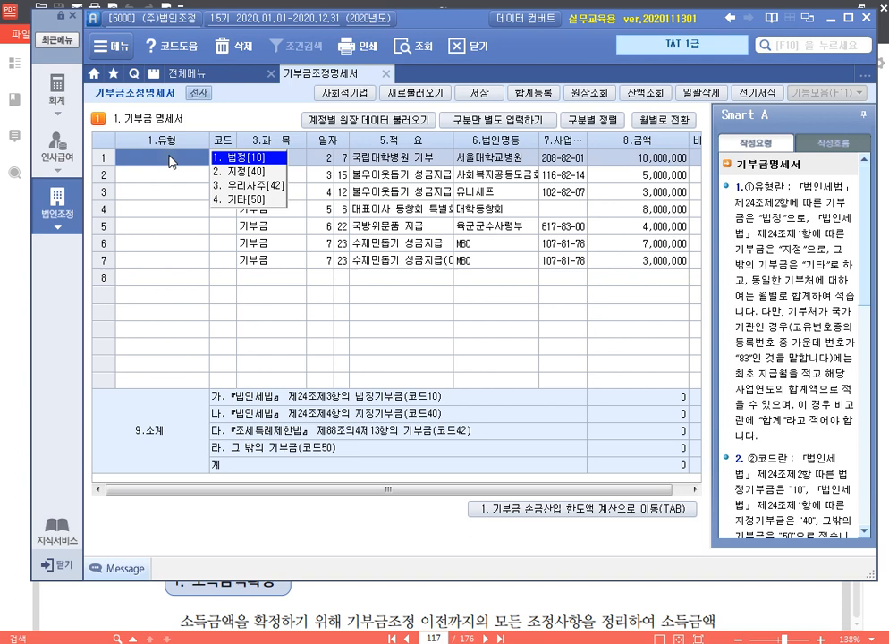
pyautogui.click(246, 160)
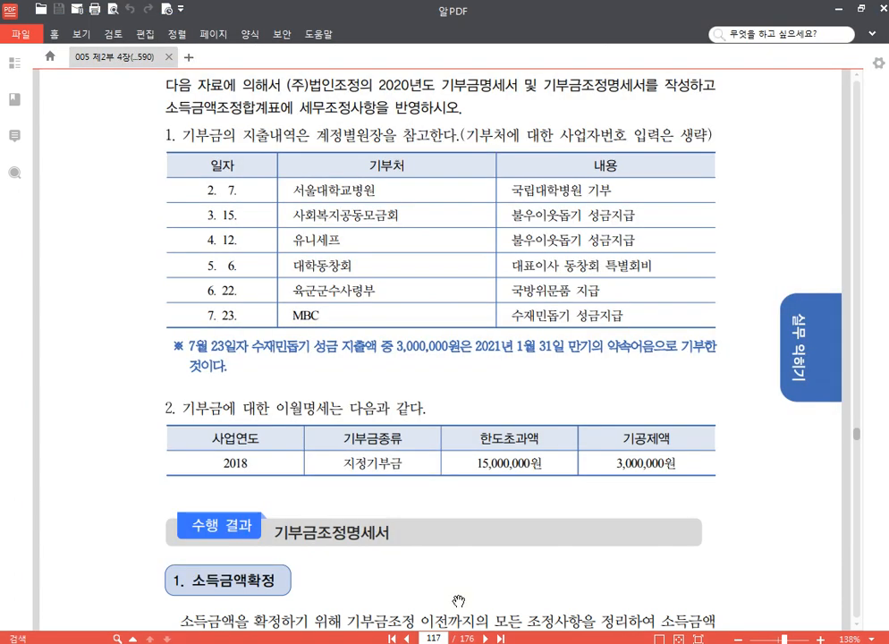
pyautogui.click(456, 597)
pyautogui.hotkey('alt', 'Tab')
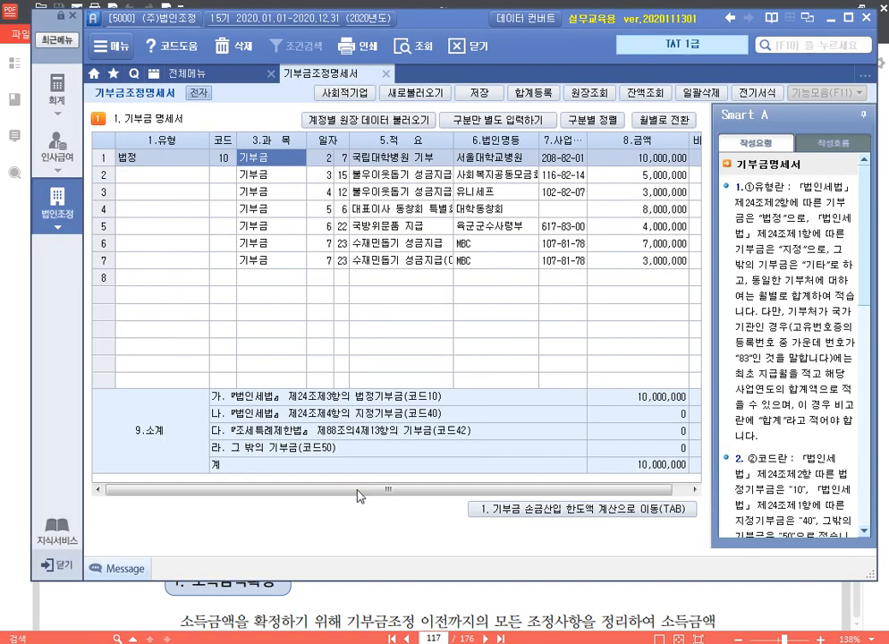
pyautogui.click(170, 176)
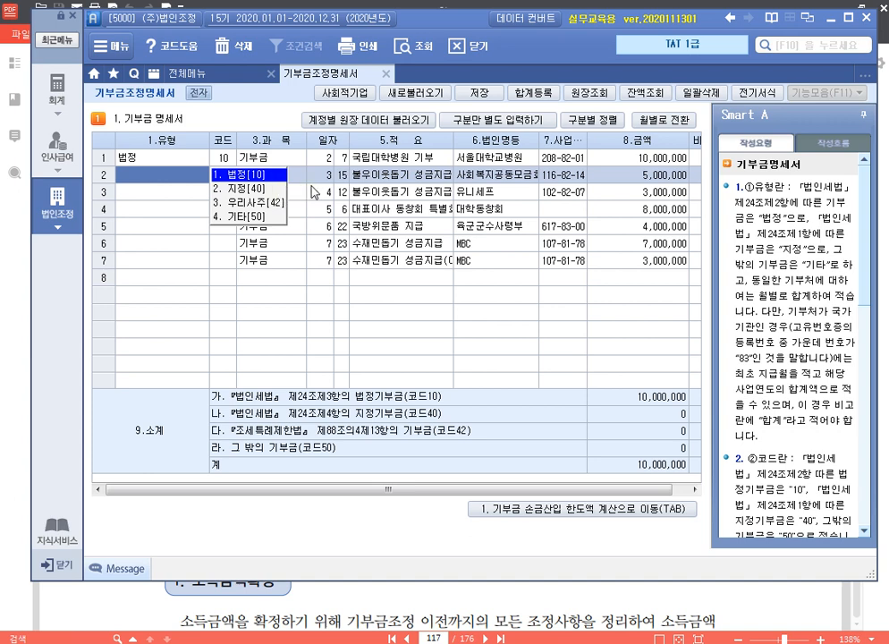
# Set the 유형 of the 유니세프 donation to 지정[40], 대학동창회 to 기타[50] and 육군군수사령부 to 법정[10].
pyautogui.click(183, 193)
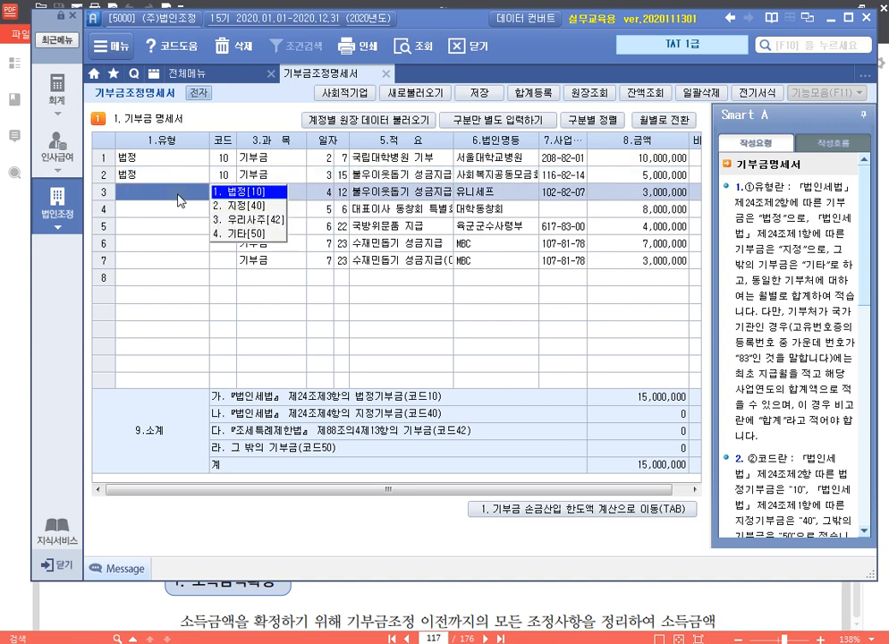
pyautogui.click(245, 215)
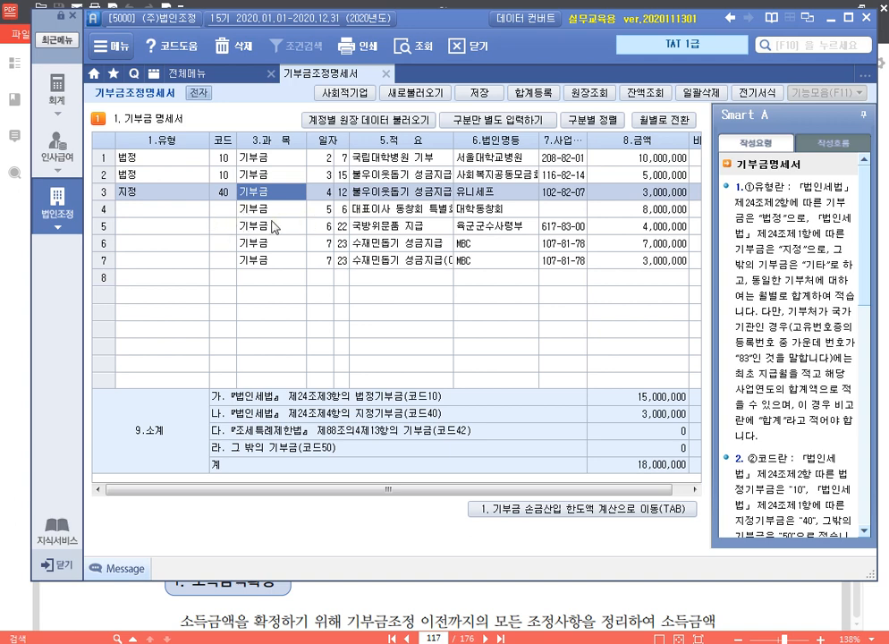
pyautogui.click(159, 211)
pyautogui.click(231, 247)
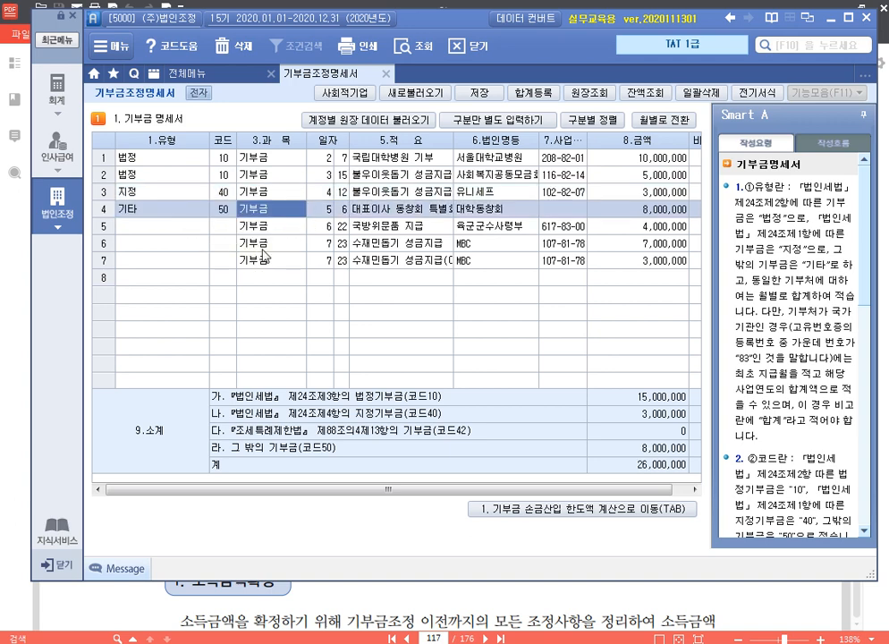
pyautogui.click(148, 230)
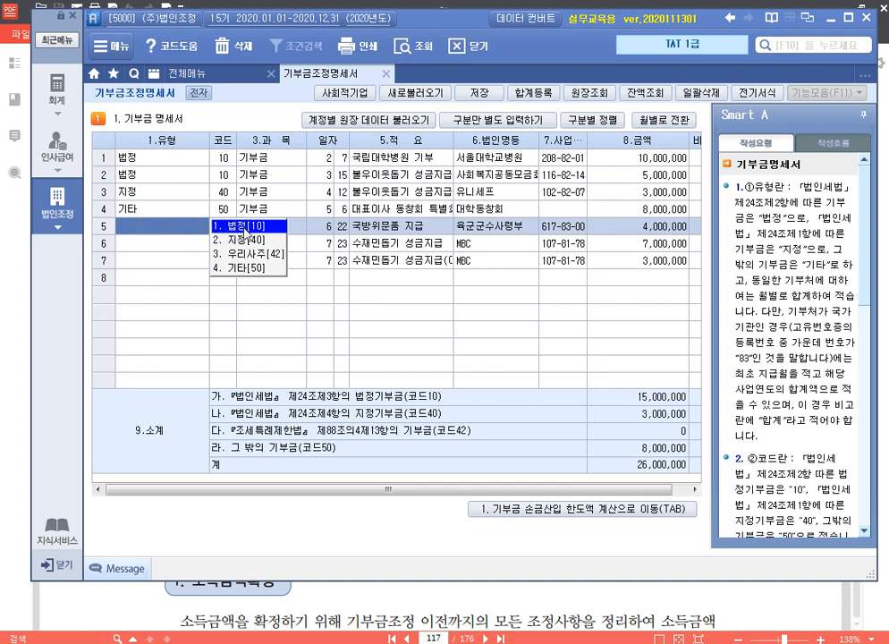
pyautogui.click(246, 230)
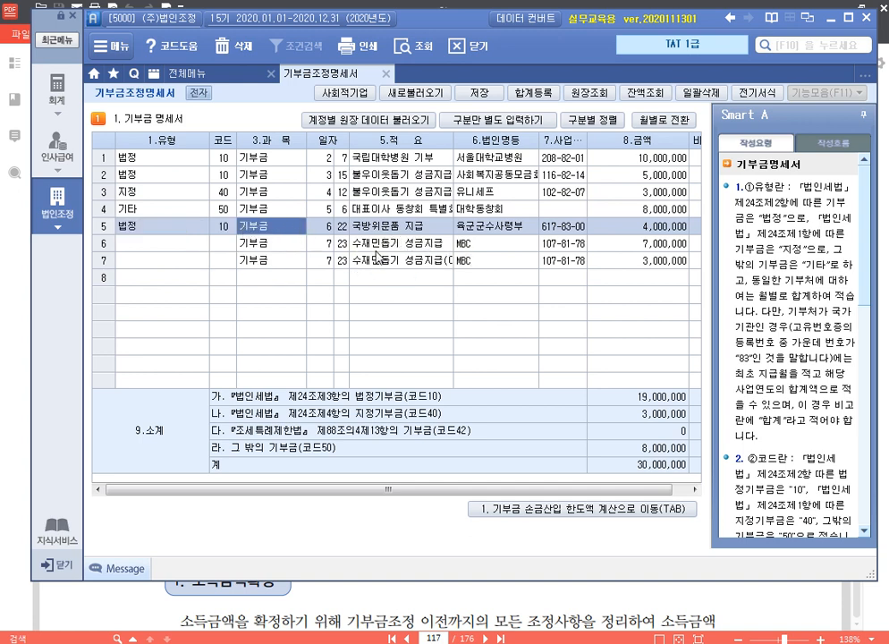
# Classify donation row 6 (수재민돕기 성금지급) as 법정, code 10, and row 7 as 기타, code 50.
pyautogui.click(154, 246)
pyautogui.click(234, 251)
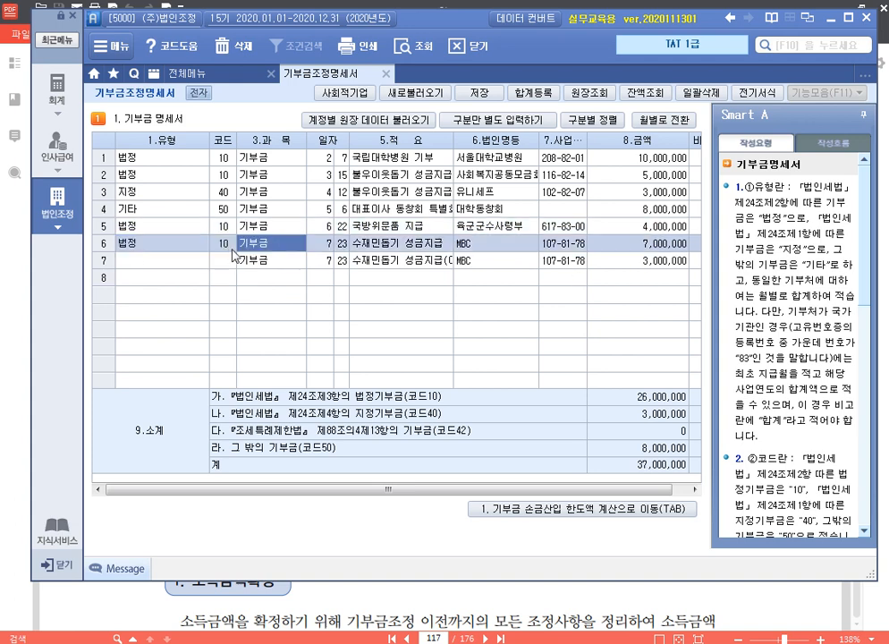
pyautogui.click(139, 261)
pyautogui.click(245, 302)
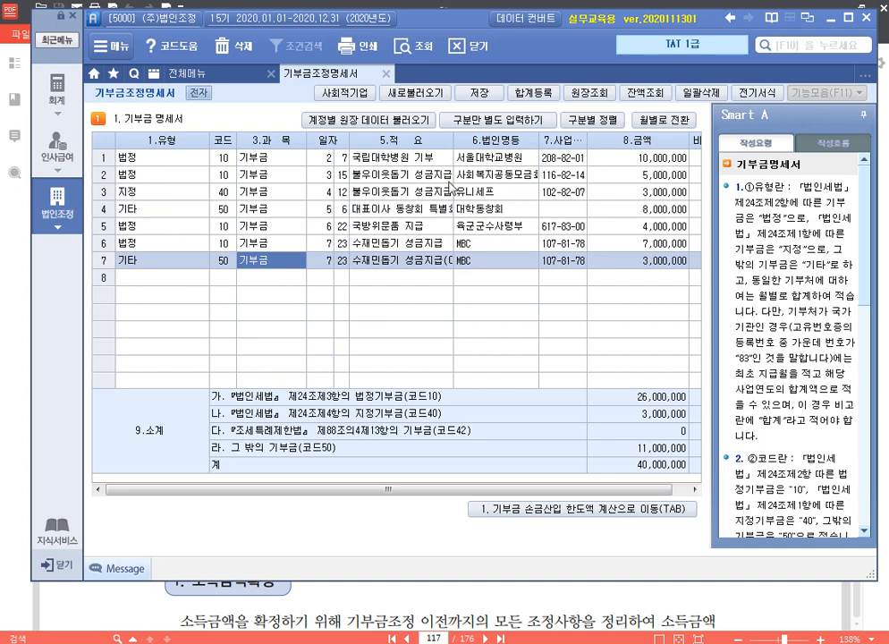
# In 합계등록, add a 익금산입 및 손금불산입 entry 대표이사동창회비 for 8,000,000 with disposition 기타사외 유출.
pyautogui.click(539, 93)
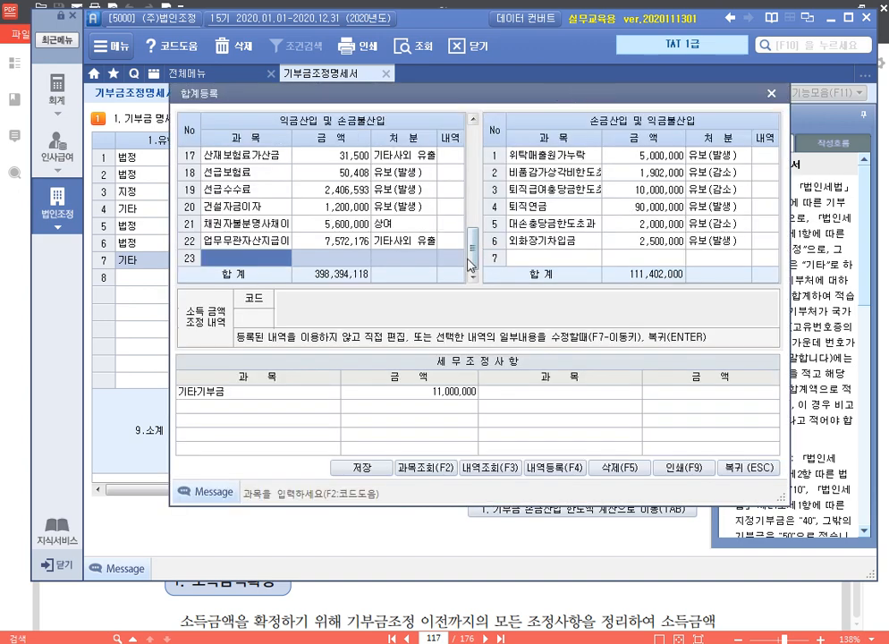
pyautogui.moveTo(318, 104); pyautogui.dragTo(265, 290)
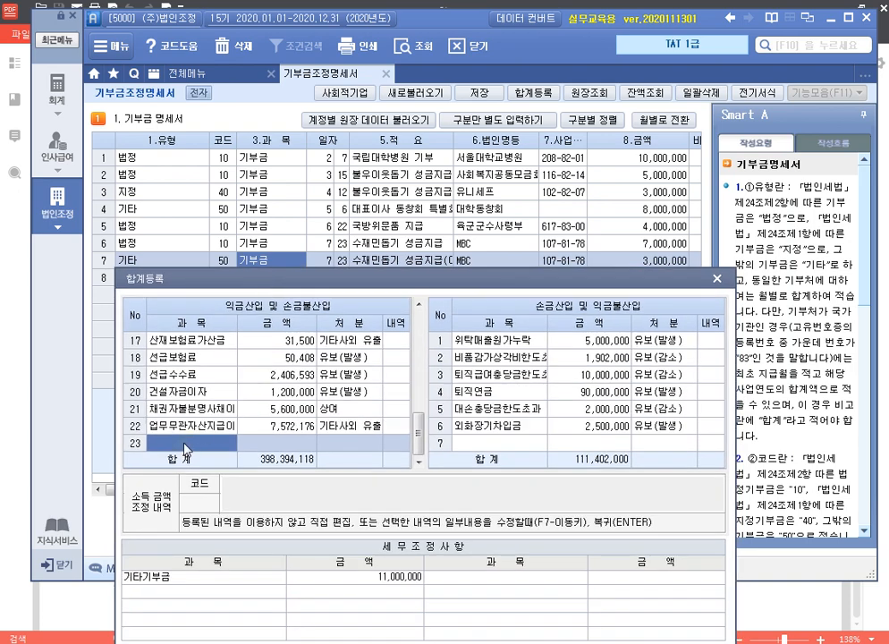
pyautogui.write('ㄷ표')
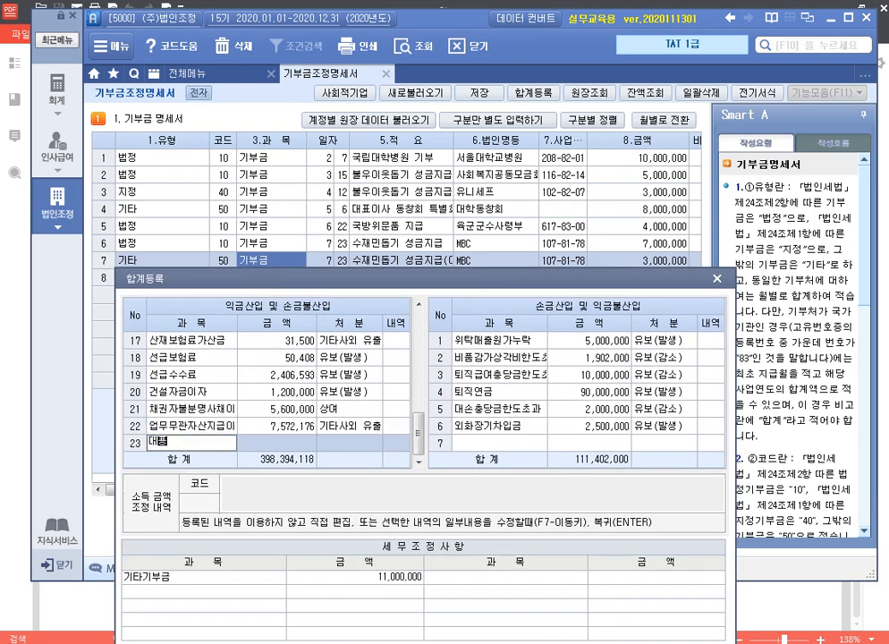
pyautogui.write('이사동창회비')
pyautogui.press('Return')
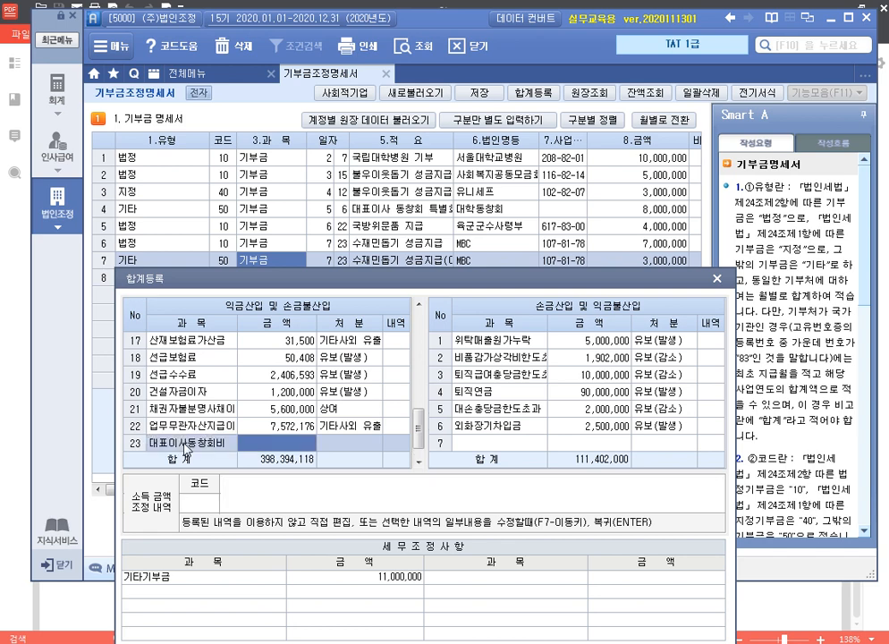
pyautogui.write('8000')
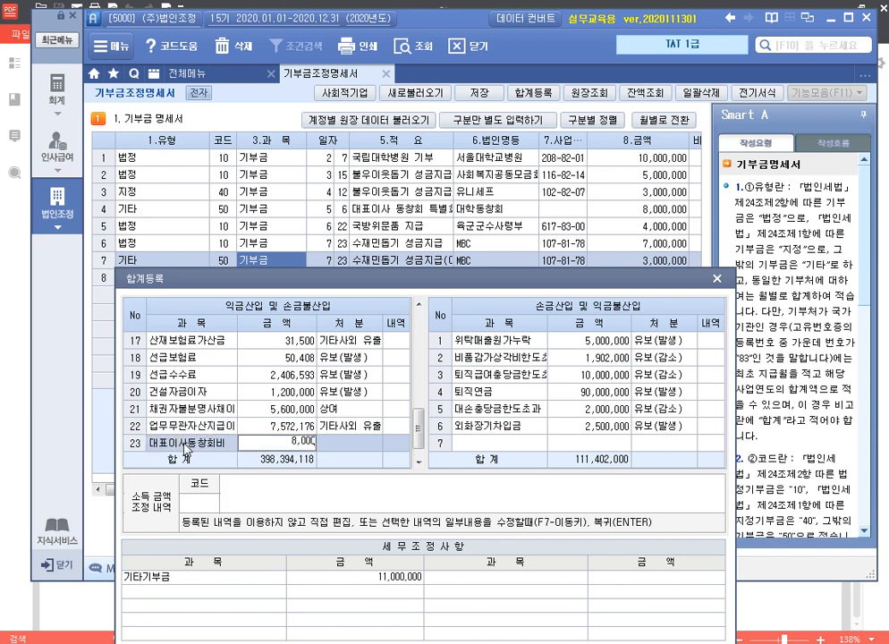
pyautogui.press('Return')
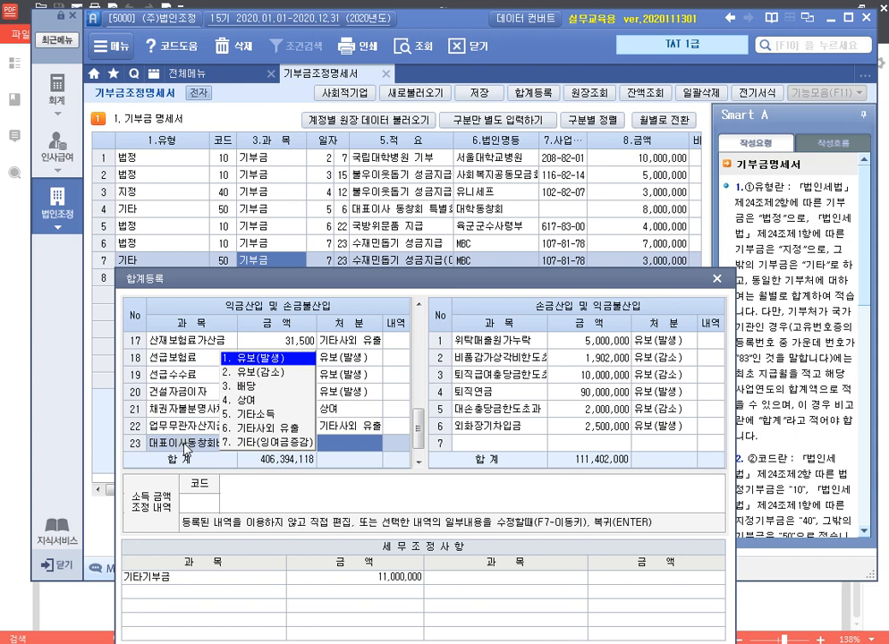
pyautogui.press('6')
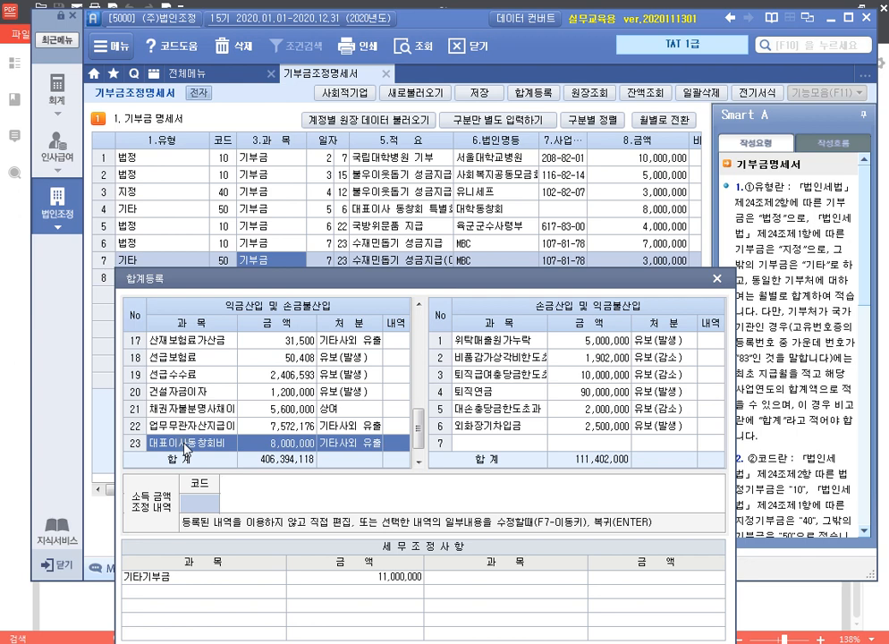
# Enter "손금불산입 대표이사동창회비 기타사외유출" as the 소득금액 조정내역 description for that entry.
pyautogui.click(185, 447)
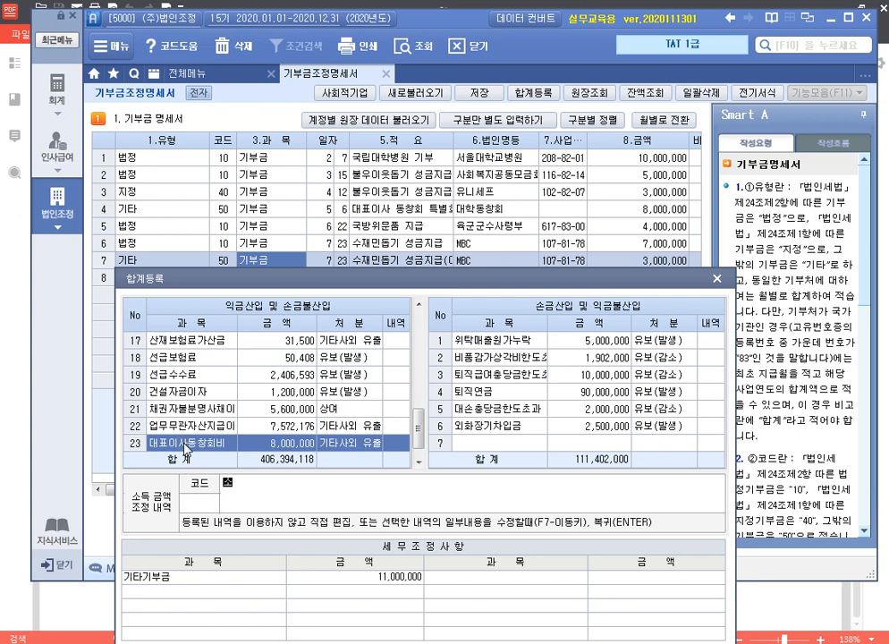
pyautogui.write('손금불산입')
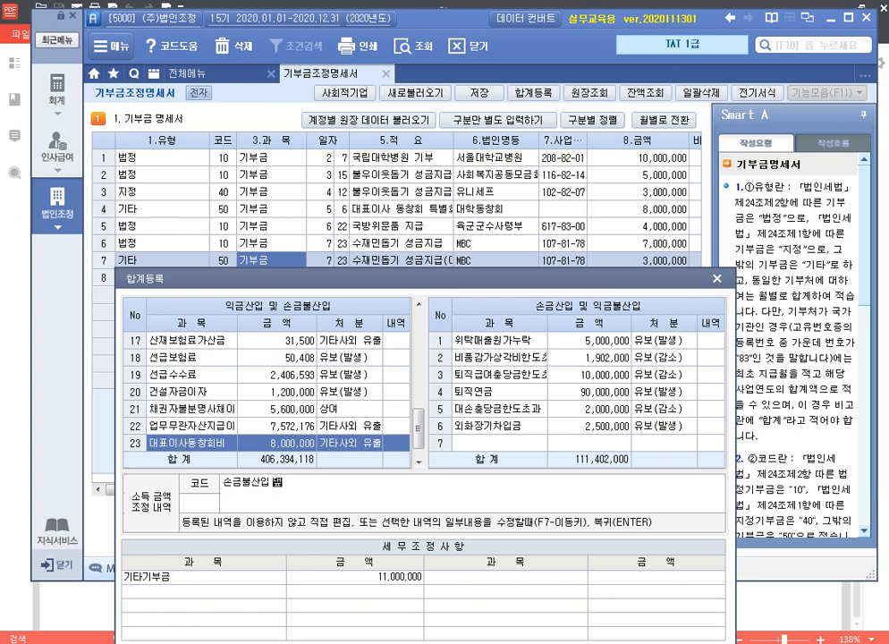
pyautogui.write(' 대표이사동창회비')
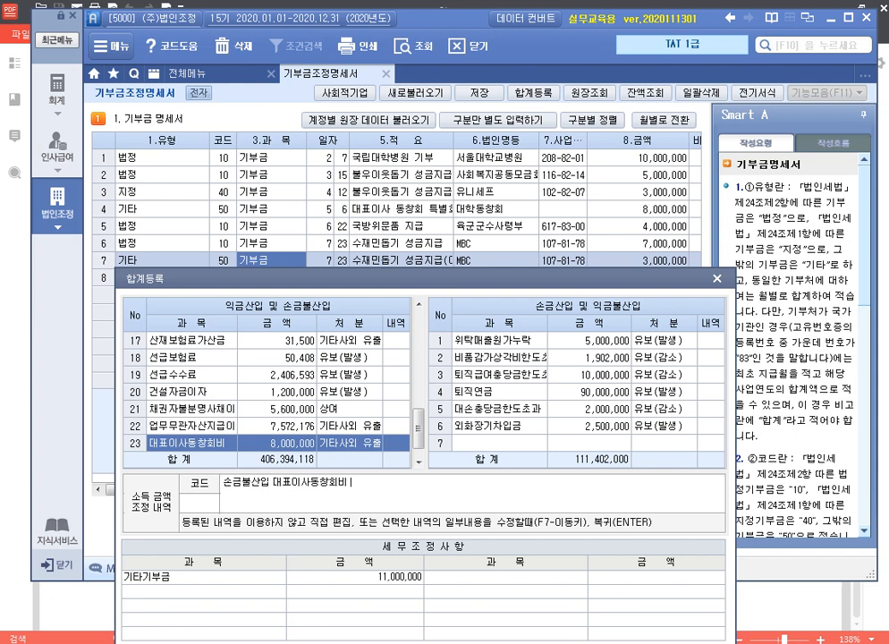
pyautogui.write(' 기타사외유출')
pyautogui.press('Return')
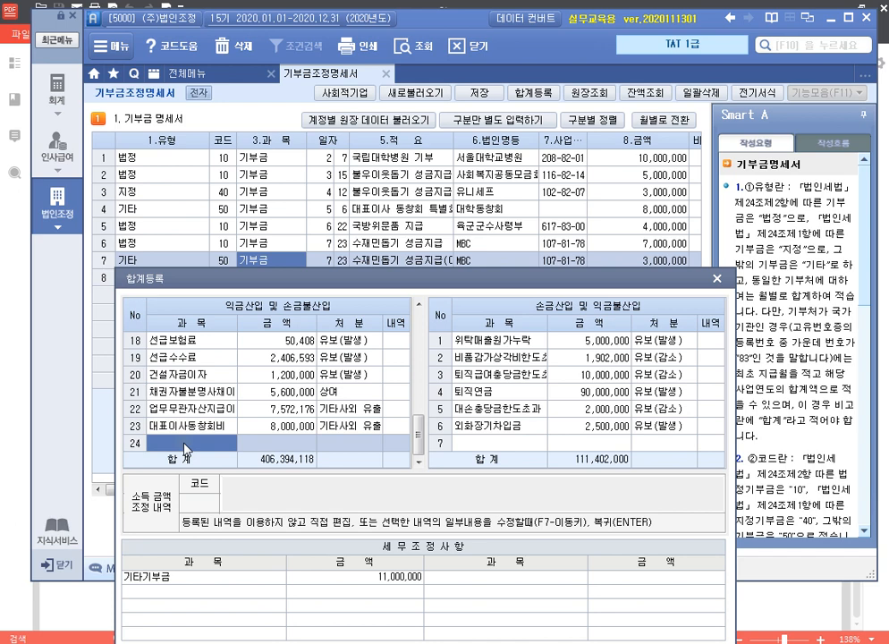
# Add another 익금산입 및 손금불산입 entry, 어음기부, for 3,000,000 with disposition 유보(발생).
pyautogui.write('어음기부')
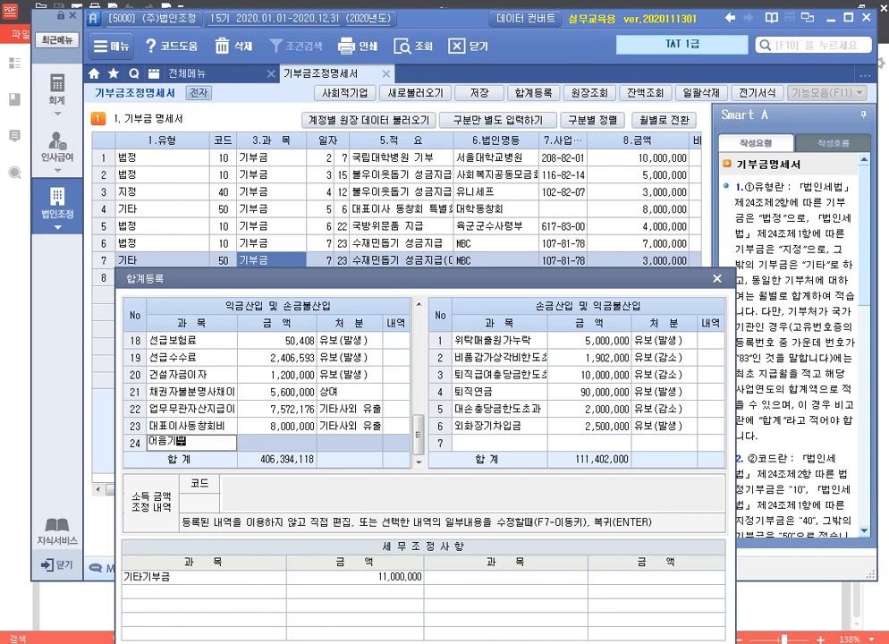
pyautogui.press('Return')
pyautogui.write('3000000')
pyautogui.press('Return')
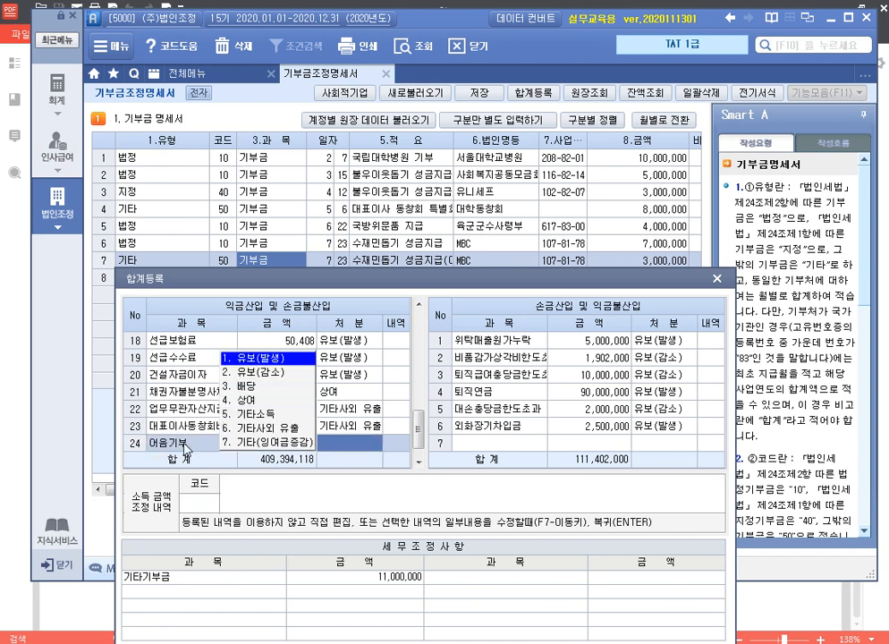
pyautogui.press('Return')
# Describe the 어음기부 adjustment as "손금불산입 어음기부 유보" and close 합계등록.
pyautogui.write('손')
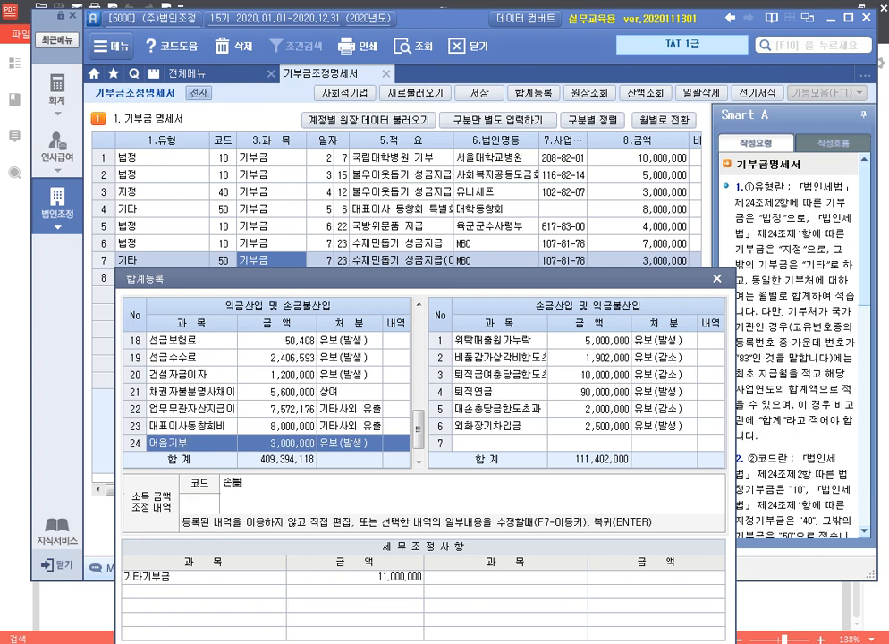
pyautogui.write('금불산입 어음기부 유보')
pyautogui.press('Return')
pyautogui.press('Return')
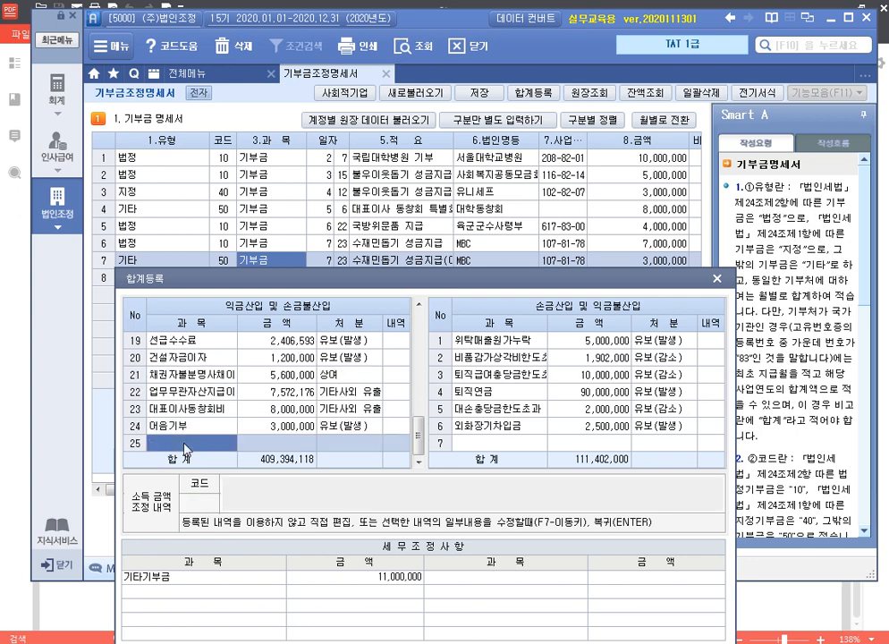
pyautogui.press('Up')
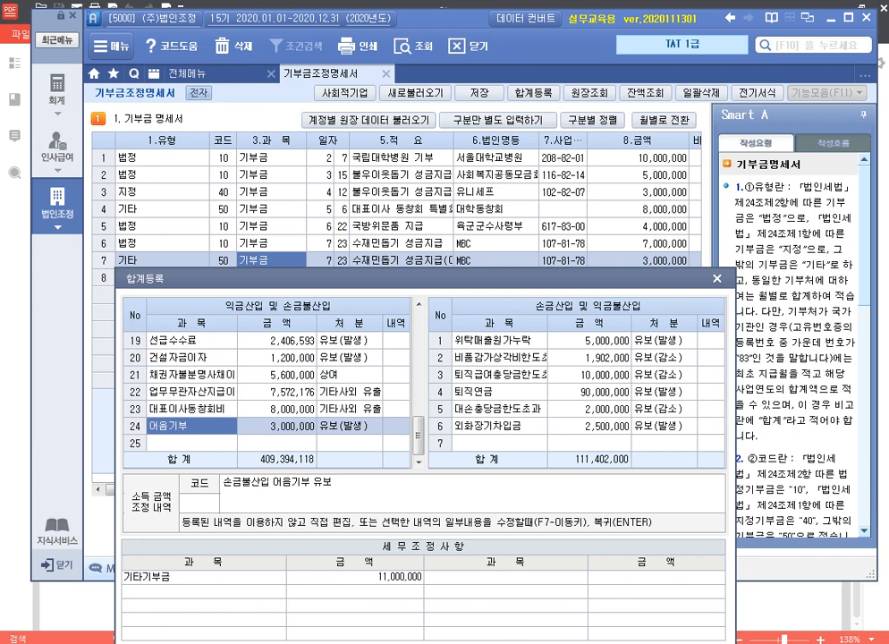
pyautogui.click(718, 282)
# Reload the income figures in the 기부금 손금산입 한도액 계산 section and review the 소득금액 계산내역 breakdown.
pyautogui.click(572, 452)
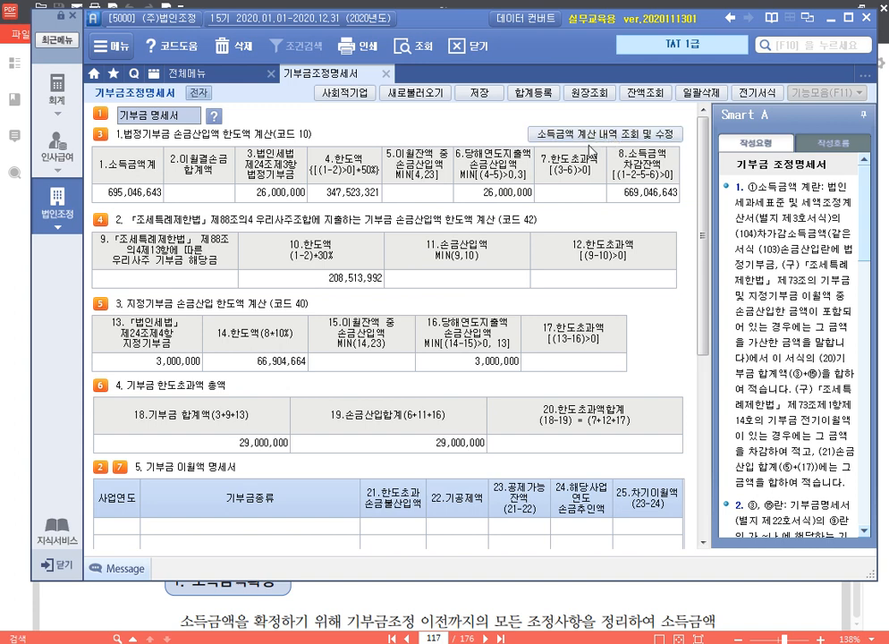
pyautogui.click(430, 93)
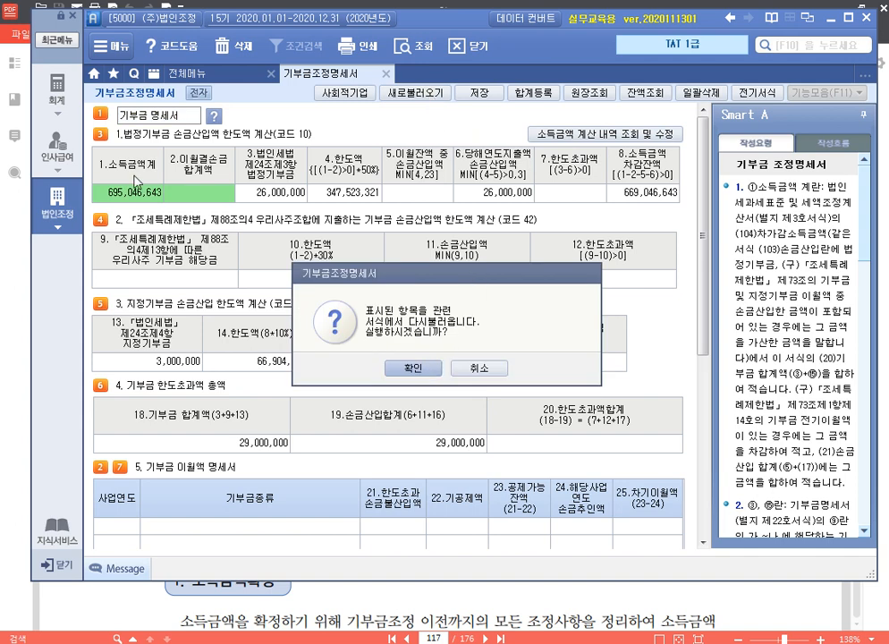
pyautogui.click(432, 369)
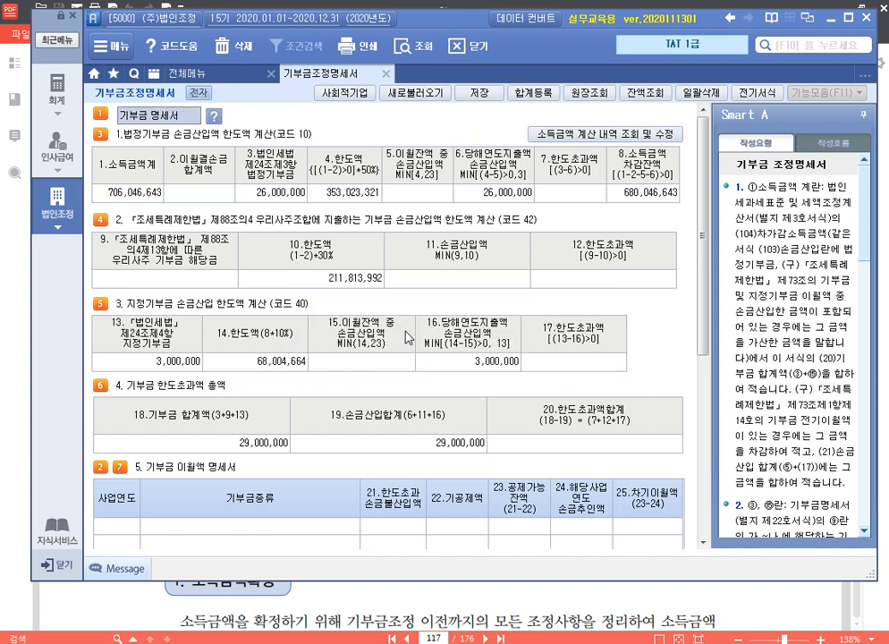
pyautogui.click(134, 192)
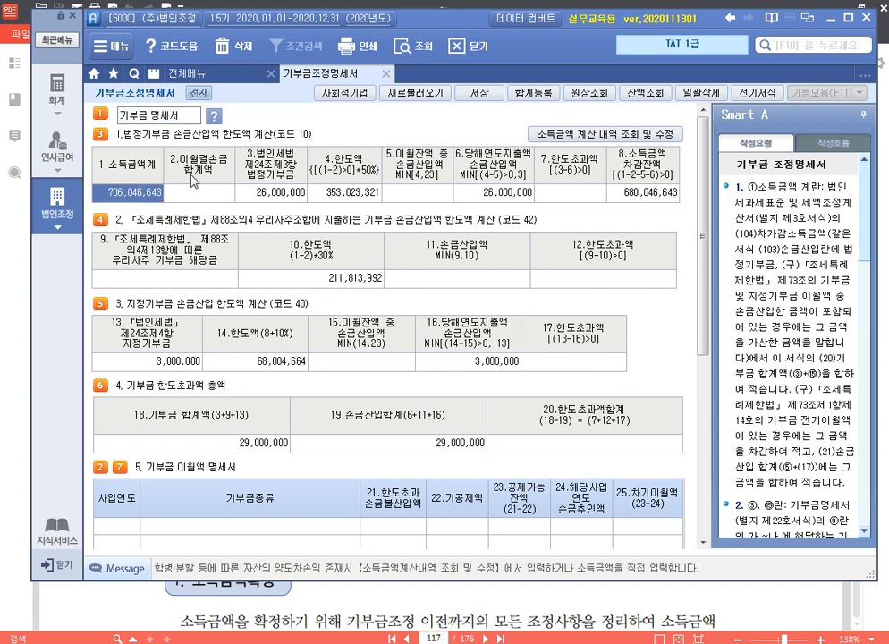
pyautogui.click(411, 92)
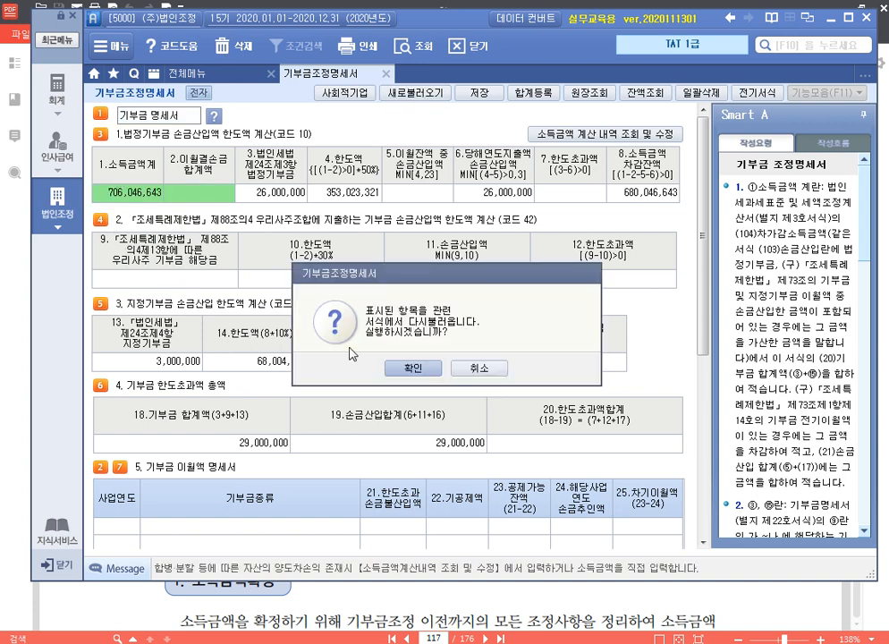
pyautogui.press('Return')
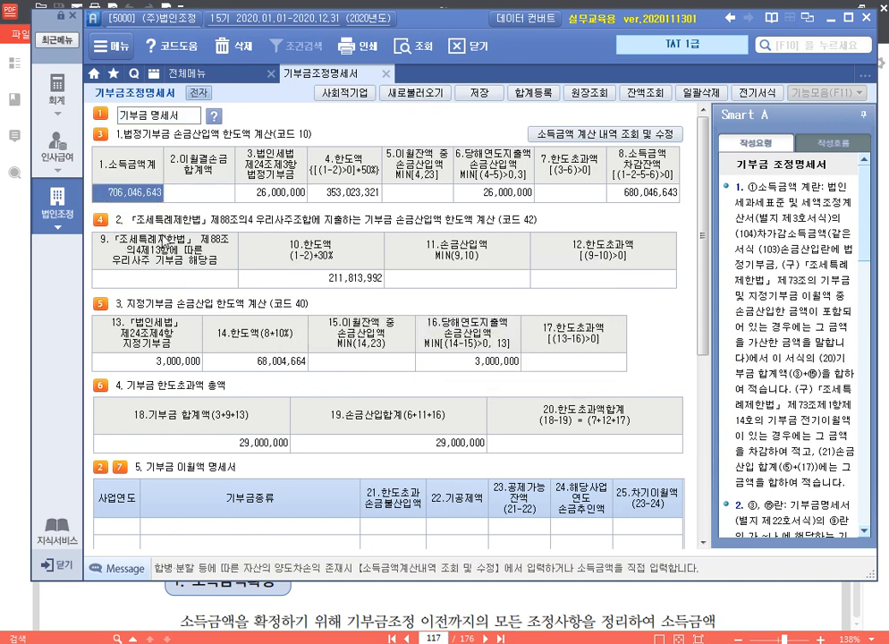
pyautogui.click(594, 135)
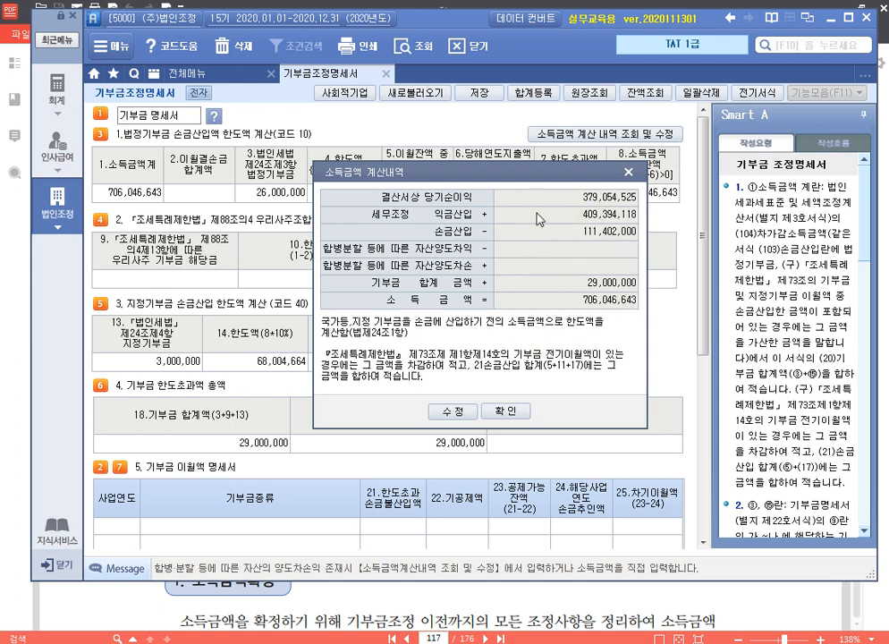
pyautogui.click(629, 172)
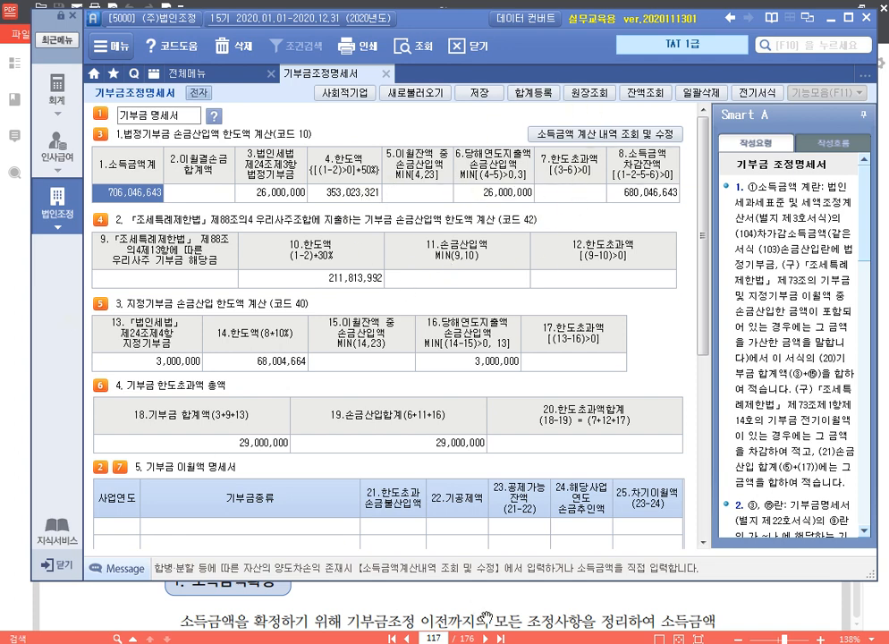
# Check the donation carryover table in the 알PDF workbook and add a 2018 제24조제4항 지정 기부금 row to 기부금 이월액 명세서.
pyautogui.hotkey('alt', 'Tab')
pyautogui.scroll(-2, 490, 430)
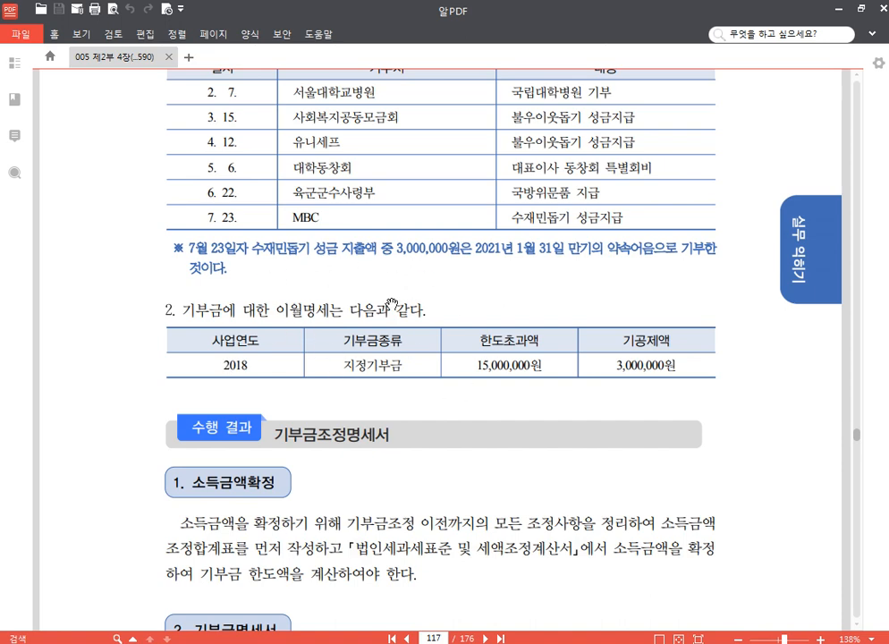
pyautogui.scroll(-2, 400, 318)
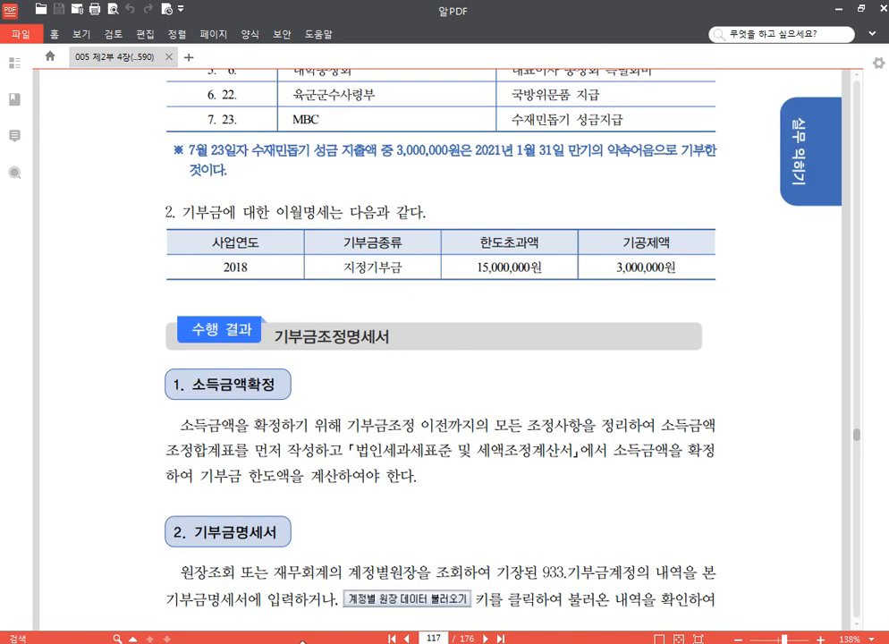
pyautogui.hotkey('alt', 'Tab')
pyautogui.click(124, 526)
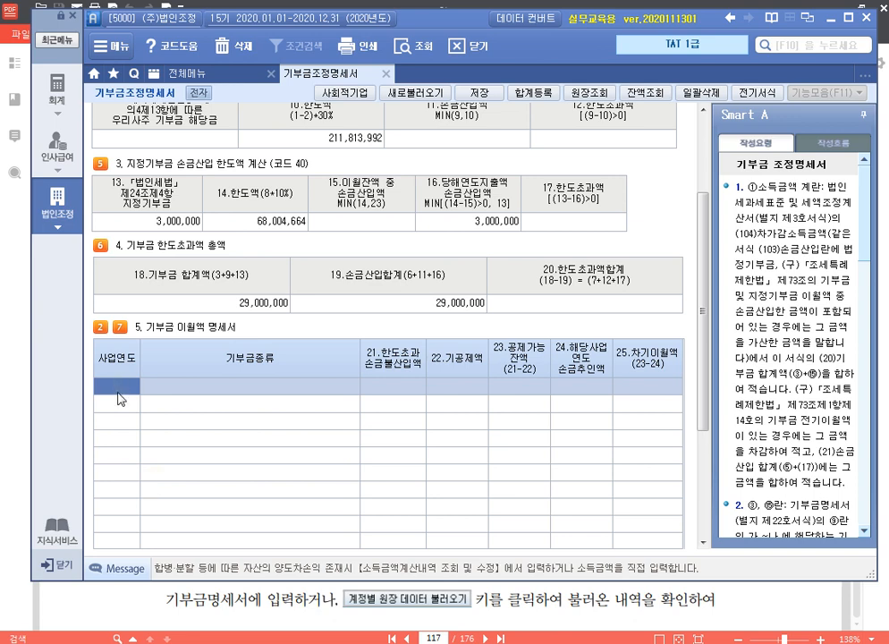
pyautogui.write('2018')
pyautogui.press('Return')
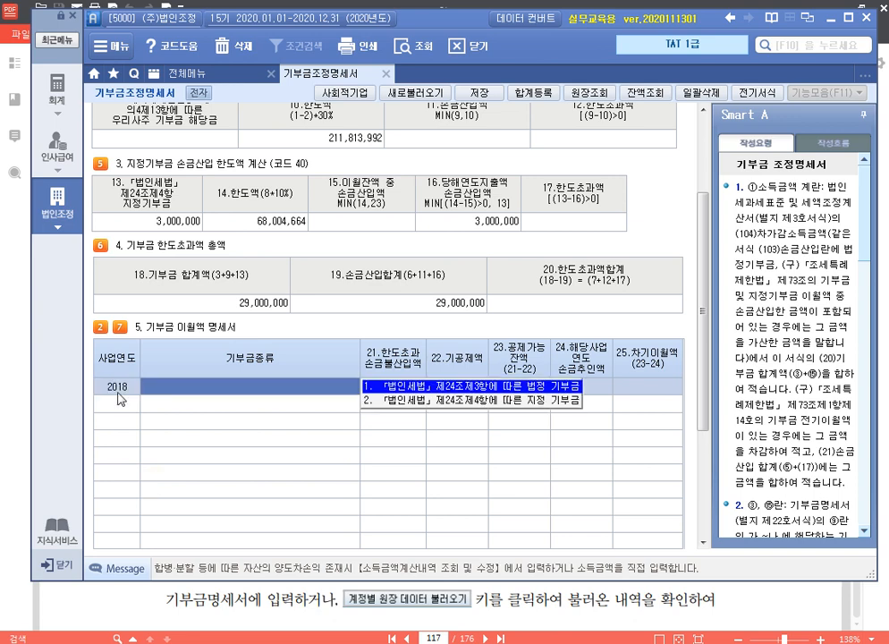
pyautogui.press('2')
pyautogui.press('Return')
# Set the 2018 carryover row's 한도초과 손금불산입액 to 15,000,000 and its 기공제액 to 3,000,000.
pyautogui.write('15000000')
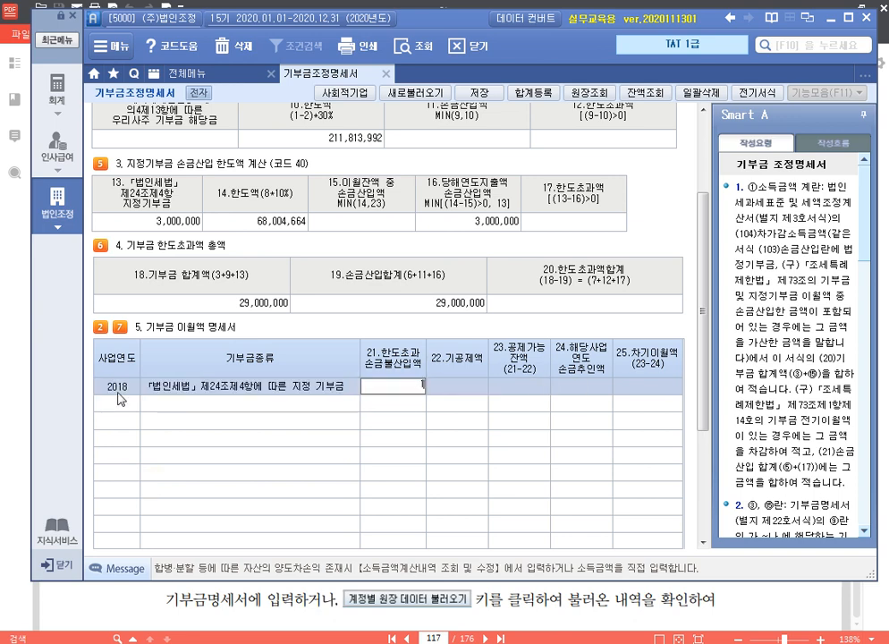
pyautogui.press('Return')
pyautogui.write('3000000')
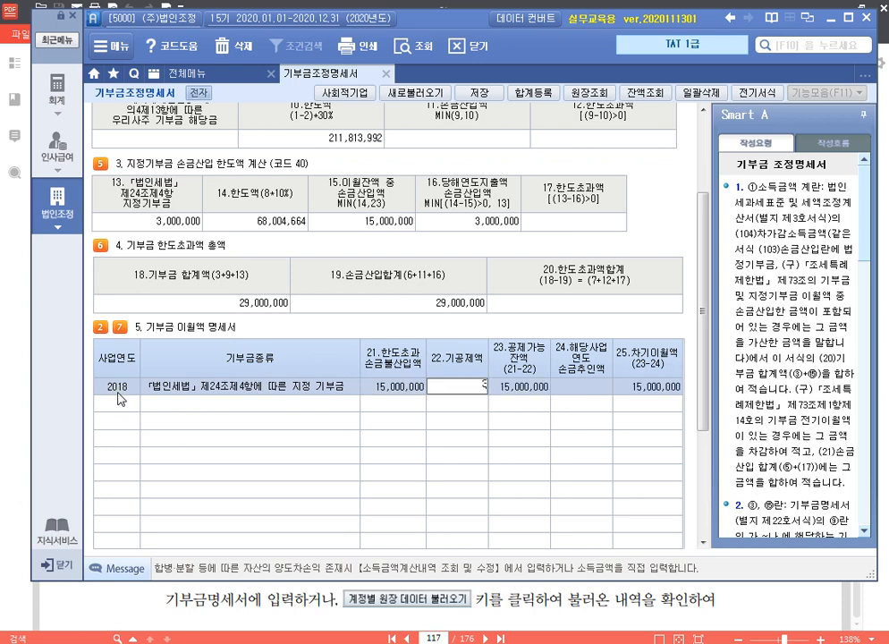
pyautogui.press('Return')
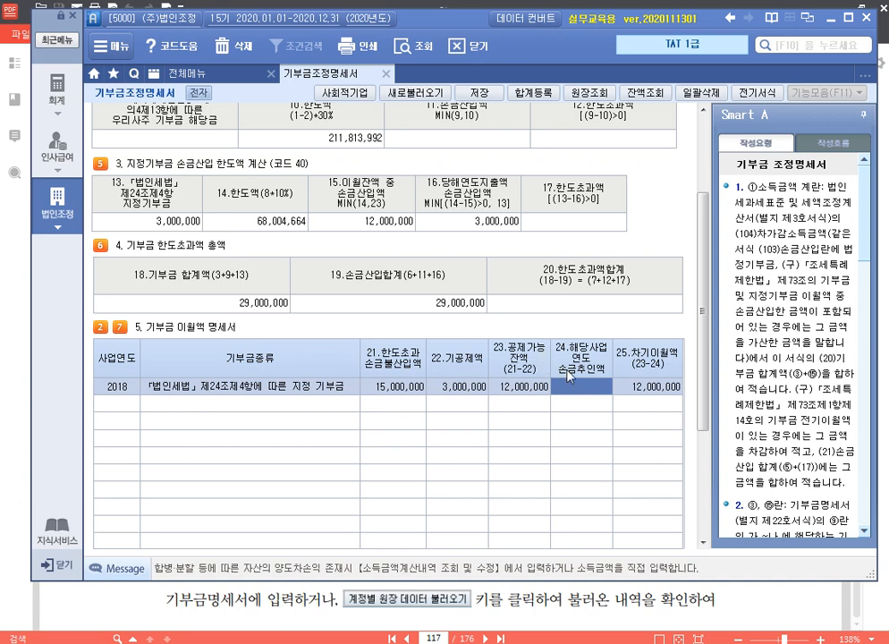
# Set the 해당사업연도 손금추인액 of the 2018 row in 기부금 이월액 명세서 to 12,000,000.
pyautogui.click(384, 221)
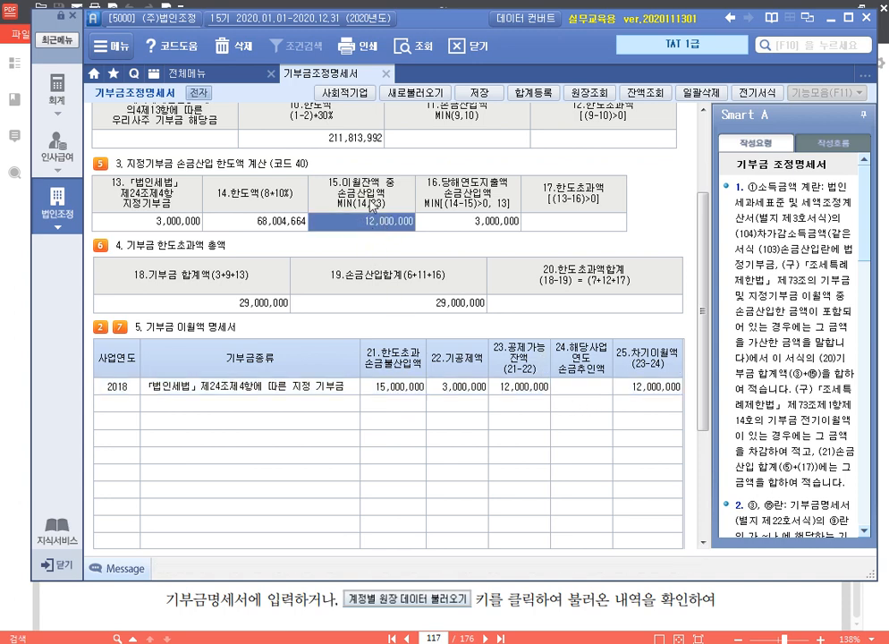
pyautogui.click(592, 389)
pyautogui.write('12000000')
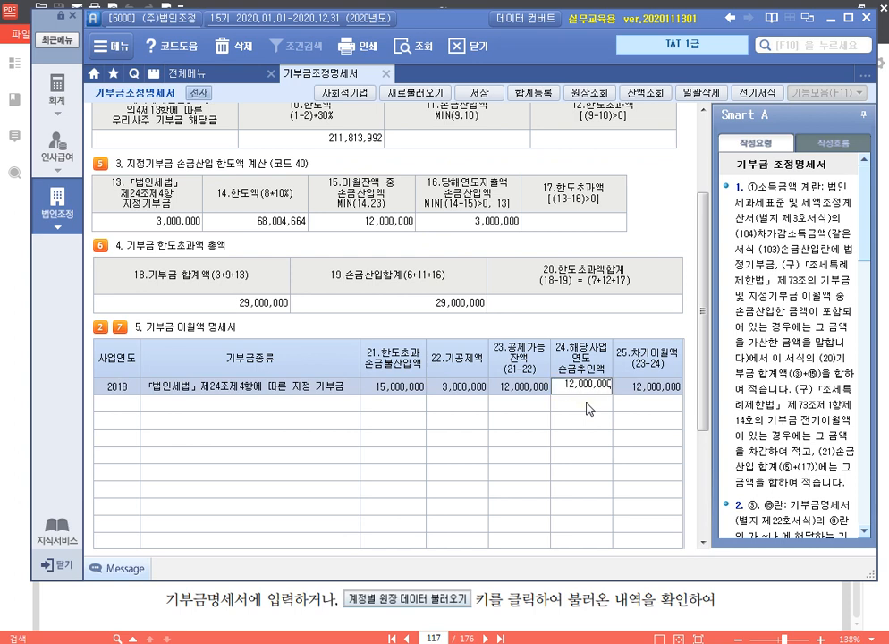
pyautogui.press('Return')
pyautogui.press('Up')
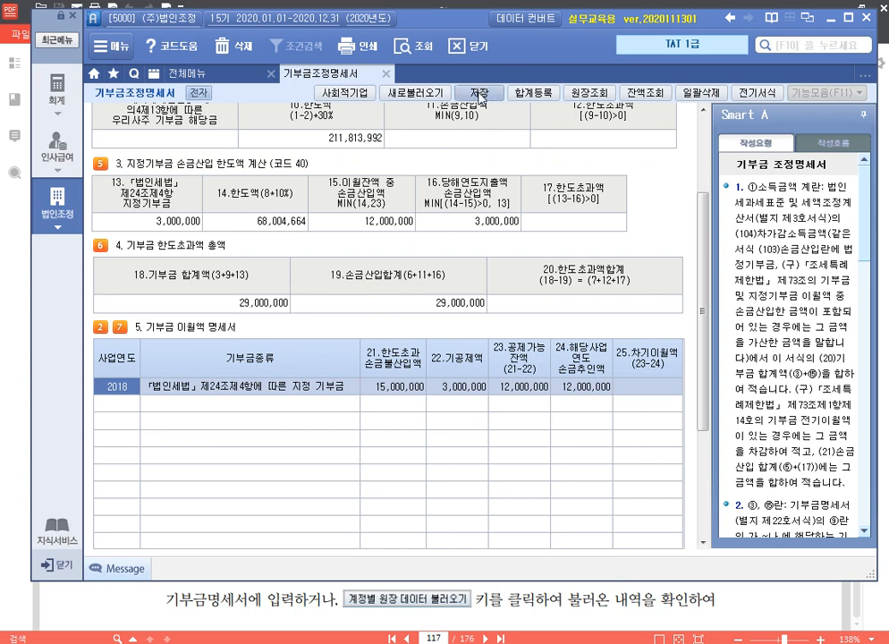
# Save the 기부금조정명세서 and close the form.
pyautogui.click(486, 93)
pyautogui.press('Return')
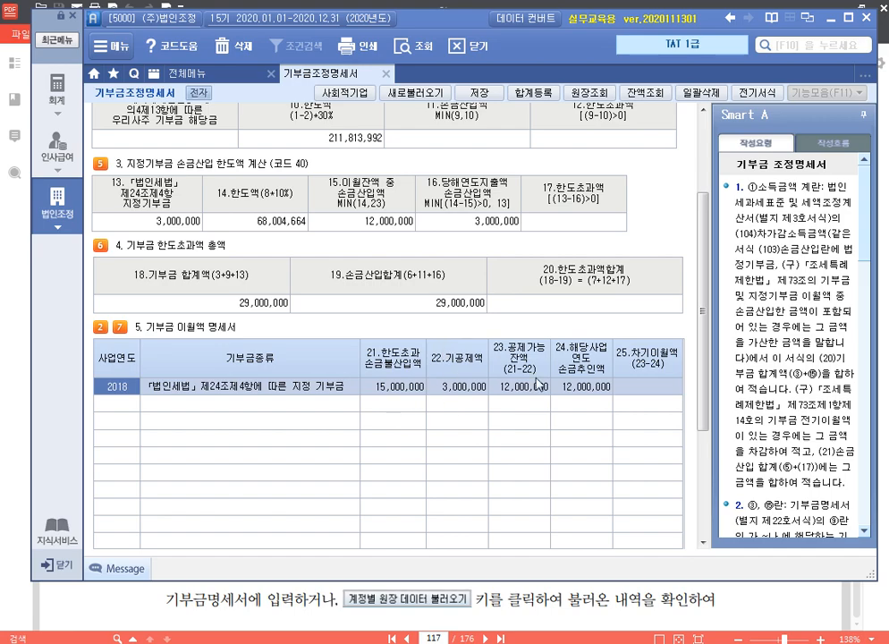
pyautogui.click(386, 74)
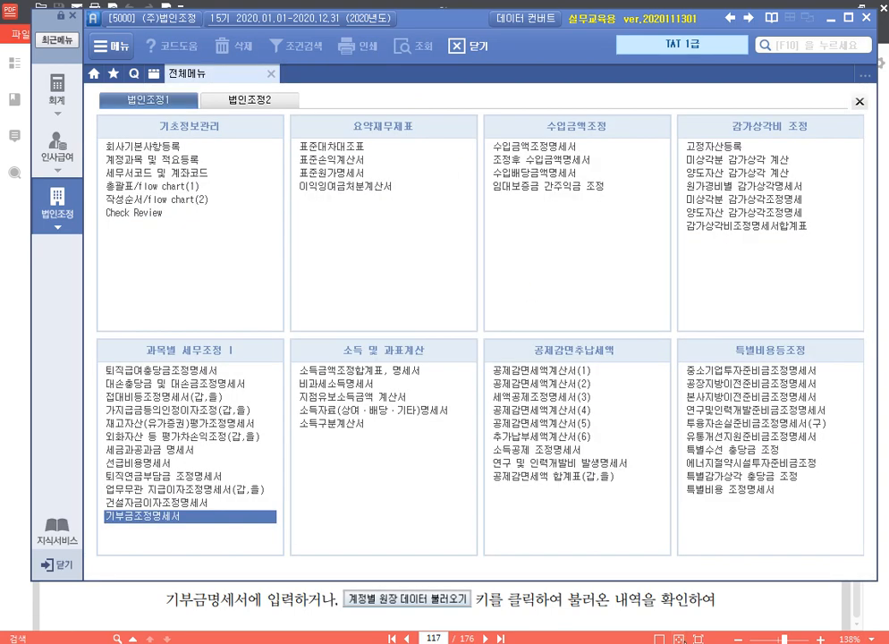
# Switch to the 알PDF workbook, find the 소득금액조정합계표 exercise and read its 수행 내용 and 수행 결과.
pyautogui.click(692, 607)
pyautogui.scroll(-5, 491, 352)
pyautogui.scroll(-12, 491, 353)
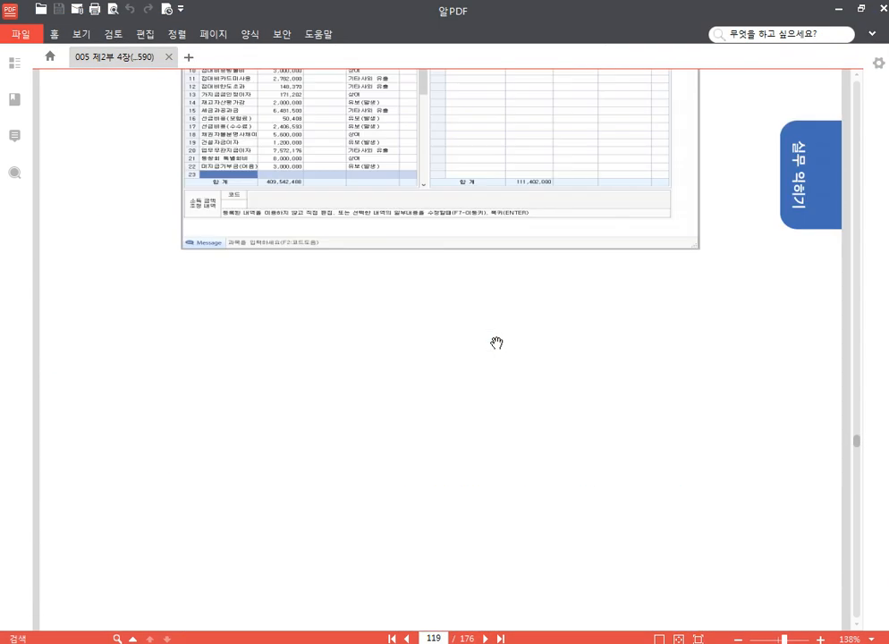
pyautogui.scroll(-15, 505, 343)
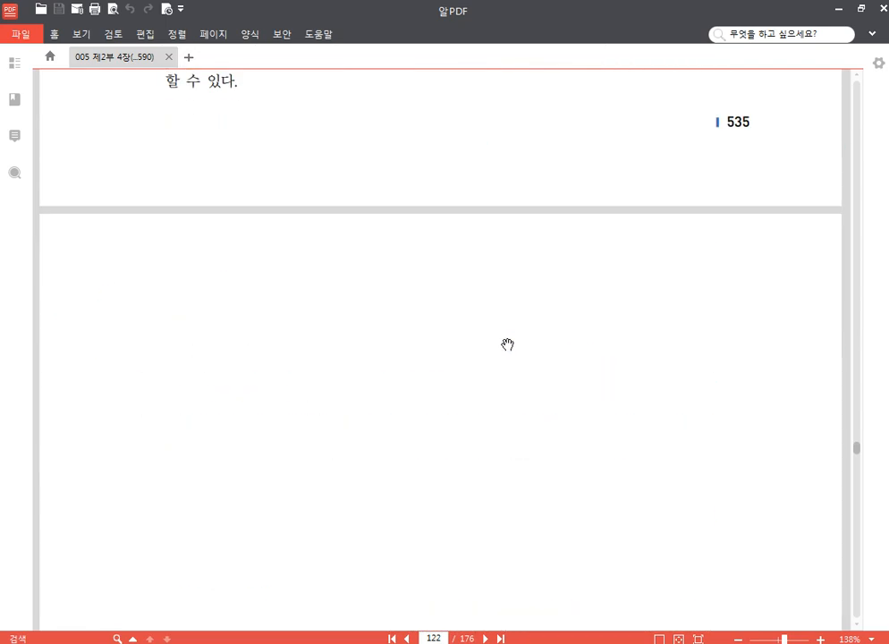
pyautogui.scroll(6, 507, 340)
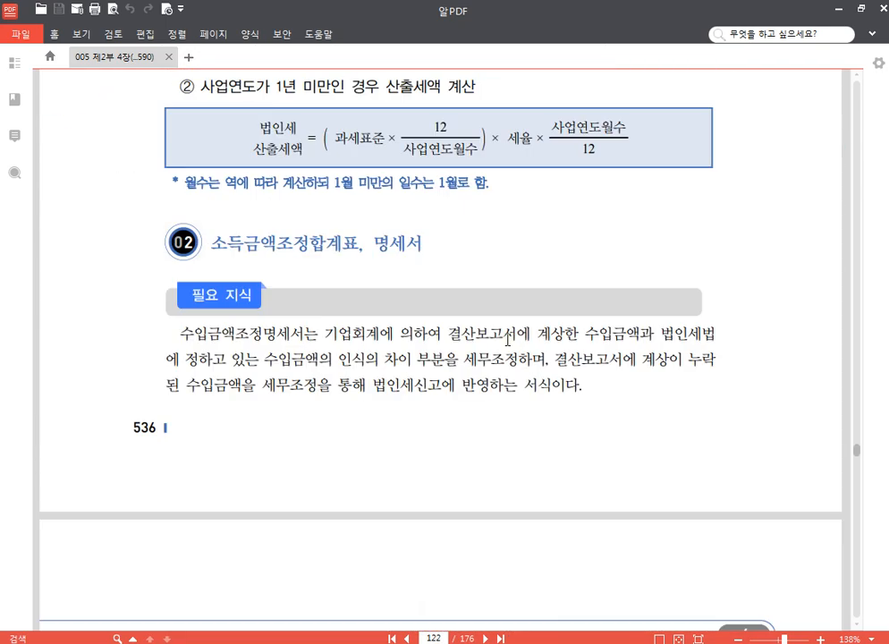
pyautogui.scroll(-15, 507, 340)
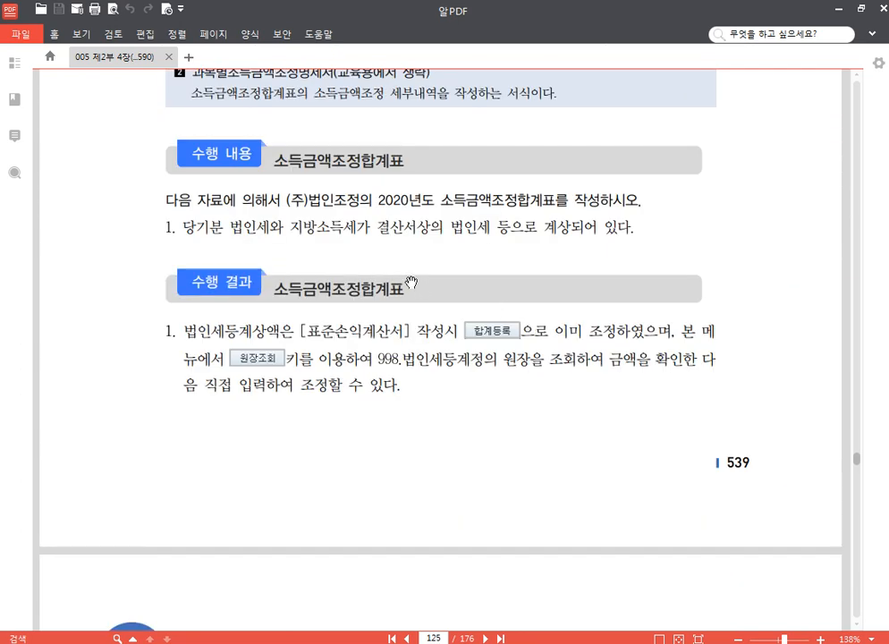
pyautogui.scroll(1, 402, 268)
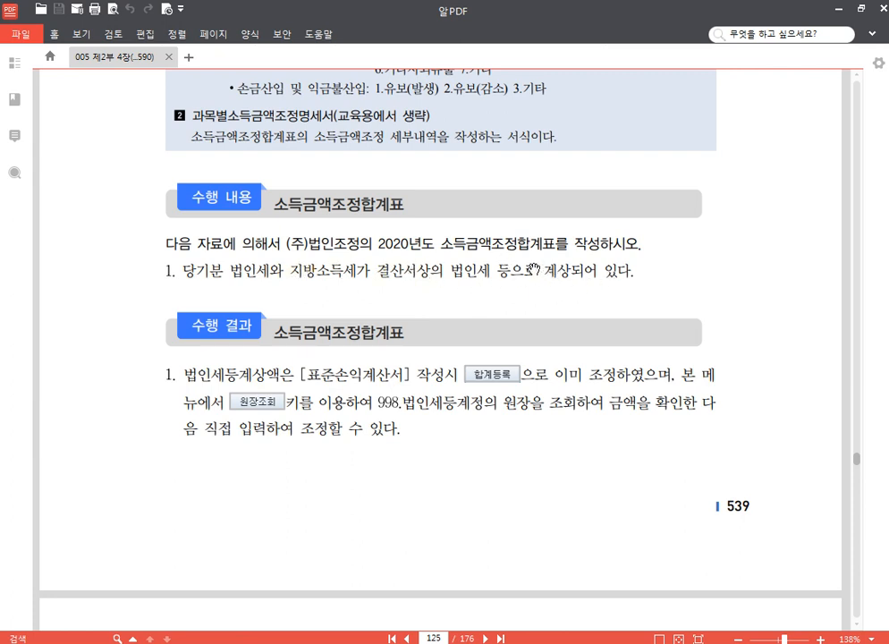
# Switch to 더존 iPlus, review the 법인세등 adjustment in the 합계등록 of 표준손익계산서, and close the form.
pyautogui.moveTo(288, 641)
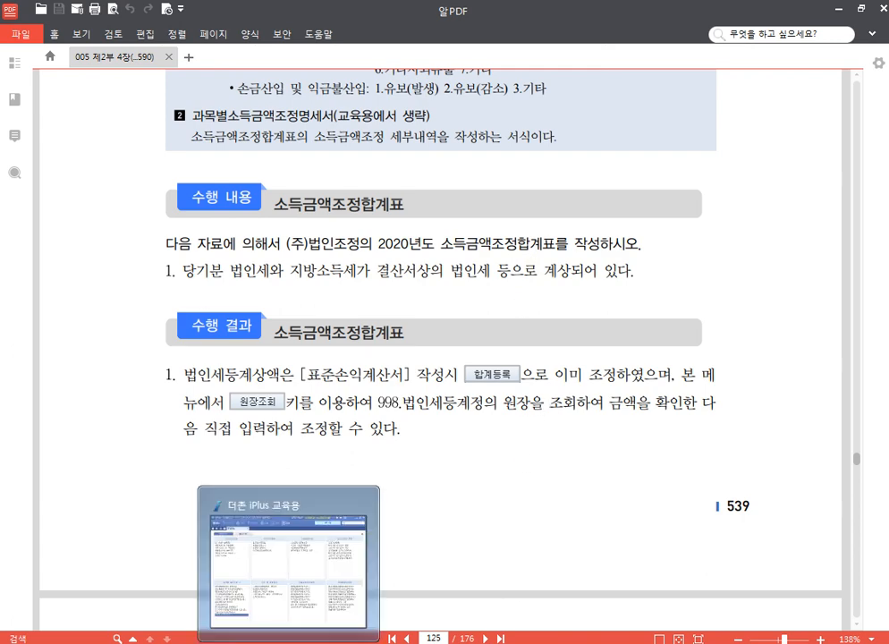
pyautogui.click(290, 576)
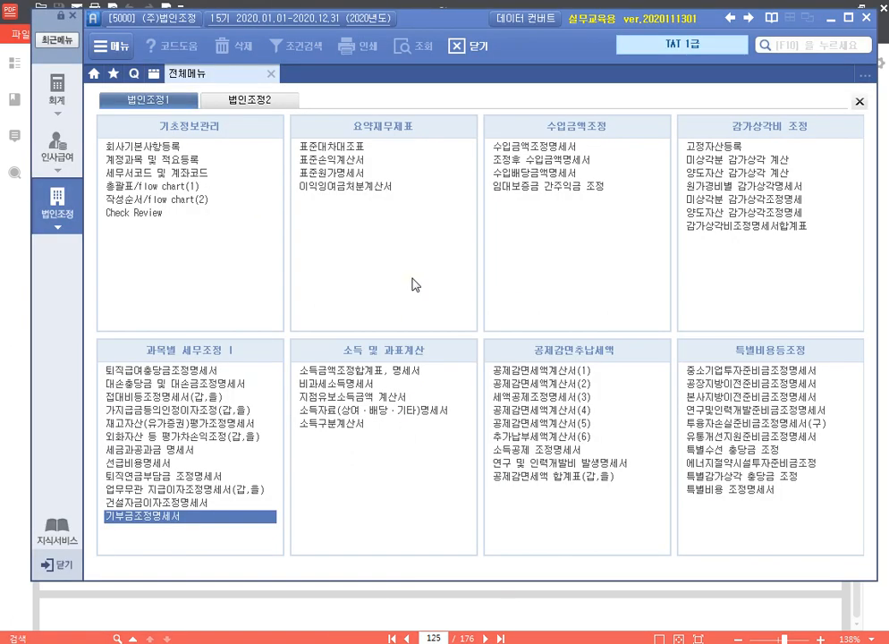
pyautogui.click(366, 160)
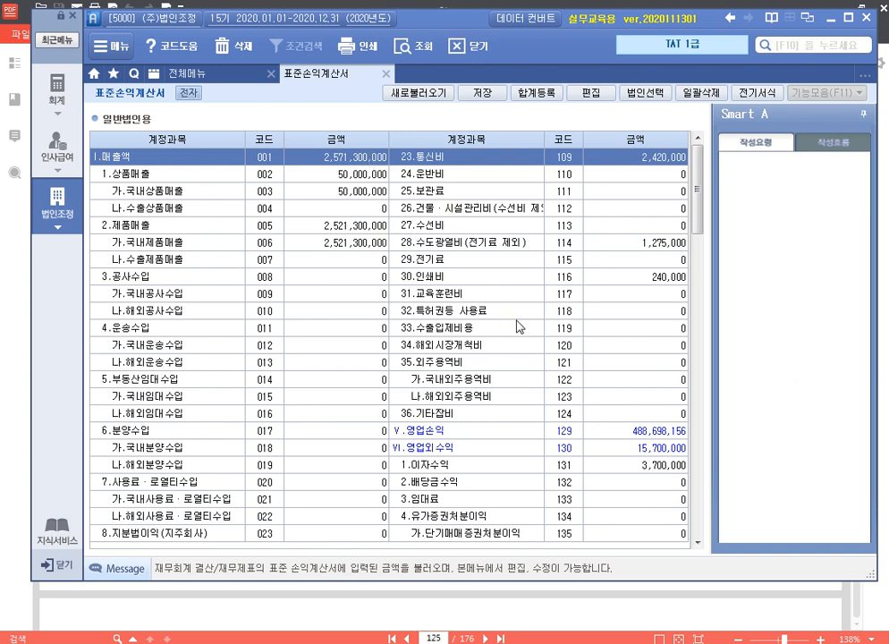
pyautogui.click(540, 93)
pyautogui.click(433, 397)
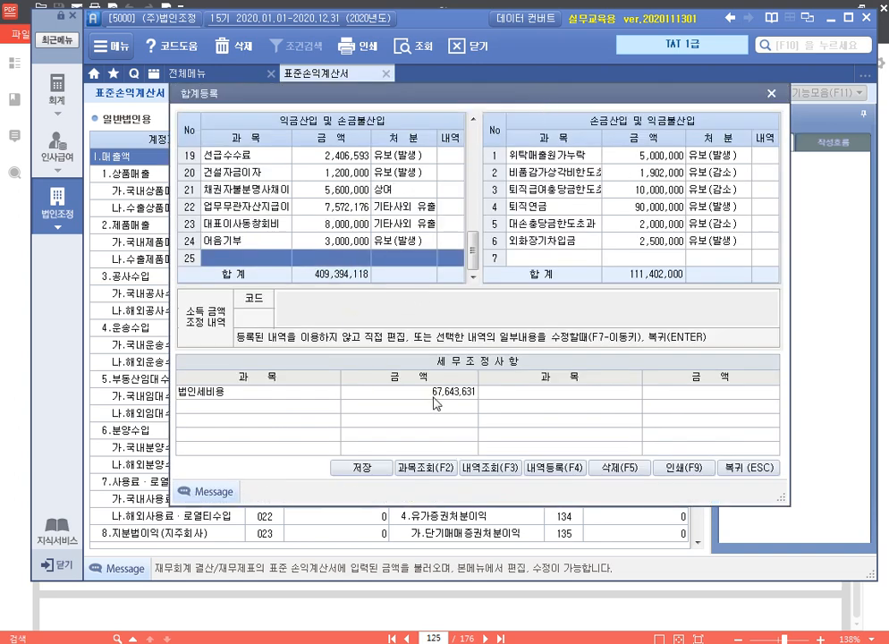
pyautogui.scroll(6, 366, 201)
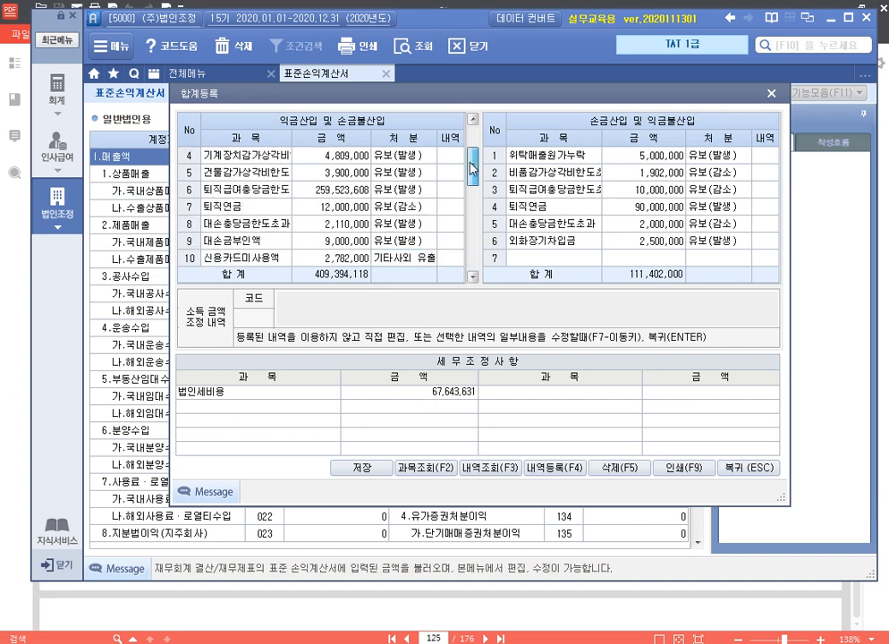
pyautogui.click(348, 156)
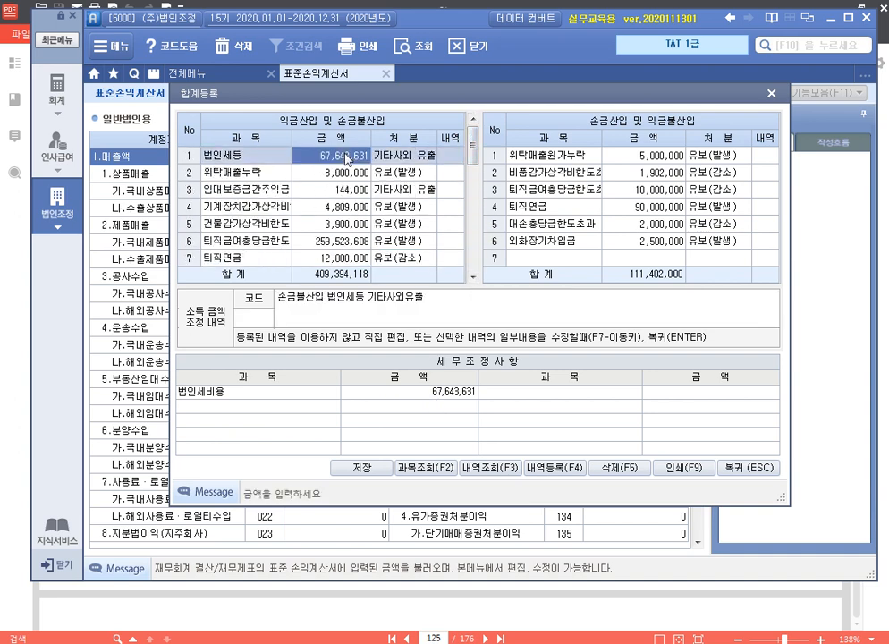
pyautogui.click(770, 95)
pyautogui.click(386, 74)
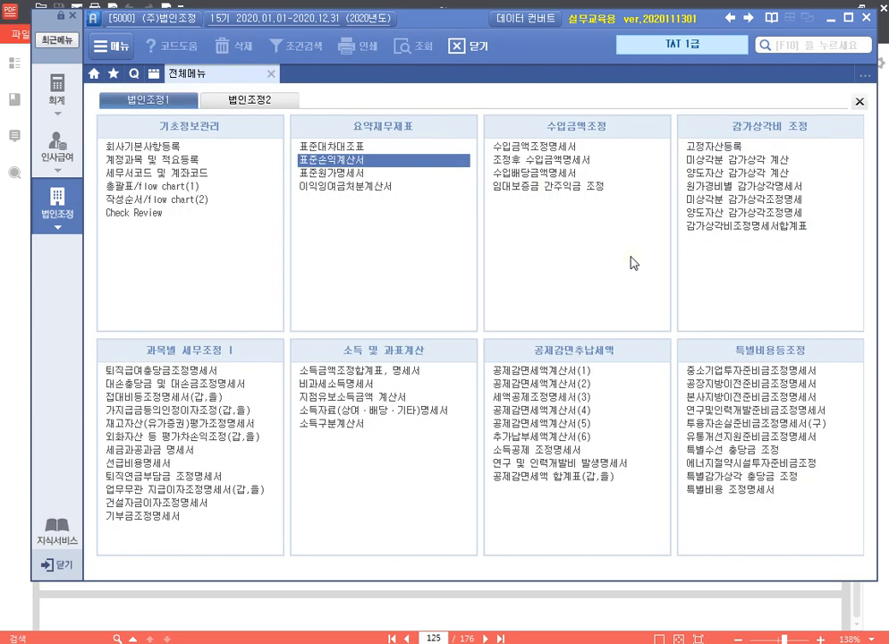
# Return to the 알PDF workbook and look through the following chapters to find the 소득구분계산서 exercise.
pyautogui.click(697, 613)
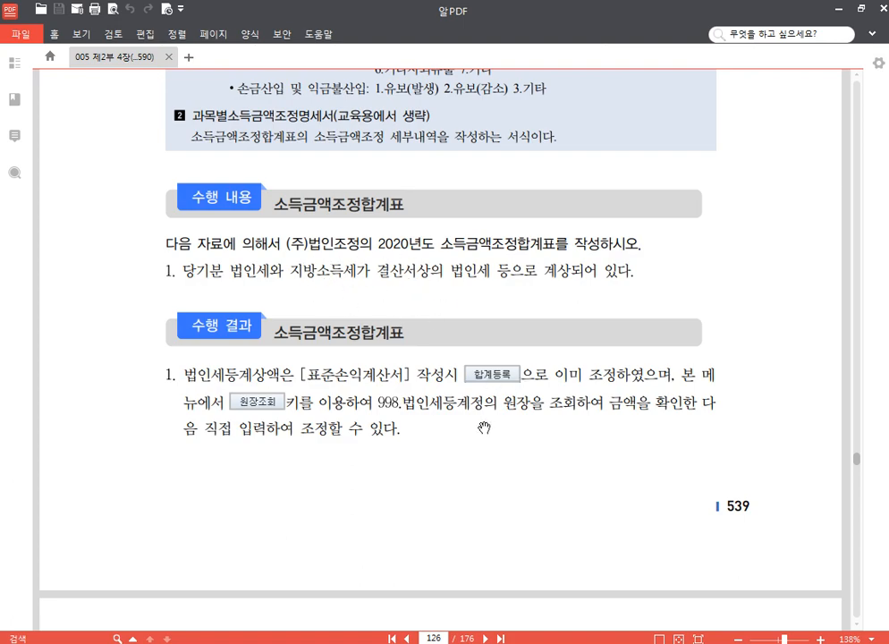
pyautogui.scroll(-10, 480, 445)
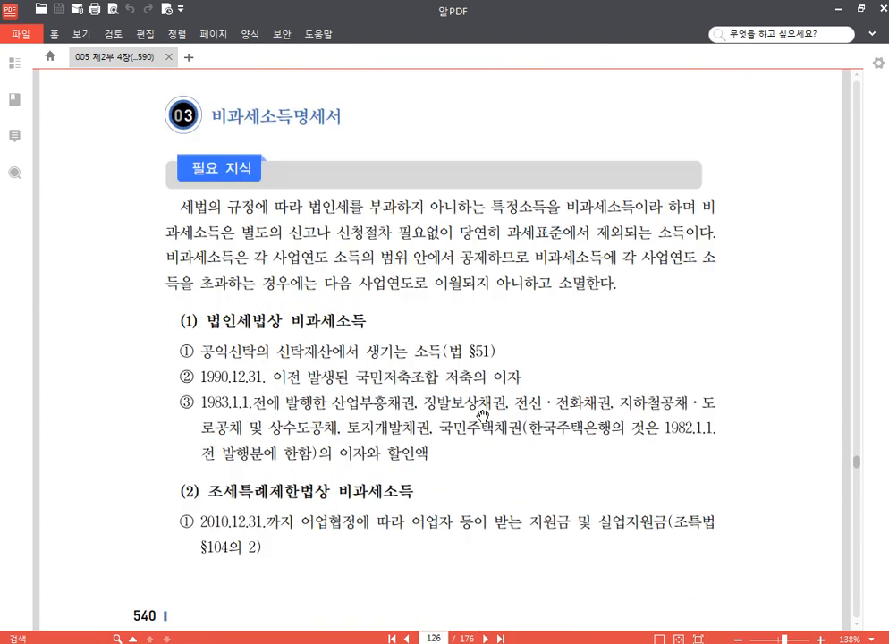
pyautogui.scroll(-5, 481, 419)
pyautogui.scroll(-15, 468, 386)
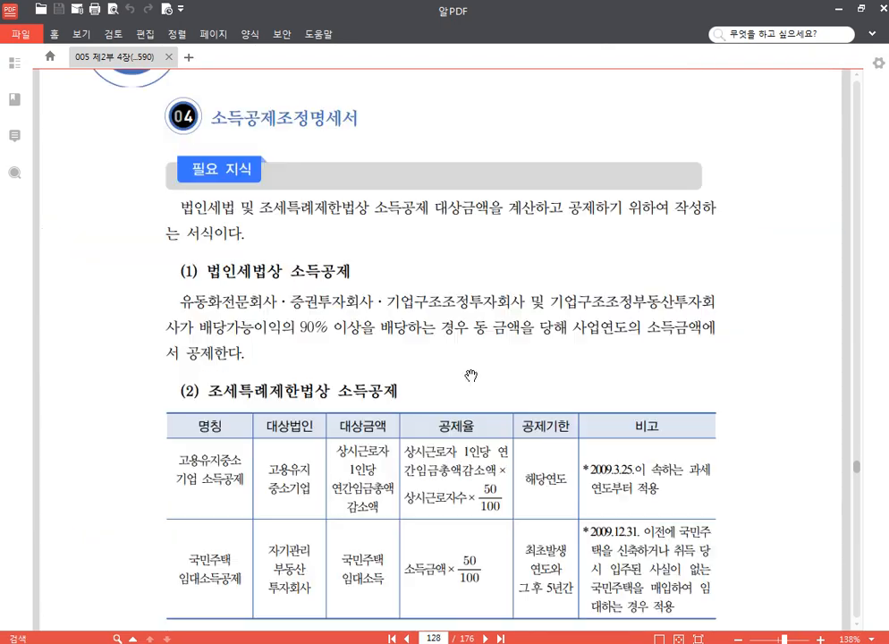
pyautogui.scroll(5, 477, 363)
pyautogui.scroll(-15, 483, 361)
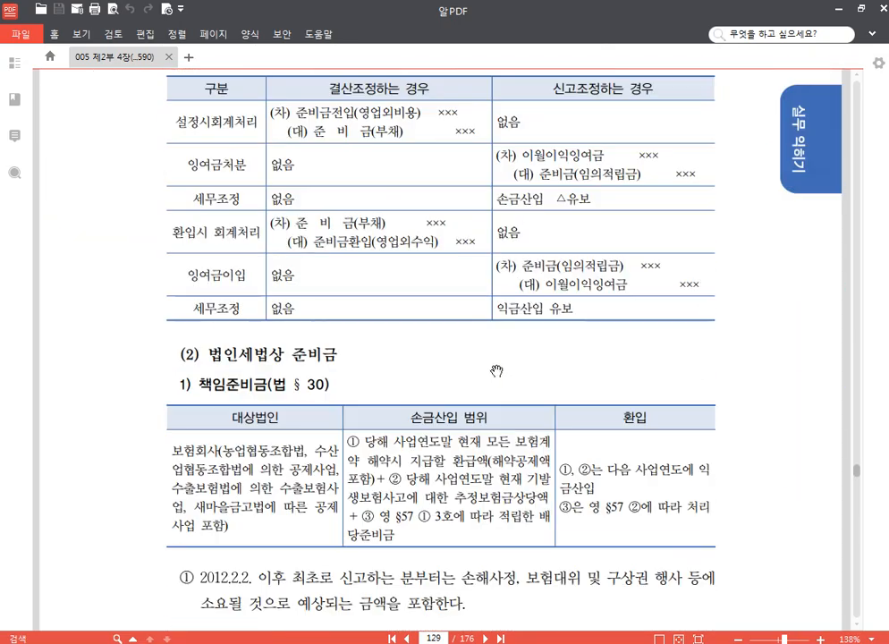
pyautogui.scroll(-20, 493, 356)
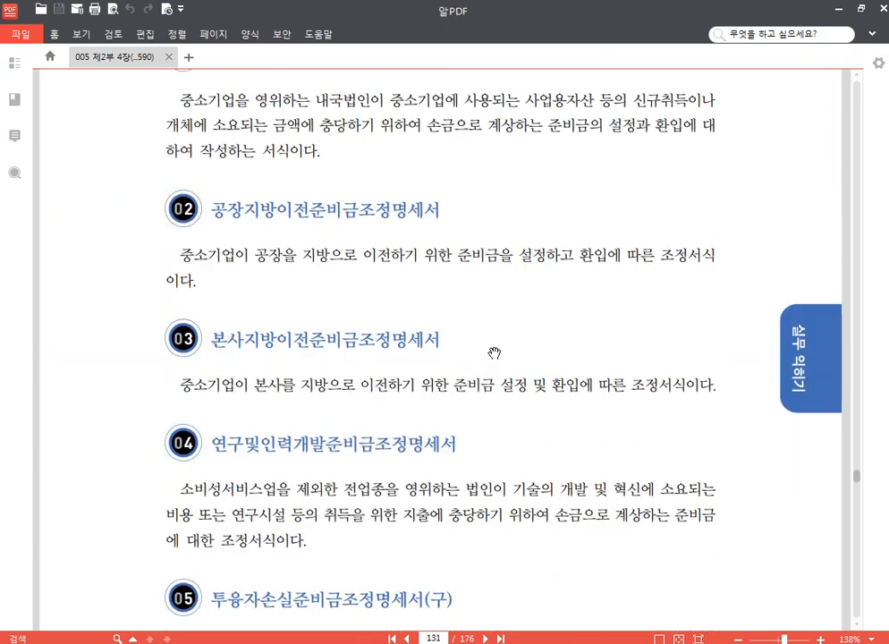
pyautogui.scroll(-15, 480, 348)
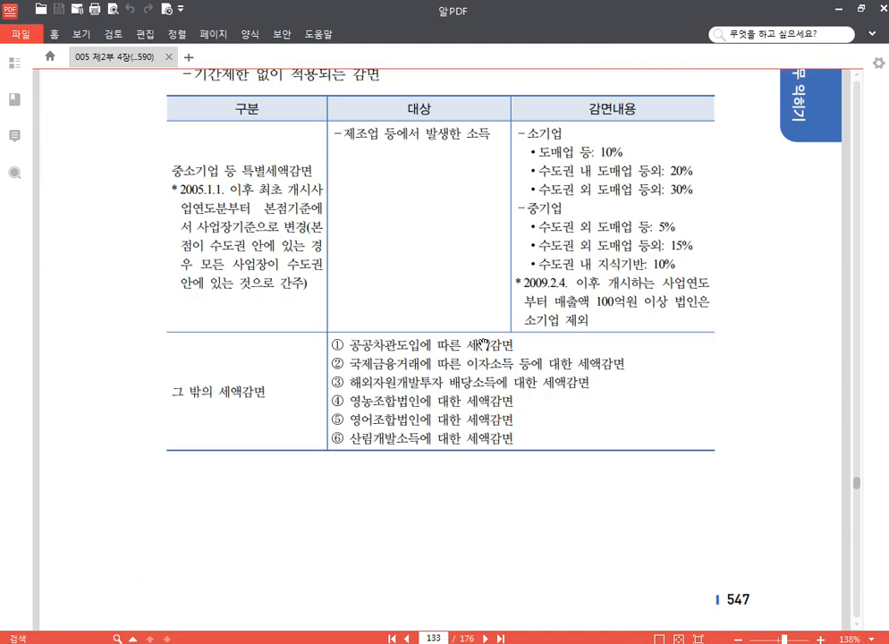
pyautogui.scroll(-20, 508, 348)
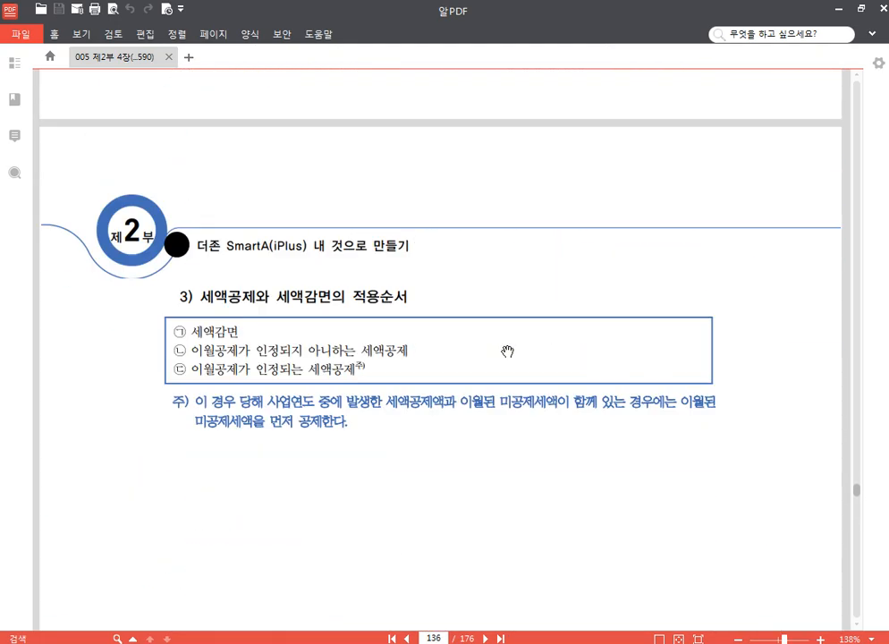
pyautogui.scroll(-5, 492, 338)
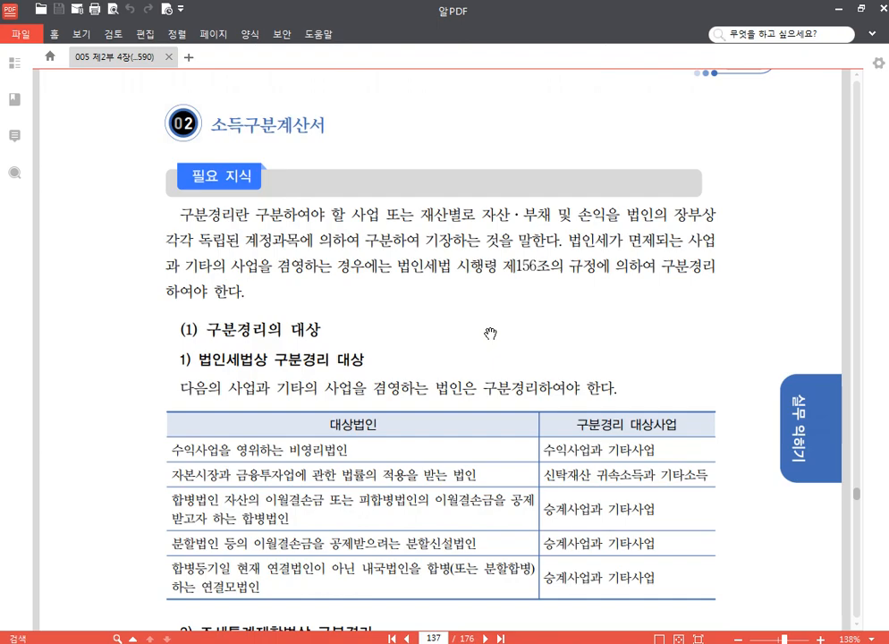
pyautogui.scroll(8, 492, 336)
pyautogui.scroll(-12, 496, 338)
pyautogui.scroll(-20, 495, 338)
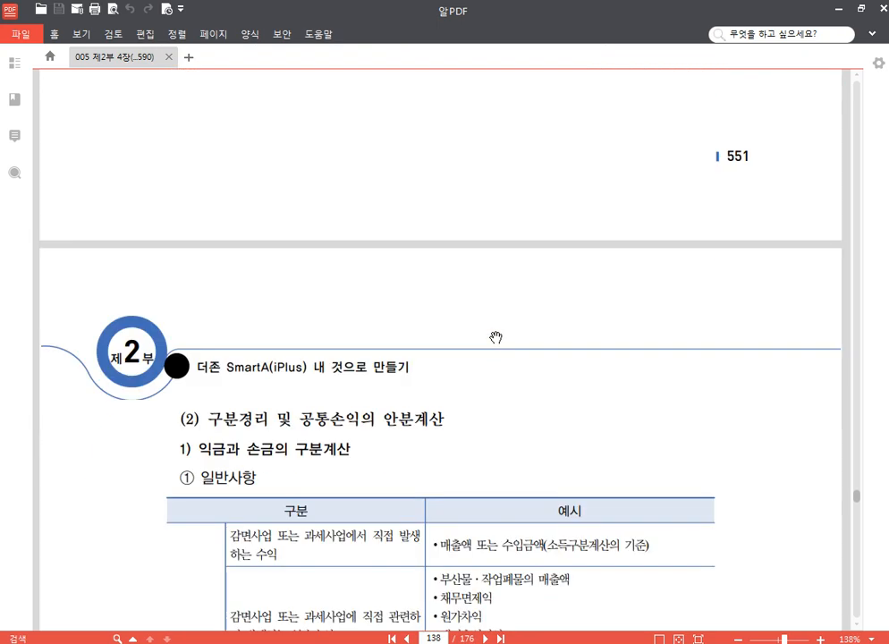
pyautogui.scroll(-15, 492, 337)
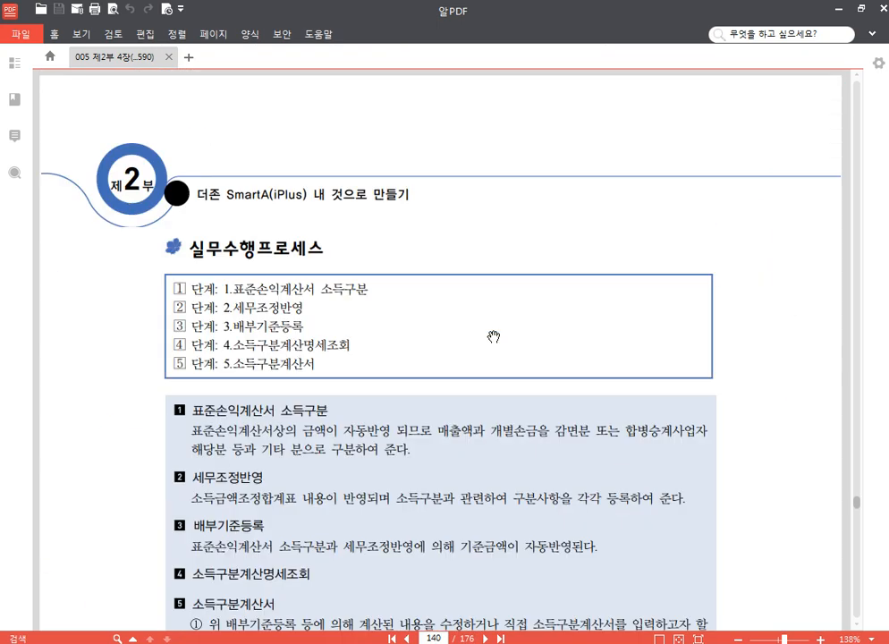
pyautogui.scroll(-5, 492, 333)
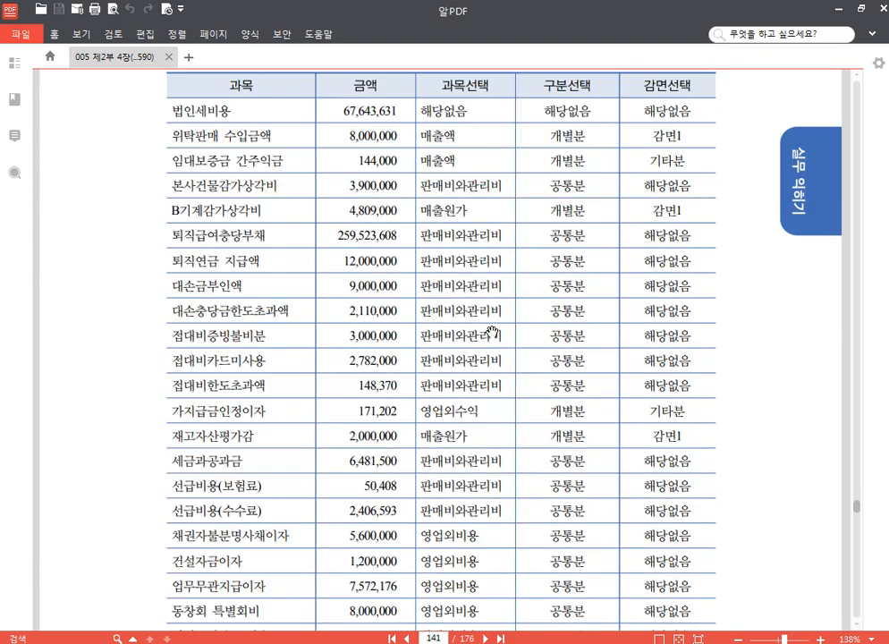
# Examine the 소득구분계산서 exercise's conditions and its classification tables for 익금산입 및 손금불산입 and 손금산입 및 익금불산입.
pyautogui.scroll(3, 492, 332)
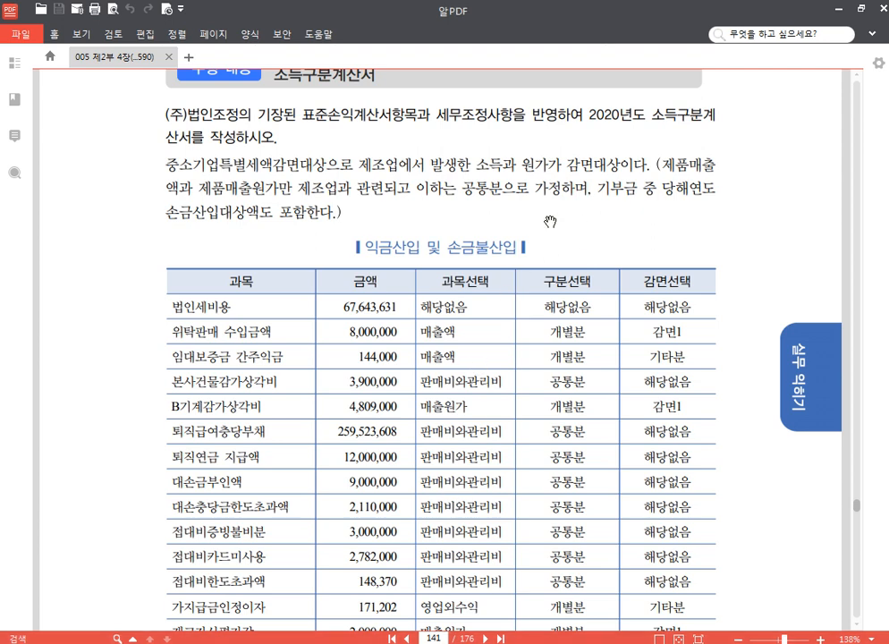
pyautogui.scroll(2, 543, 224)
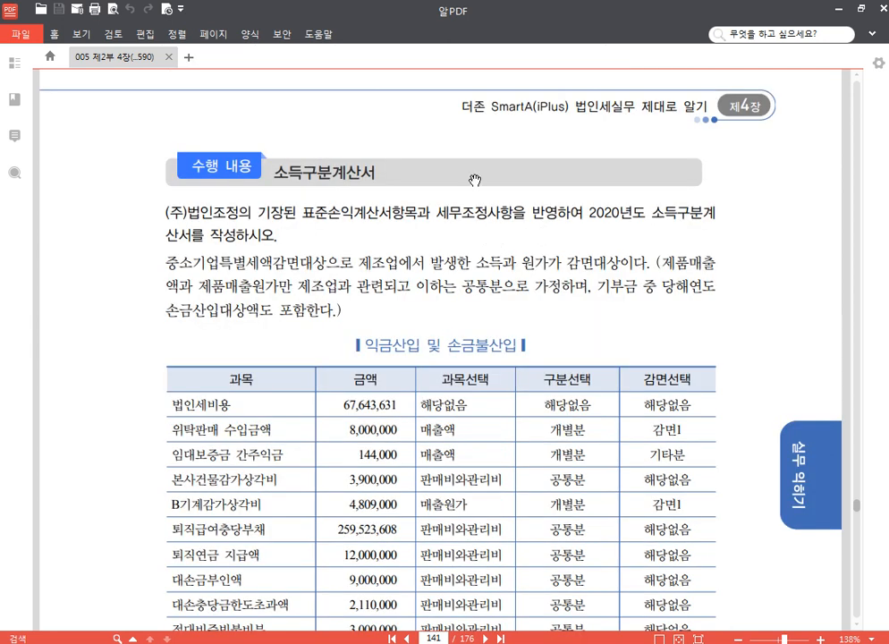
pyautogui.scroll(-2, 463, 314)
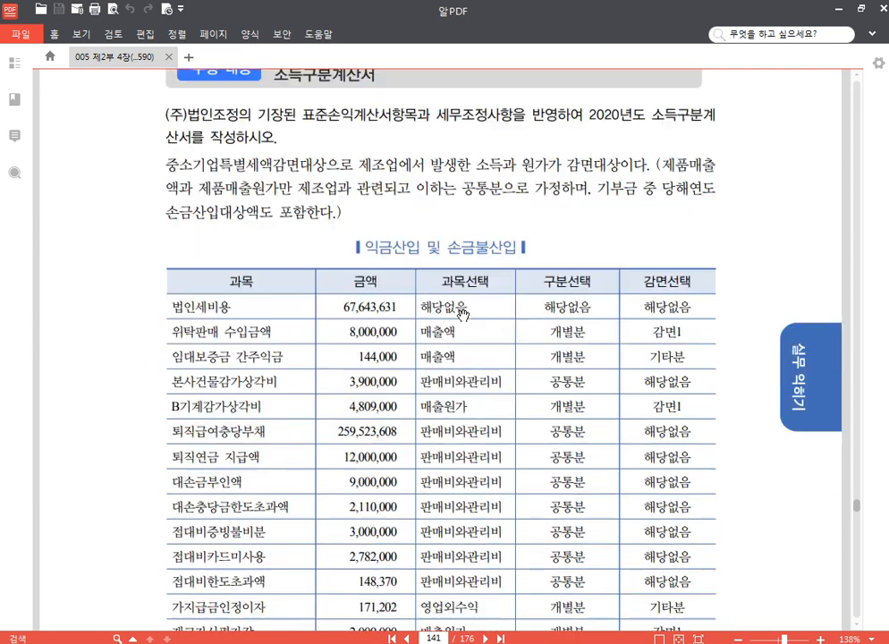
pyautogui.scroll(-2, 457, 312)
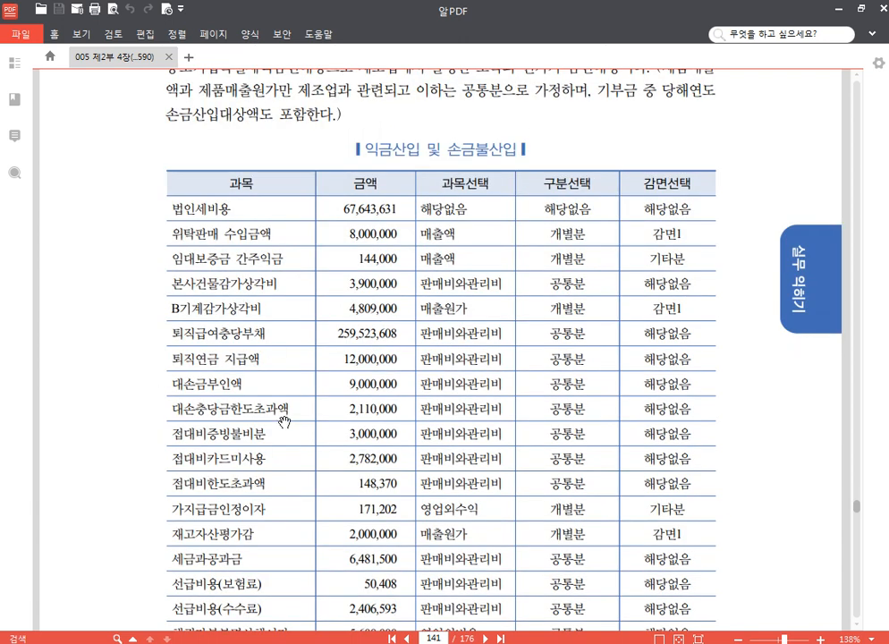
pyautogui.scroll(-2, 279, 422)
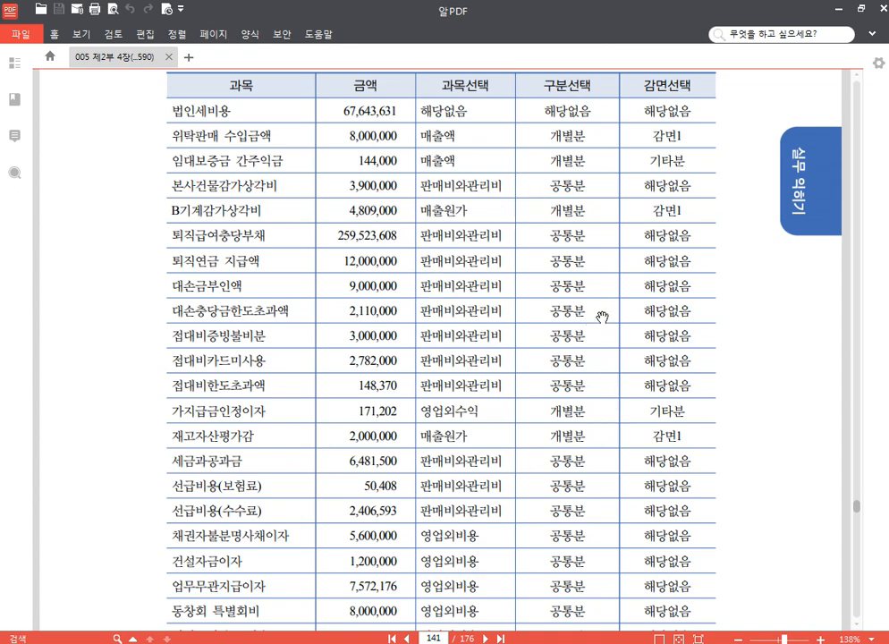
pyautogui.scroll(-4, 578, 438)
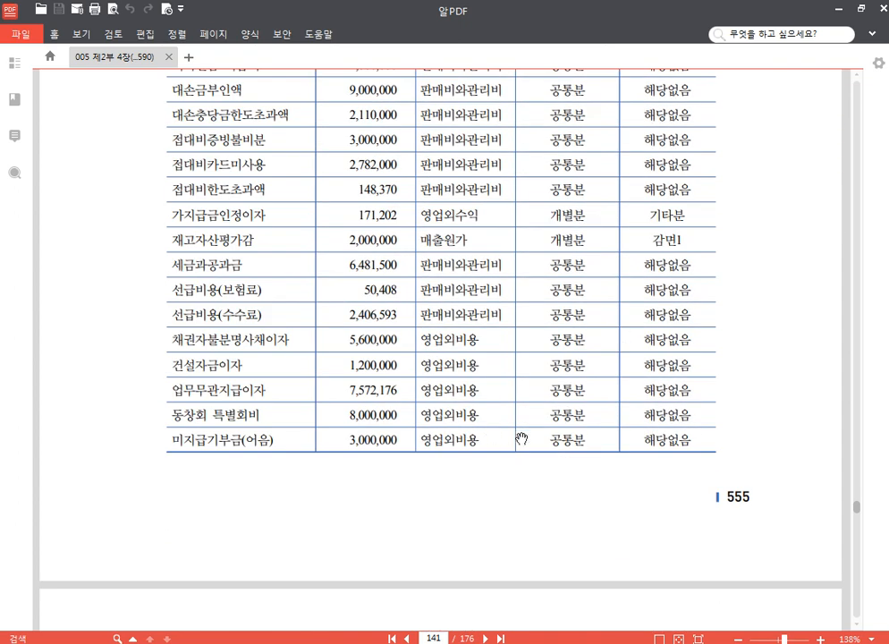
pyautogui.scroll(-10, 520, 439)
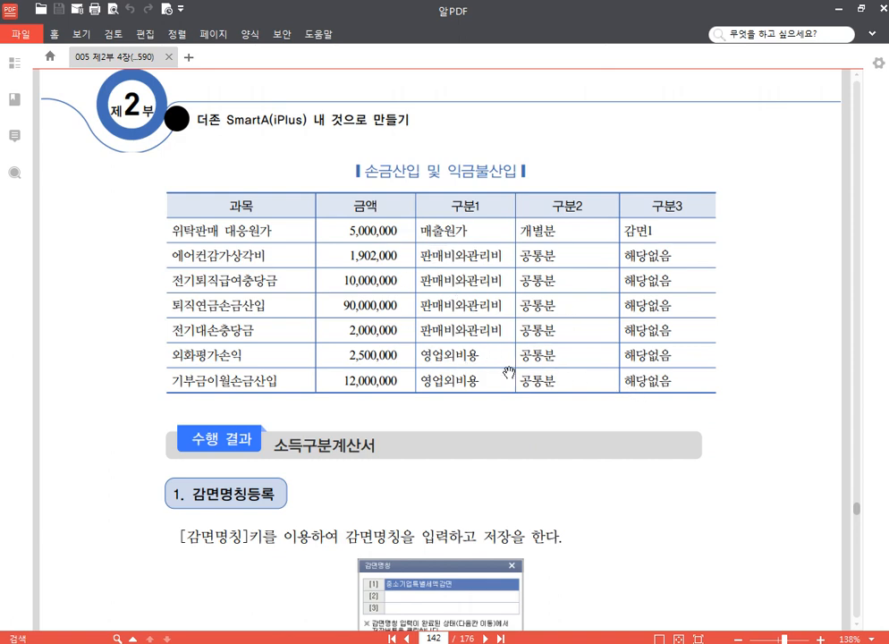
# Read the 소득구분계산서 exercise's 수행 결과, from 감면명칭등록 through 표준손익계산서 소득구분, 세무조정반영 and 배부기준등록 to the completed form.
pyautogui.scroll(6, 508, 372)
pyautogui.scroll(-14, 493, 360)
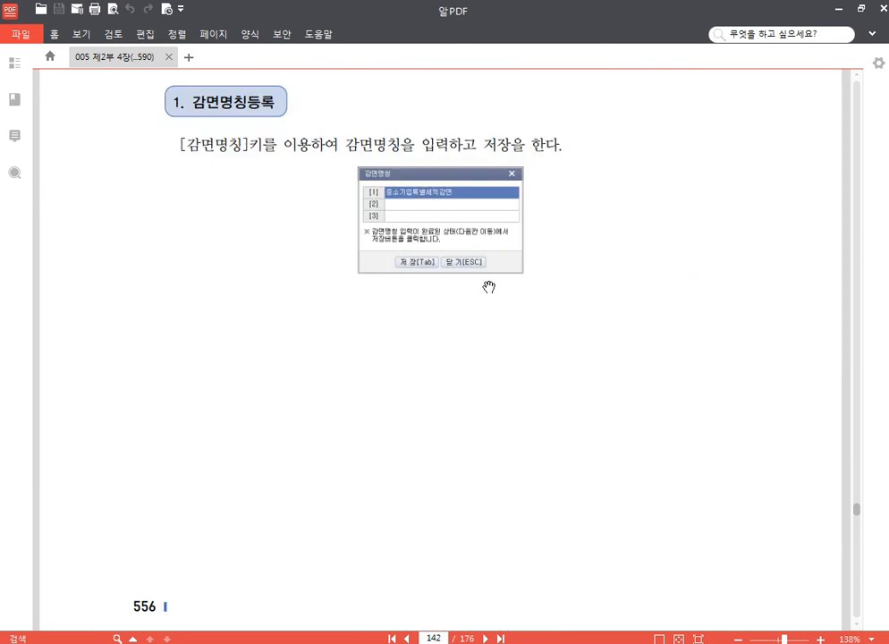
pyautogui.scroll(-2, 500, 336)
pyautogui.scroll(-10, 517, 344)
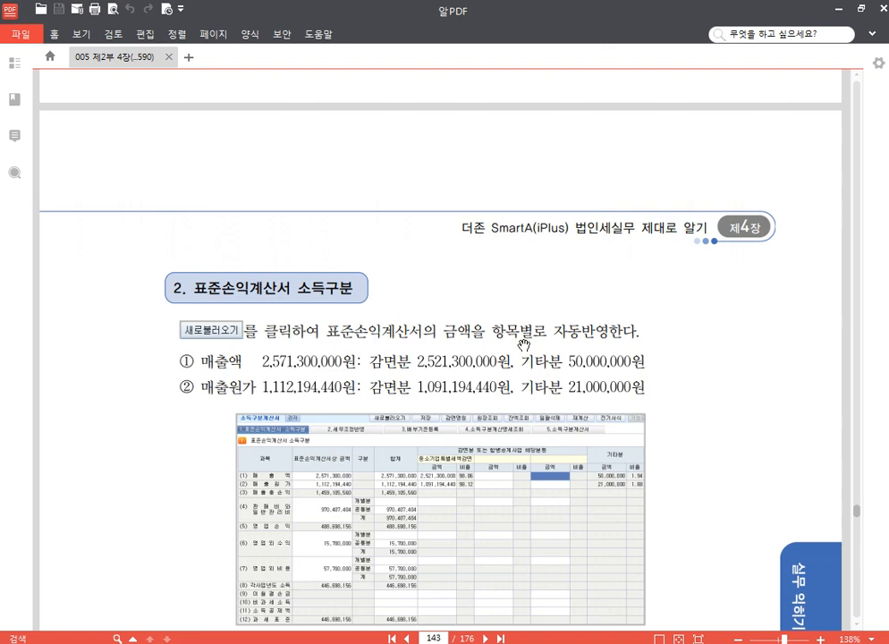
pyautogui.scroll(-2, 524, 345)
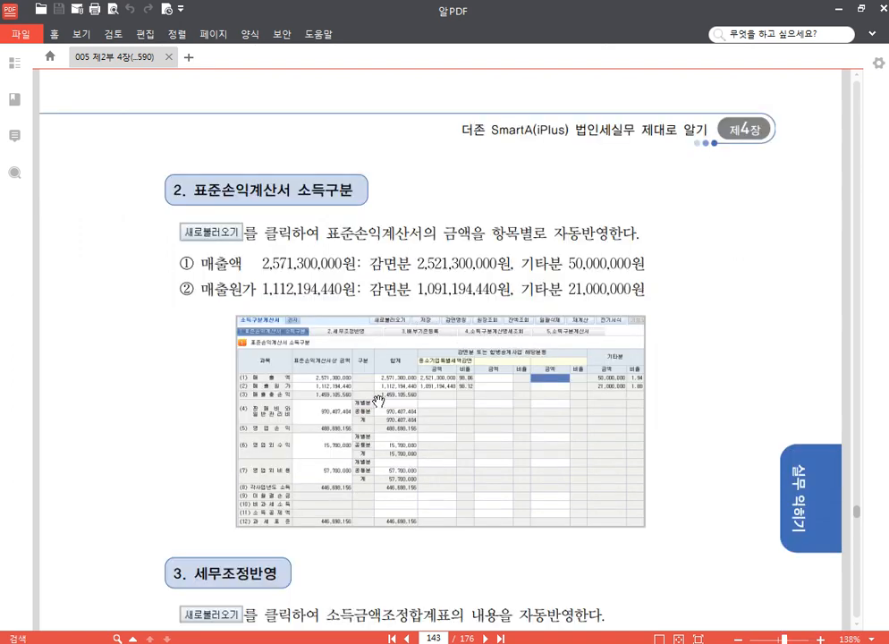
pyautogui.scroll(-2, 390, 407)
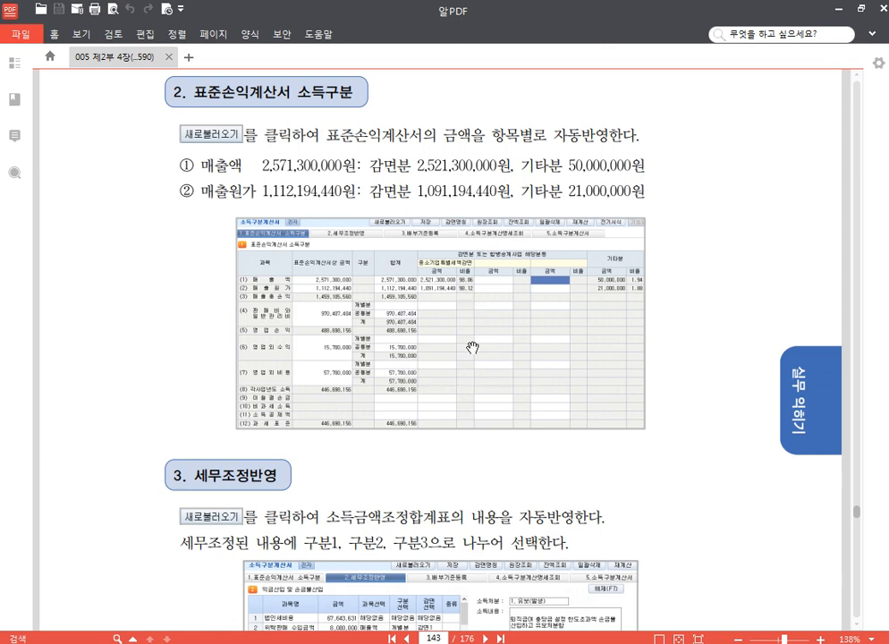
pyautogui.scroll(-5, 389, 385)
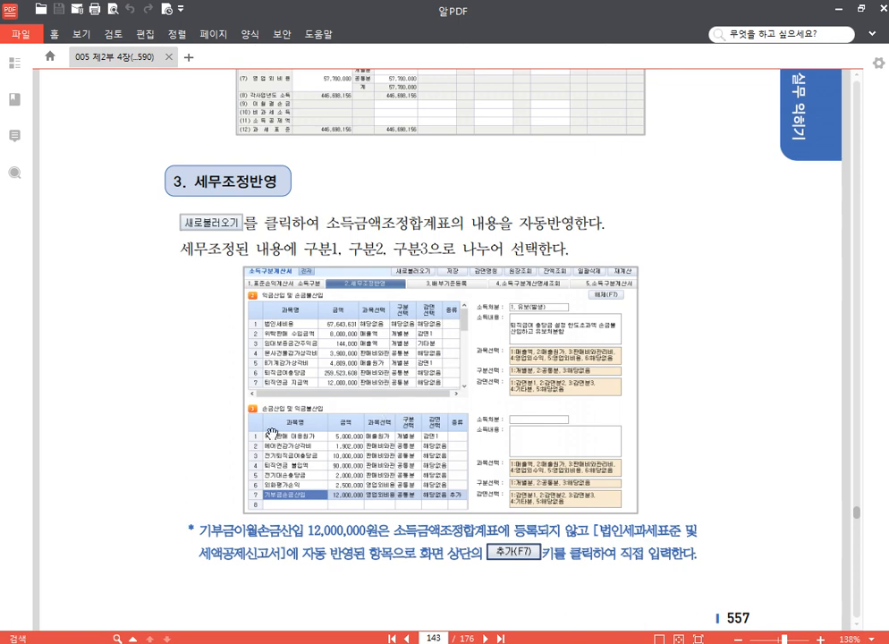
pyautogui.scroll(-10, 310, 368)
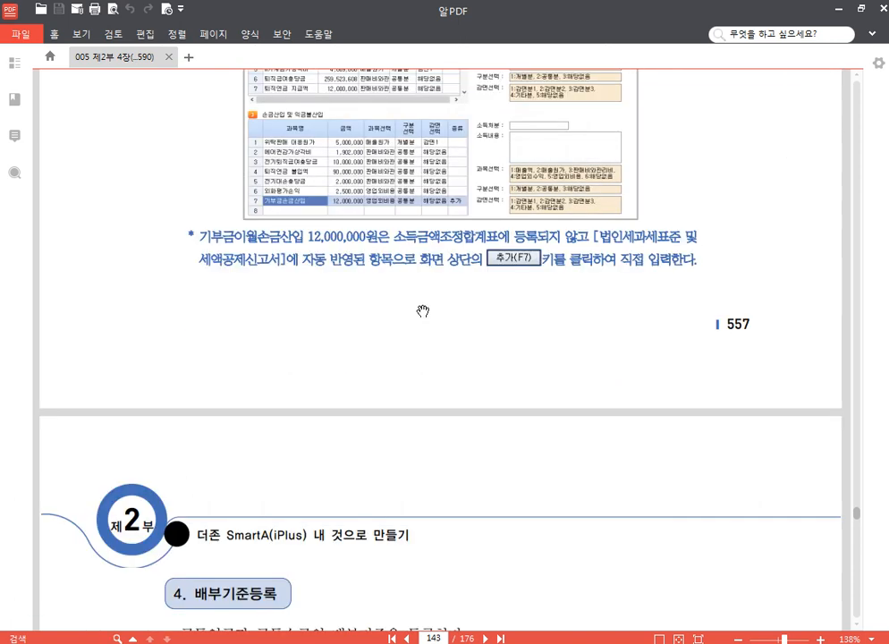
pyautogui.scroll(-5, 492, 274)
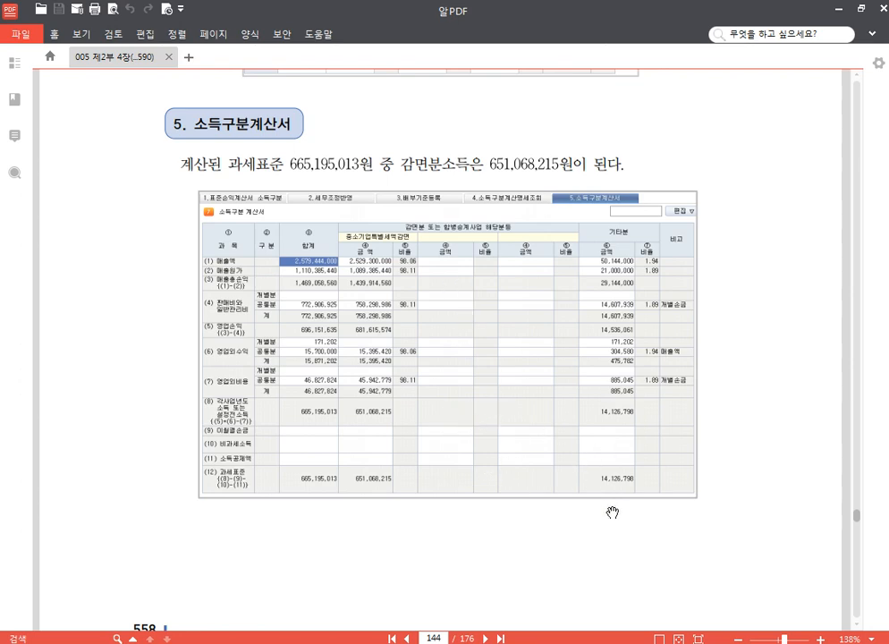
# Find the 공제감면세액계산서(2) exercise and read its 수행 내용 and the first part of its 수행 결과.
pyautogui.scroll(-10, 450, 352)
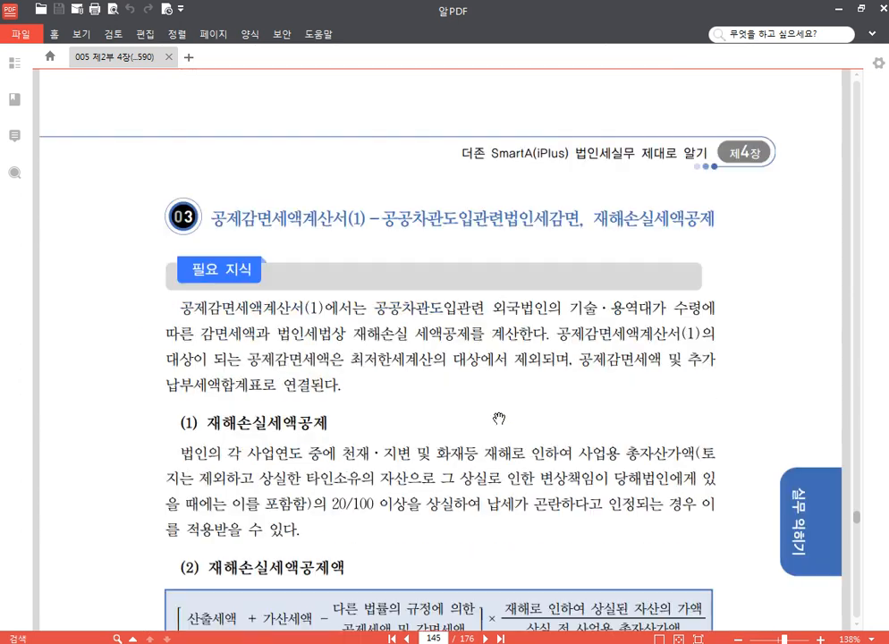
pyautogui.scroll(-20, 500, 409)
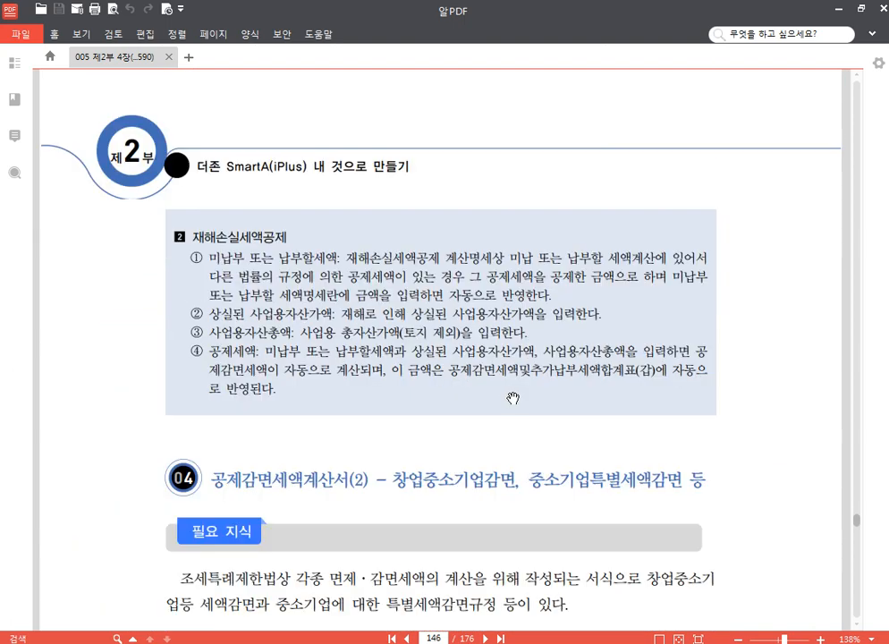
pyautogui.scroll(-5, 505, 405)
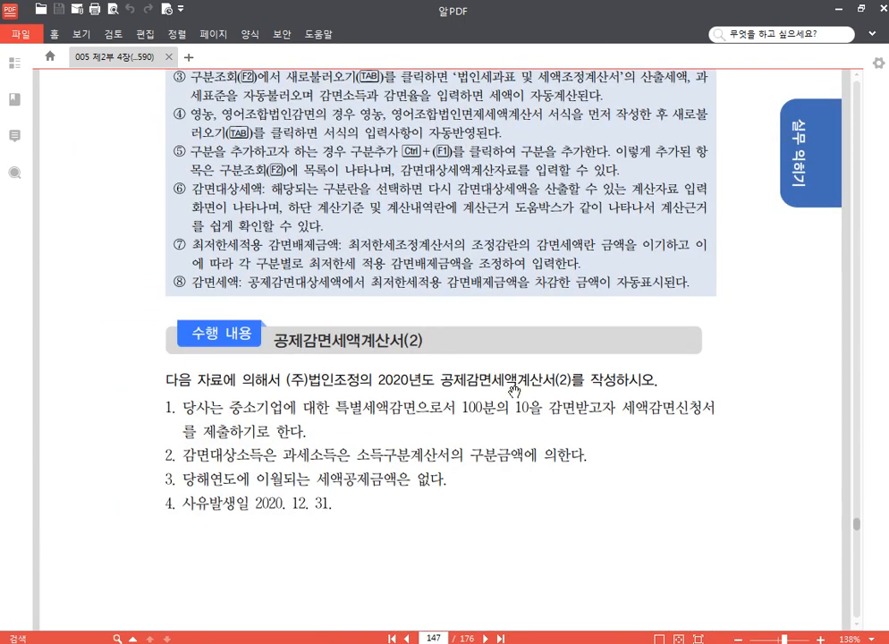
pyautogui.scroll(-3, 514, 391)
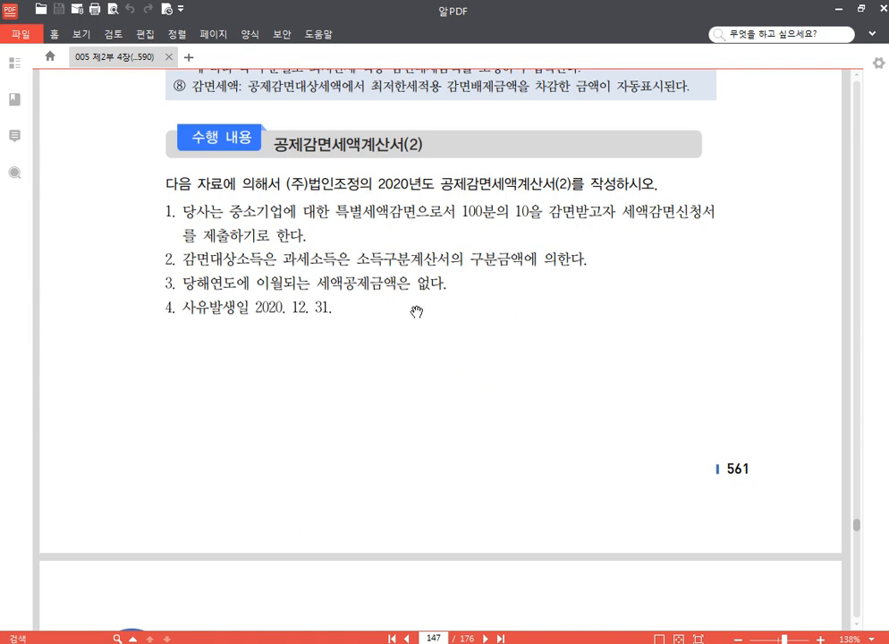
pyautogui.scroll(-6, 437, 331)
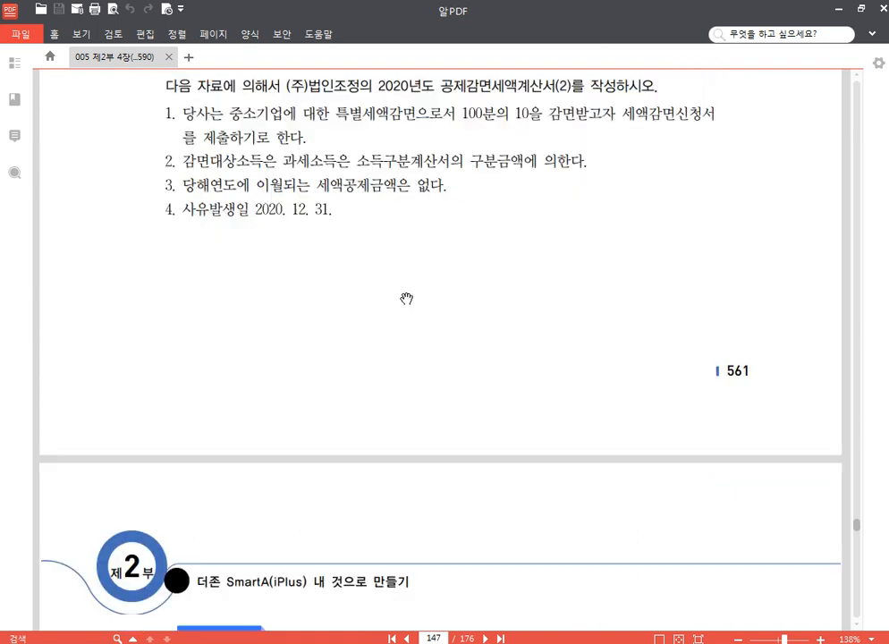
pyautogui.scroll(6, 349, 228)
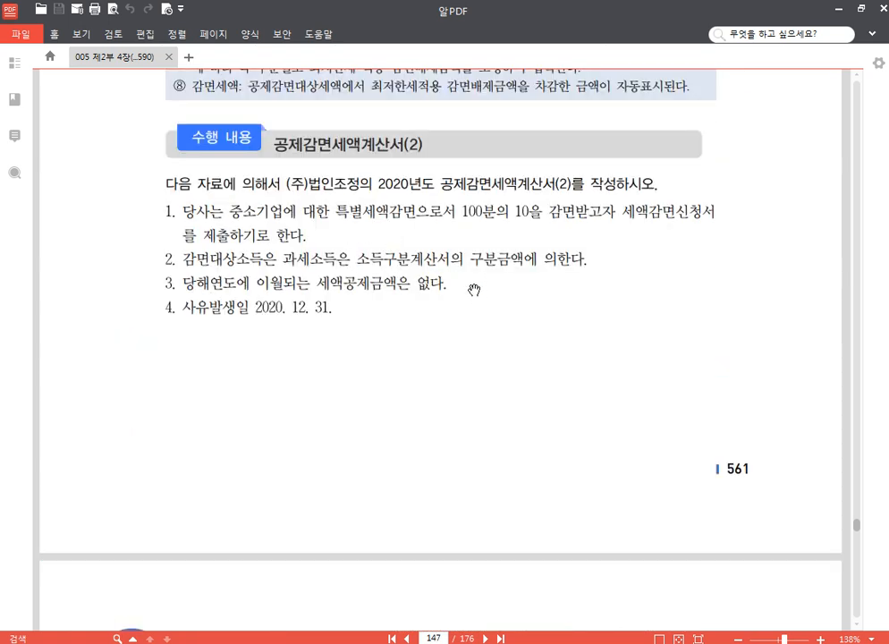
pyautogui.scroll(-6, 472, 289)
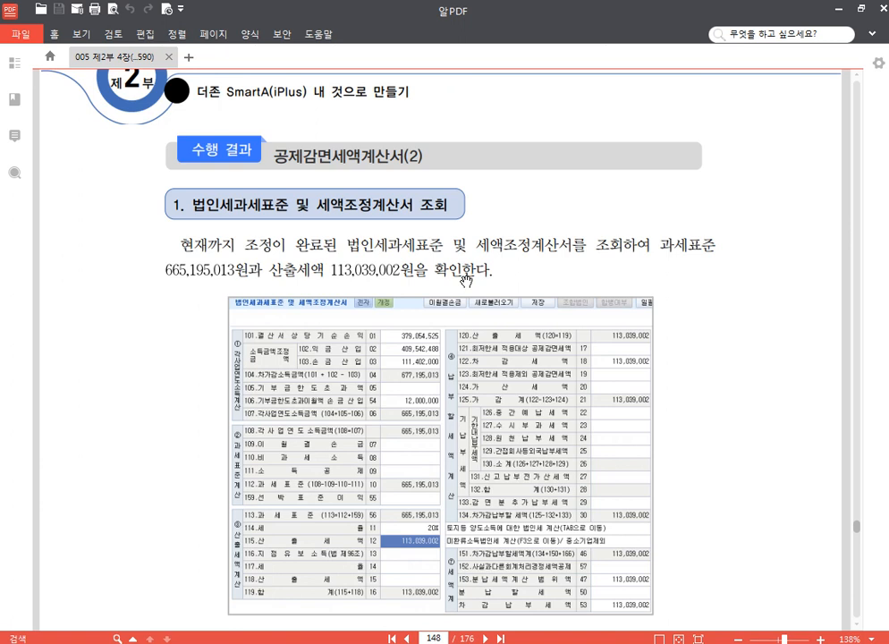
pyautogui.scroll(-2, 484, 340)
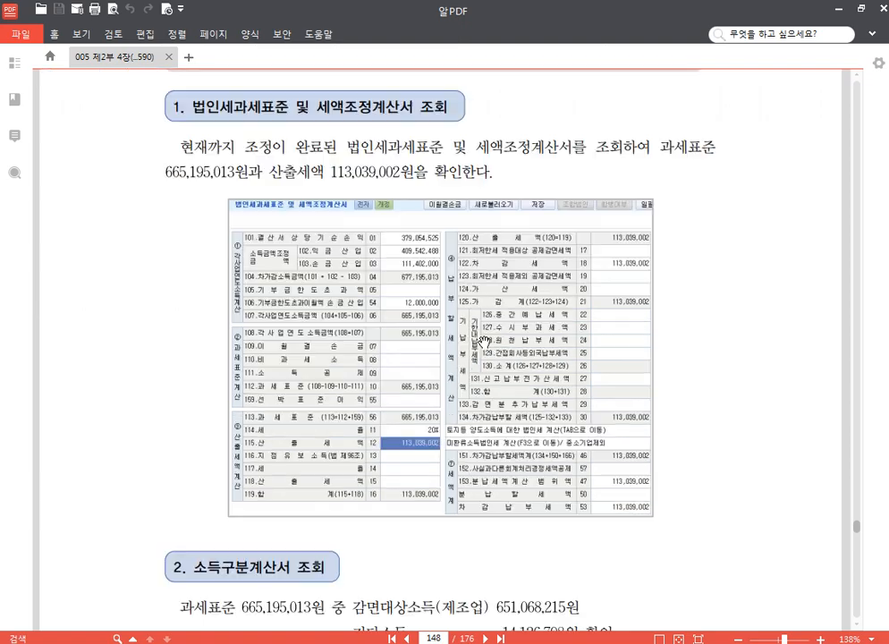
# Find the 연구 및 인력개발비 발생명세서 exercise and read its conditions and yearly expenditure table.
pyautogui.scroll(-8, 483, 339)
pyautogui.scroll(-20, 483, 339)
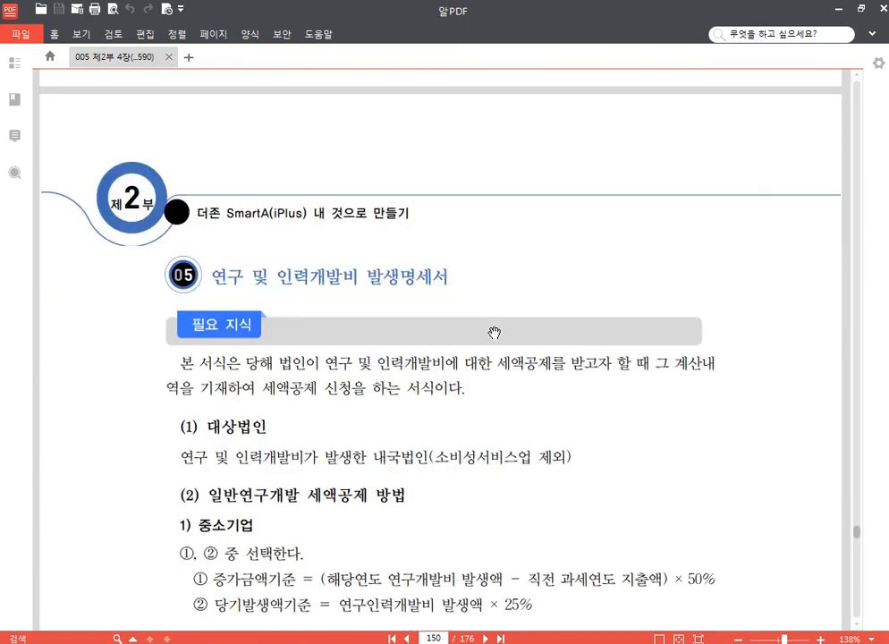
pyautogui.scroll(-20, 509, 323)
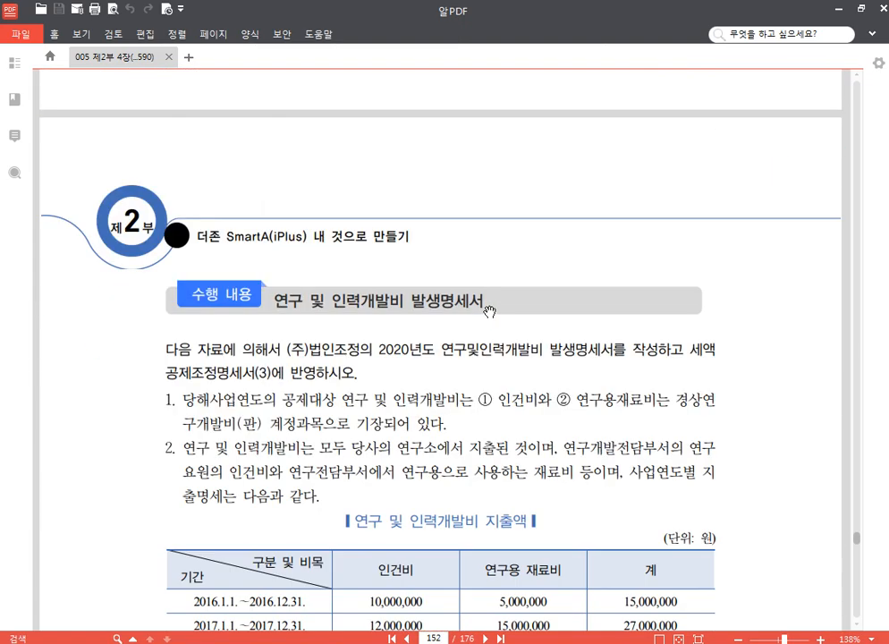
pyautogui.scroll(2, 493, 307)
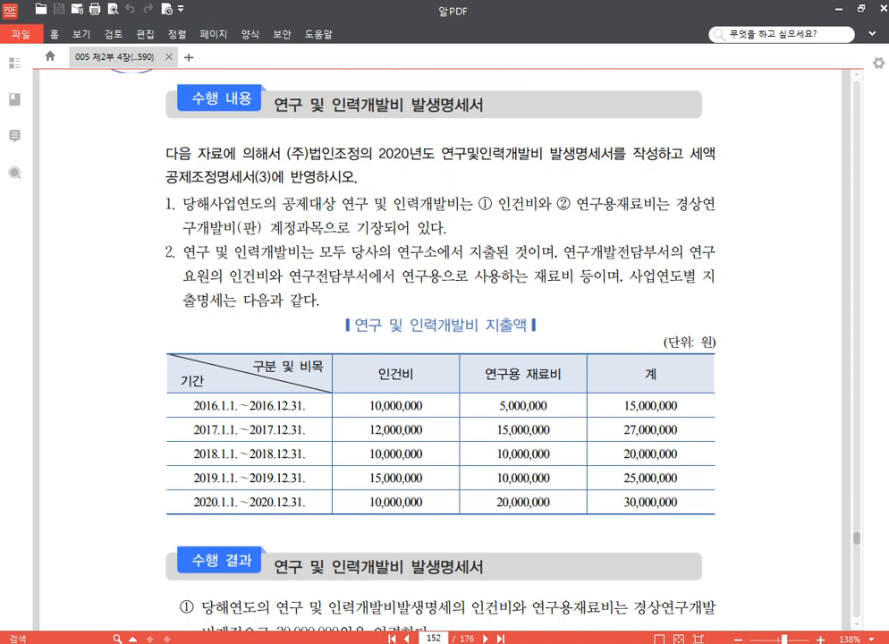
# Switch to 더존 iPlus, open 연구 및 인력개발비 발생명세서 and enter account 823 경상연구개발비 in the first row.
pyautogui.click(300, 642)
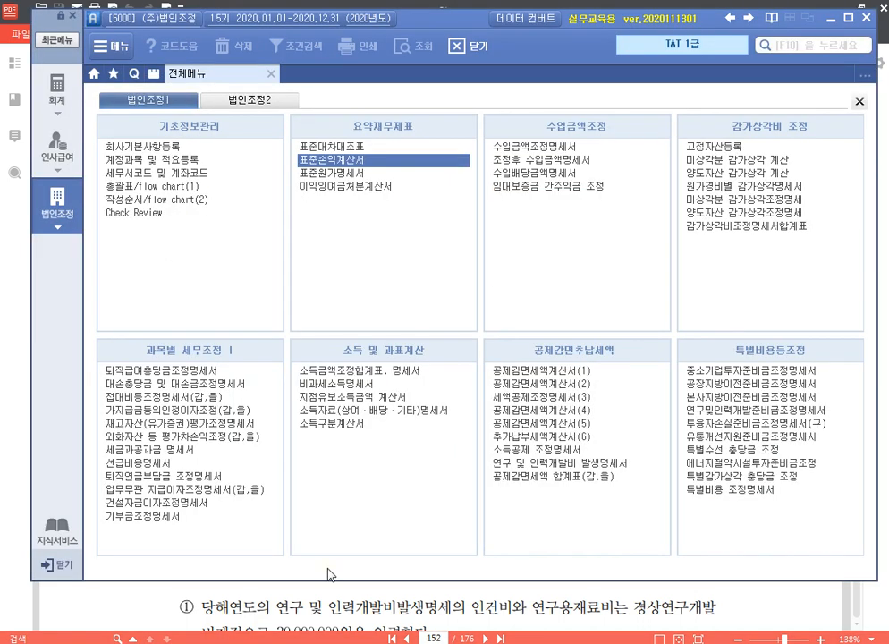
pyautogui.click(544, 464)
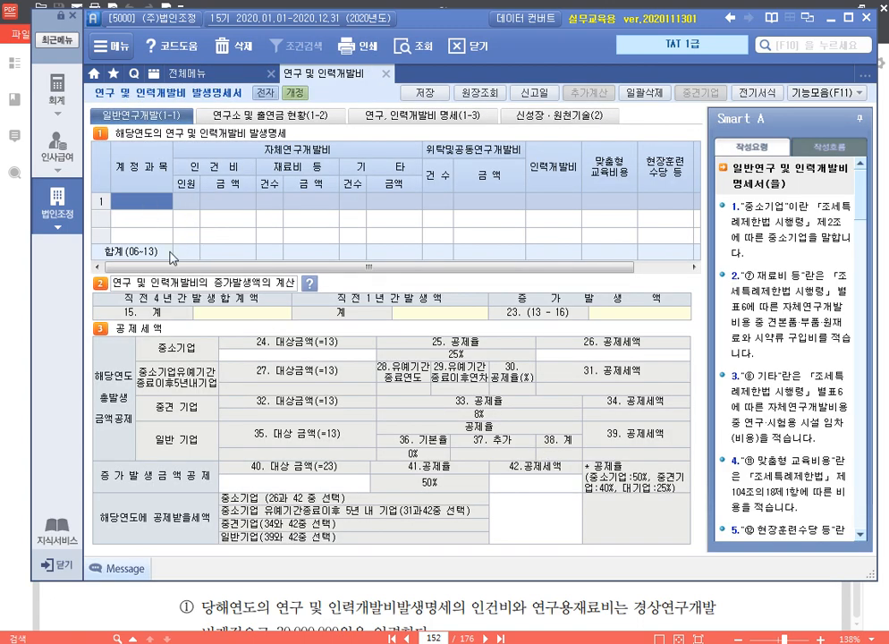
pyautogui.press('F2')
pyautogui.write('경상')
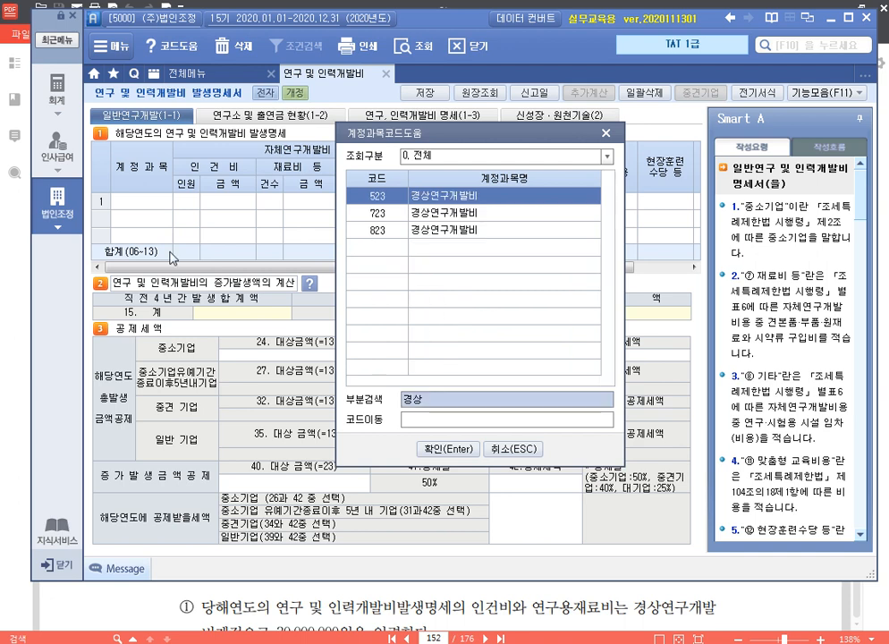
pyautogui.press('Down')
pyautogui.press('Down')
pyautogui.press('Return')
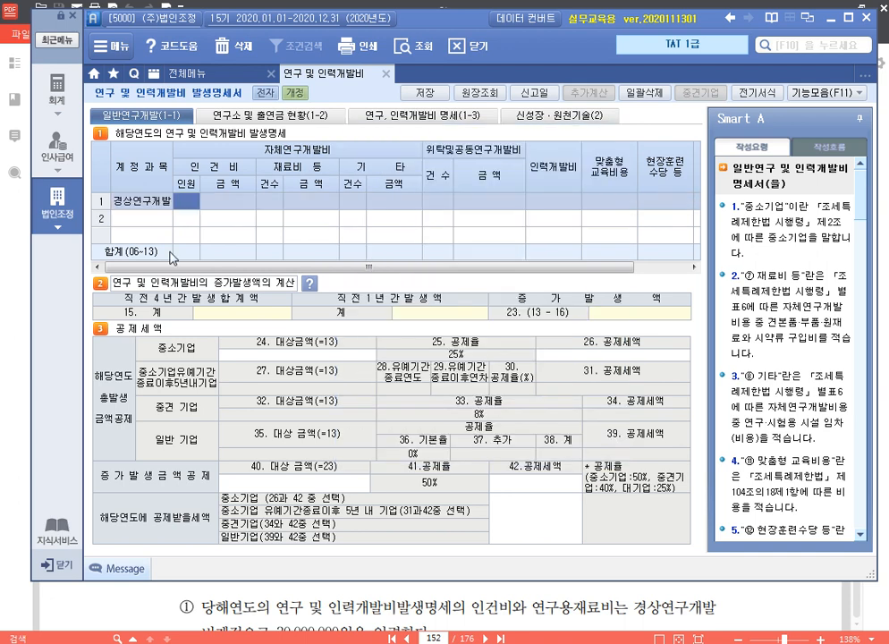
# Enter 10,000,000 as the 인건비 amount and 20,000,000 as the 재료비 등 amount for 경상연구개발비.
pyautogui.press('Return')
pyautogui.write('10000000')
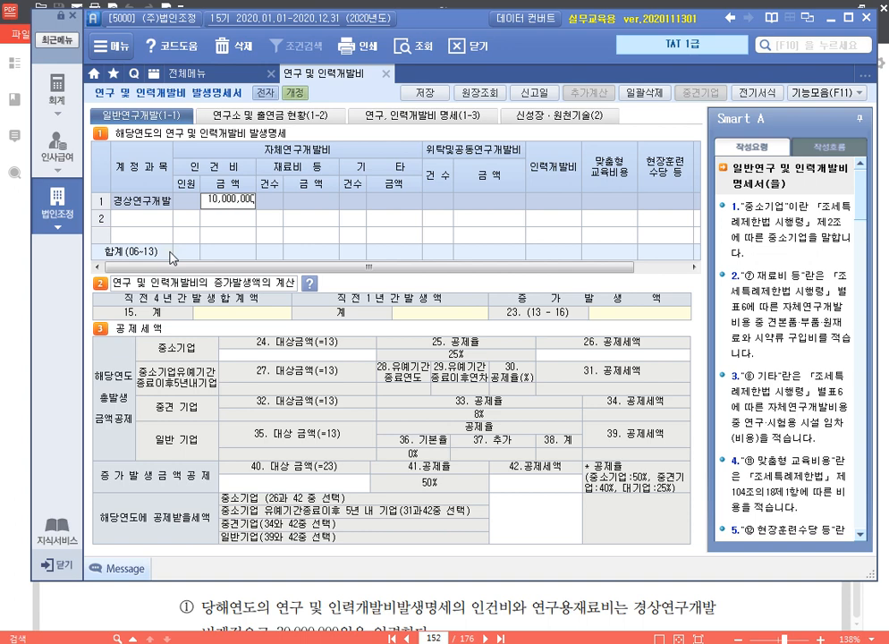
pyautogui.press('Return')
pyautogui.press('Return')
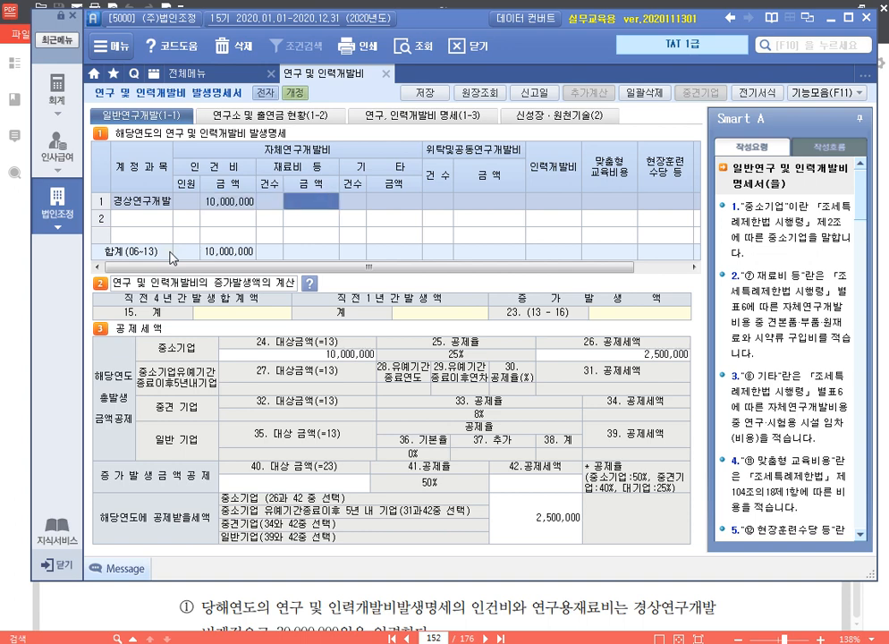
pyautogui.write('20000000')
pyautogui.press('Return')
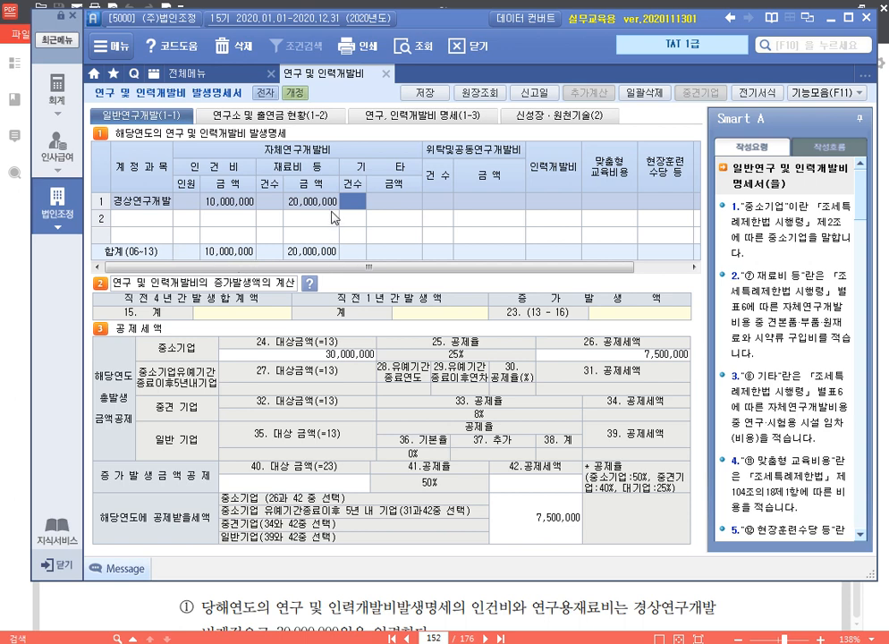
# Open the 증가발생액의 계산 for 연구 및 인력개발비 and enter 25,000,000 for 2019 and 20,000,000 for 2018.
pyautogui.click(310, 285)
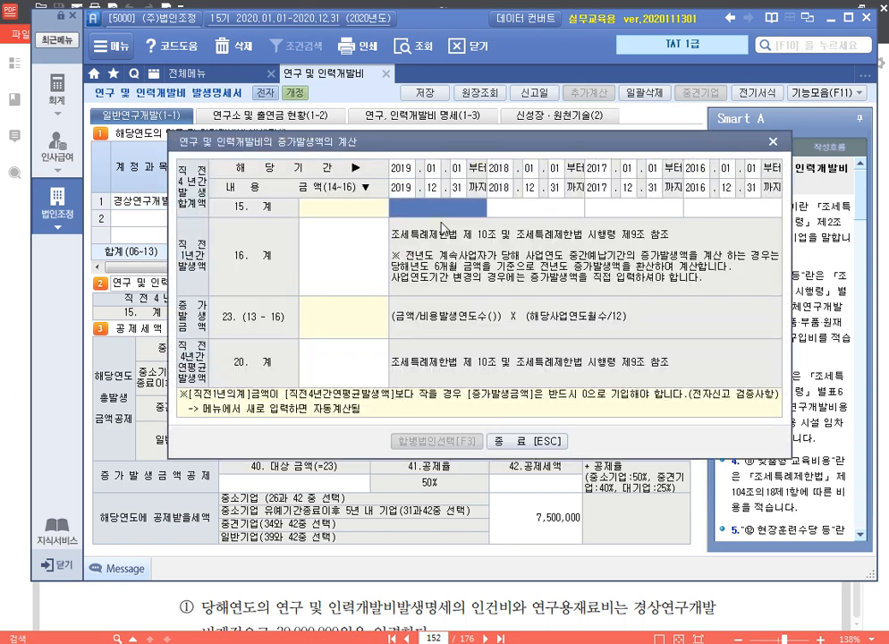
pyautogui.write('25000000')
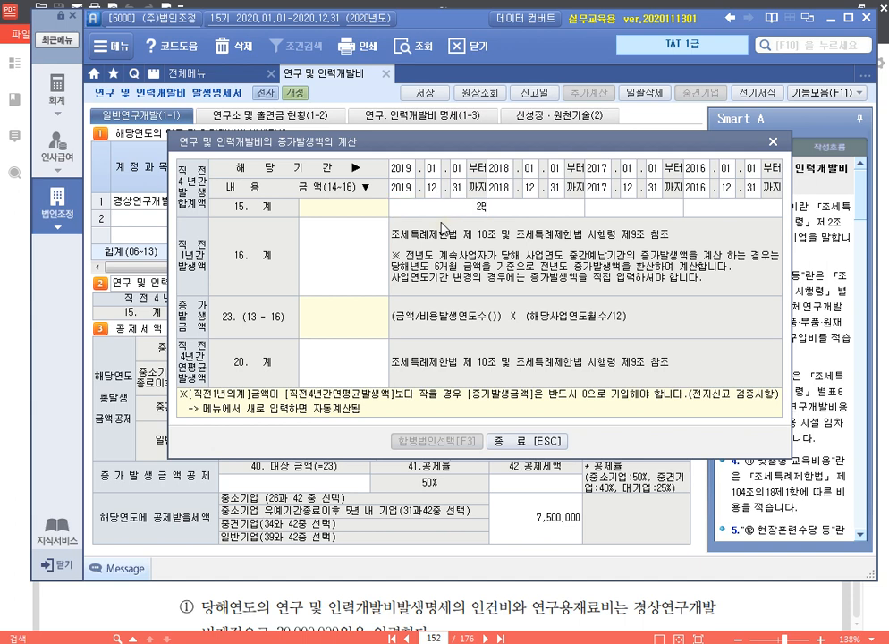
pyautogui.press('Return')
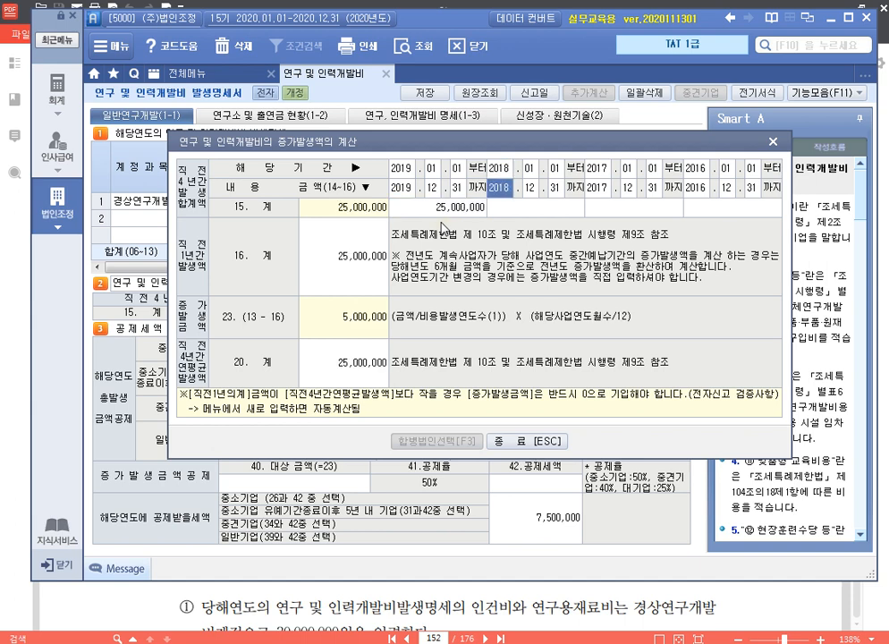
pyautogui.press('Return')
pyautogui.write('20000000')
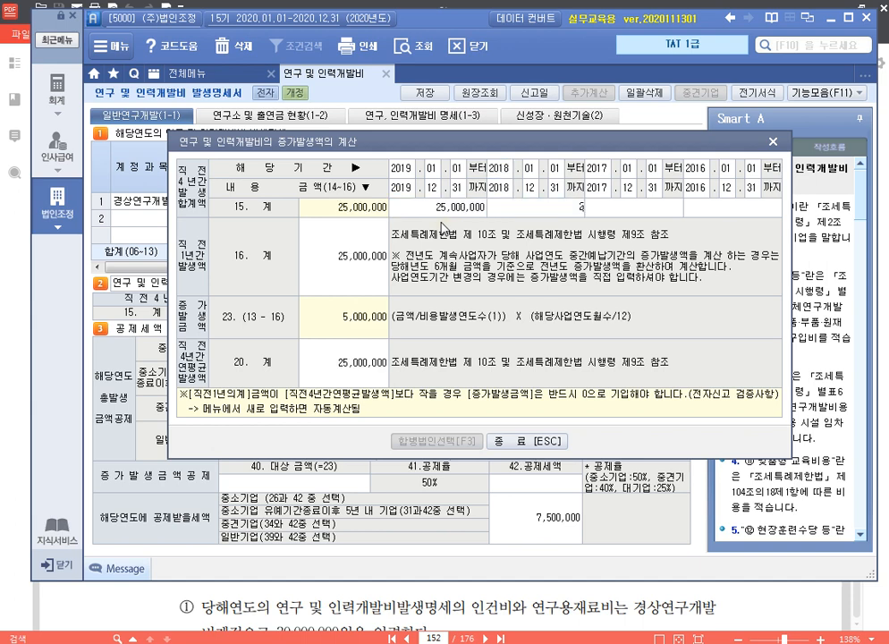
pyautogui.press('Return')
pyautogui.press('Return')
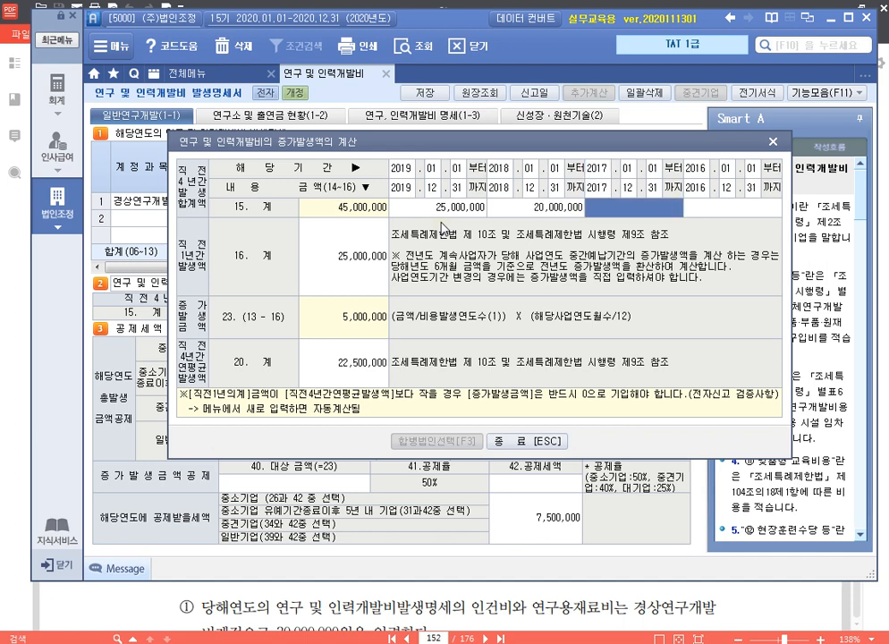
pyautogui.write('15000000')
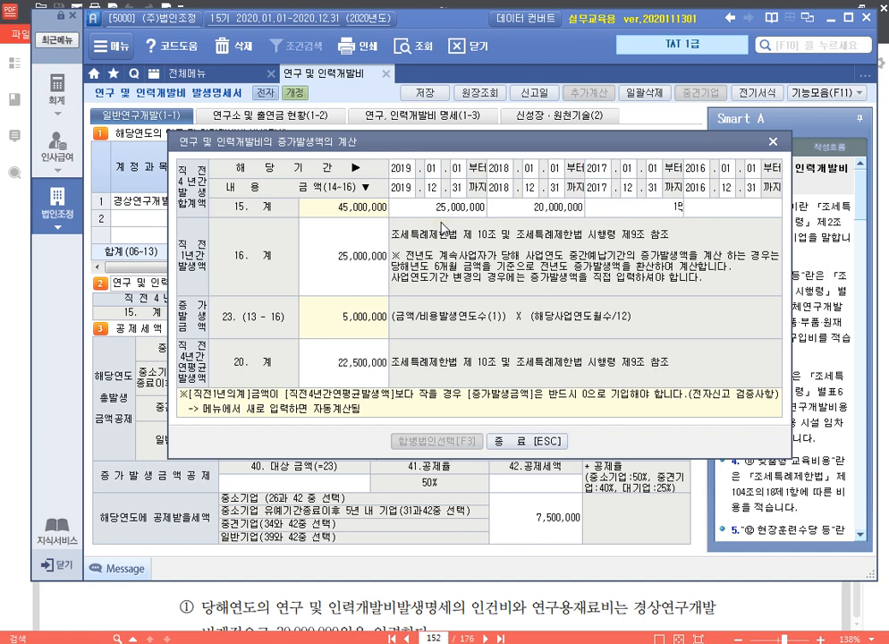
pyautogui.press('Return')
pyautogui.press('Return')
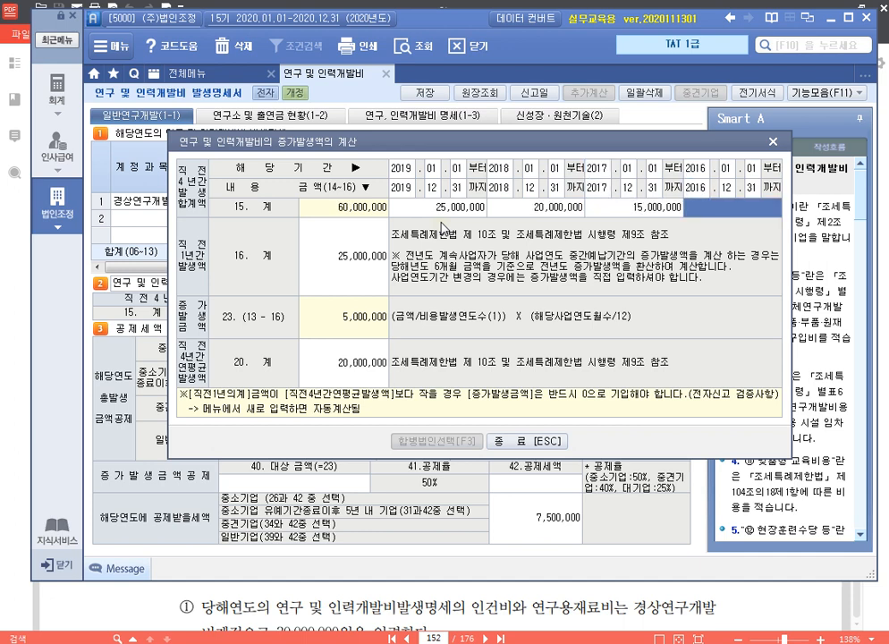
pyautogui.write('1')
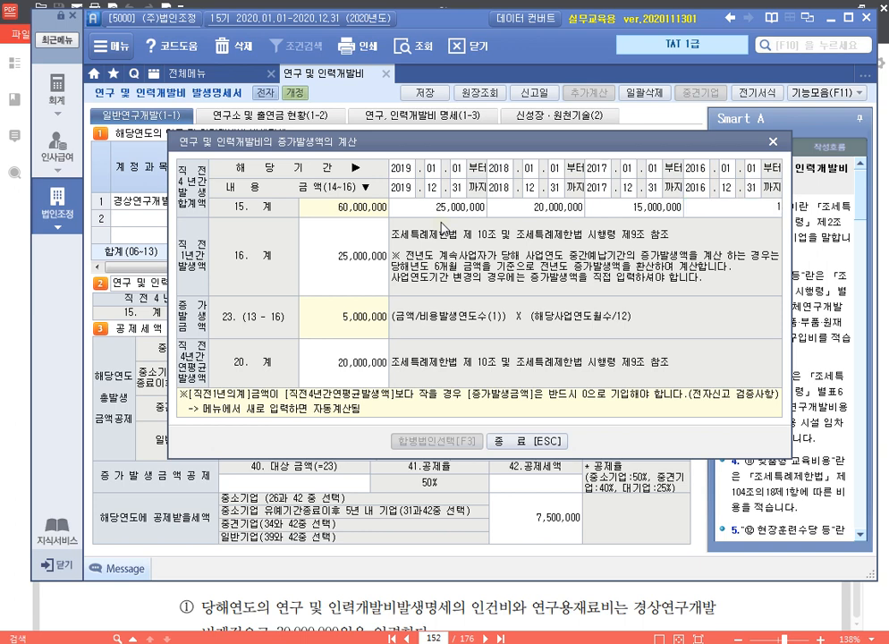
# Set the 2017 amount in the preceding four-year totals to 27,000,000.
pyautogui.click(649, 210)
pyautogui.write('27000000')
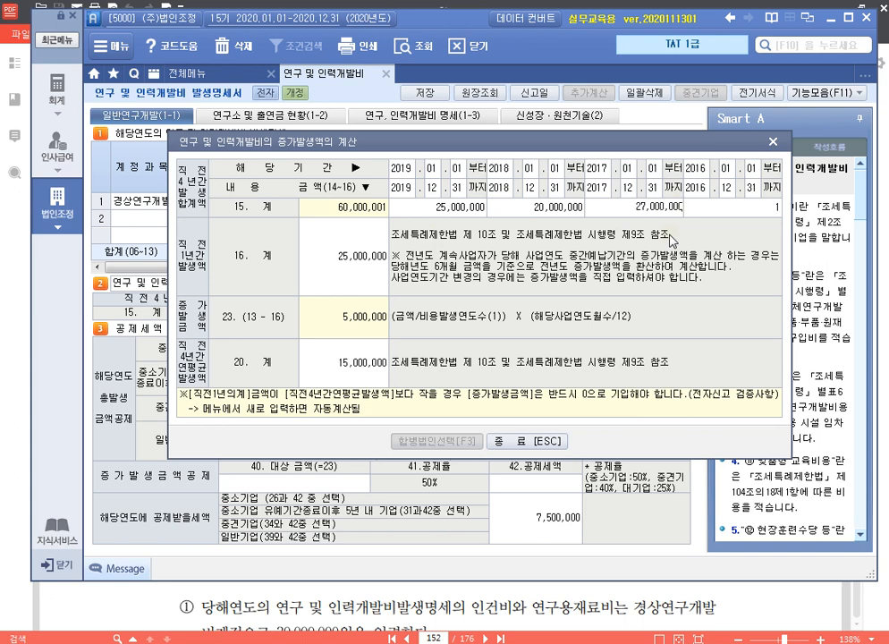
pyautogui.press('Return')
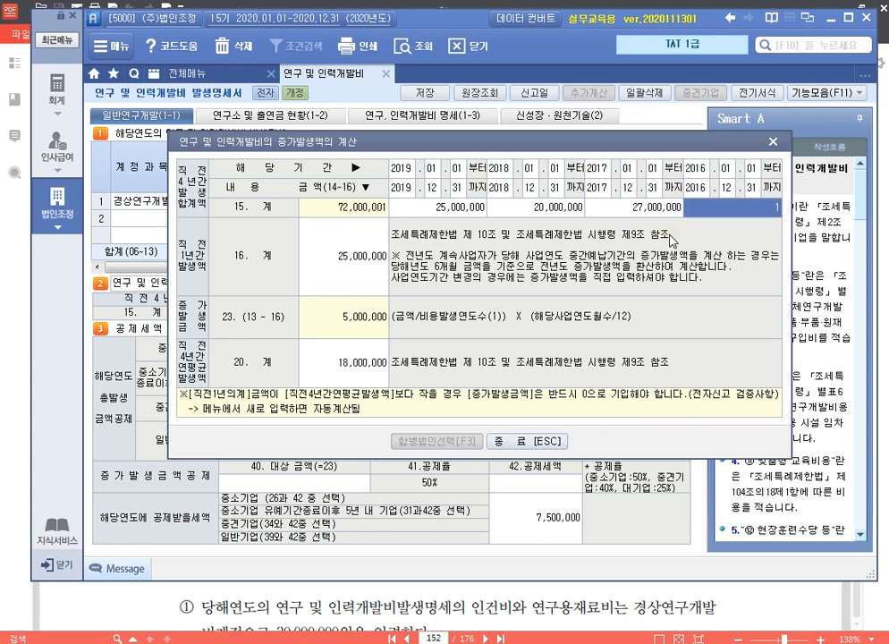
# Set the 2016 amount in the preceding four-year totals to 15,000,000 and close the increase calculation.
pyautogui.write('15000000')
pyautogui.press('Return')
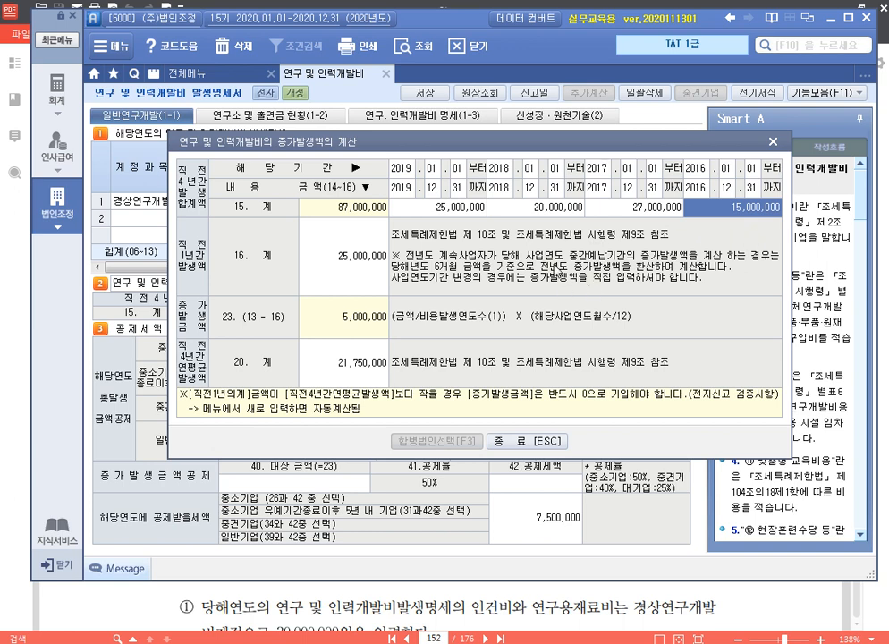
pyautogui.click(535, 442)
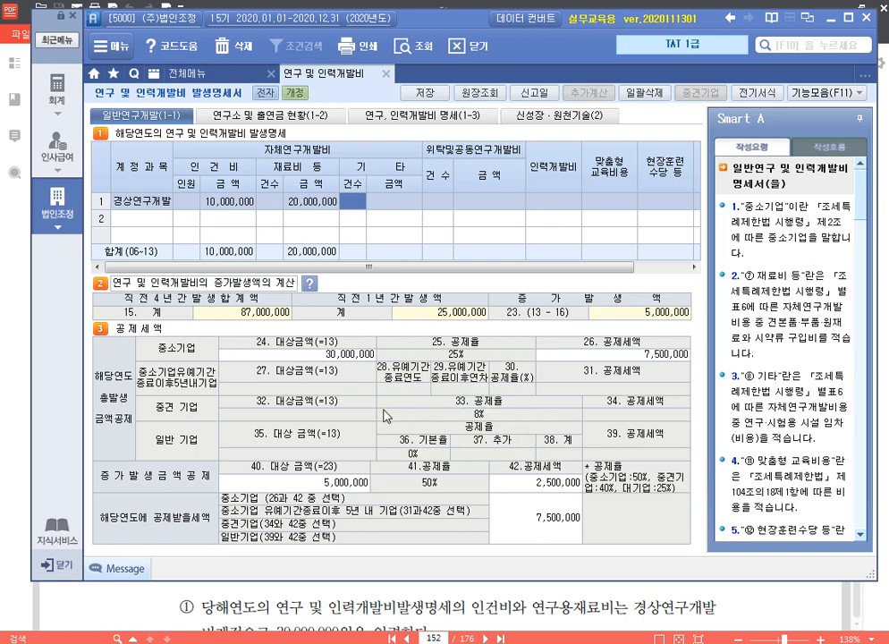
# Save the completed 연구 및 인력개발비 발생명세서 and close the form.
pyautogui.click(535, 527)
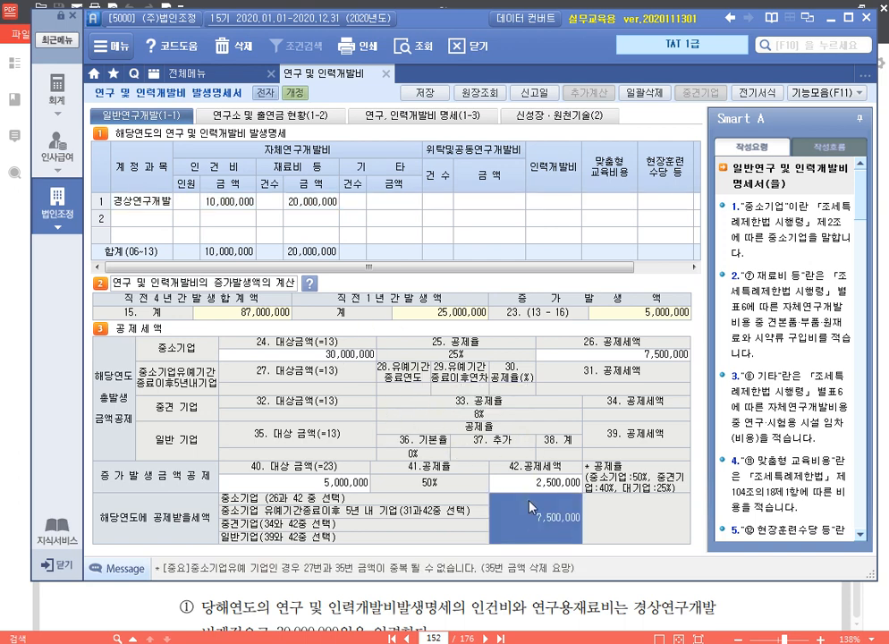
pyautogui.click(430, 94)
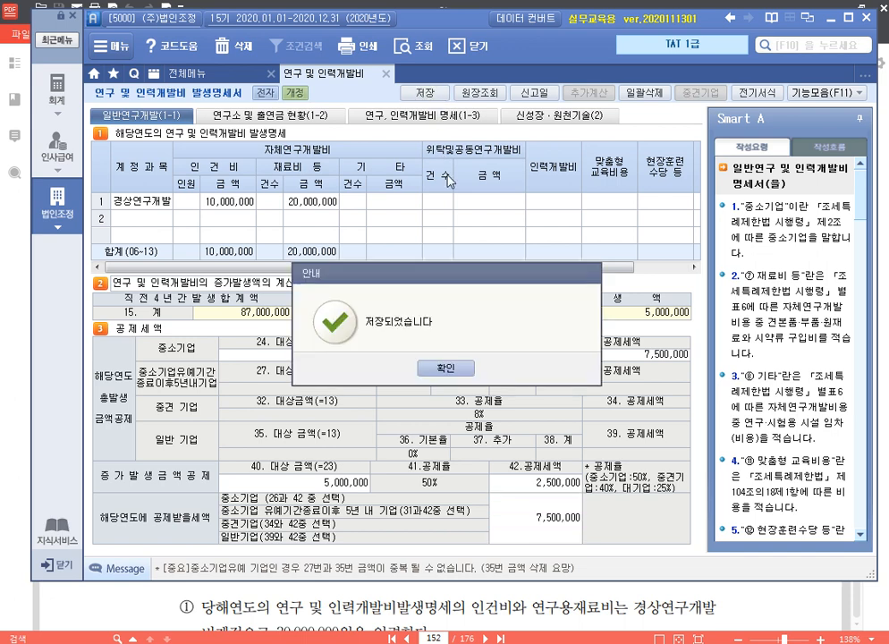
pyautogui.click(447, 364)
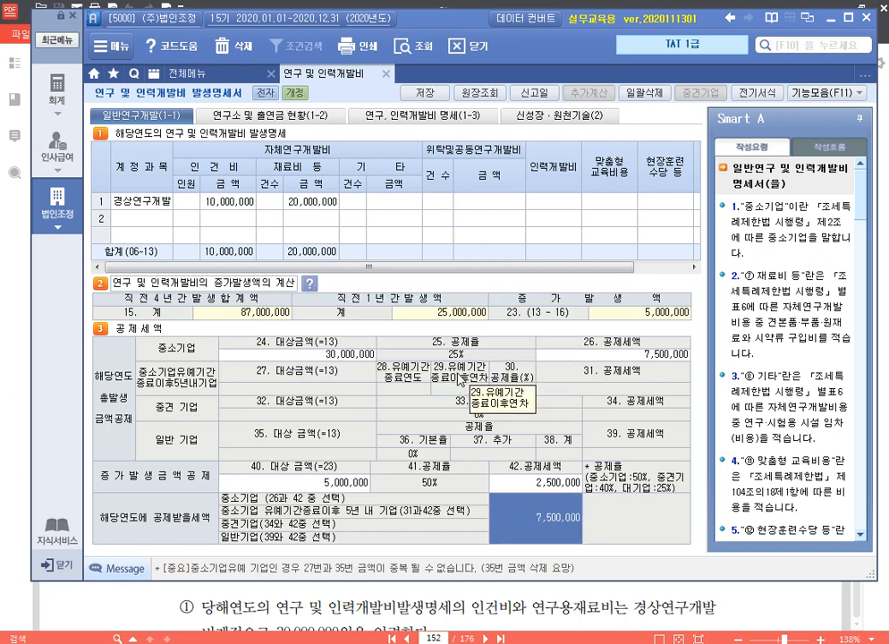
pyautogui.click(385, 73)
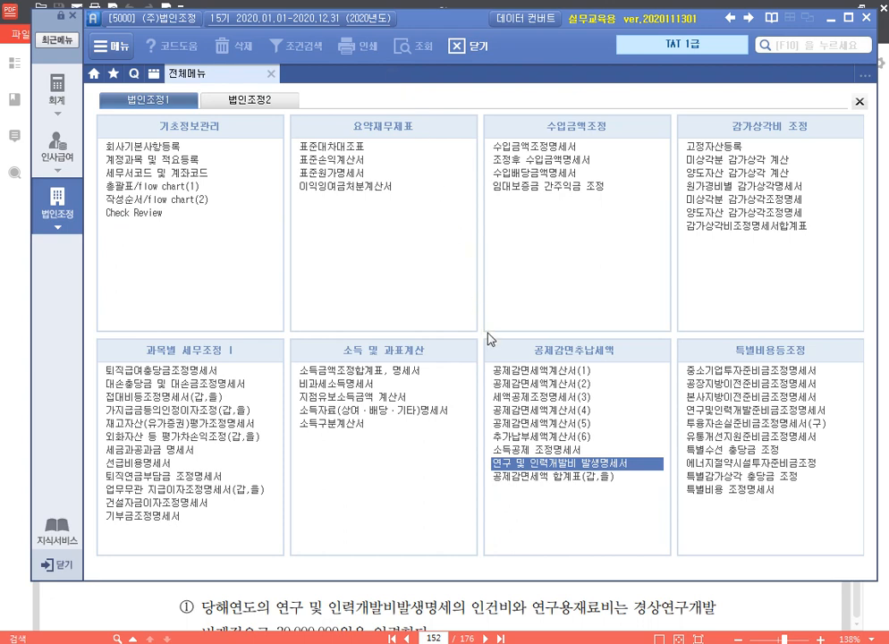
# Open 세액공제조정명세서(3), reload its data from the related forms, and select the credit amount of item 16B.
pyautogui.click(567, 399)
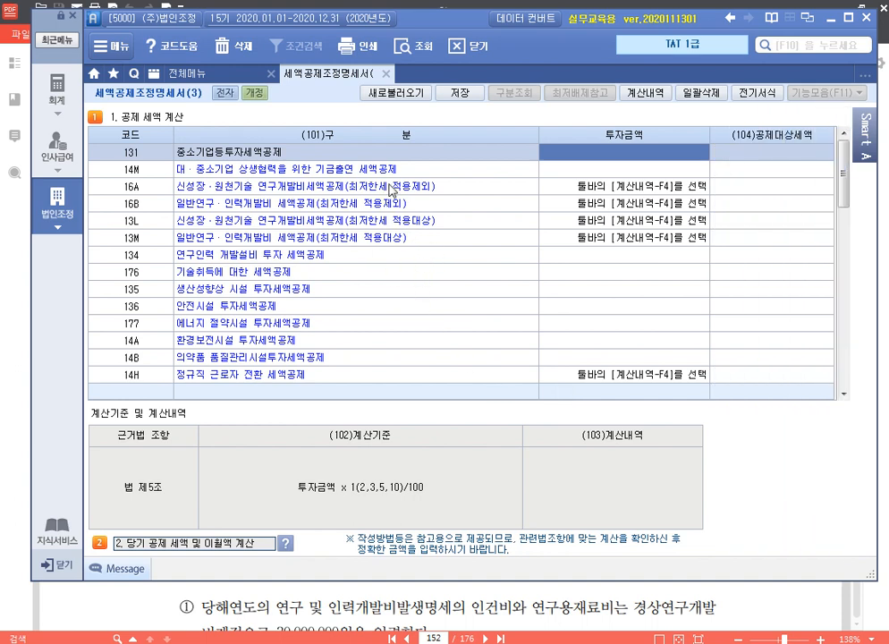
pyautogui.click(396, 92)
pyautogui.click(413, 393)
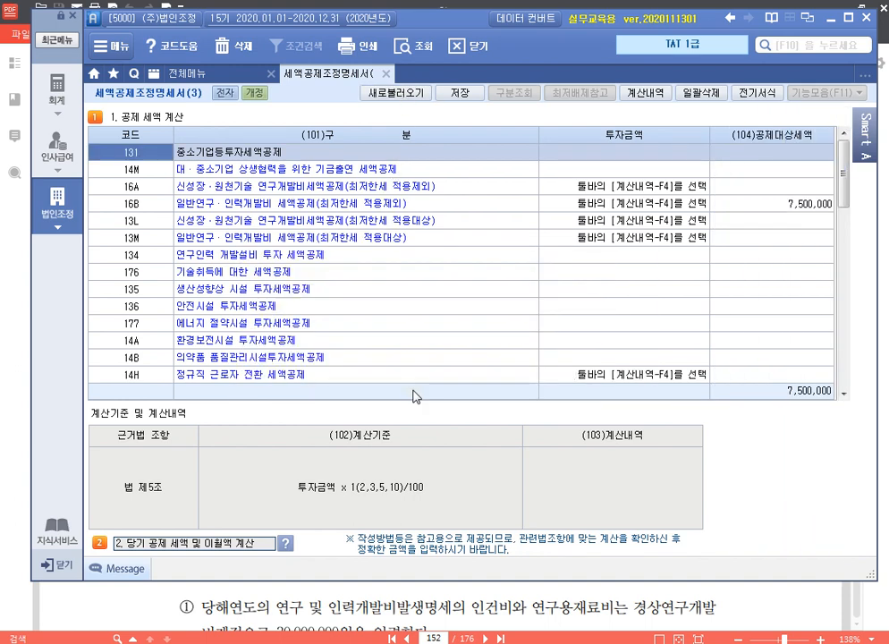
pyautogui.click(802, 205)
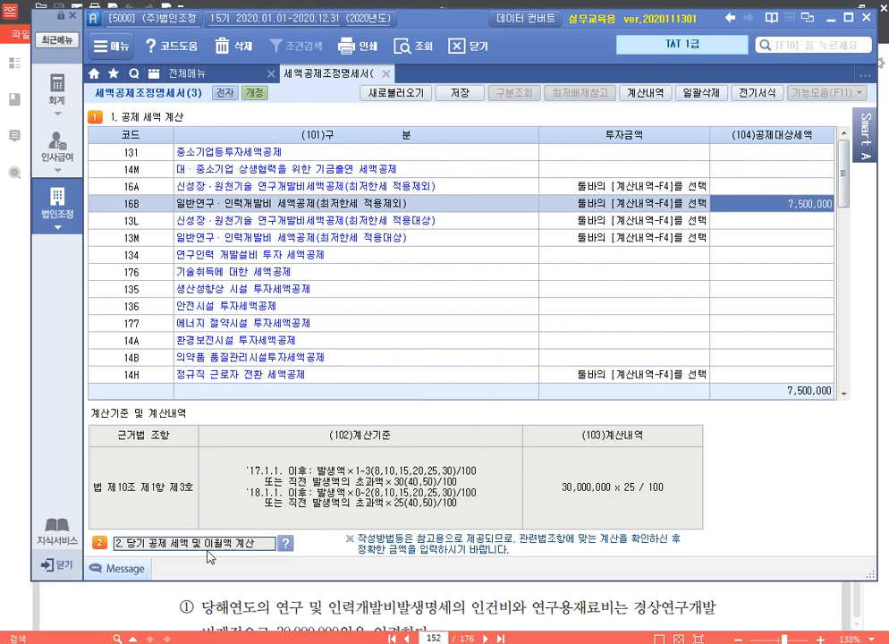
# Open 당기 공제 세액 및 이월액 계산 and add item 16B 일반연구·인력개발비 세액공제(최저한세 적용제외) in the first row.
pyautogui.click(288, 544)
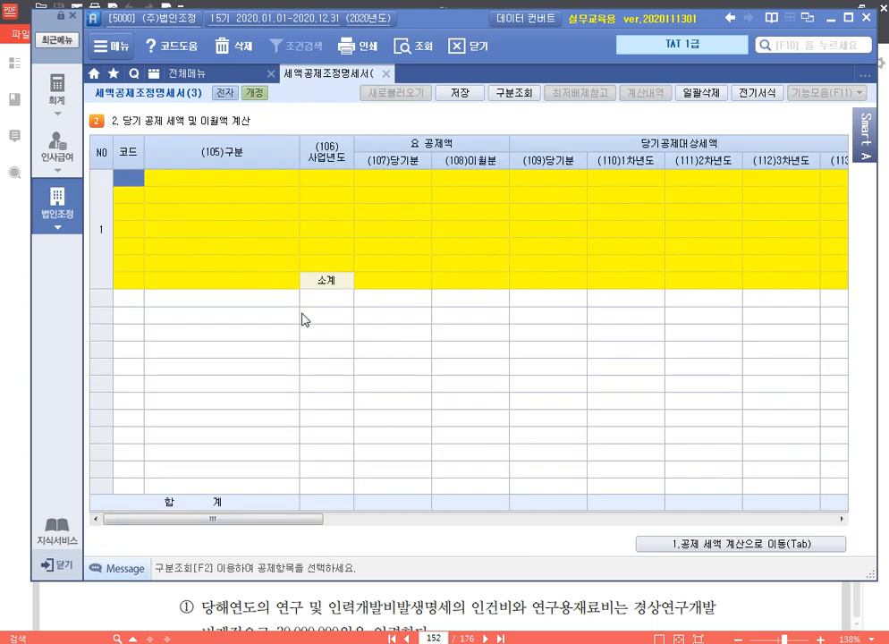
pyautogui.press('F2')
pyautogui.press('Down')
pyautogui.press('Down')
pyautogui.press('Down')
pyautogui.press('Down')
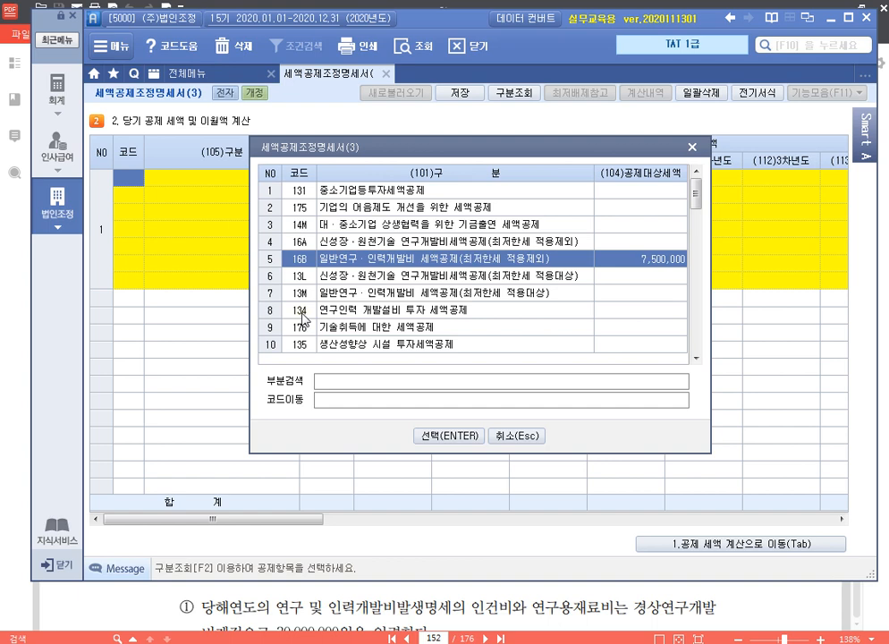
pyautogui.press('Return')
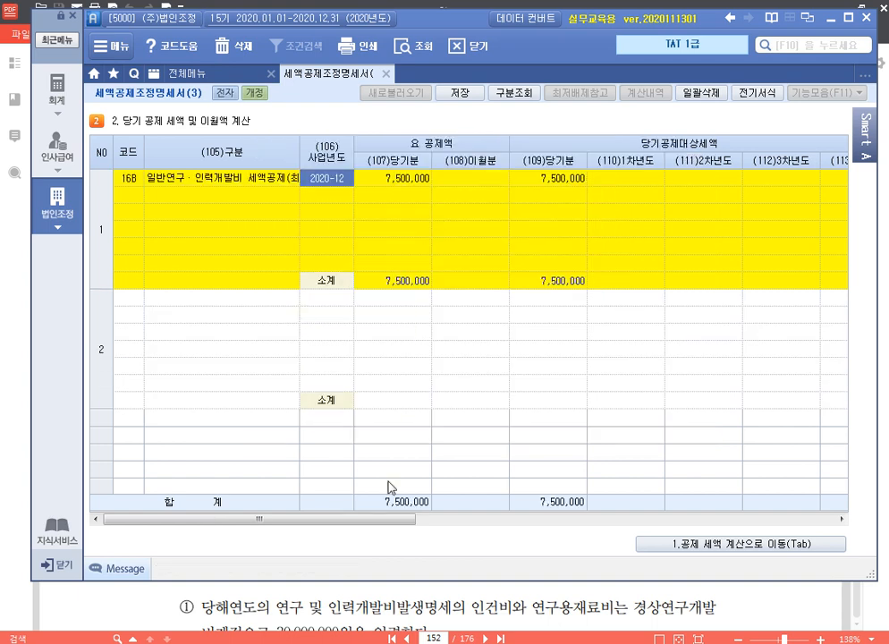
# Save 세액공제조정명세서(3) with the current-year credit and carryover calculation.
pyautogui.moveTo(355, 519); pyautogui.dragTo(292, 482)
pyautogui.click(459, 92)
pyautogui.click(454, 369)
# Switch to the workbook in 알PDF and read through the 세액공제조정명세서(3) solution up to the 최저한세조정명세서 exercise.
pyautogui.hotkey('alt', 'Tab')
pyautogui.scroll(-10, 469, 320)
pyautogui.scroll(-8, 608, 402)
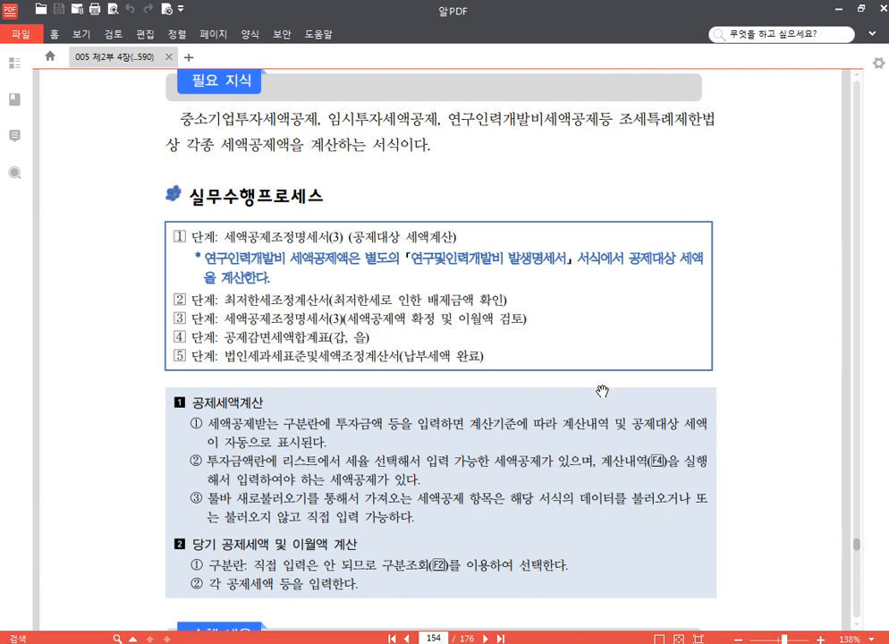
pyautogui.scroll(3, 602, 391)
pyautogui.scroll(-10, 599, 390)
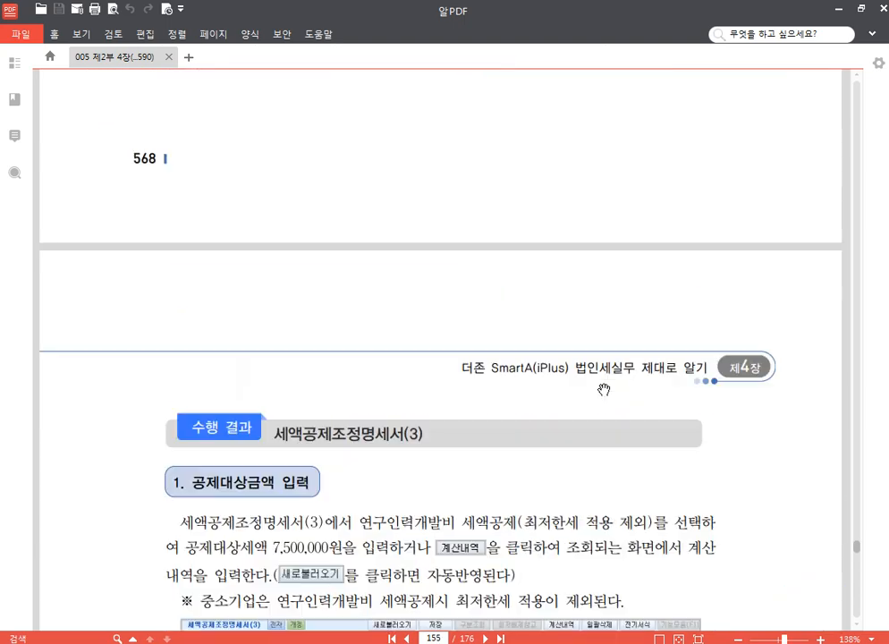
pyautogui.scroll(4, 603, 390)
pyautogui.scroll(-3, 603, 390)
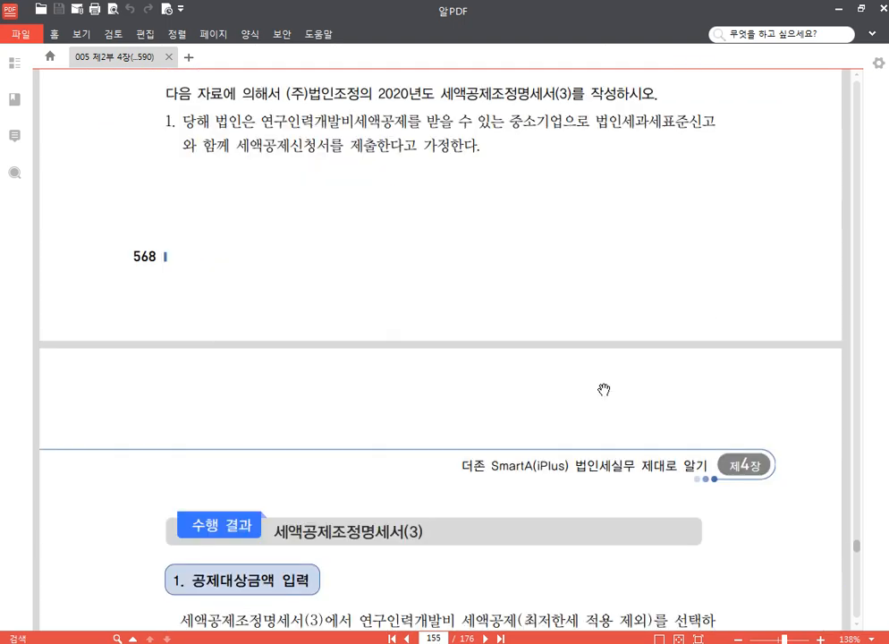
pyautogui.scroll(-6, 604, 390)
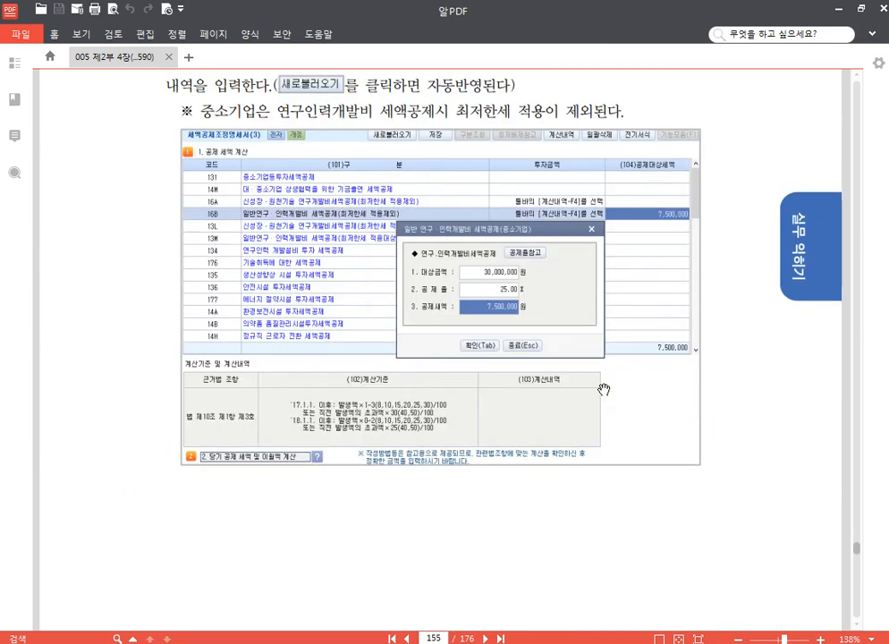
pyautogui.scroll(-12, 603, 390)
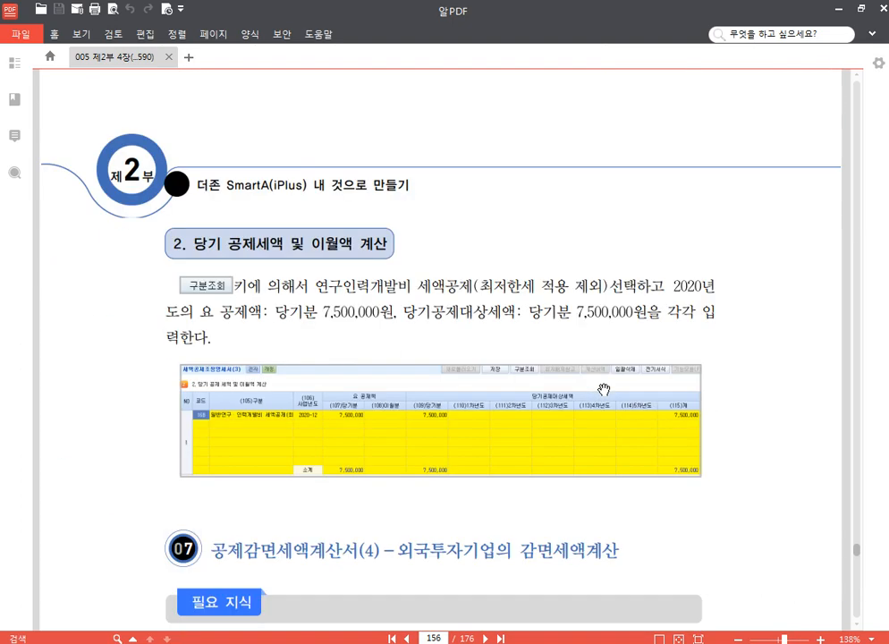
pyautogui.scroll(-15, 604, 393)
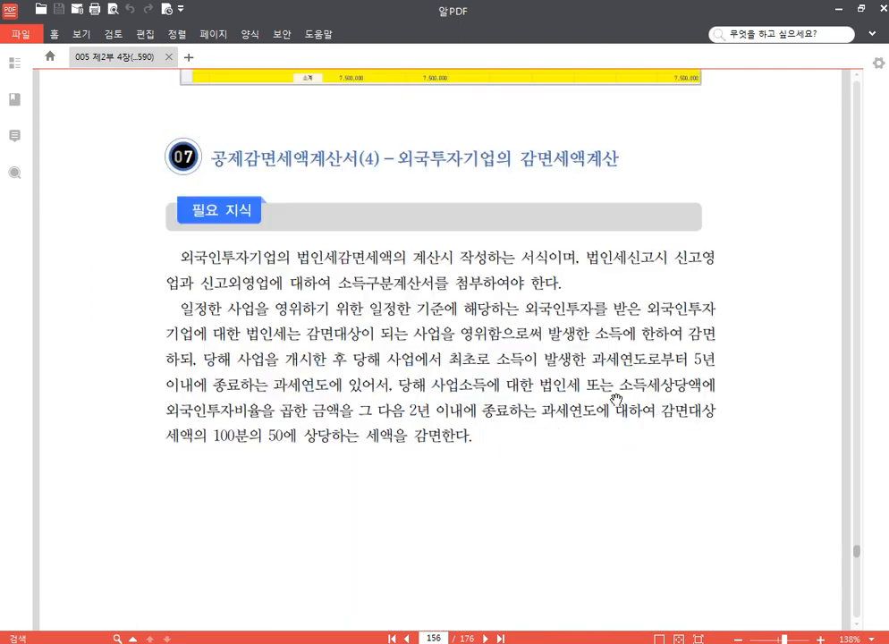
pyautogui.scroll(-5, 631, 395)
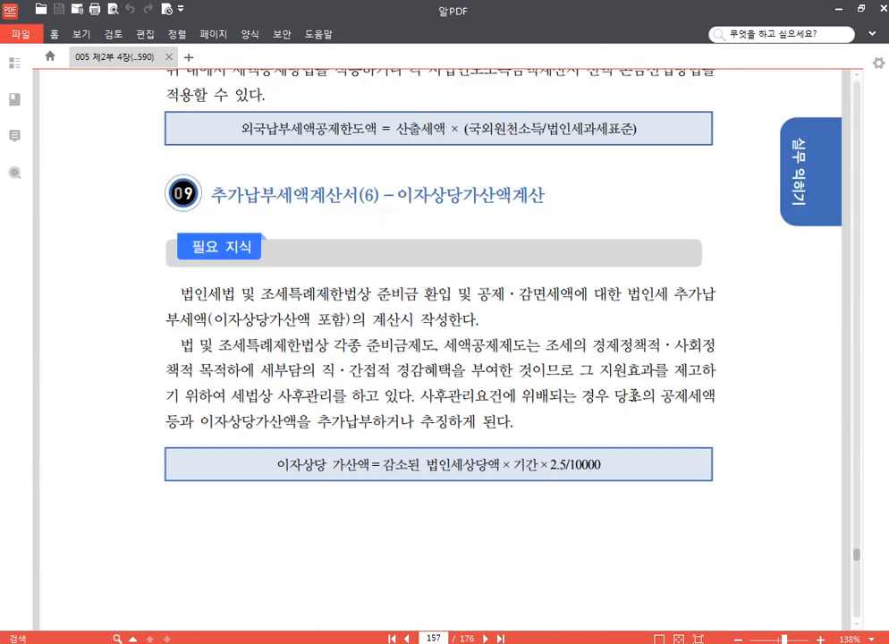
pyautogui.scroll(-20, 632, 395)
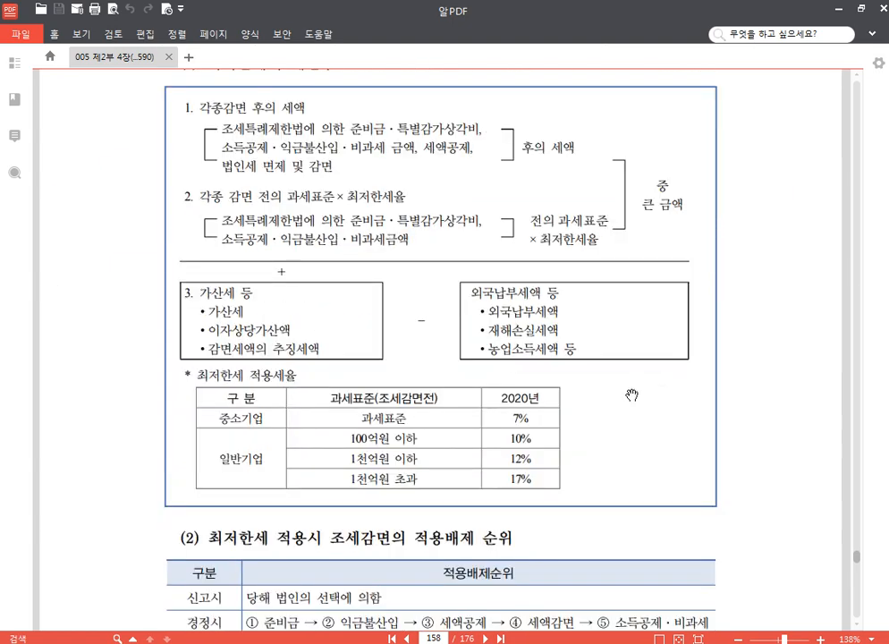
pyautogui.scroll(-8, 631, 394)
pyautogui.scroll(1, 632, 395)
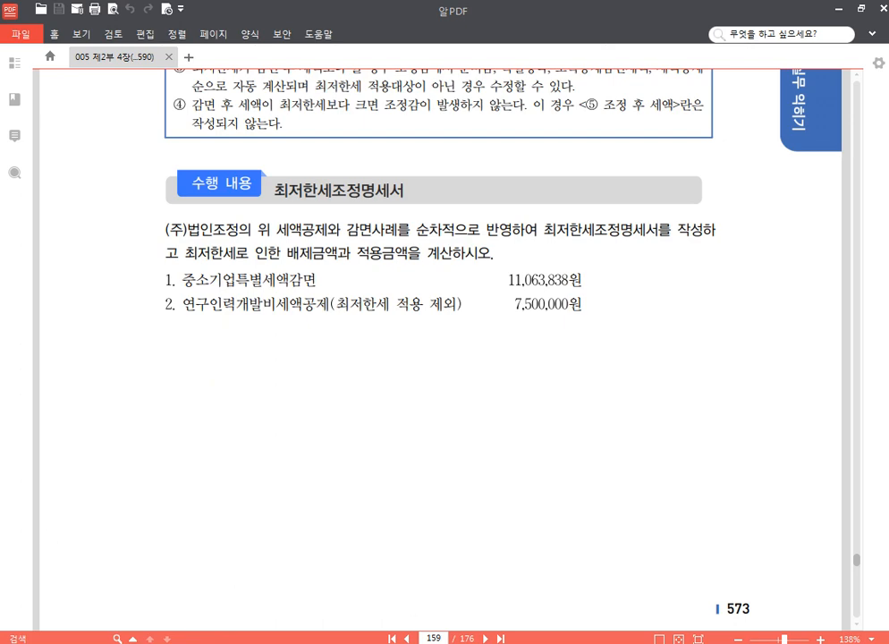
# Switch back to 더존 iPlus, open 법인세과세표준 및 세액조정계산서 and reload its marked items from the related forms.
pyautogui.click(288, 642)
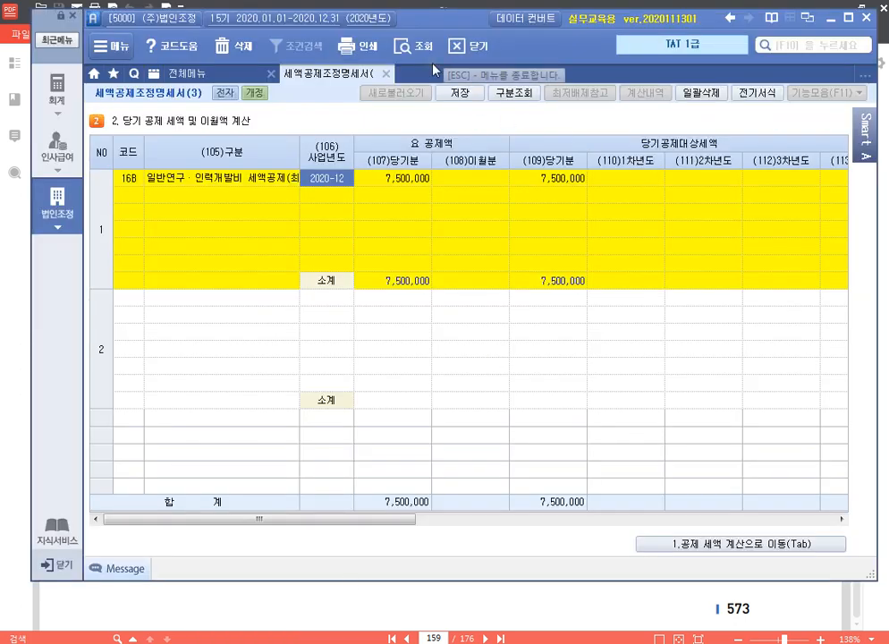
pyautogui.click(387, 72)
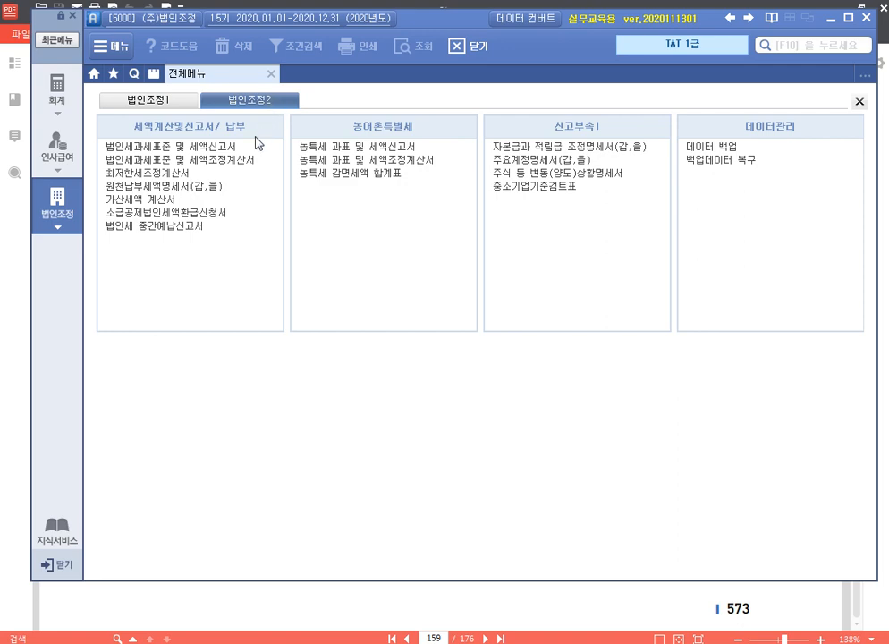
pyautogui.click(240, 161)
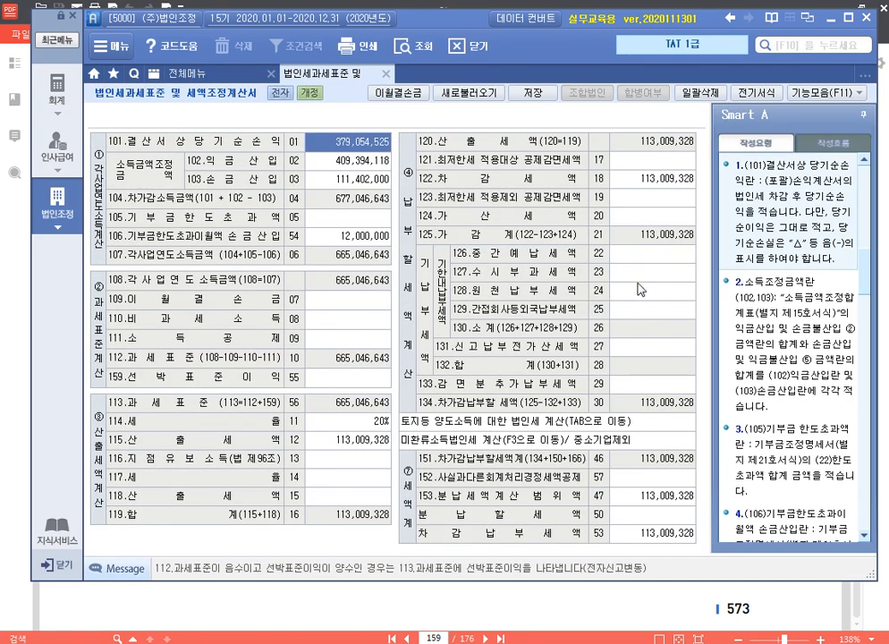
pyautogui.click(467, 93)
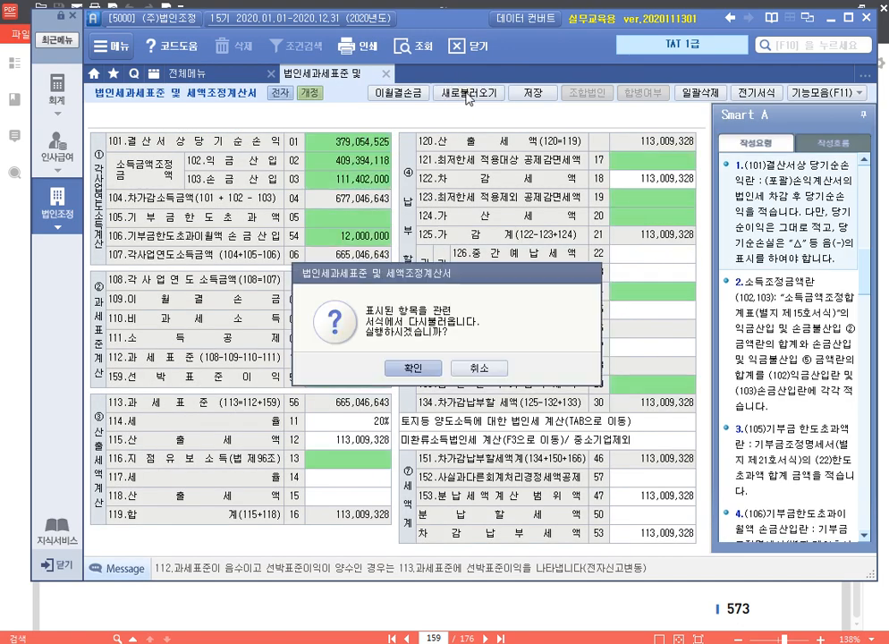
pyautogui.click(414, 368)
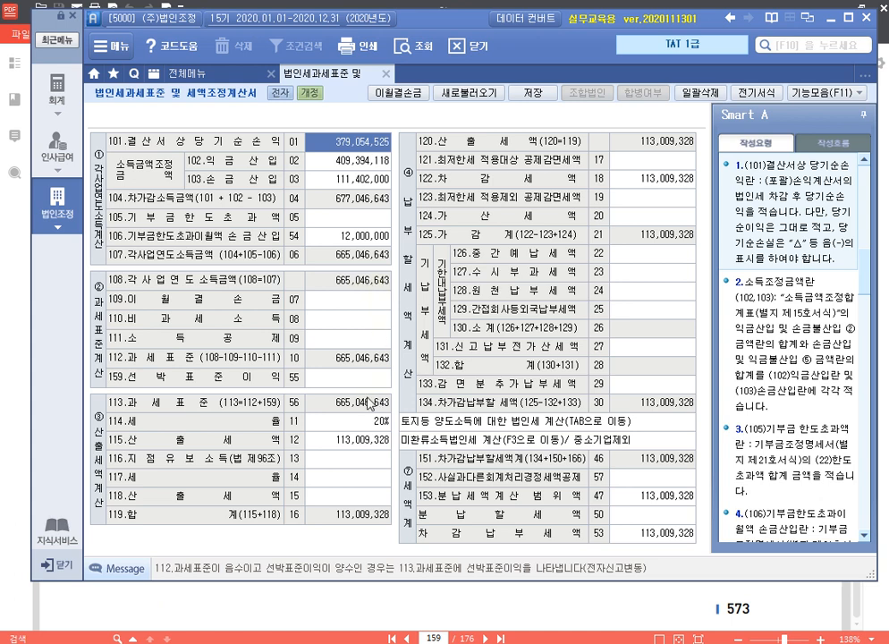
# Save 법인세과세표준 및 세액조정계산서 and select line 123 최저한세 적용제외 공제감면세액.
pyautogui.click(537, 95)
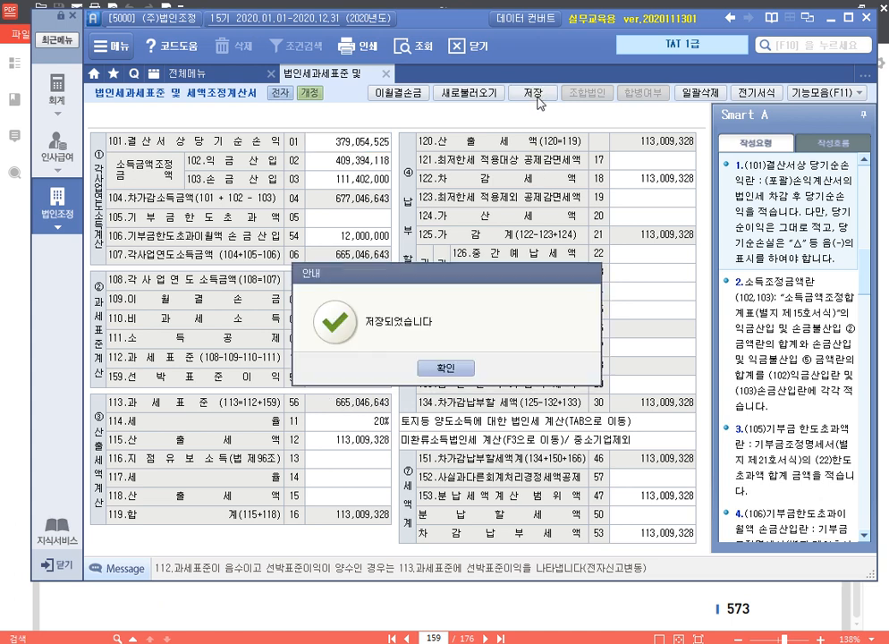
pyautogui.click(447, 367)
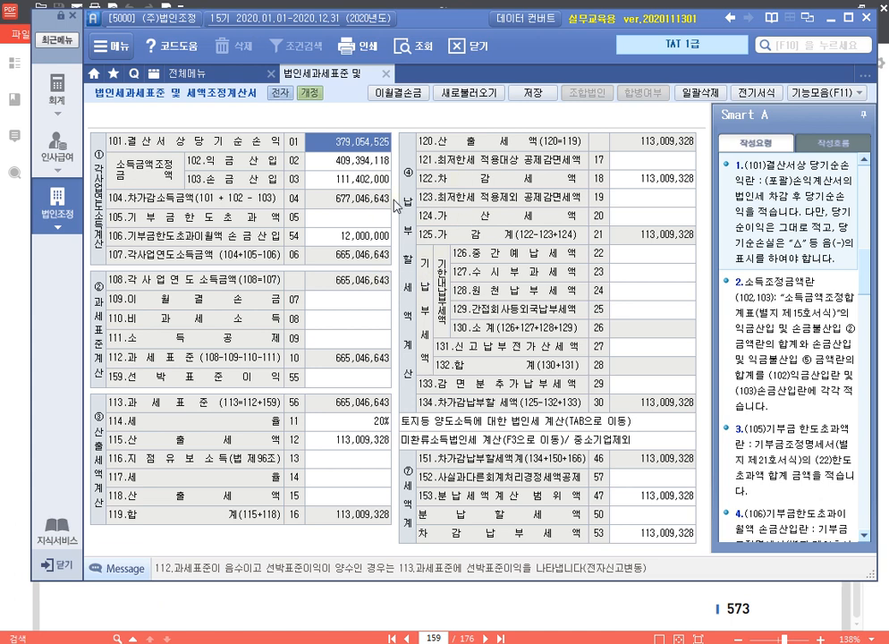
pyautogui.click(666, 204)
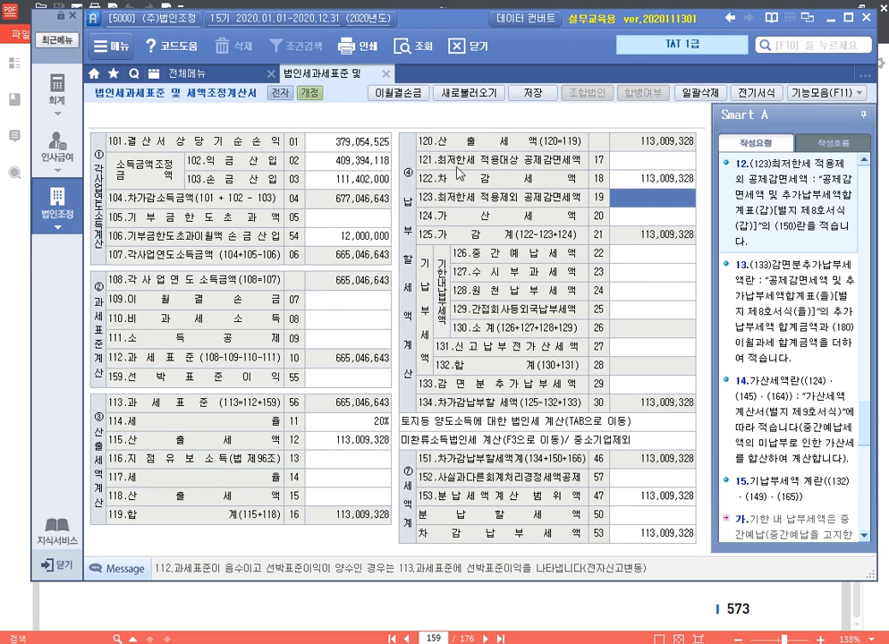
# Open 최저한세조정계산서 from the full list of forms and reload its figures.
pyautogui.click(166, 74)
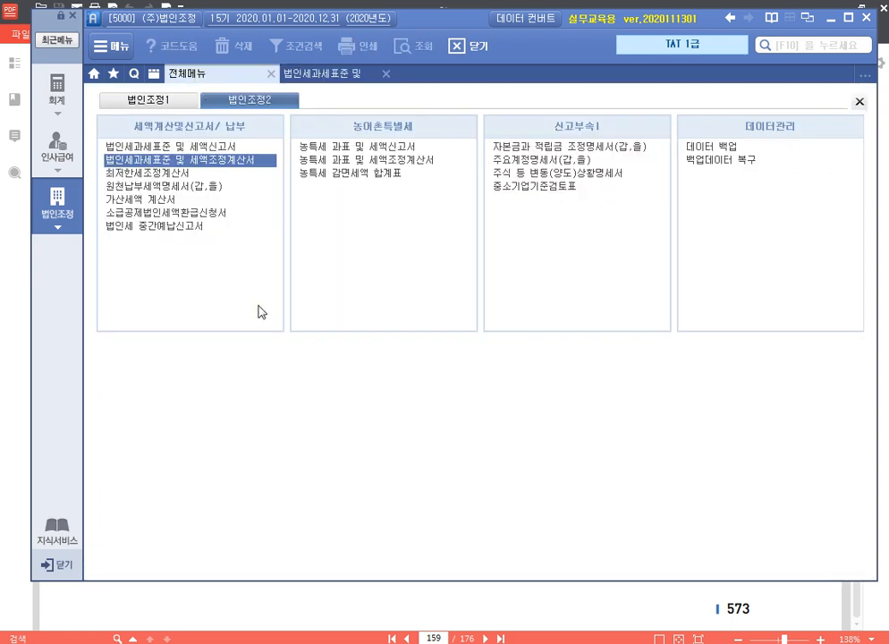
pyautogui.click(183, 174)
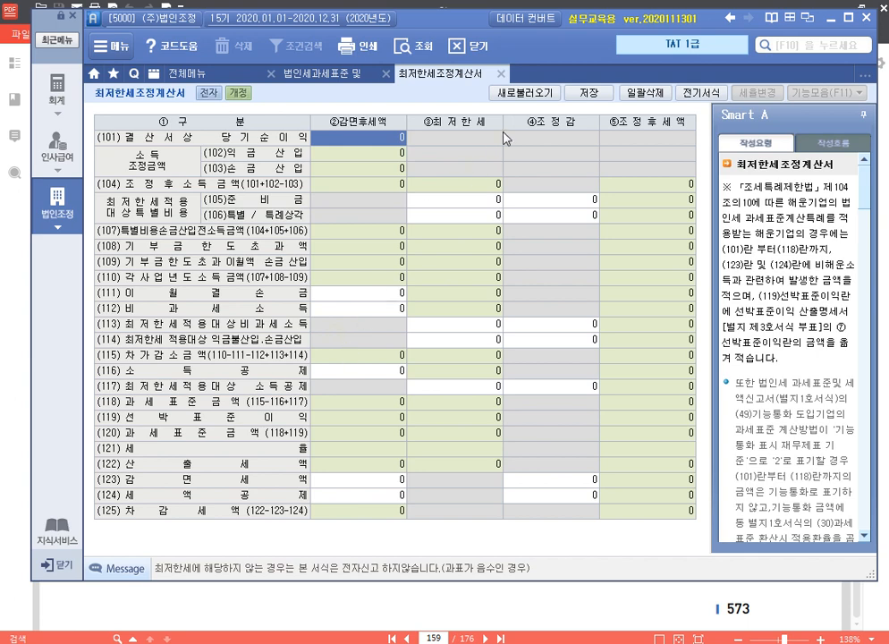
pyautogui.click(526, 93)
pyautogui.click(424, 369)
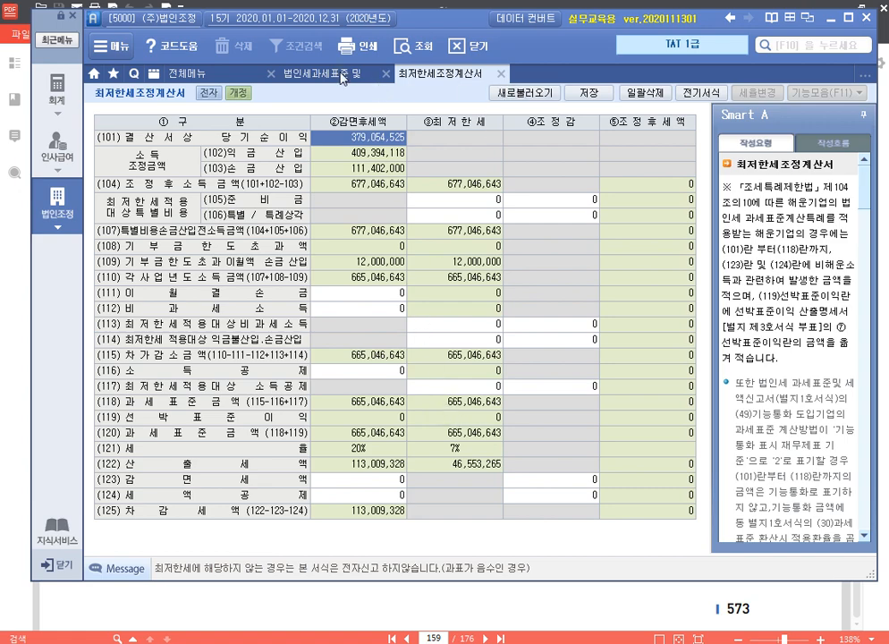
# Enter 11,063,838 as the 감면후세액 amount on line (123) 감면세액 of 최저한세조정계산서 and save the form.
pyautogui.click(295, 71)
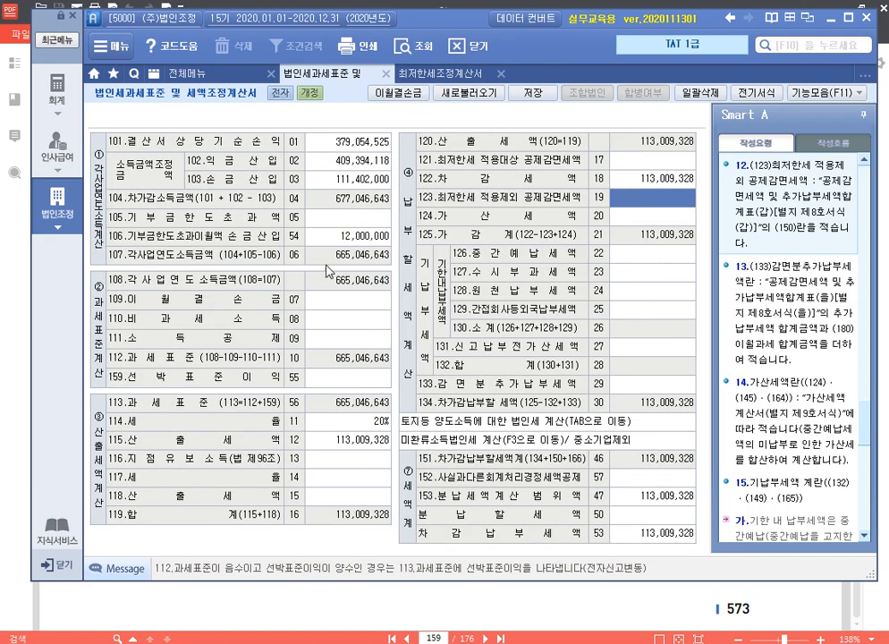
pyautogui.click(438, 74)
pyautogui.click(359, 480)
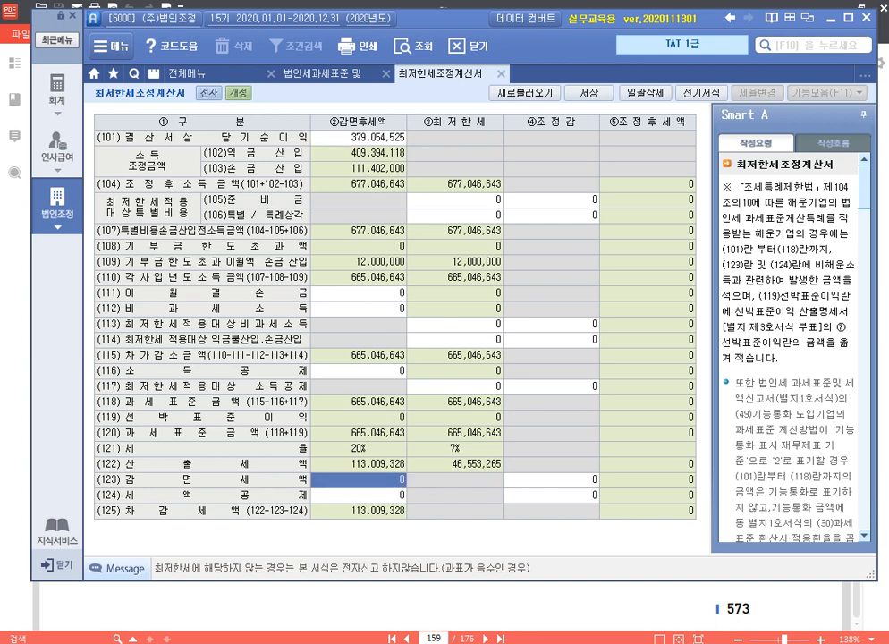
pyautogui.write('1')
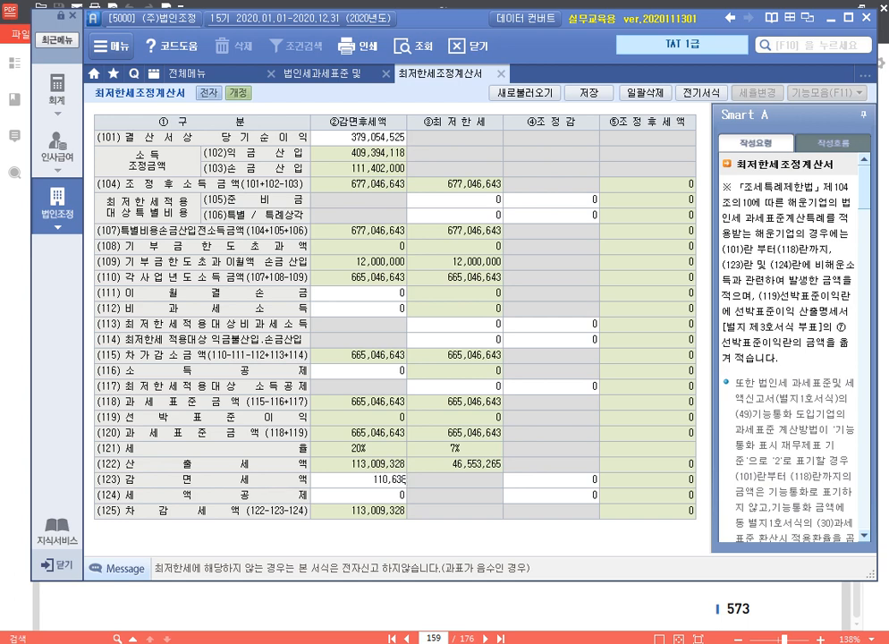
pyautogui.write('1,063,838')
pyautogui.press('Return')
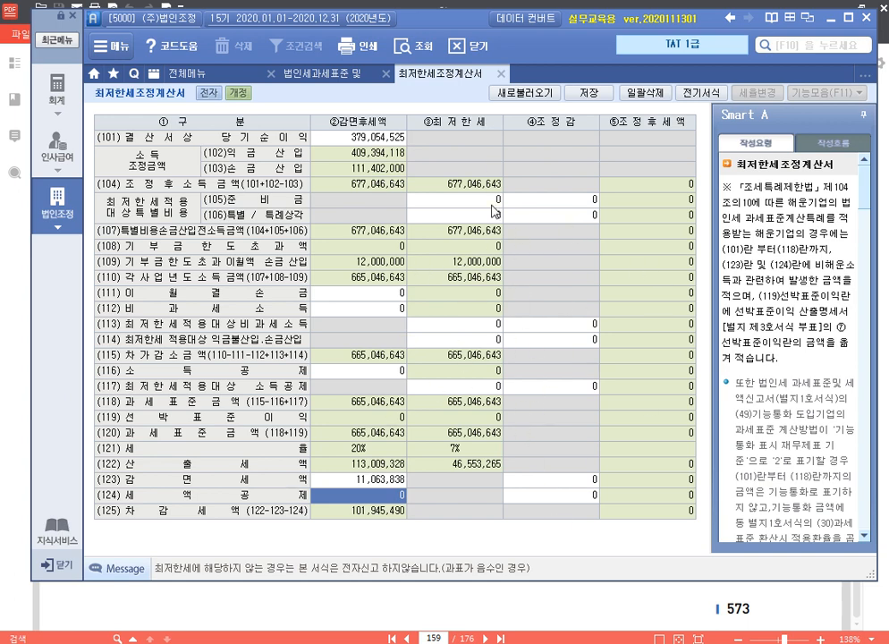
pyautogui.click(588, 92)
pyautogui.click(445, 369)
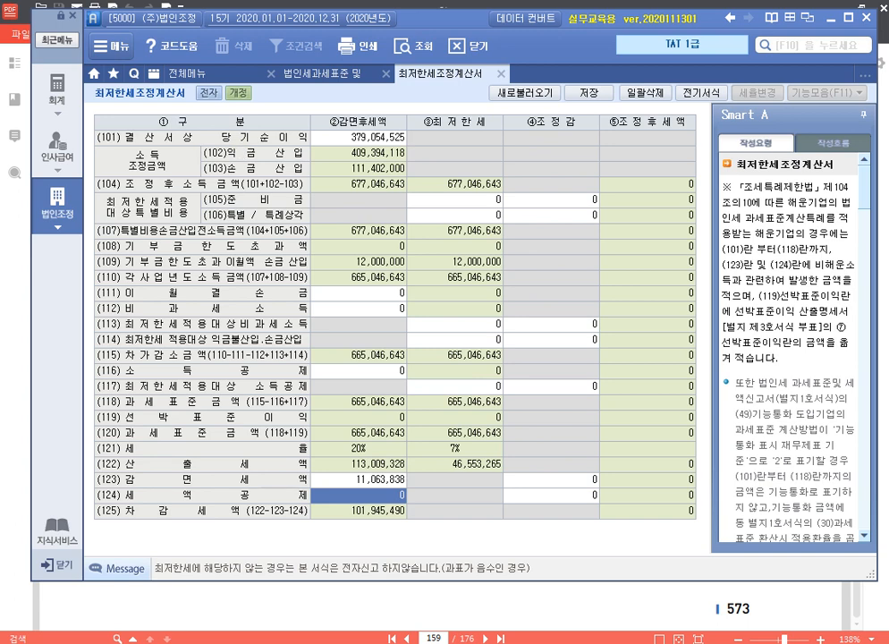
# In 법인세과세표준 및 세액조정계산서, enter 11,063,838 on line 121 최저한세 적용대상 공제감면세액 and save the form.
pyautogui.click(324, 74)
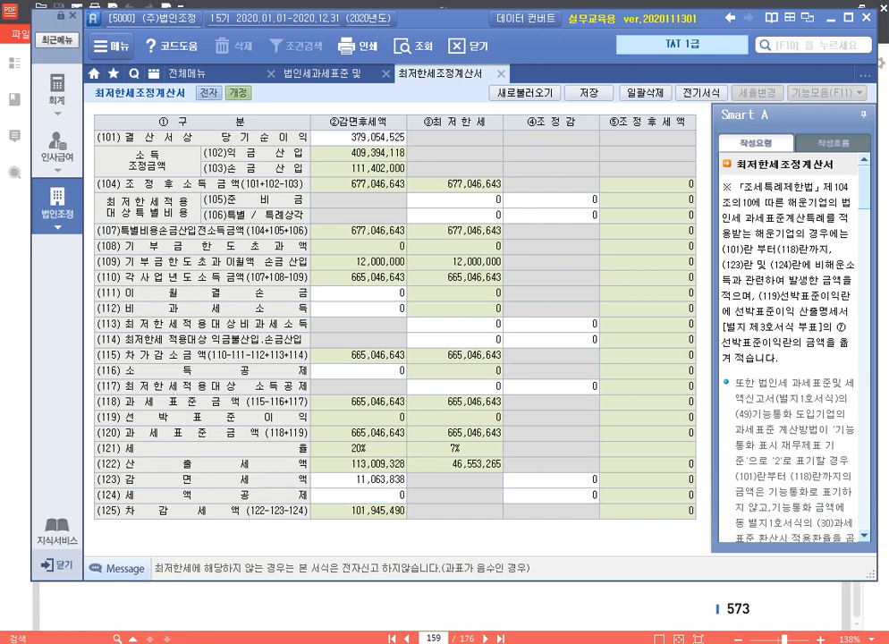
pyautogui.click(338, 74)
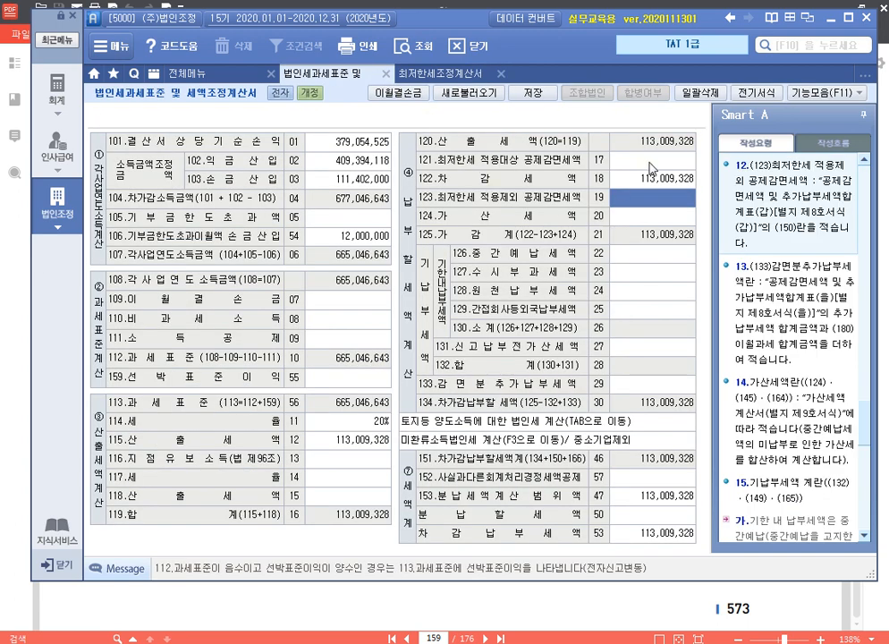
pyautogui.click(470, 93)
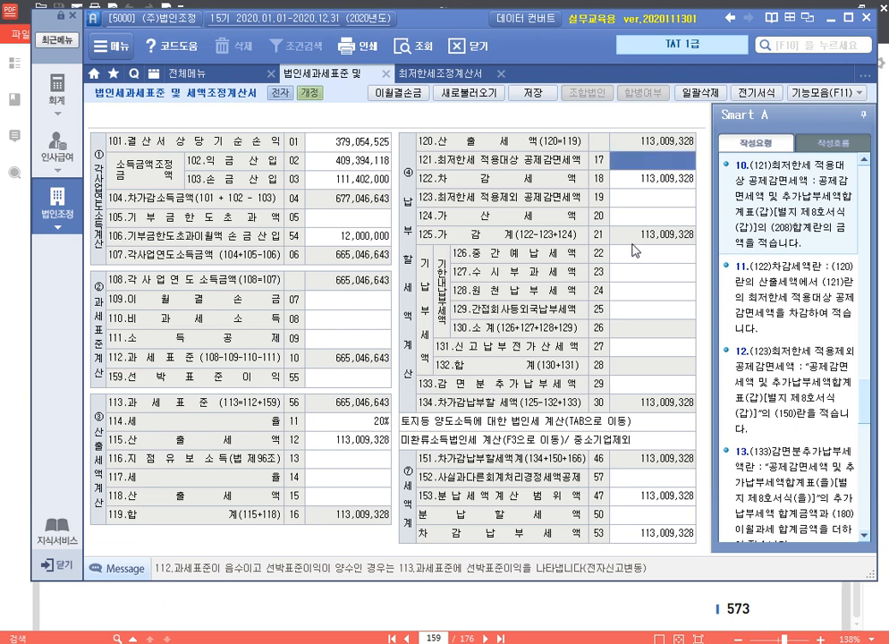
pyautogui.write('1')
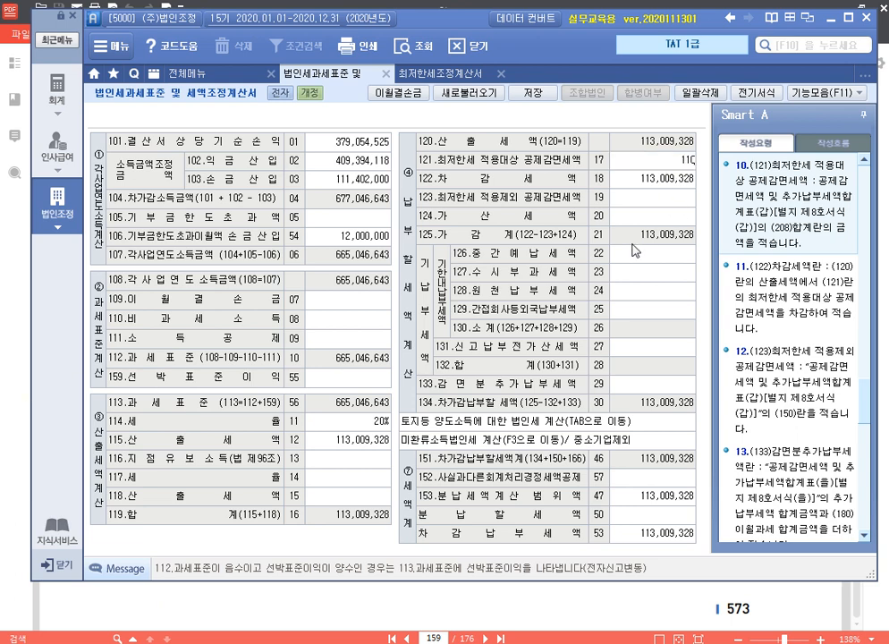
pyautogui.write('1,063,838')
pyautogui.press('Return')
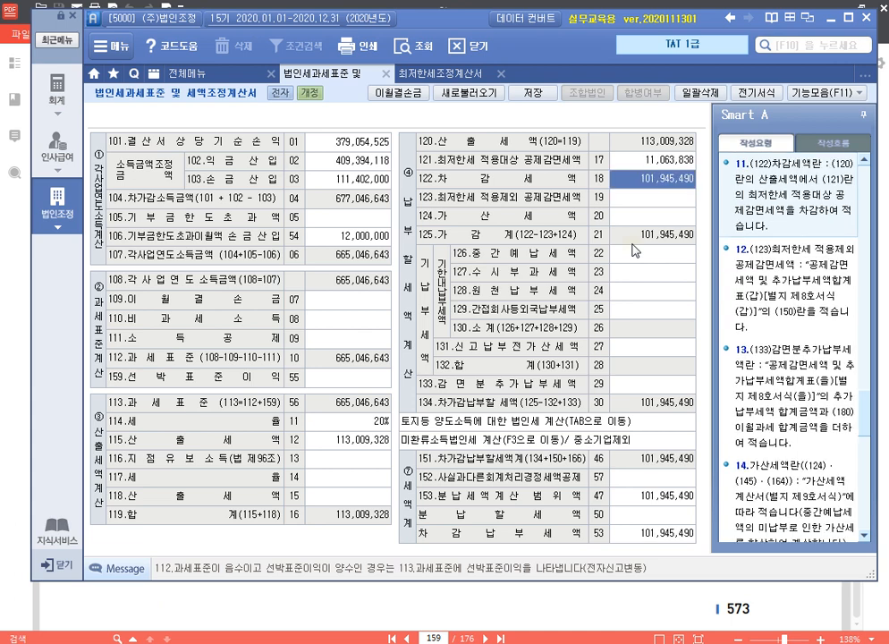
pyautogui.click(682, 161)
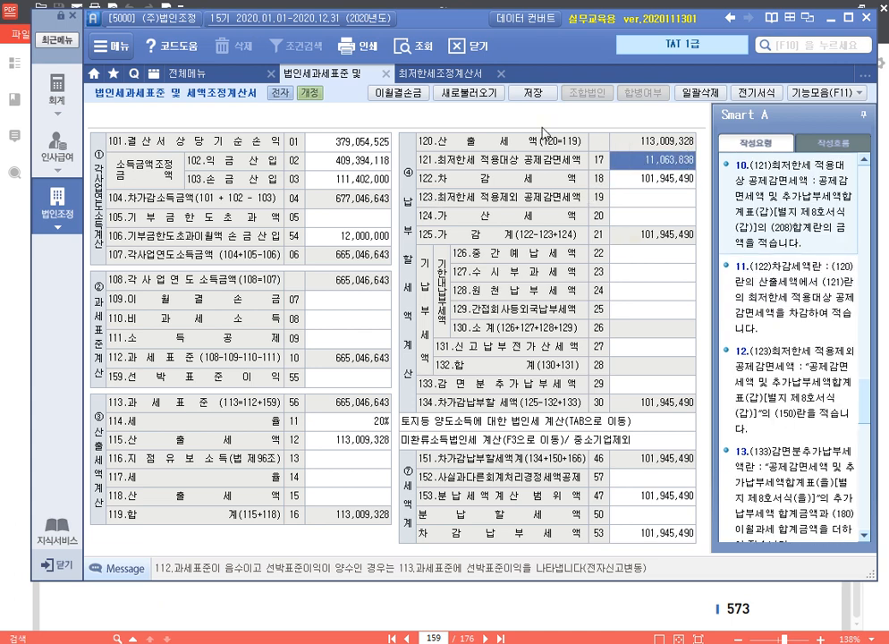
pyautogui.click(533, 93)
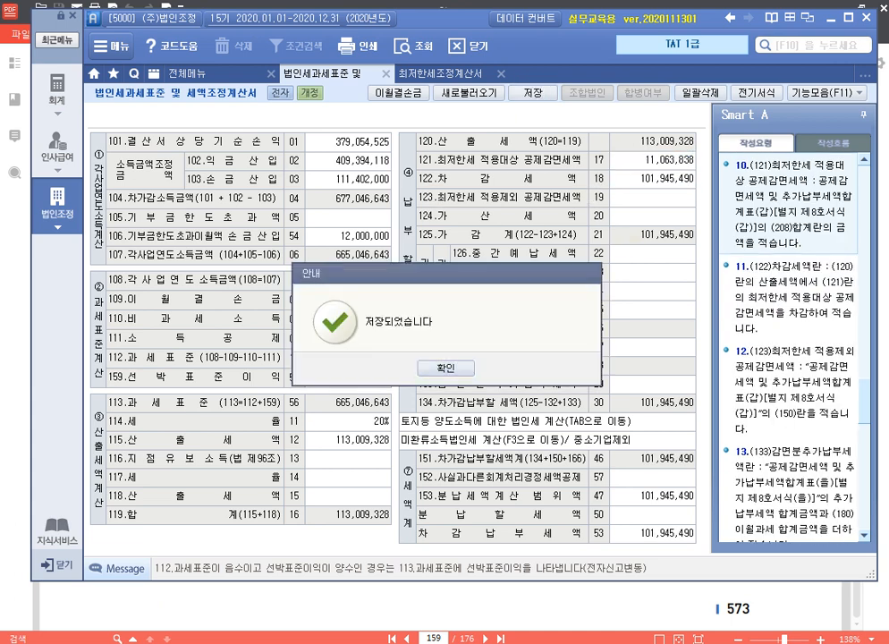
pyautogui.click(446, 367)
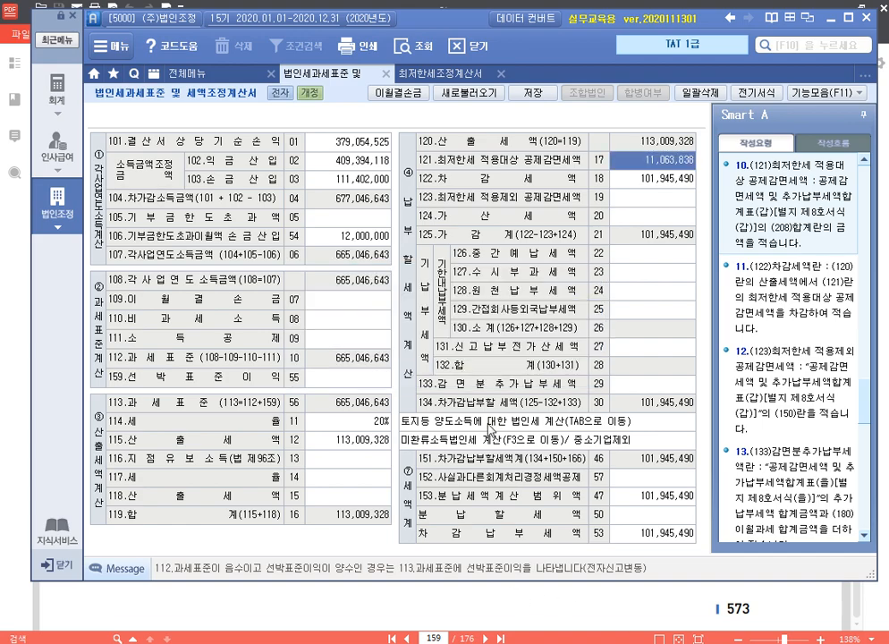
# Consult the 최저한세조정명세서 solution in the 알PDF workbook, then return to 더존 iPlus and select line 123 최저한세 적용제외 공제감면세액.
pyautogui.click(567, 606)
pyautogui.scroll(-15, 530, 372)
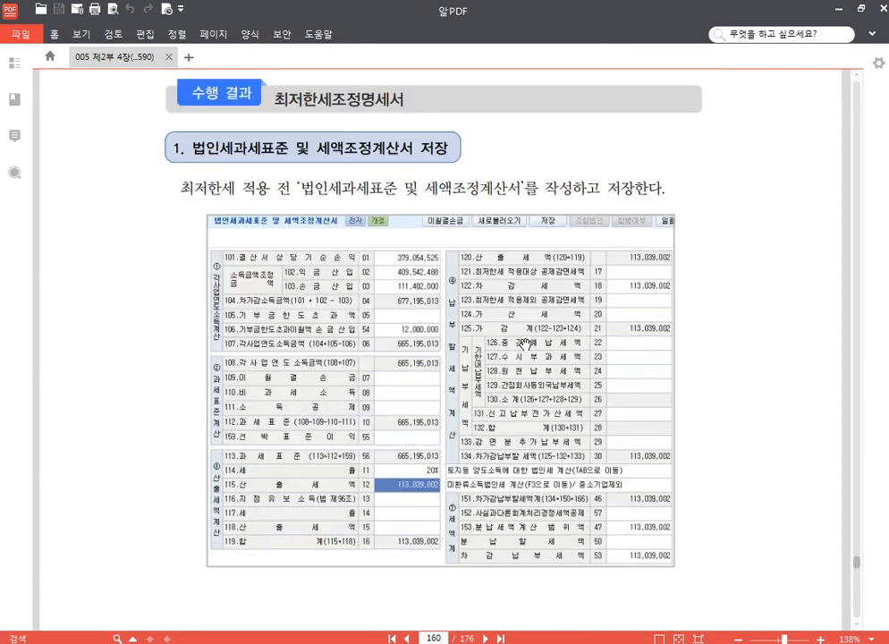
pyautogui.scroll(-7, 585, 333)
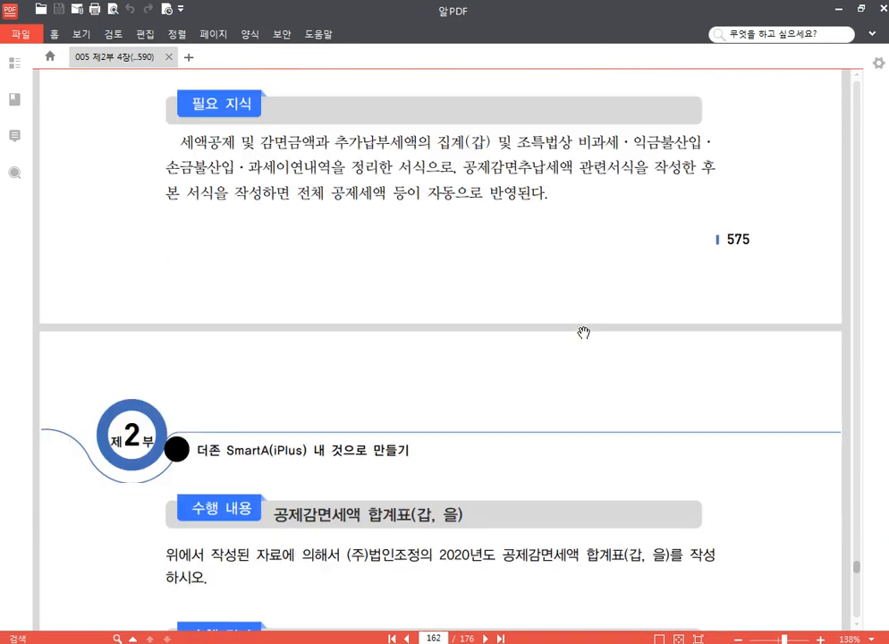
pyautogui.scroll(1, 583, 332)
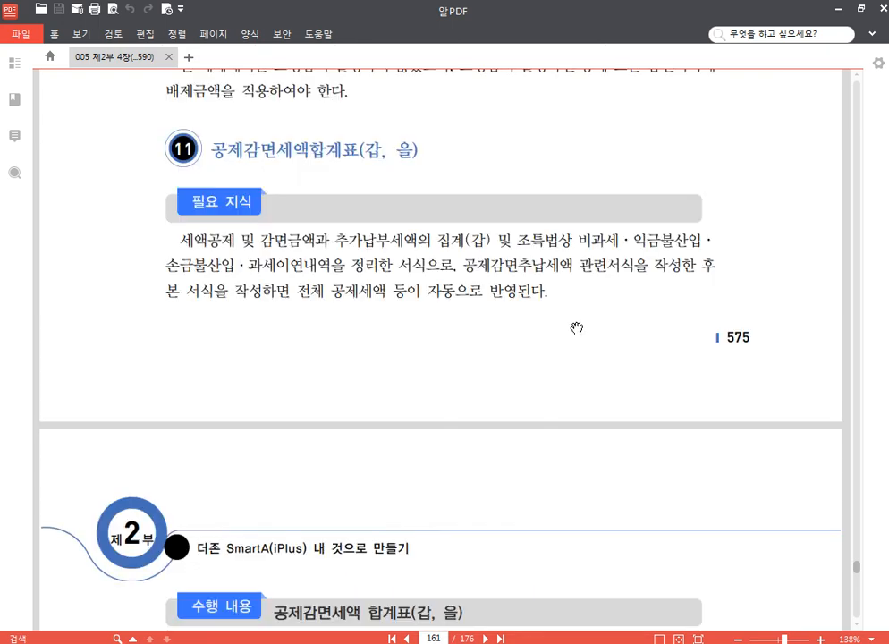
pyautogui.scroll(8, 579, 304)
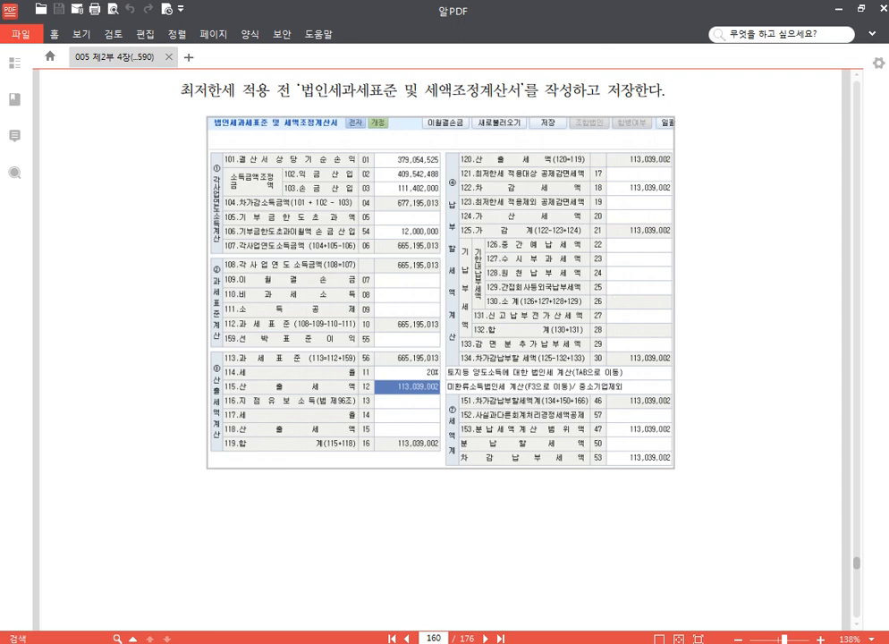
pyautogui.hotkey('alt', 'Tab')
pyautogui.click(656, 196)
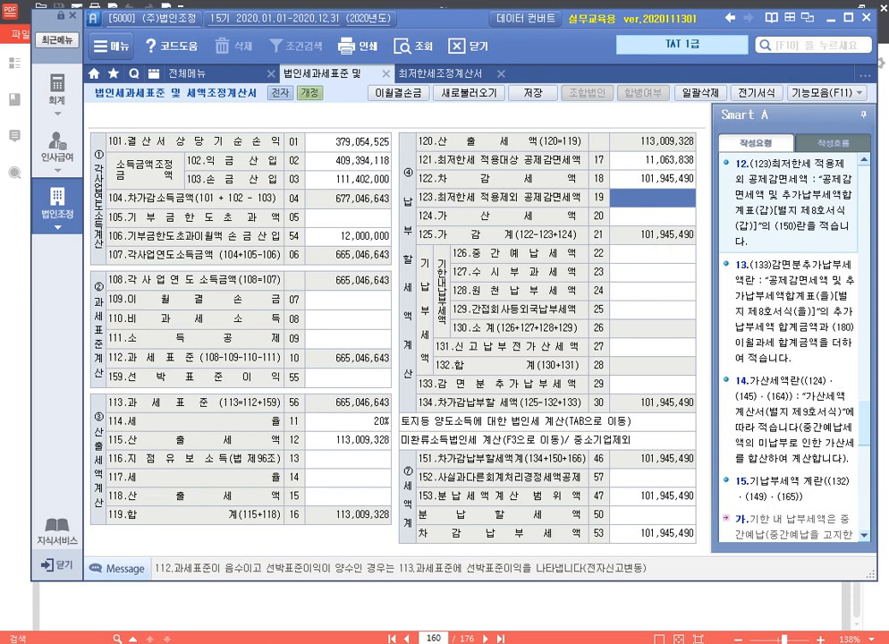
# Switch to the workbook in 알PDF and read the 조정감 review and the 공제감면세액 합계표(갑, 을) exercise with its solution.
pyautogui.click(268, 642)
pyautogui.scroll(-10, 619, 309)
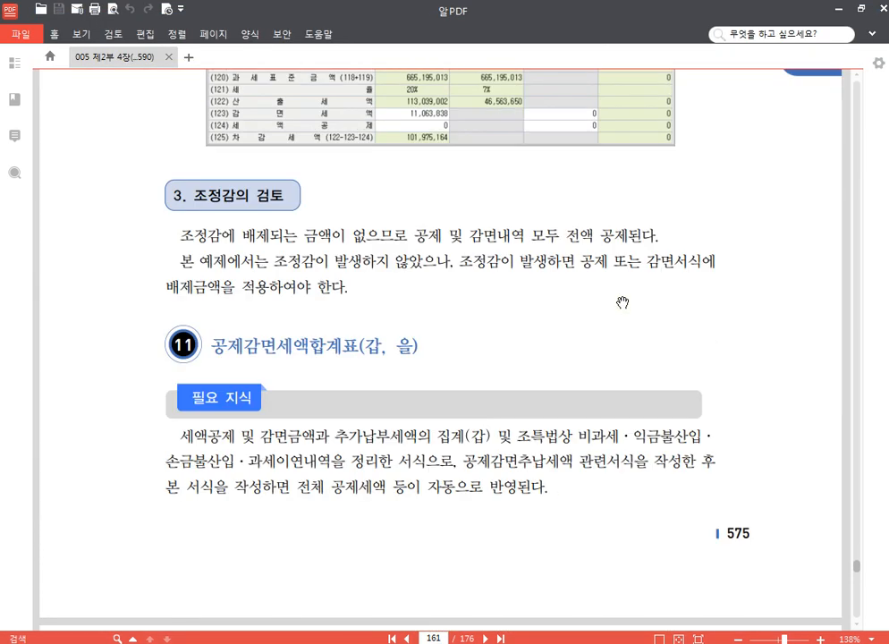
pyautogui.scroll(-5, 621, 302)
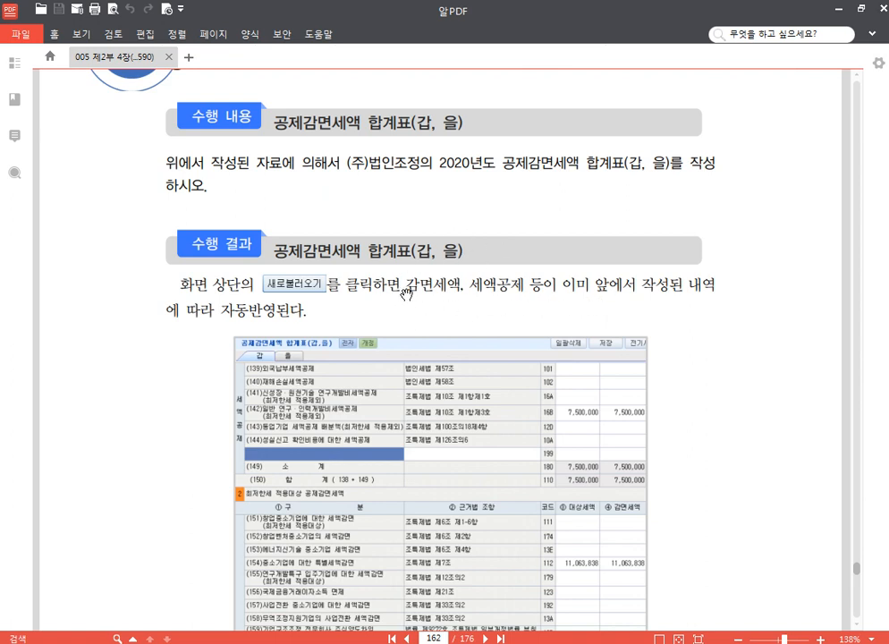
pyautogui.scroll(-3, 429, 286)
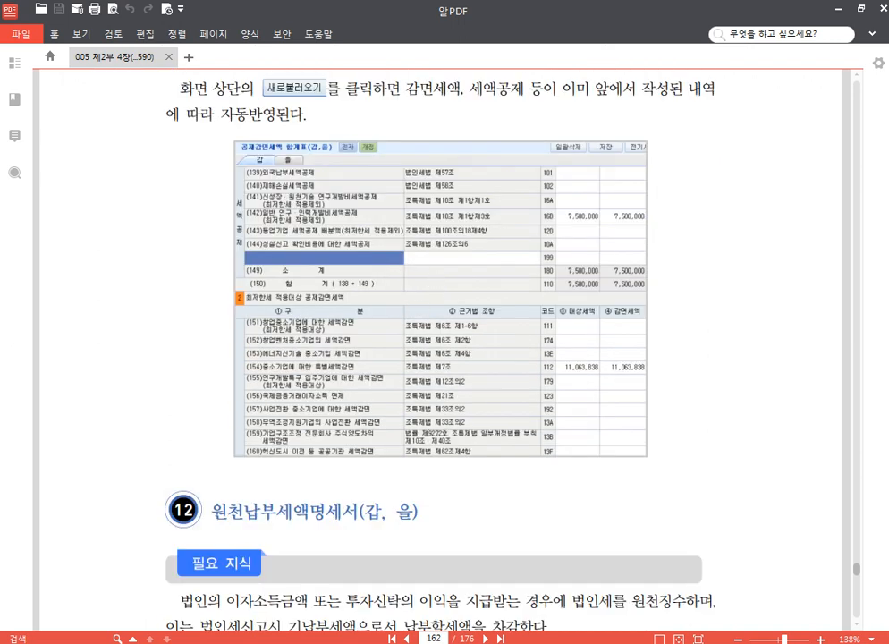
# Return to 더존 iPlus, close 최저한세조정계산서, and open 공제감면세액 합계표(갑,을), reloading its marked items from the related forms.
pyautogui.hotkey('alt', 'Tab')
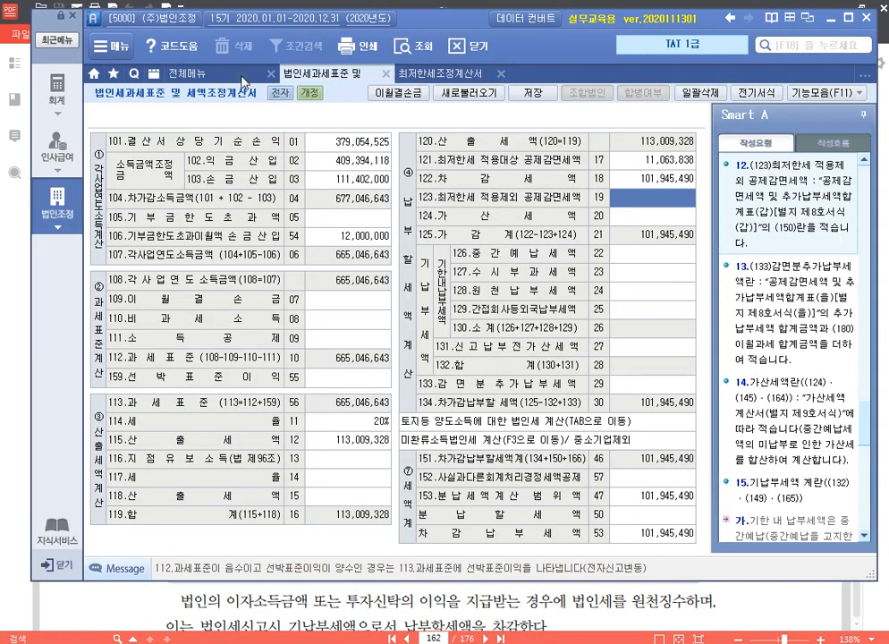
pyautogui.click(502, 74)
pyautogui.click(221, 74)
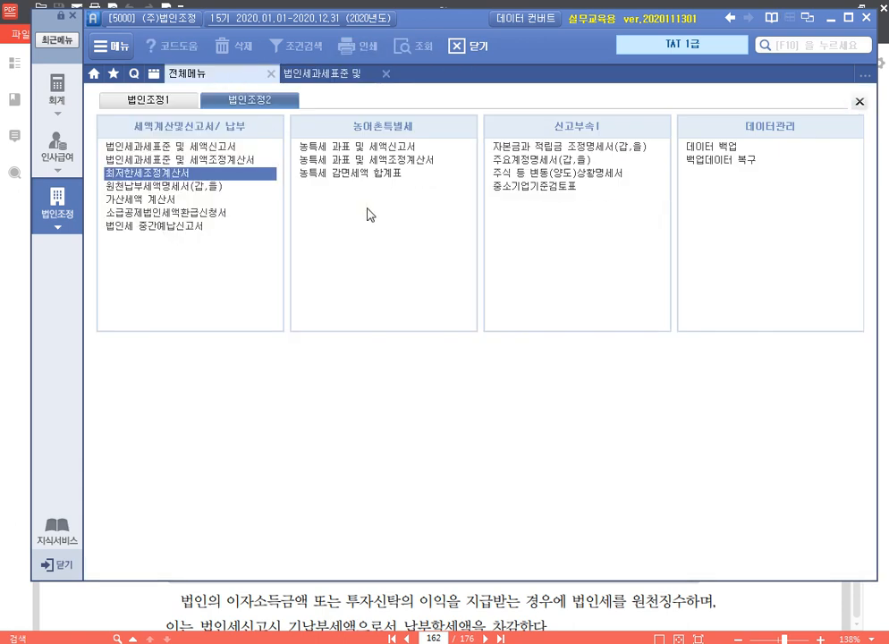
pyautogui.click(146, 99)
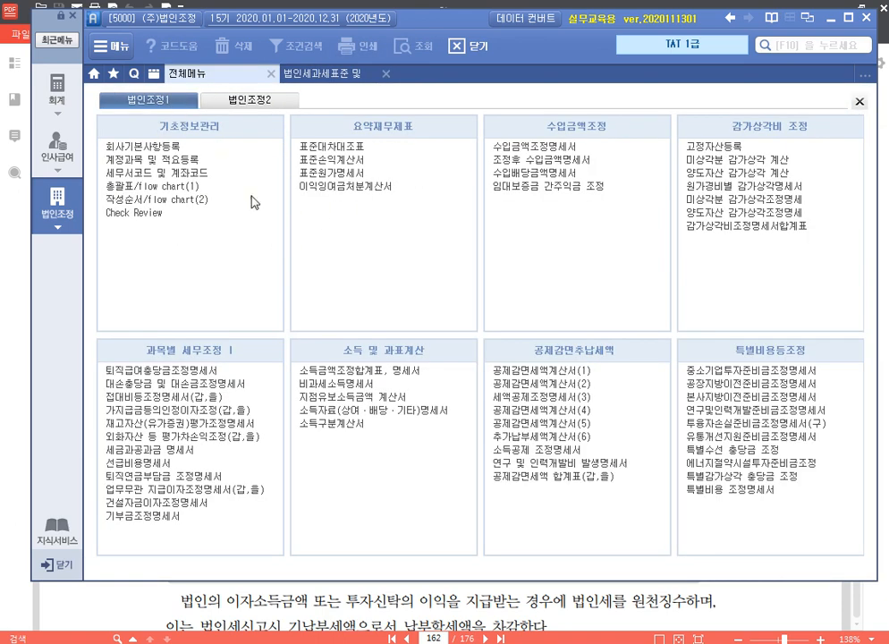
pyautogui.click(556, 478)
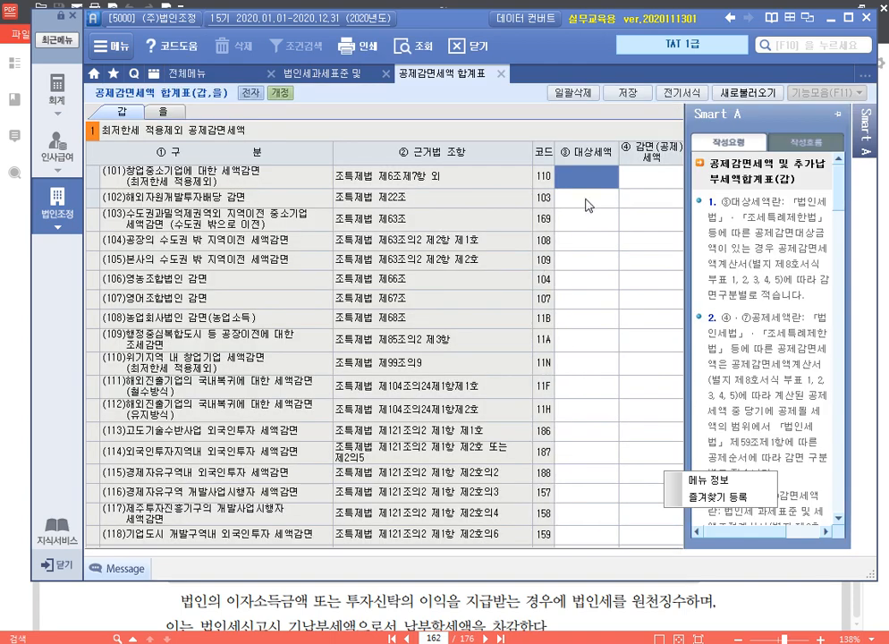
pyautogui.click(741, 95)
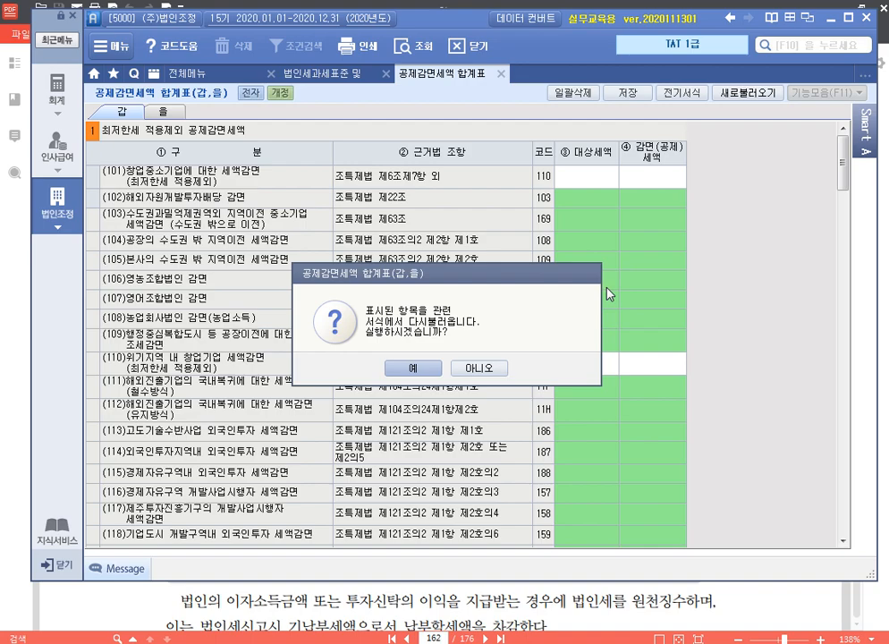
pyautogui.click(417, 369)
# Enter 11,063,838 as both 대상세액 and 감면세액 for (154) 중소기업에 대한 특별세액감면 and save 공제감면세액 합계표(갑,을).
pyautogui.scroll(-8, 640, 299)
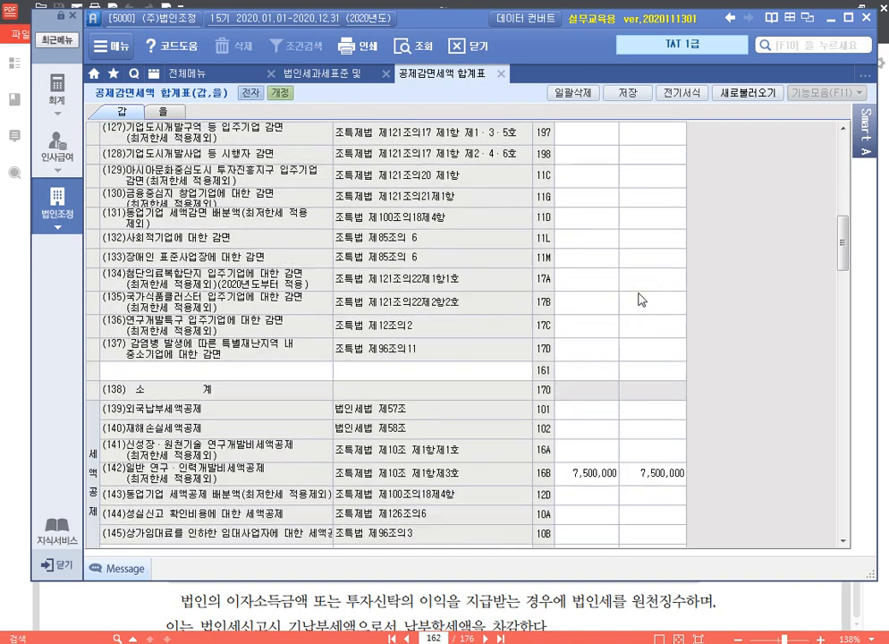
pyautogui.scroll(-5, 640, 300)
pyautogui.click(611, 235)
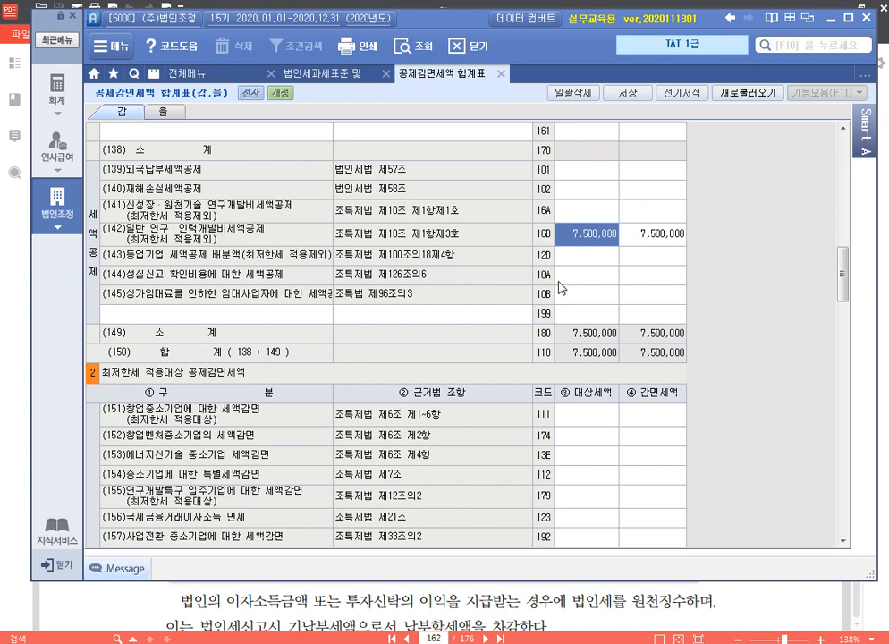
pyautogui.click(455, 182)
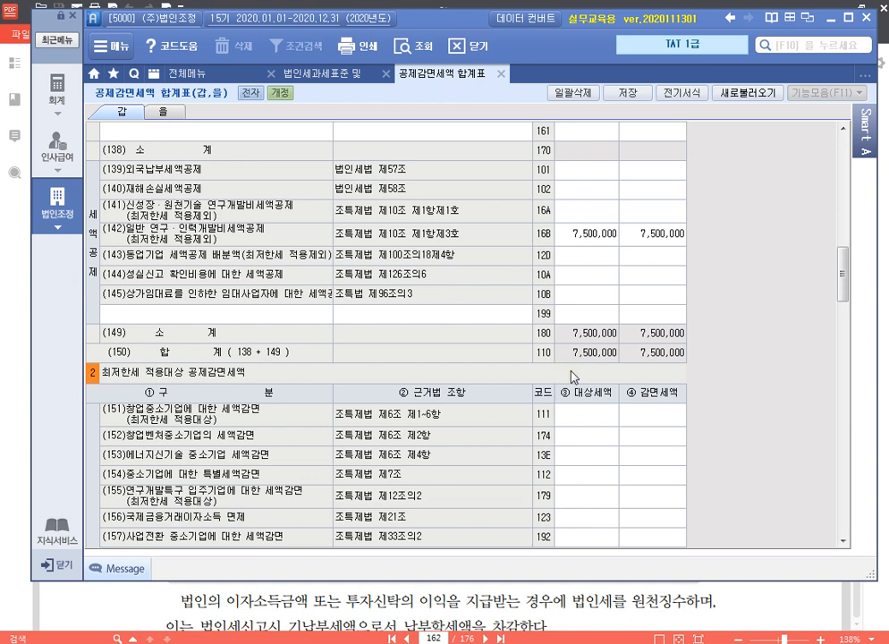
pyautogui.scroll(-3, 489, 394)
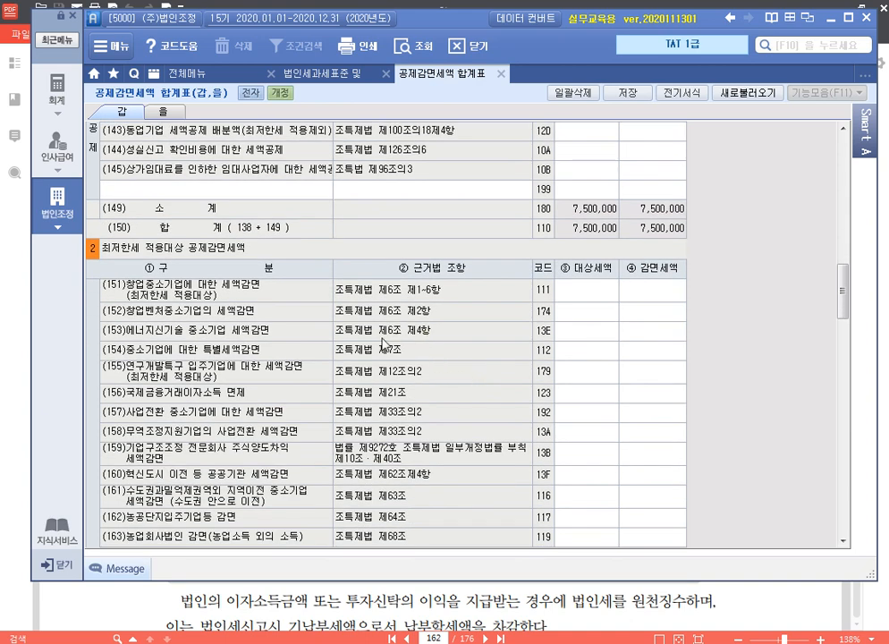
pyautogui.click(588, 349)
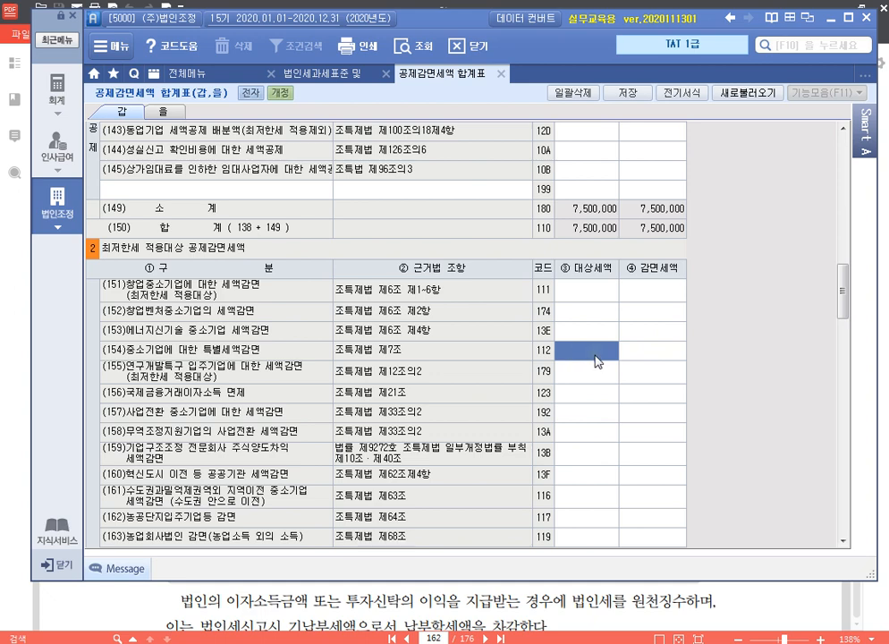
pyautogui.write('1')
pyautogui.write('1,063,8383')
pyautogui.press('Return')
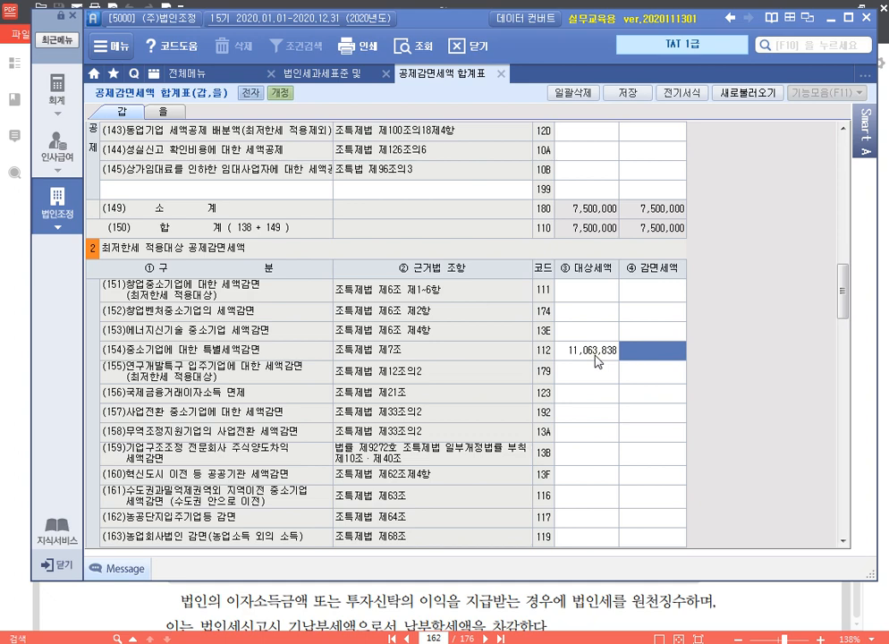
pyautogui.write('11,06')
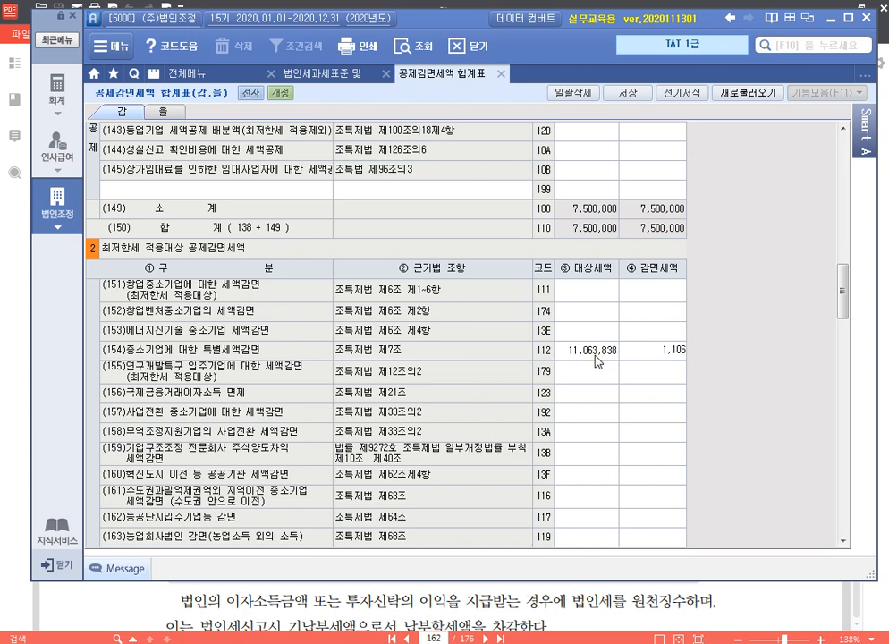
pyautogui.write('3,838')
pyautogui.press('Return')
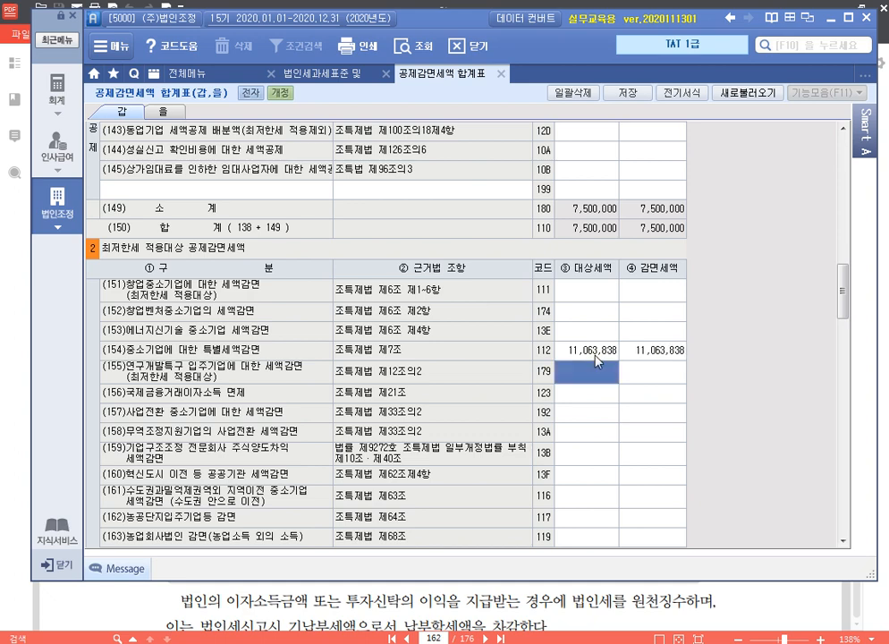
pyautogui.click(487, 92)
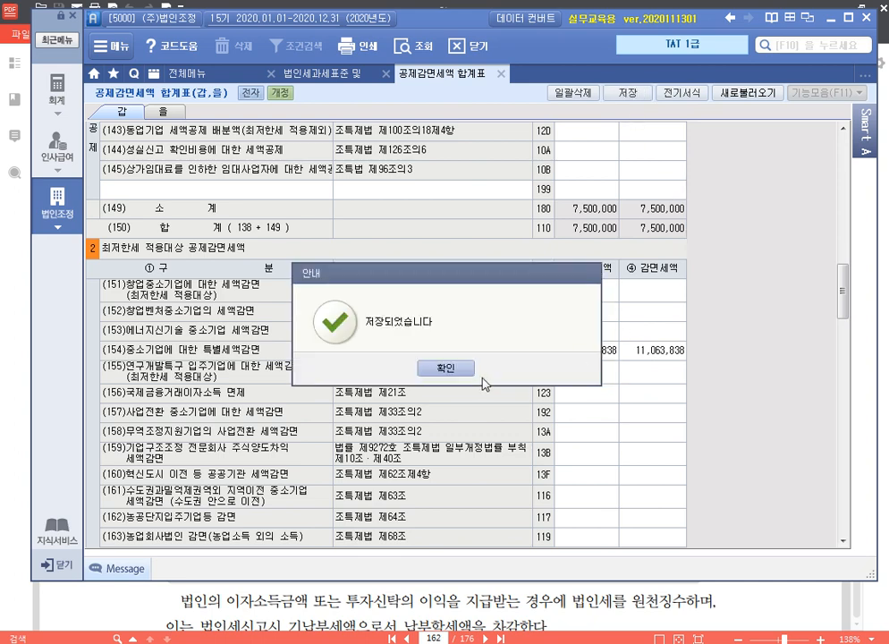
# Reload the marked items of 법인세과세표준 및 세액조정계산서 from the related forms, check line 121, and return to 공제감면세액 합계표(갑,을).
pyautogui.click(444, 369)
pyautogui.scroll(2, 549, 328)
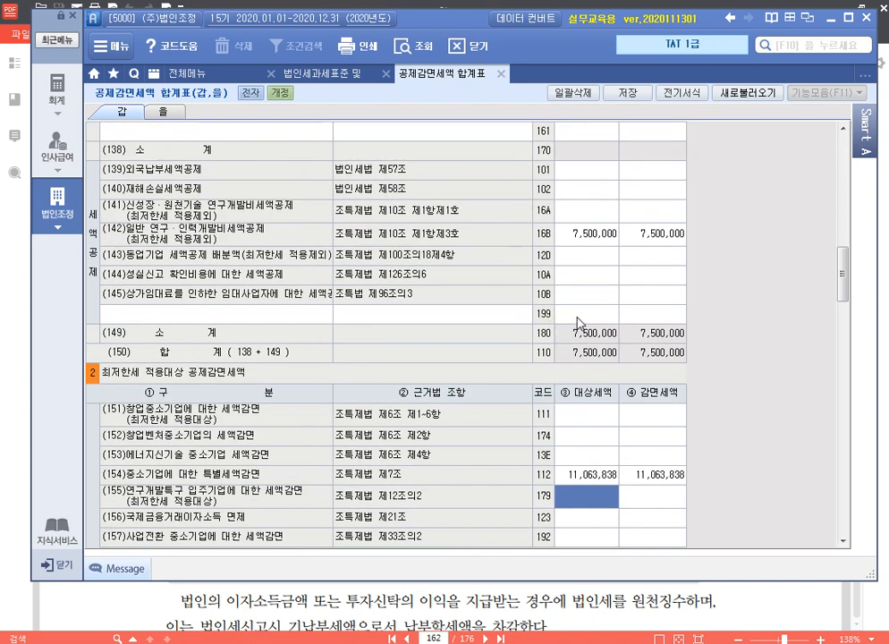
pyautogui.click(337, 73)
pyautogui.click(533, 92)
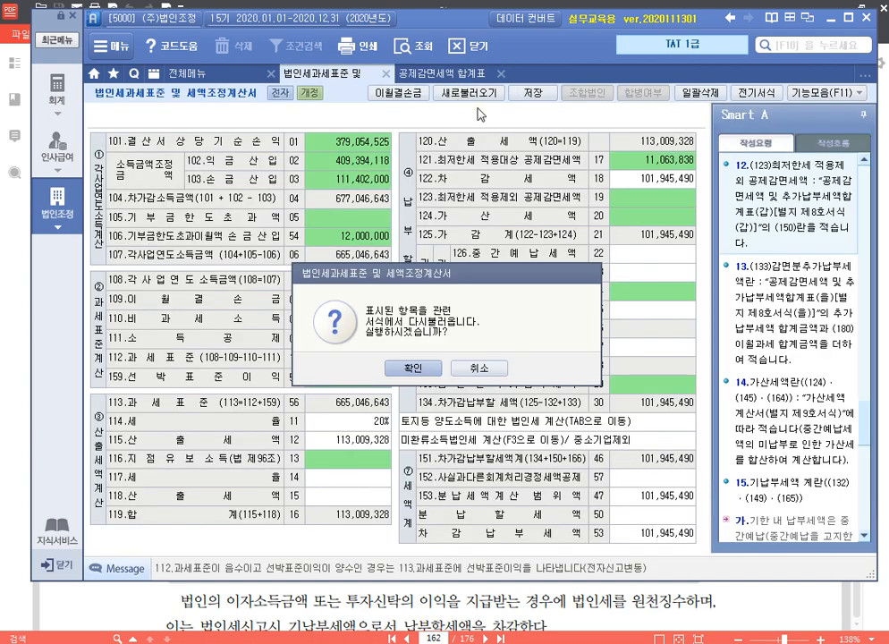
pyautogui.click(360, 310)
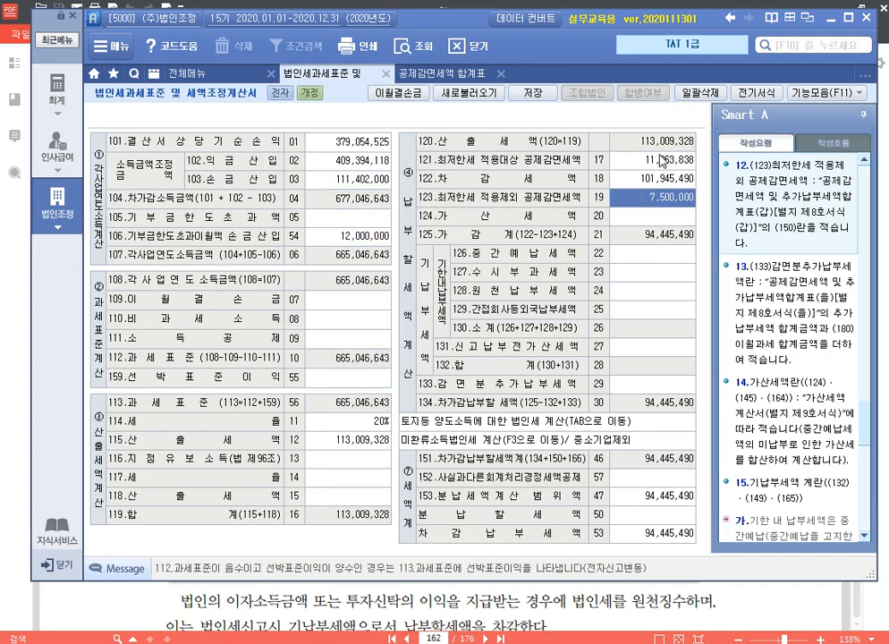
pyautogui.click(668, 160)
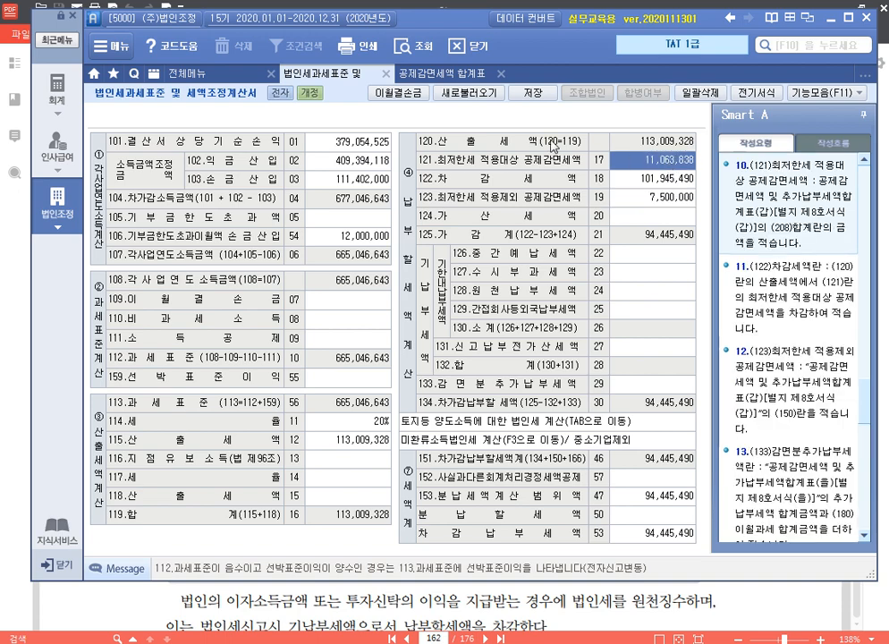
pyautogui.click(454, 79)
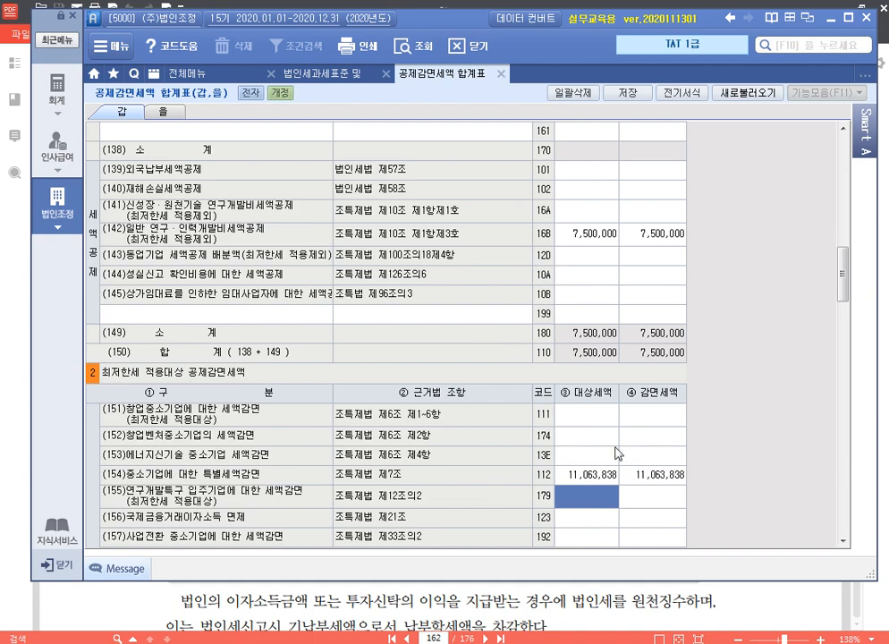
# Switch to the workbook in 알PDF and read the 원천납부세액명세서(갑, 을) section through its exercise and solution.
pyautogui.click(380, 611)
pyautogui.scroll(-5, 468, 341)
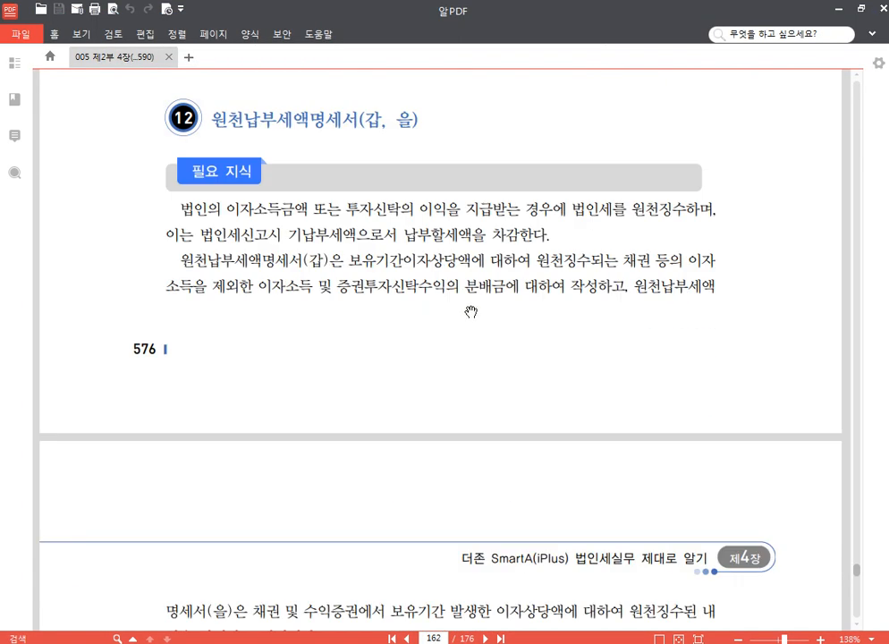
pyautogui.scroll(-1, 470, 311)
pyautogui.scroll(-5, 475, 307)
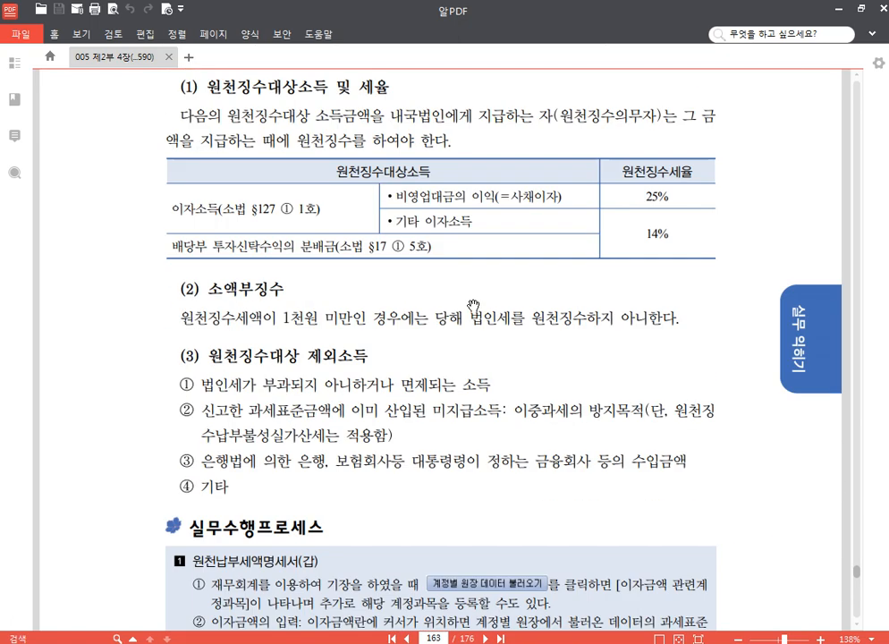
pyautogui.scroll(-4, 477, 303)
pyautogui.scroll(-5, 477, 301)
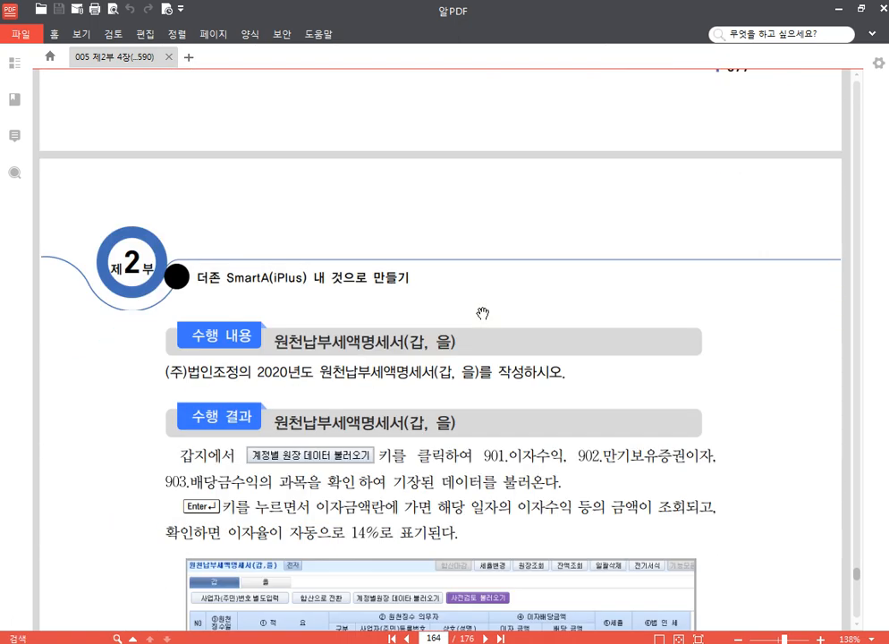
# Return to 더존 iPlus, close 법인세과세표준 및 세액조정계산서 with its changes saved, and close 공제감면세액 합계표(갑,을).
pyautogui.click(294, 642)
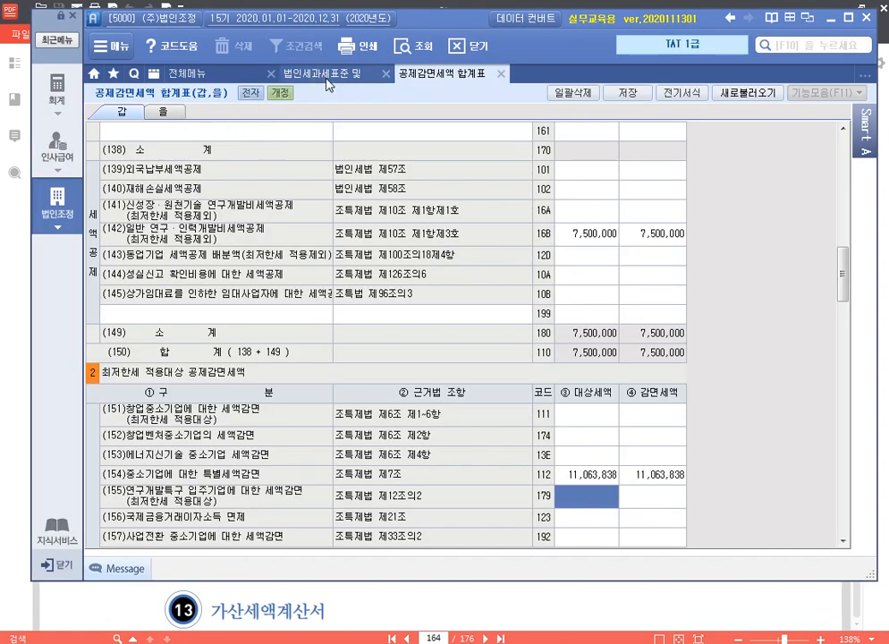
pyautogui.click(271, 73)
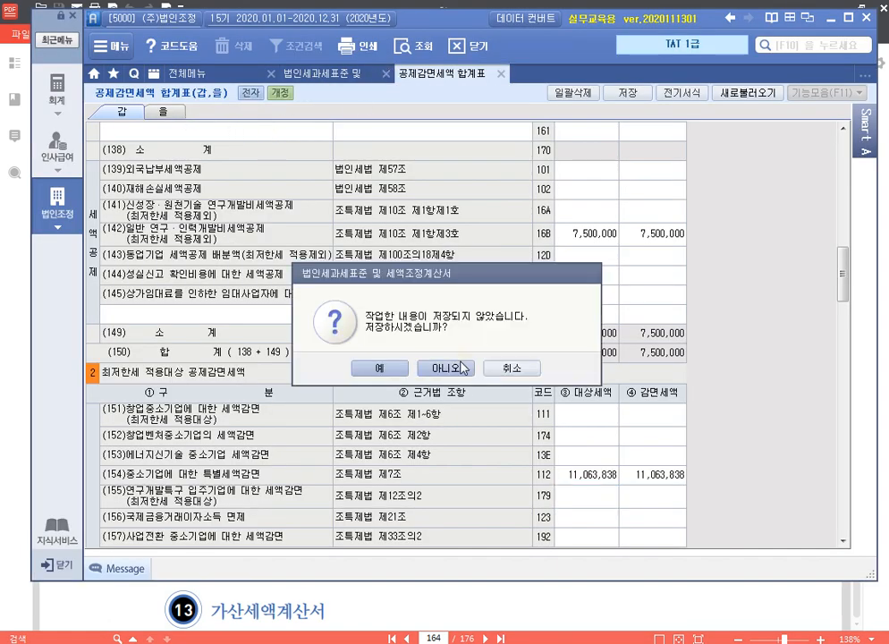
pyautogui.click(396, 369)
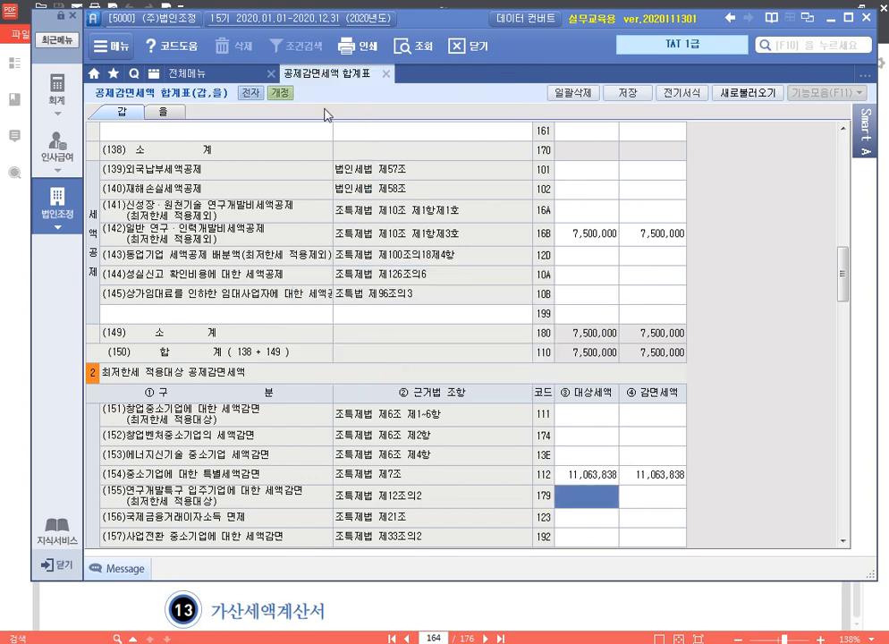
pyautogui.click(389, 74)
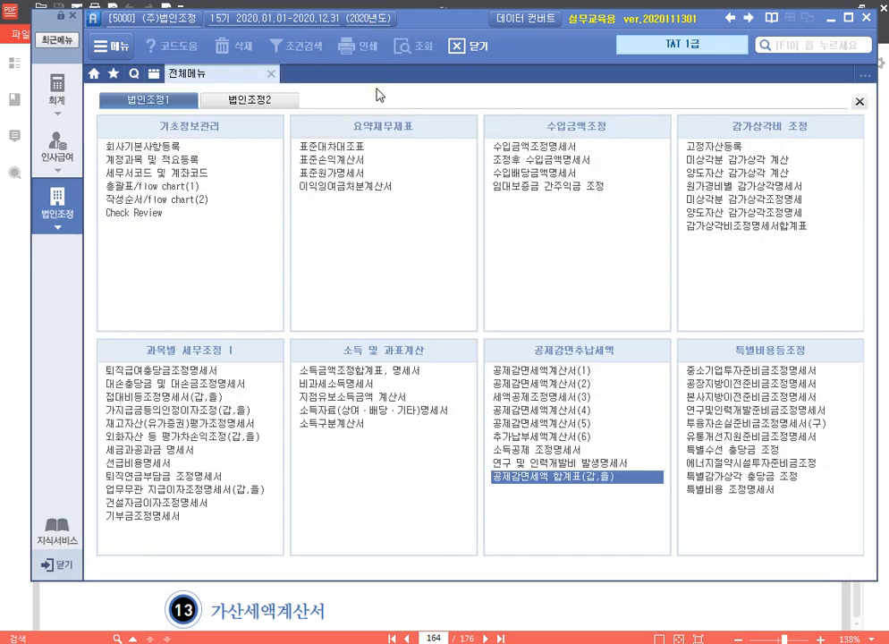
# Open 원천납부세액명세서(갑,을) and load the account ledger data using the default accounts 901, 902 and 903.
pyautogui.click(275, 106)
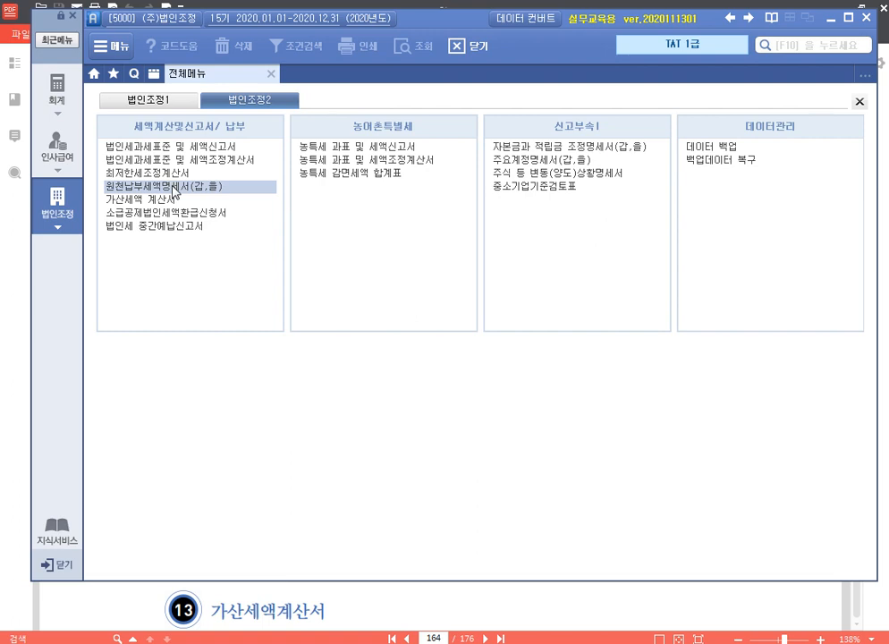
pyautogui.click(172, 187)
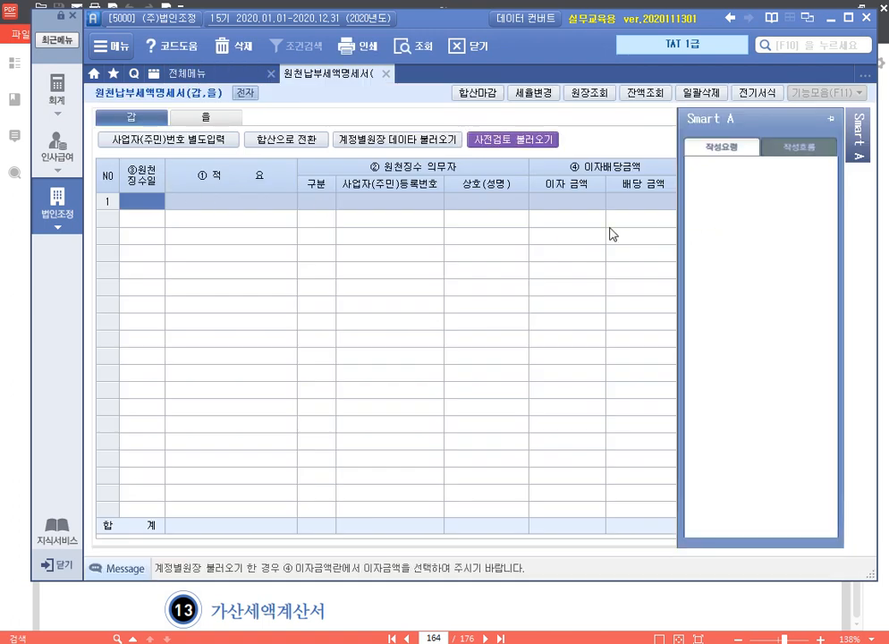
pyautogui.click(399, 140)
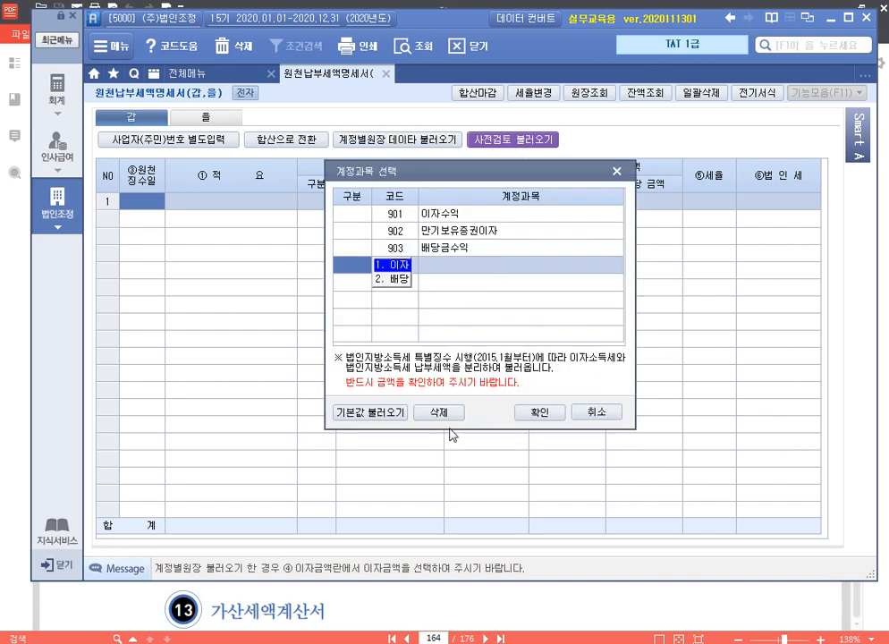
pyautogui.click(387, 413)
pyautogui.click(397, 367)
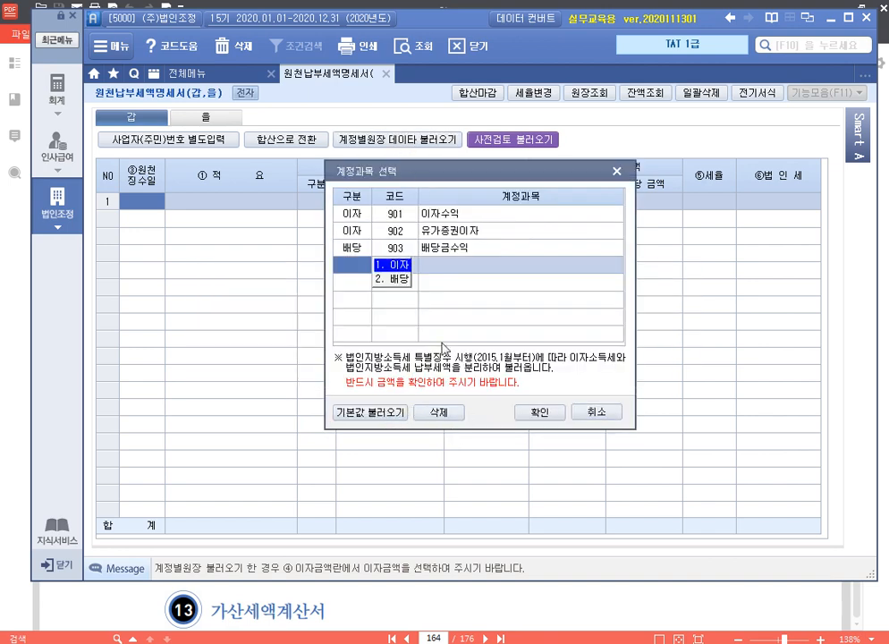
pyautogui.click(538, 412)
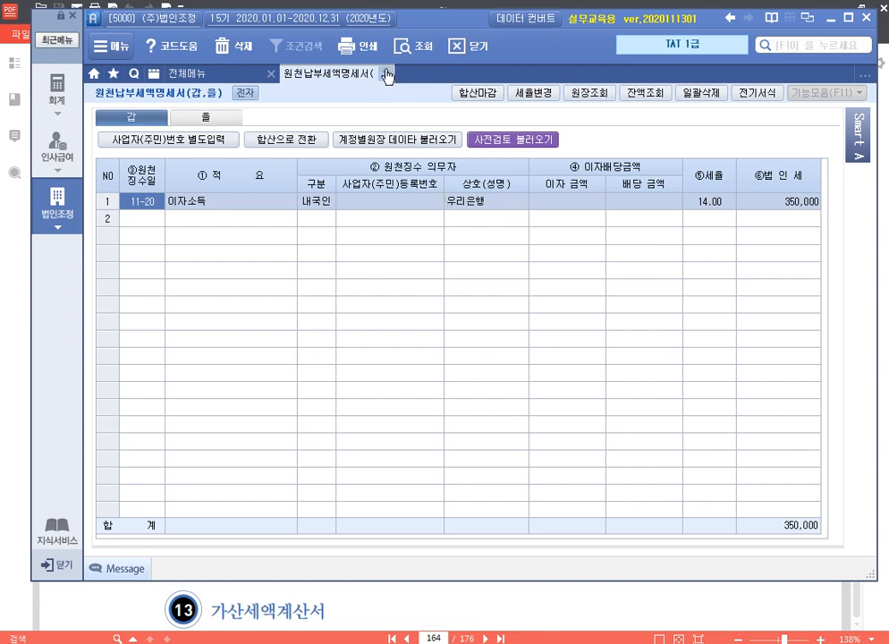
# Check the 을 sheet of 원천납부세액명세서(갑,을) and close the form.
pyautogui.click(223, 123)
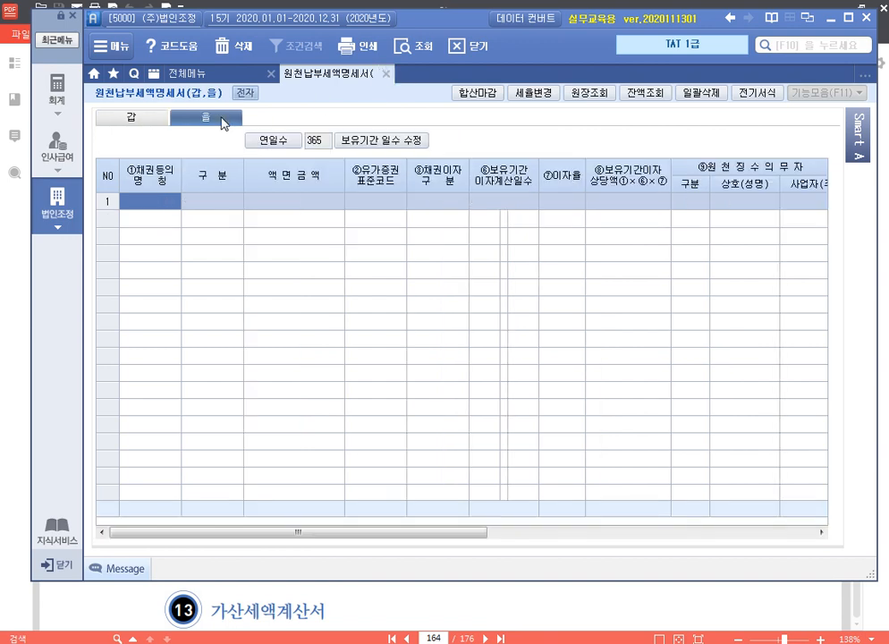
pyautogui.click(386, 73)
pyautogui.click(447, 414)
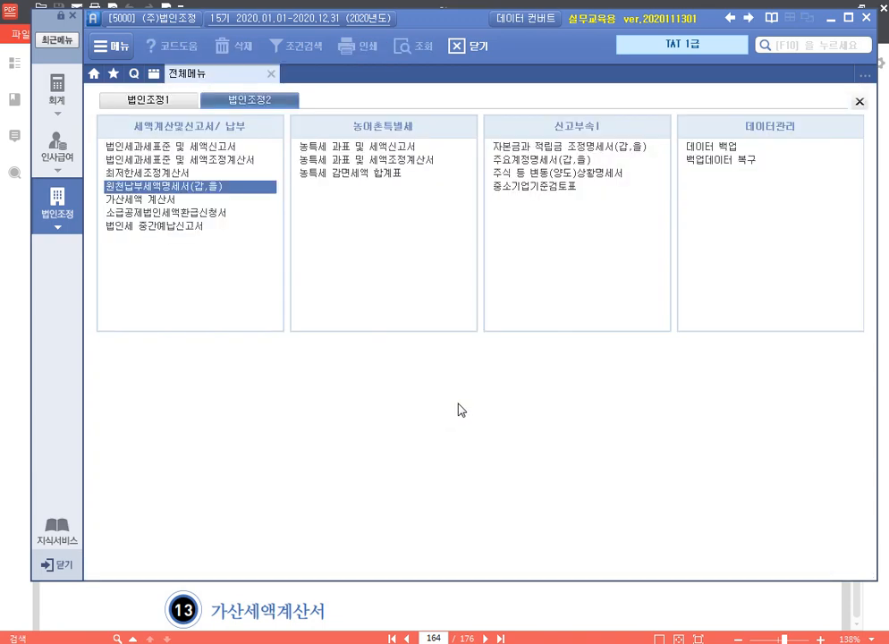
# Switch to the workbook in 알PDF and read the penalty tax rules and the 가산세액 계산서 exercise with its solution.
pyautogui.click(468, 606)
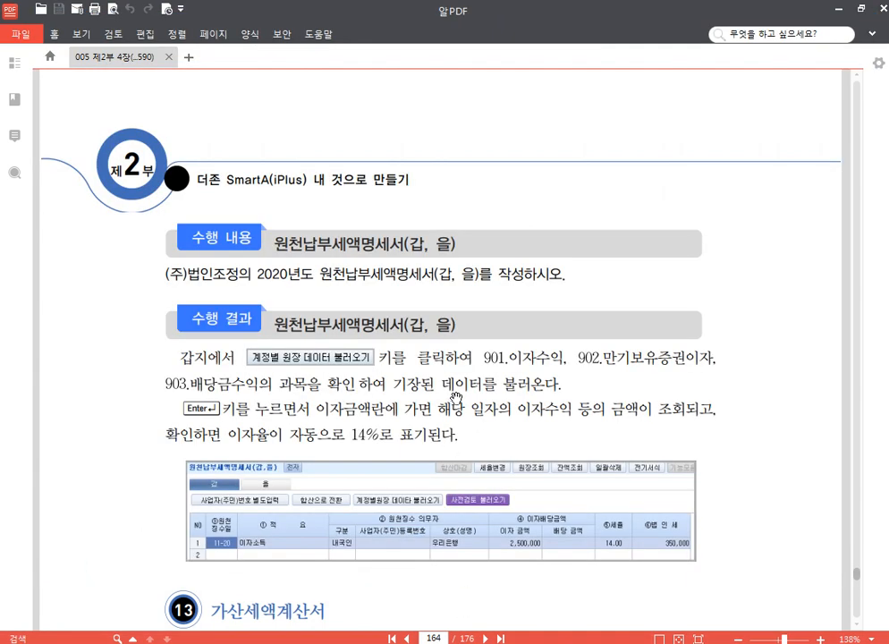
pyautogui.scroll(-15, 465, 376)
pyautogui.scroll(-12, 486, 378)
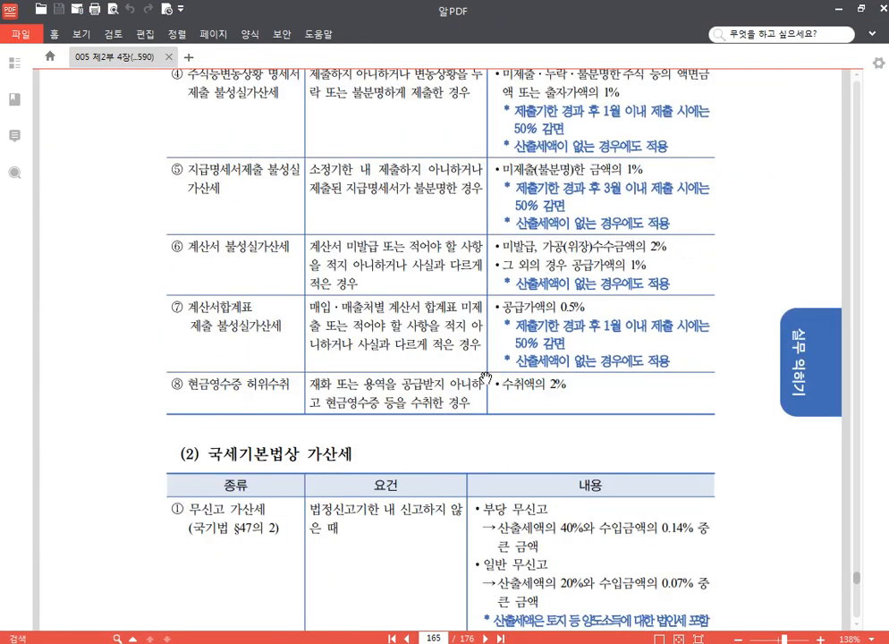
pyautogui.scroll(2, 426, 253)
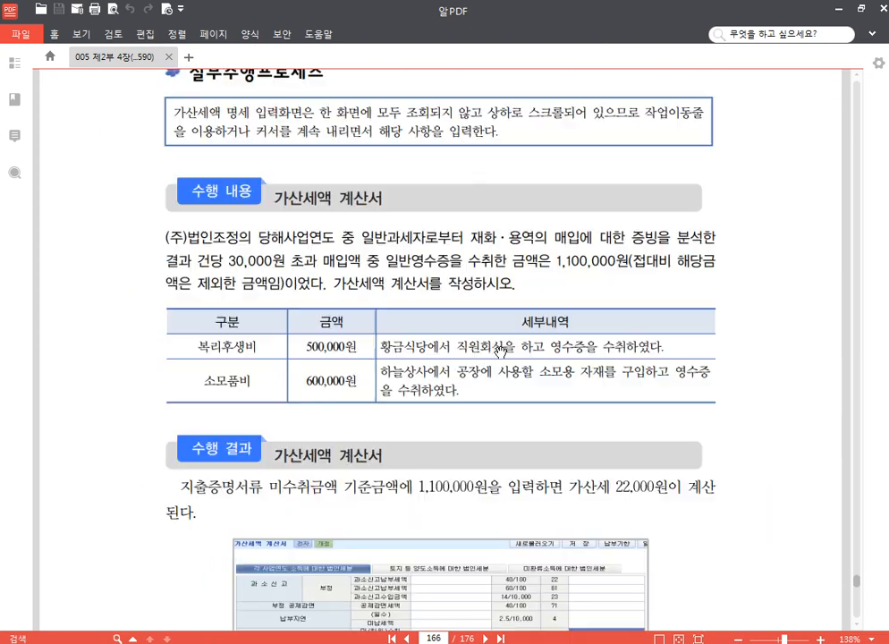
pyautogui.scroll(-2, 420, 294)
pyautogui.scroll(2, 434, 306)
pyautogui.scroll(-3, 461, 341)
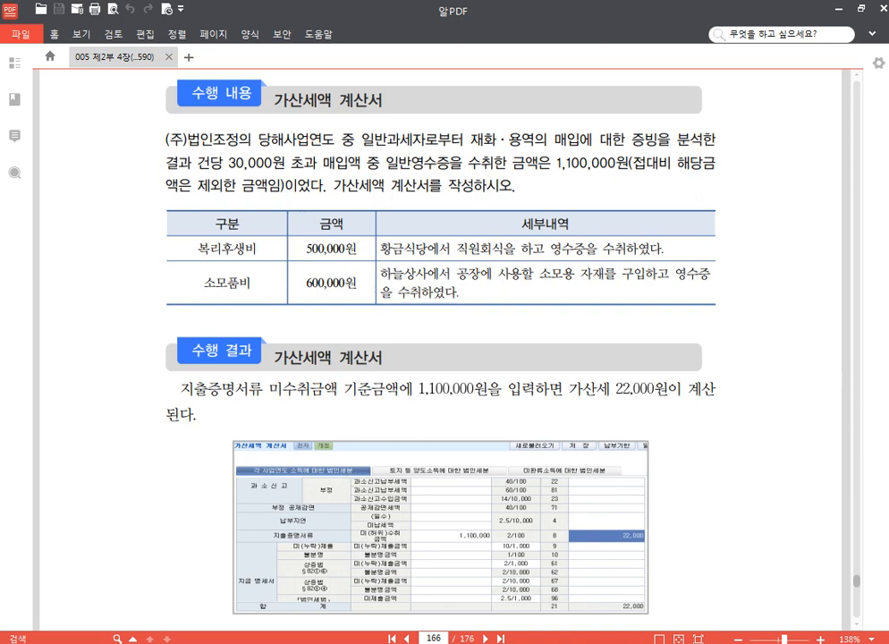
# In 더존 iPlus, open 가산세액 계산서, enter 1,100,000 as the 지출증명서류 미(허위)수취금액, and save the form.
pyautogui.click(397, 642)
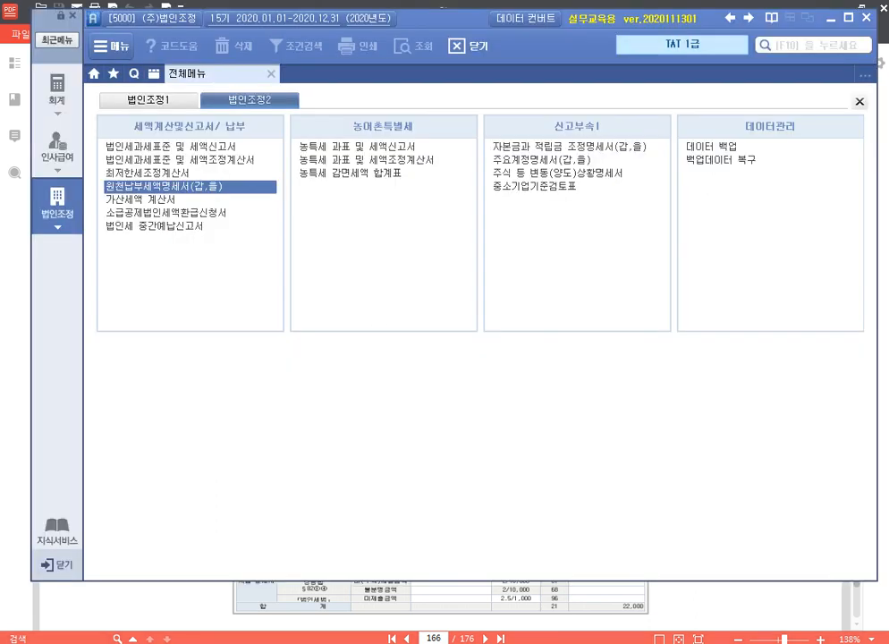
pyautogui.click(183, 202)
pyautogui.scroll(-5, 397, 286)
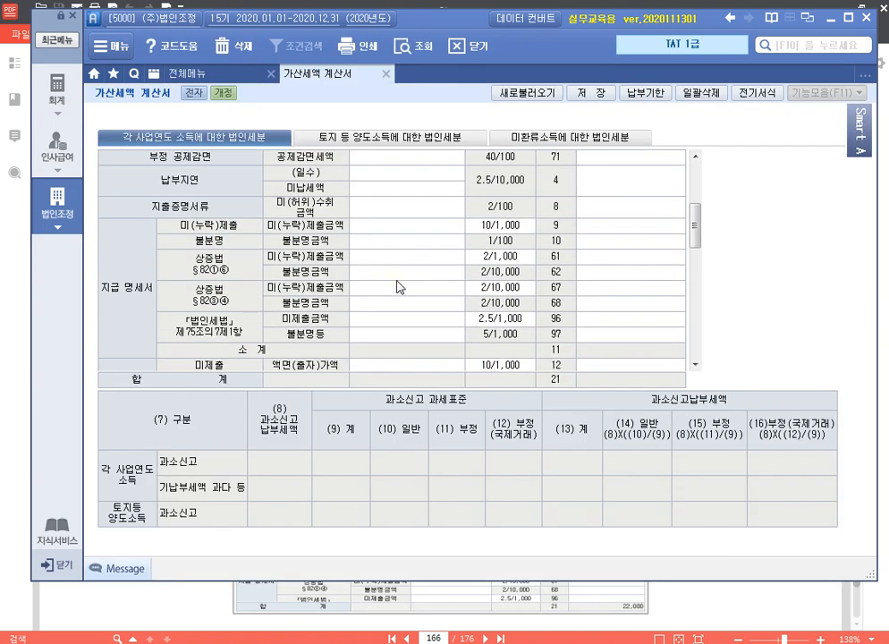
pyautogui.scroll(2, 329, 231)
pyautogui.click(447, 208)
pyautogui.write('1,100,000')
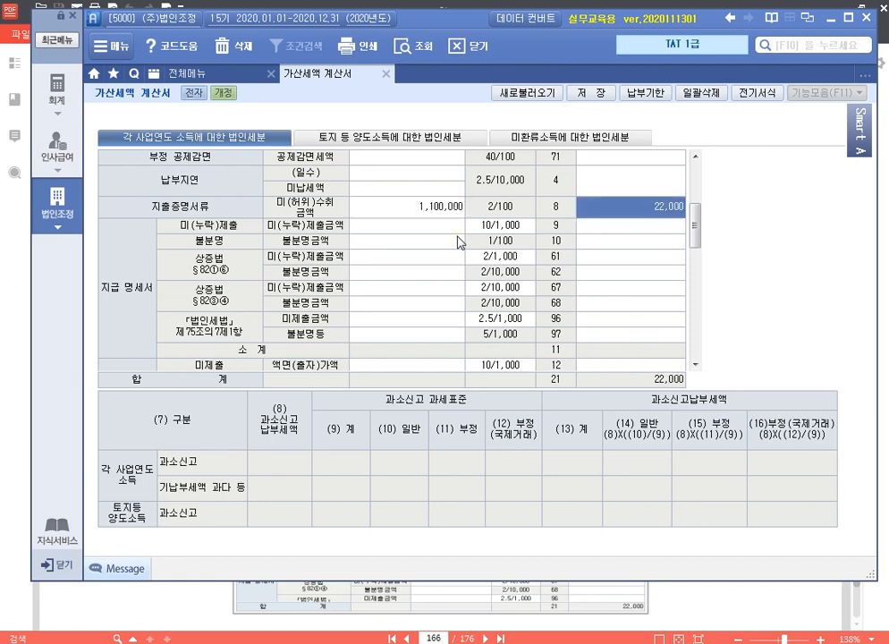
pyautogui.click(457, 206)
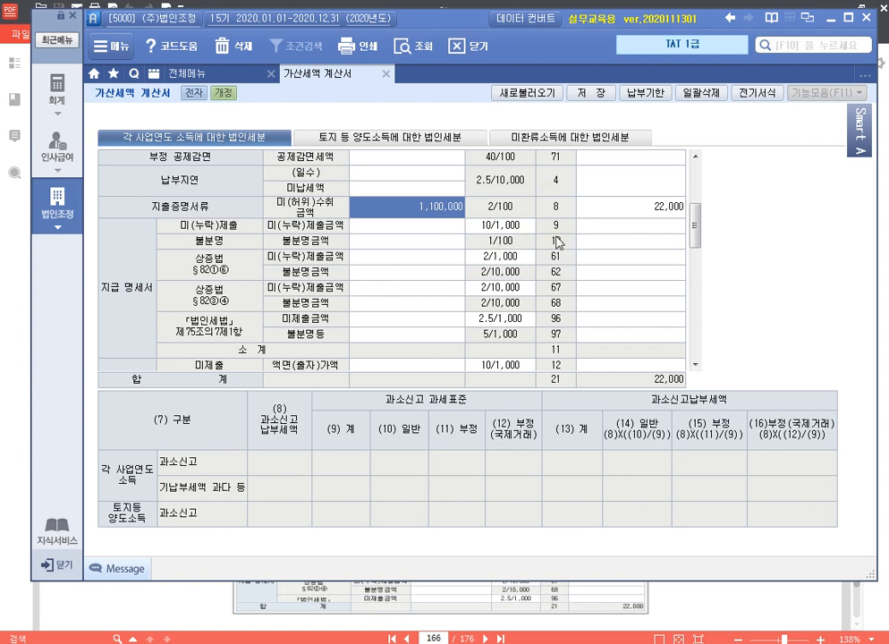
pyautogui.click(595, 93)
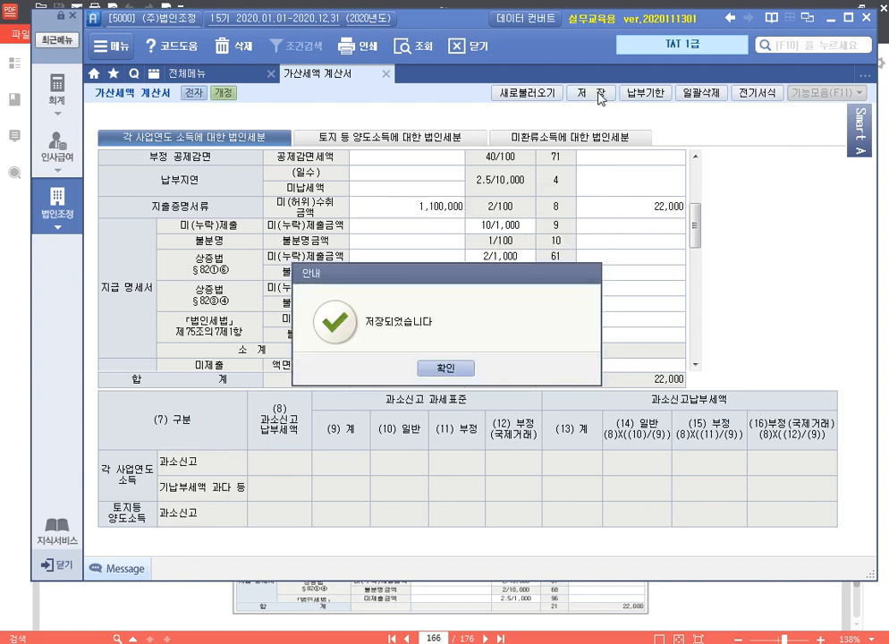
pyautogui.click(446, 367)
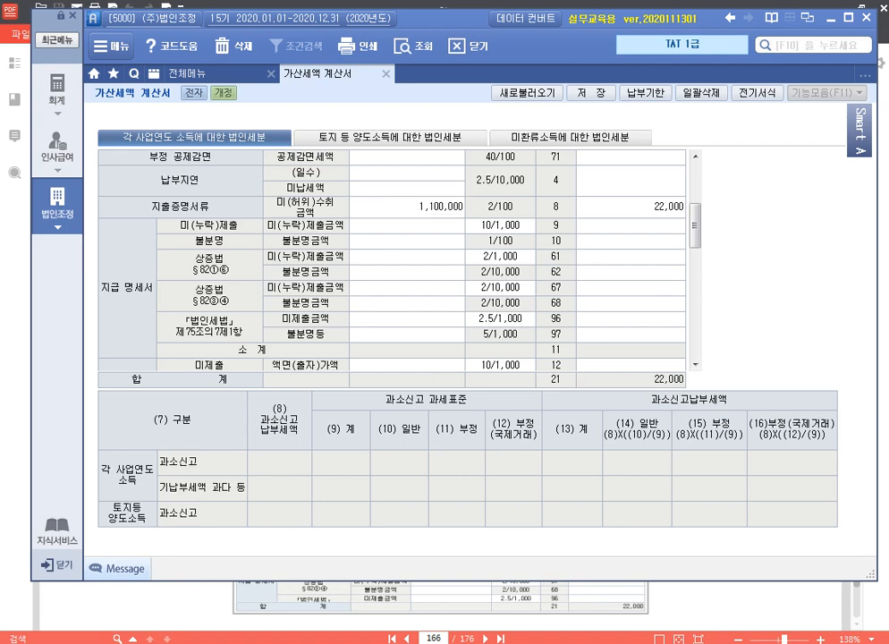
# Switch to the workbook in 알PDF and read the 법인세과세표준 및 세액조정계산서 section and its solution.
pyautogui.click(505, 597)
pyautogui.scroll(-5, 501, 367)
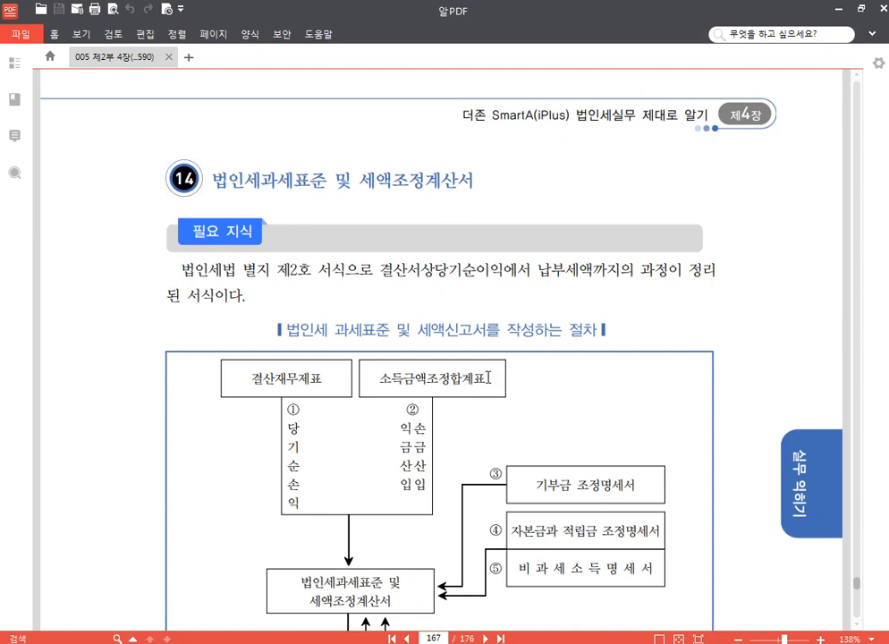
pyautogui.scroll(-15, 487, 377)
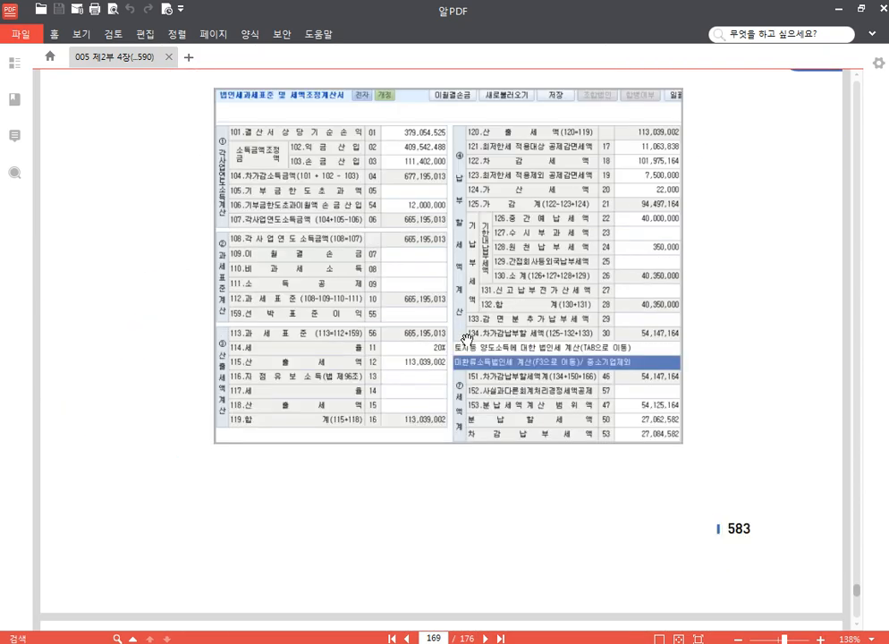
pyautogui.scroll(3, 466, 338)
pyautogui.scroll(-1, 467, 337)
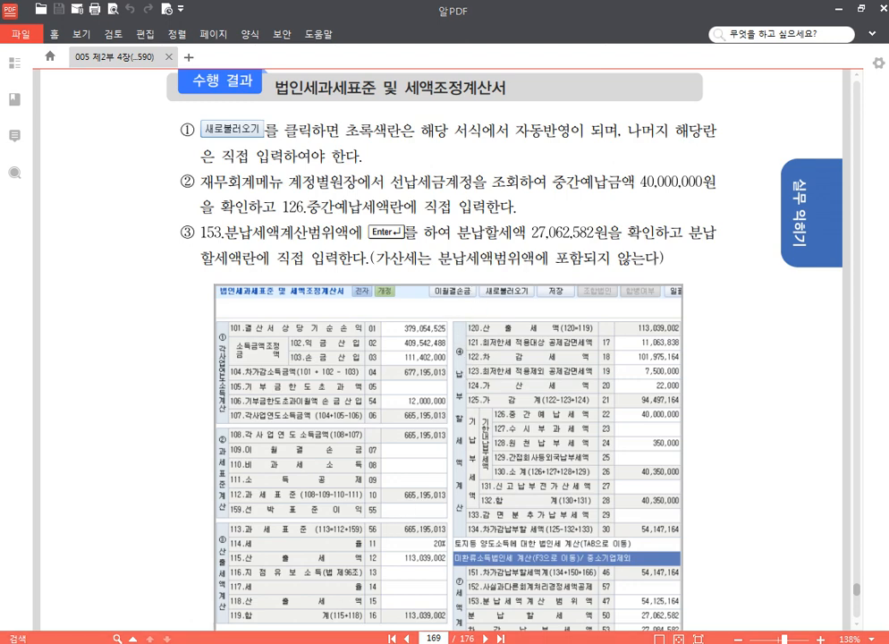
# Return to 더존 iPlus, close 가산세액 계산서, and open 법인세과세표준 및 세액조정계산서, reloading its marked items from the related forms.
pyautogui.click(318, 643)
pyautogui.click(389, 75)
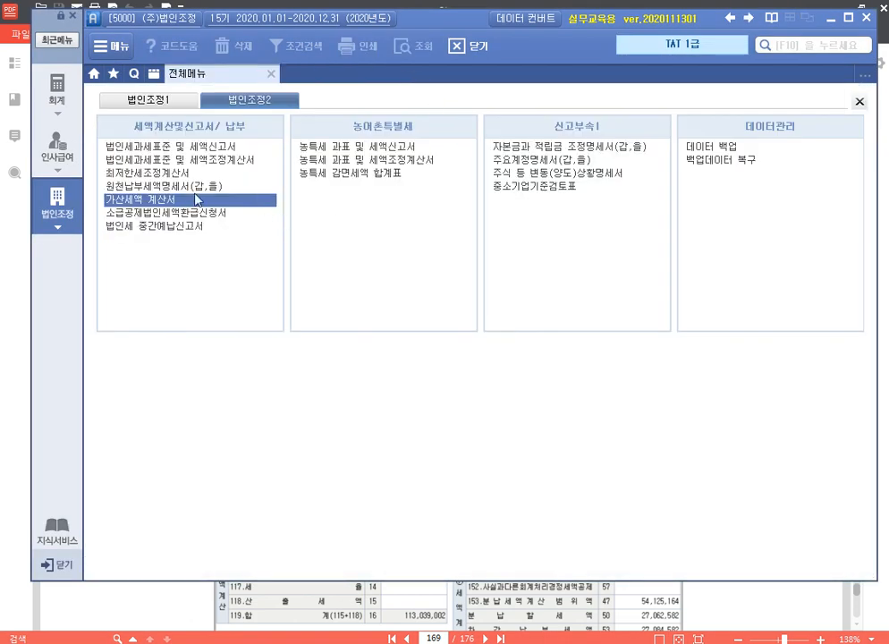
pyautogui.click(192, 160)
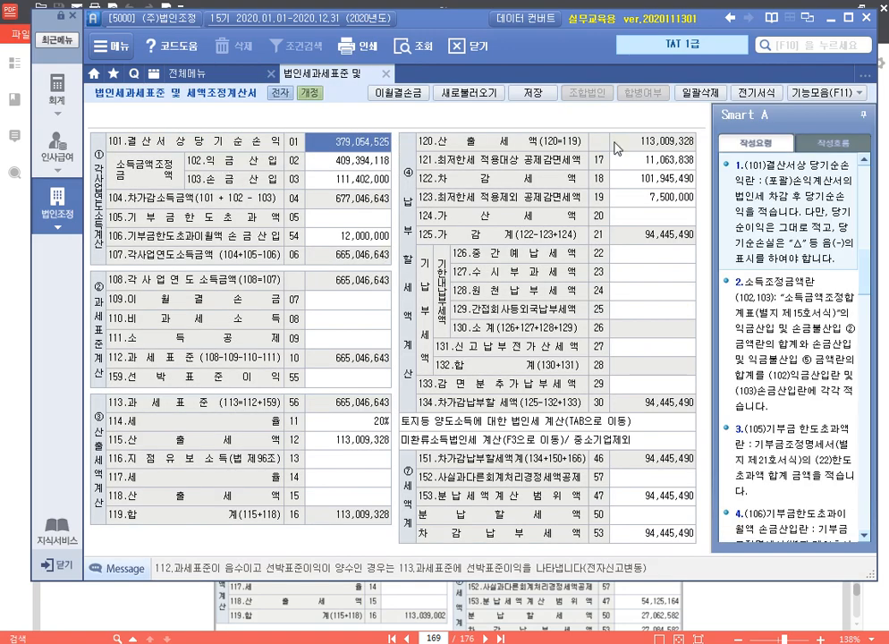
pyautogui.click(407, 366)
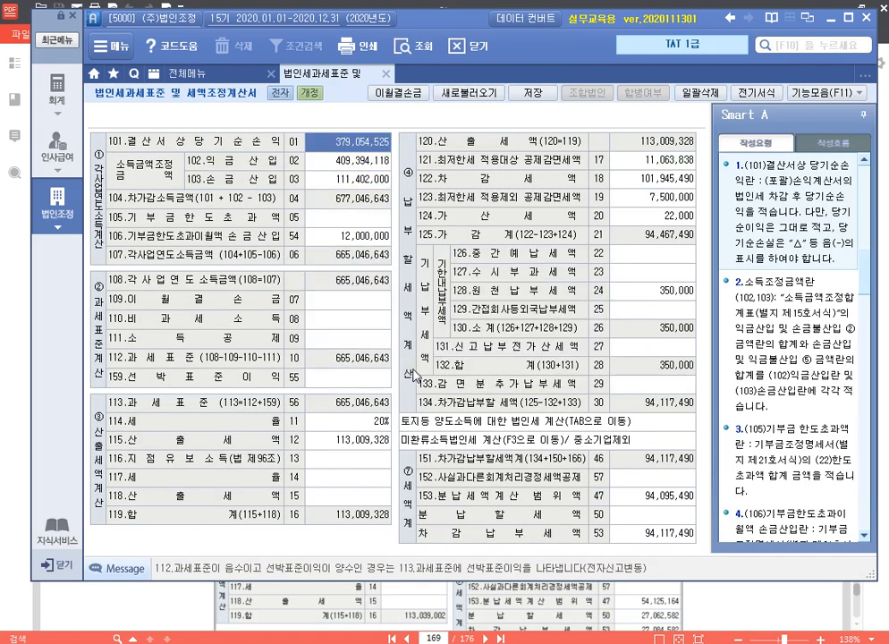
# Examine the 원천납부세액, 가산세액 and 간접회사등외국납부세액 items in 법인세과세표준 및 세액조정계산서.
pyautogui.click(659, 292)
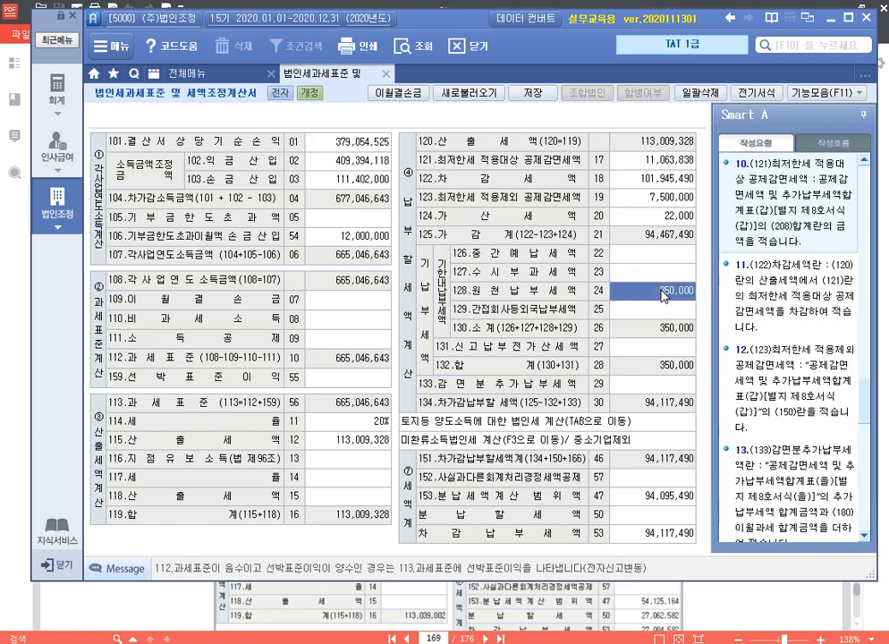
pyautogui.click(652, 216)
pyautogui.click(664, 313)
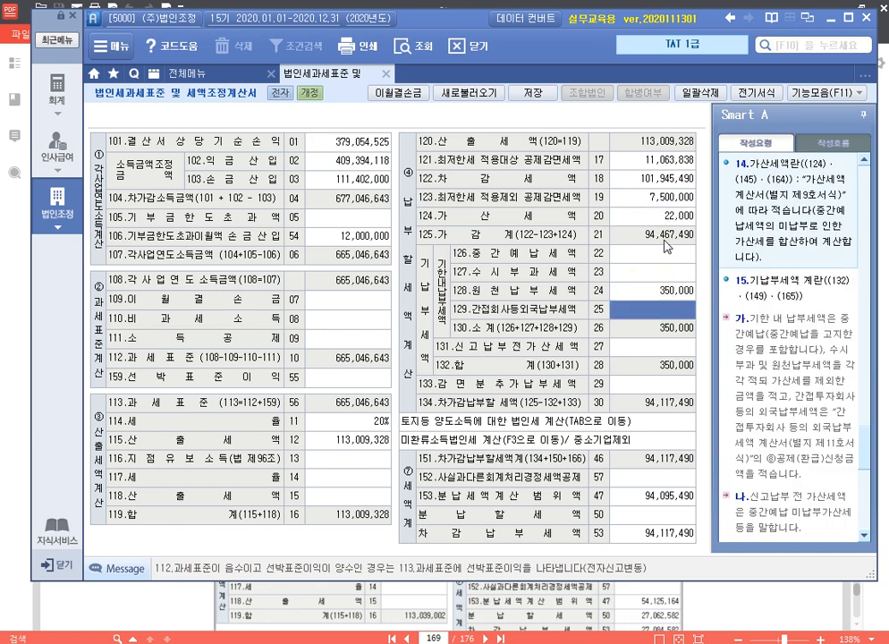
# Open 법인세 중간예납신고서, check its figures on the 자기 계산 기준 basis, and close it without saving.
pyautogui.click(196, 73)
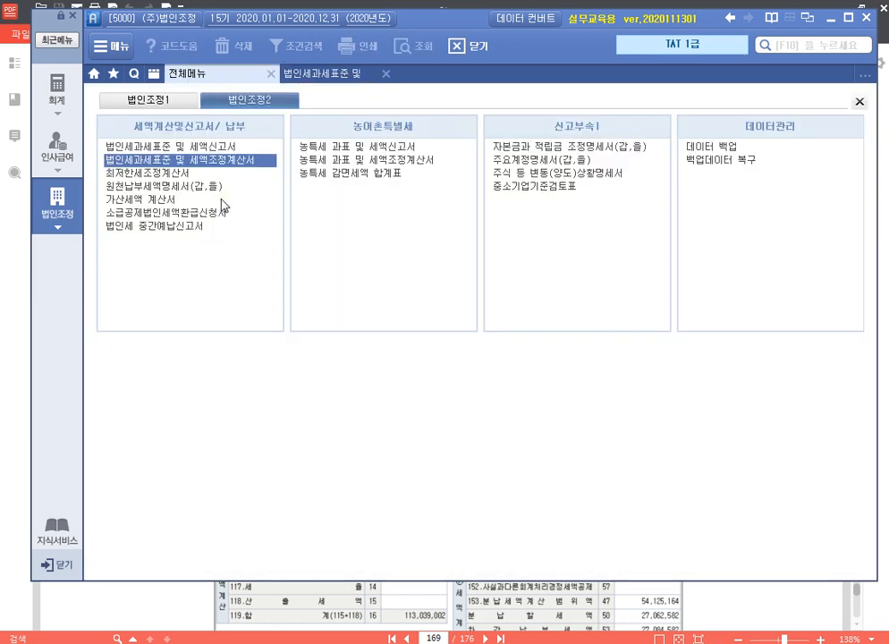
pyautogui.click(179, 227)
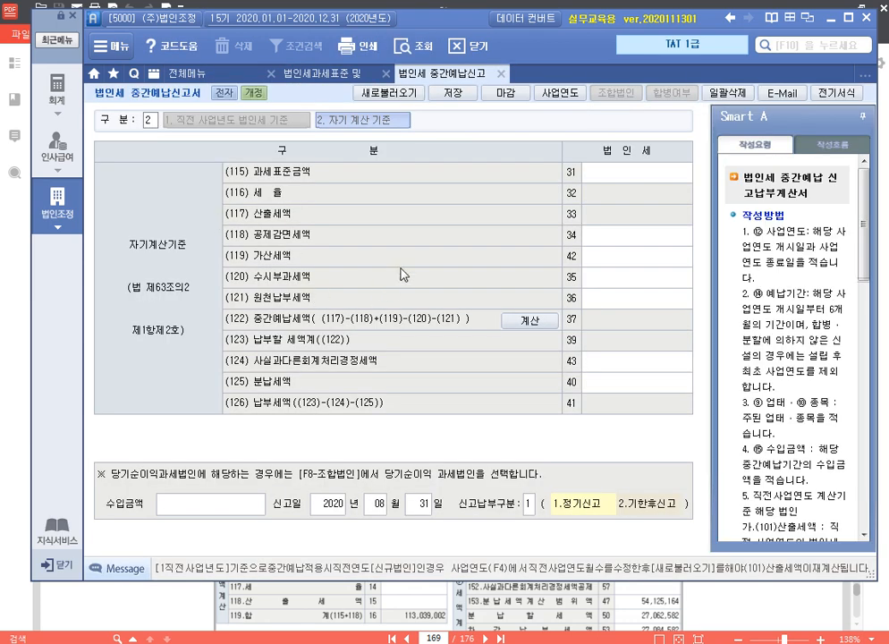
pyautogui.click(399, 119)
pyautogui.click(406, 312)
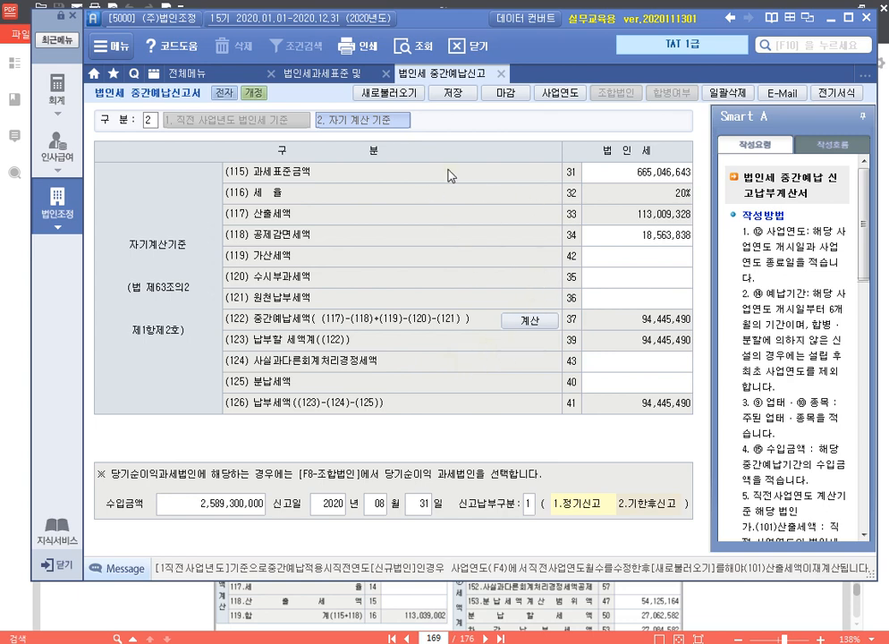
pyautogui.click(501, 74)
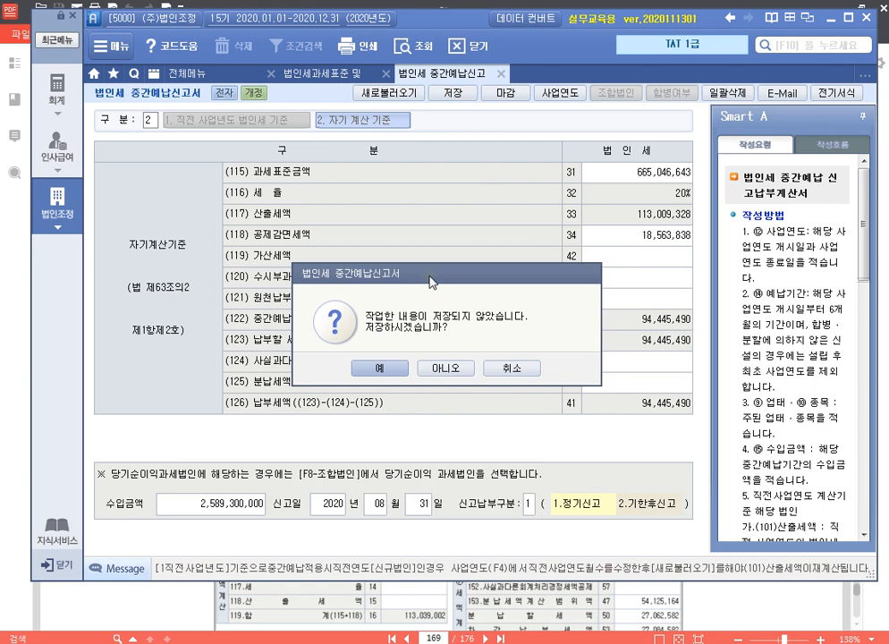
pyautogui.click(452, 368)
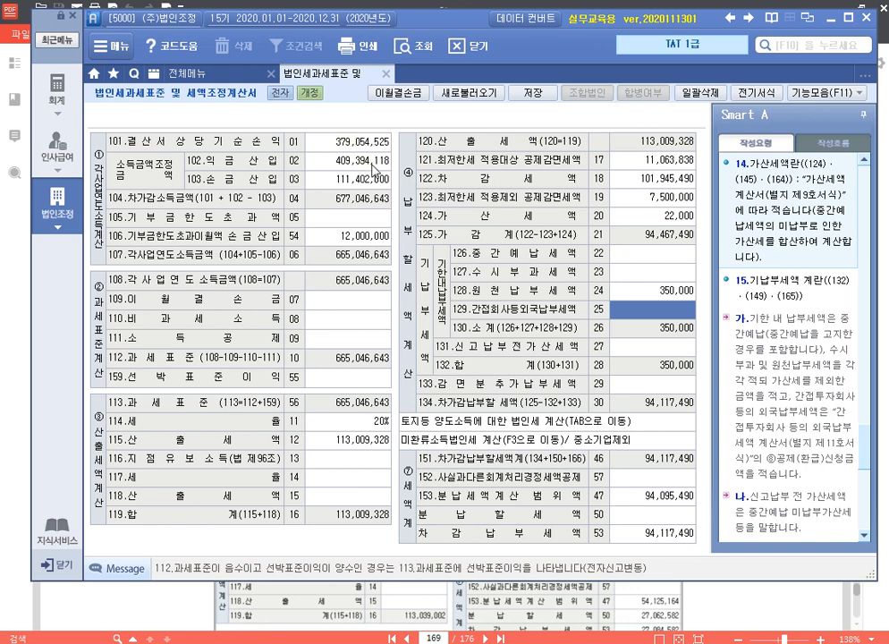
# Open 계정별원장 in the accounting module and query account 136 선납세금 from 2020-01-01 to 2020-12-31.
pyautogui.click(639, 253)
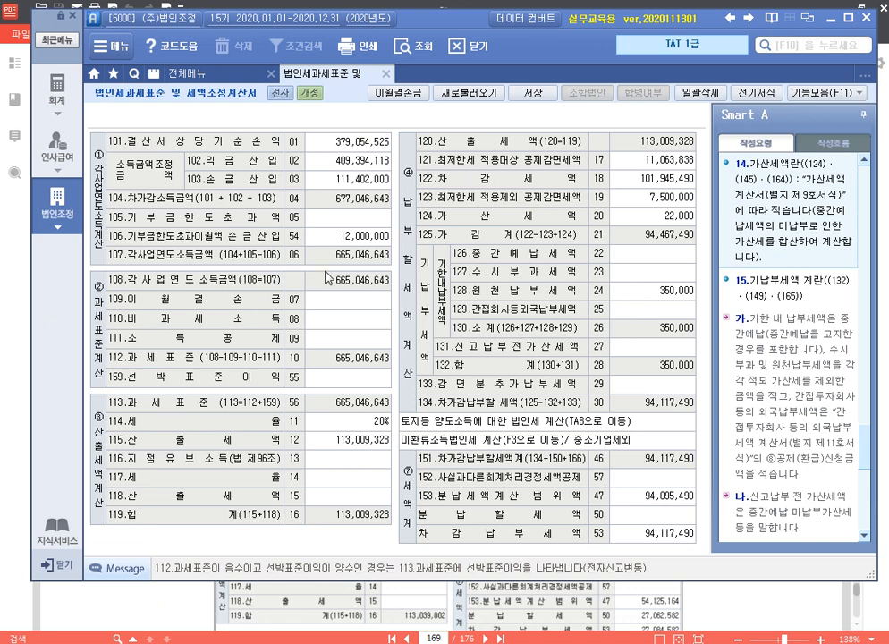
pyautogui.click(213, 78)
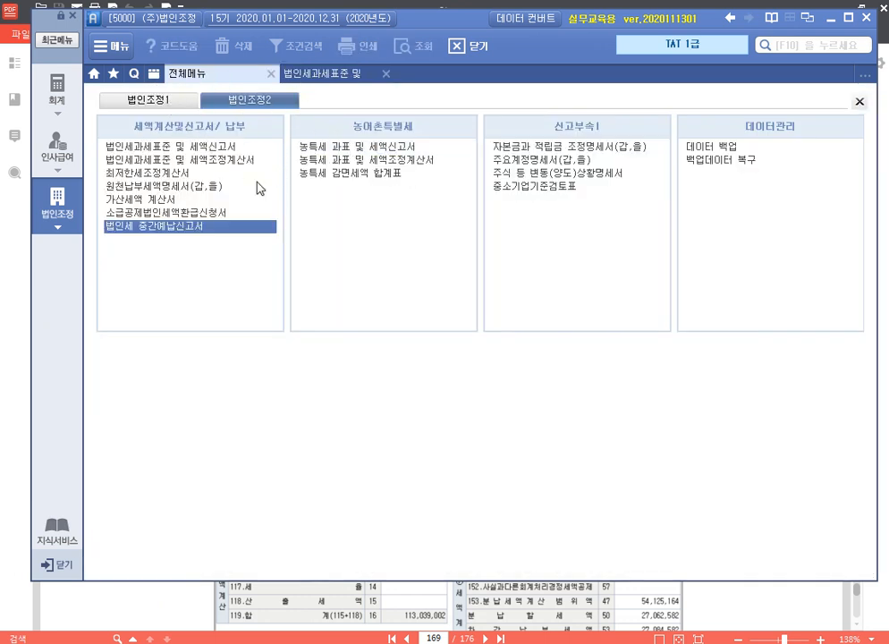
pyautogui.click(189, 102)
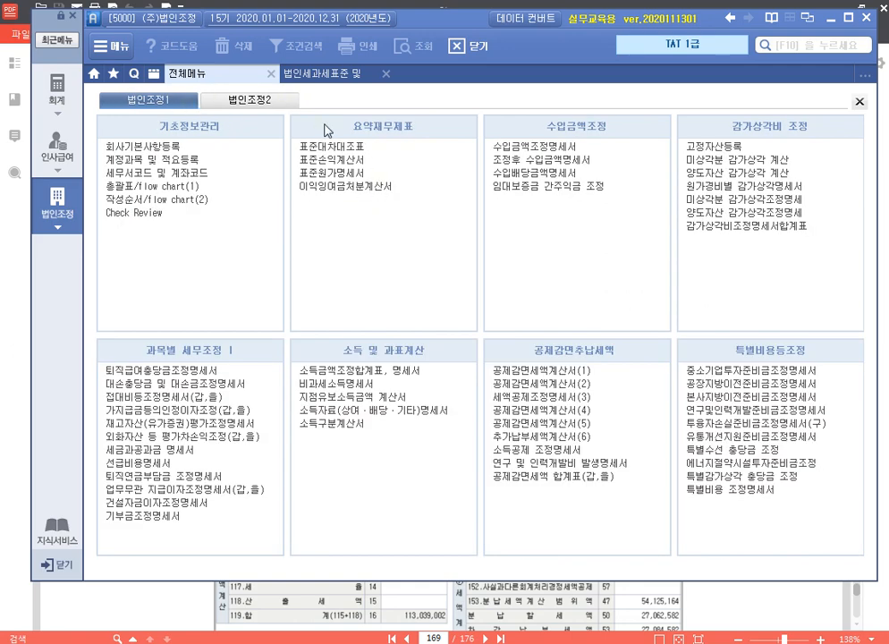
pyautogui.click(56, 86)
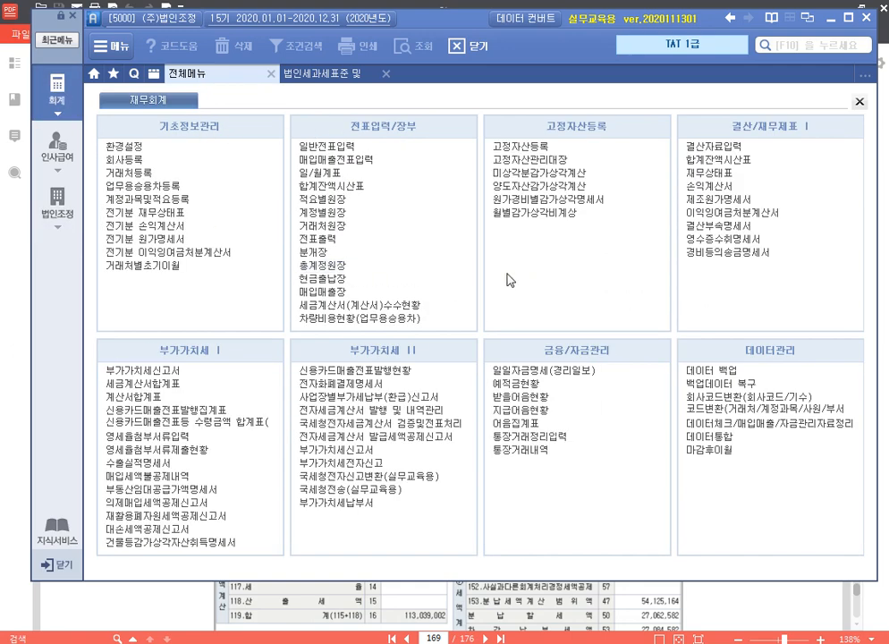
pyautogui.click(340, 215)
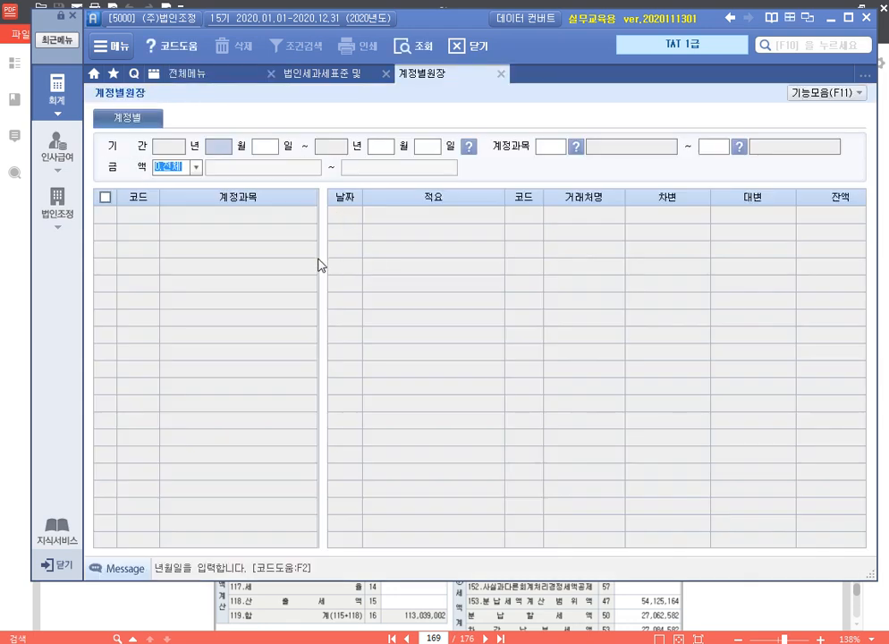
pyautogui.press('Return')
pyautogui.press('Return')
pyautogui.press('Return')
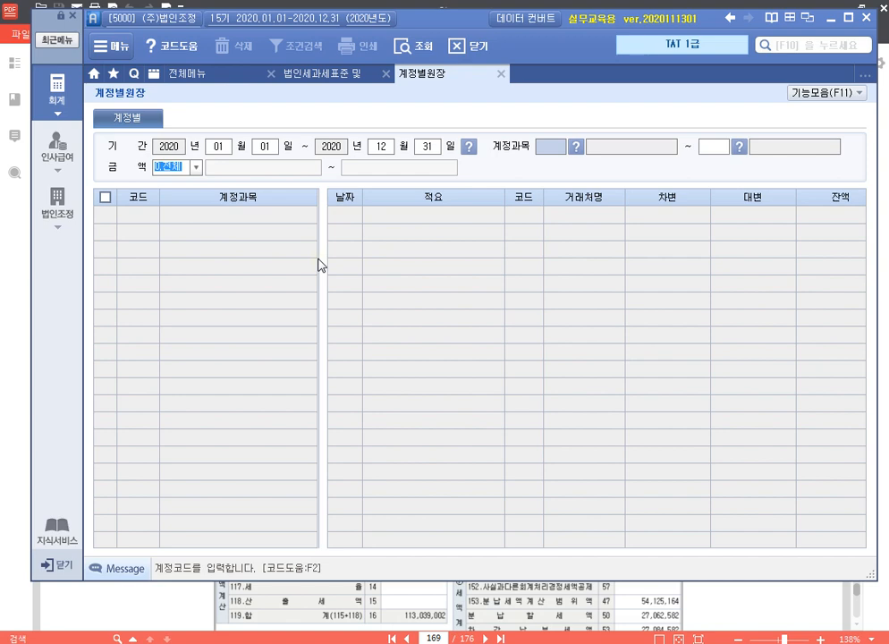
pyautogui.write('136')
pyautogui.press('Return')
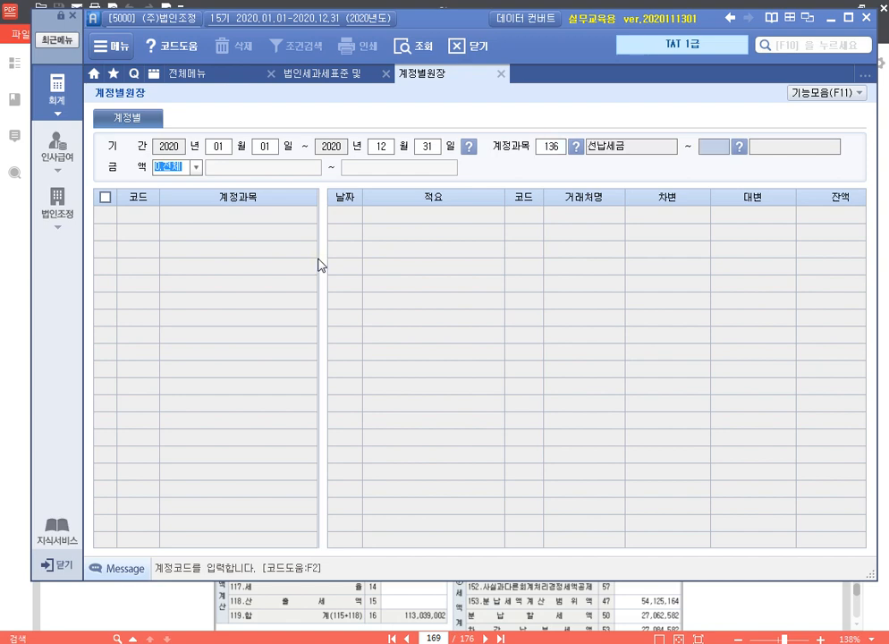
pyautogui.press('Return')
pyautogui.press('Return')
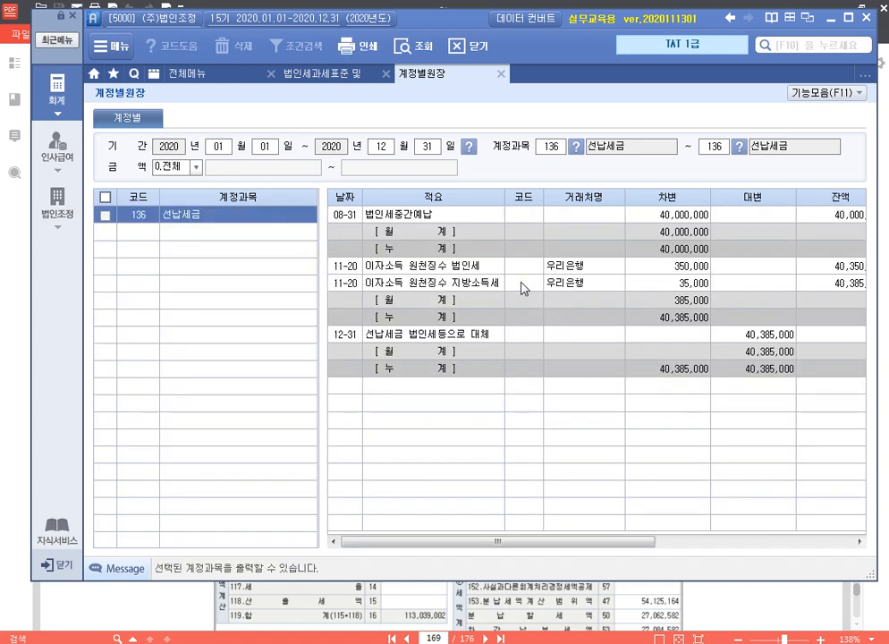
# Examine the 선납세금 ledger entries for 법인세중간예납 and for corporate and local tax withheld on interest income.
pyautogui.click(475, 253)
pyautogui.click(475, 265)
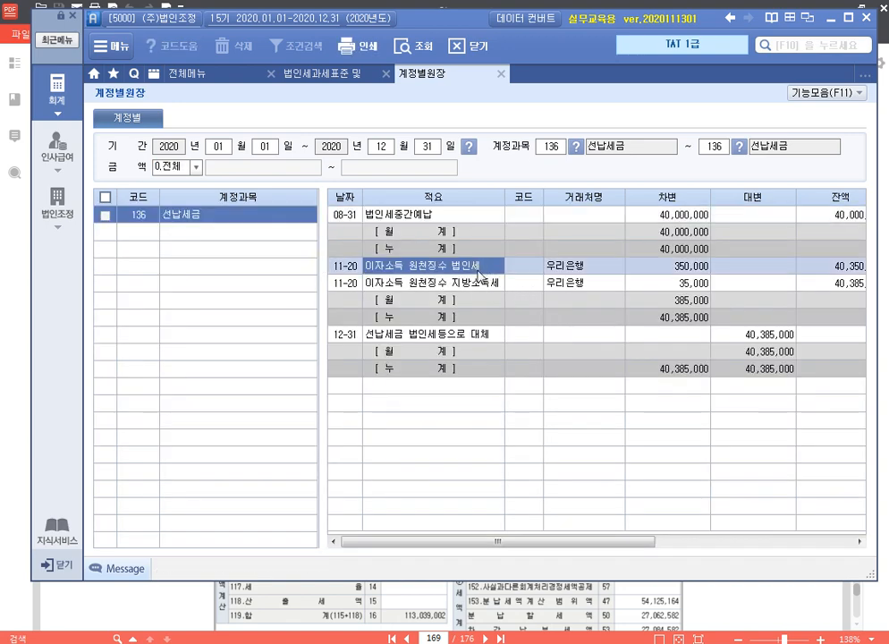
pyautogui.click(474, 284)
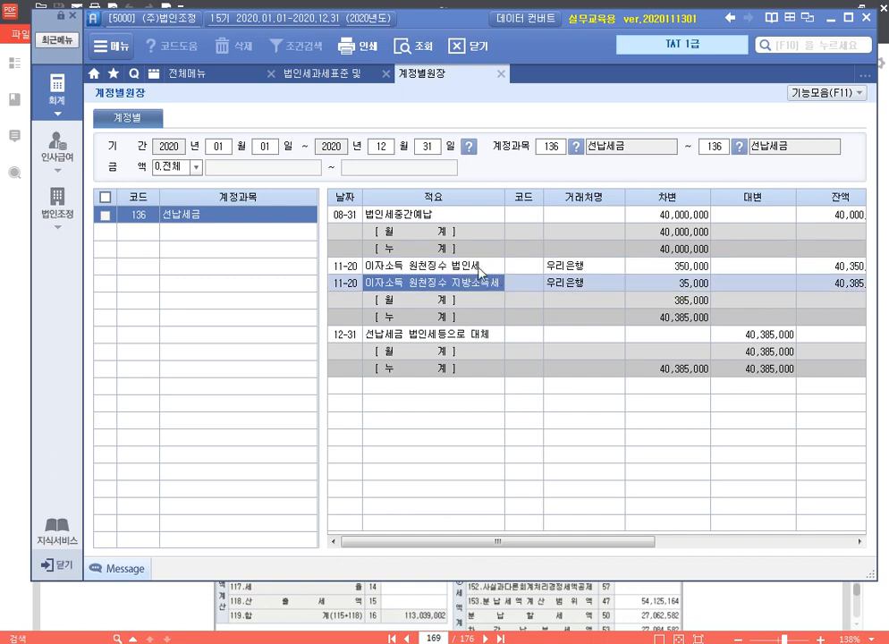
pyautogui.click(476, 267)
pyautogui.click(472, 218)
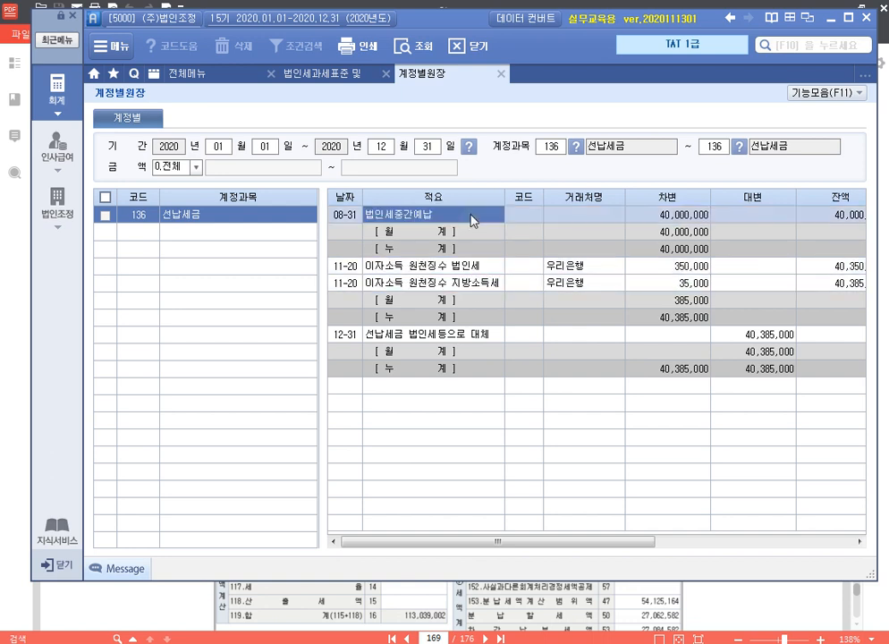
pyautogui.click(471, 269)
pyautogui.click(674, 268)
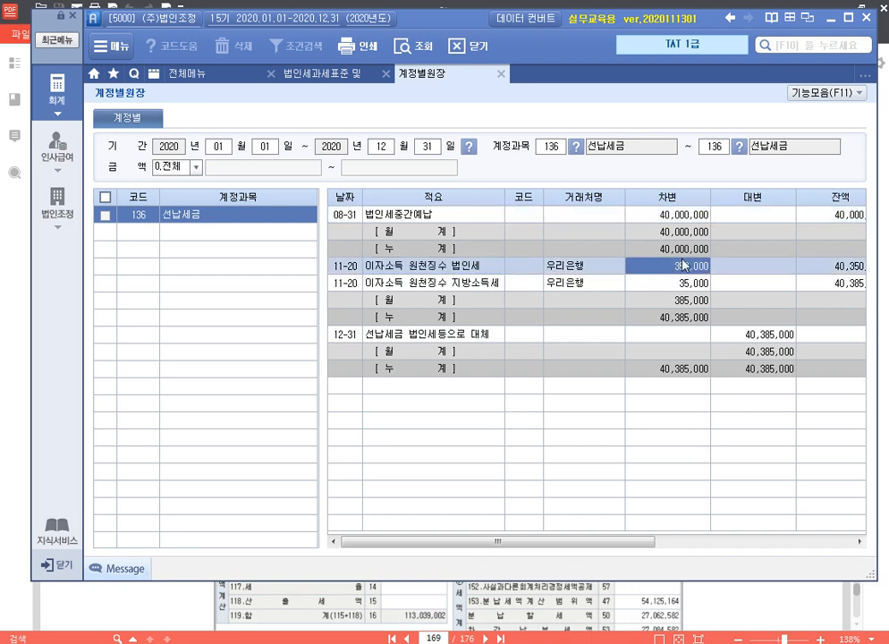
pyautogui.click(450, 219)
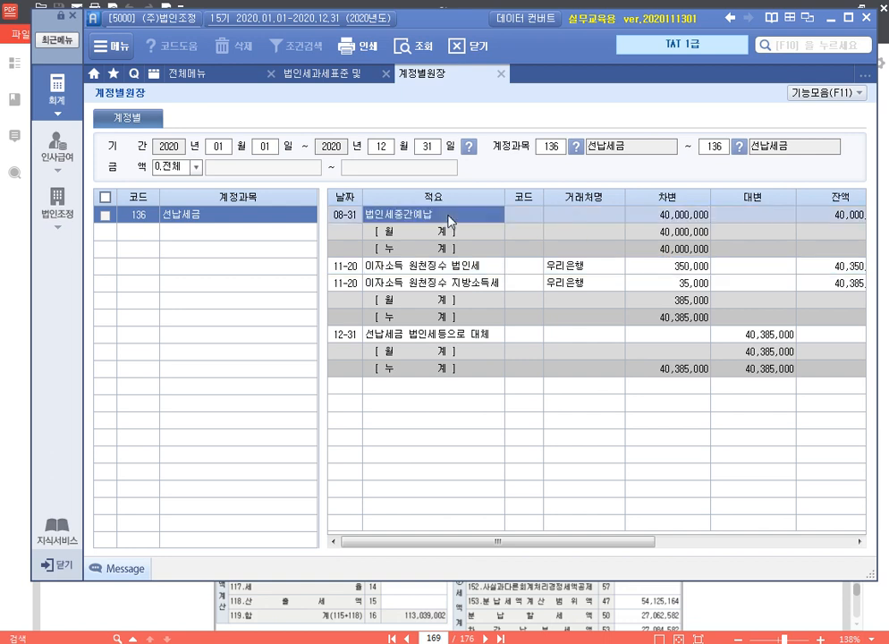
pyautogui.click(652, 221)
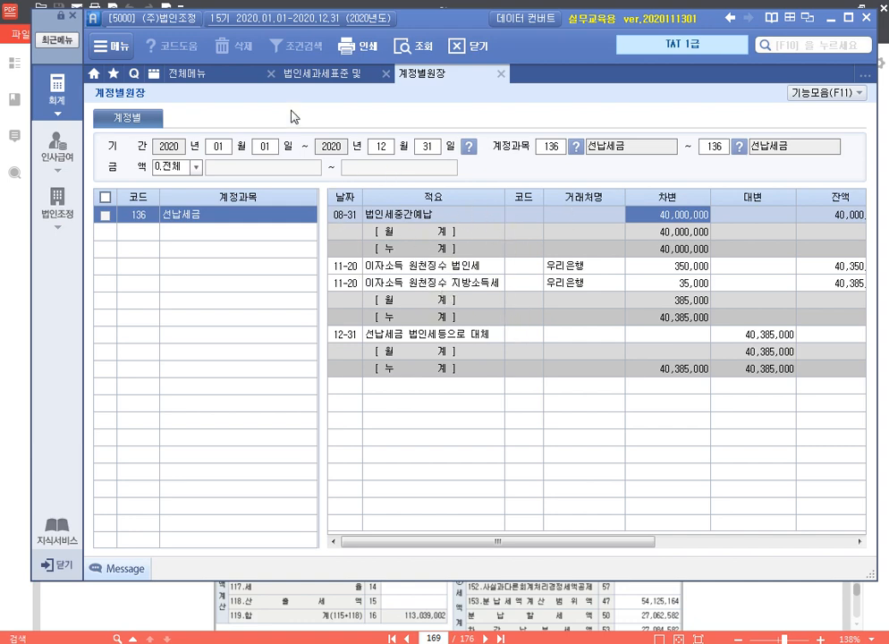
# Return to 법인세과세표준 및 세액조정계산서 and enter 40,000,000 as 126.중간예납세액.
pyautogui.click(304, 73)
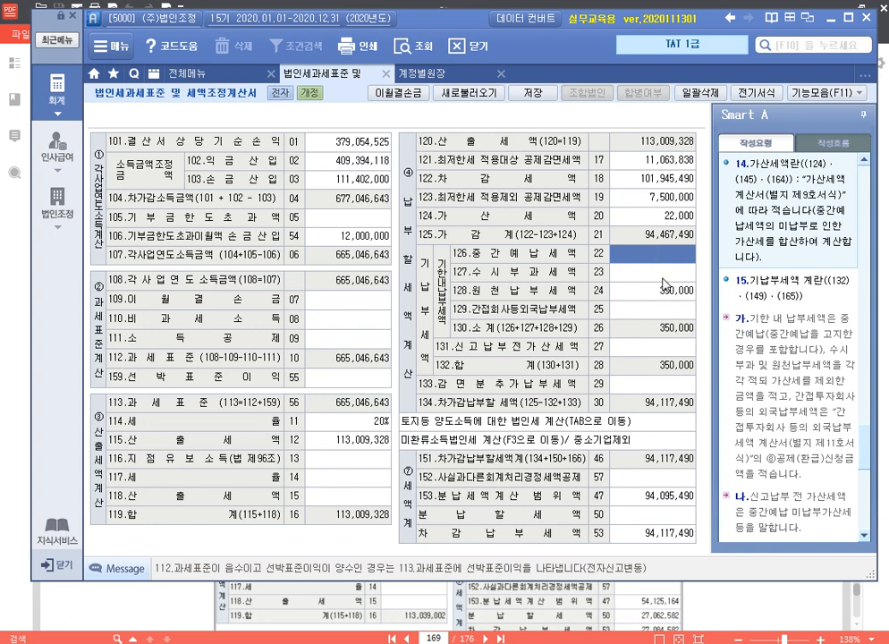
pyautogui.write('40000000')
pyautogui.press('Return')
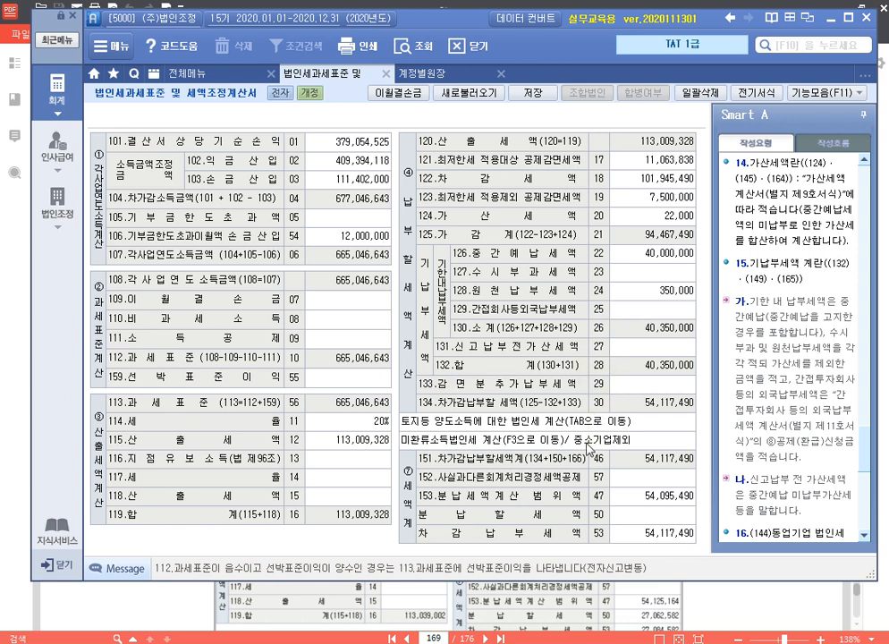
# Enter 27,047,745 as 현금납부 in the 분납할 세액 계산 for 분납할세액, and save the form.
pyautogui.click(674, 517)
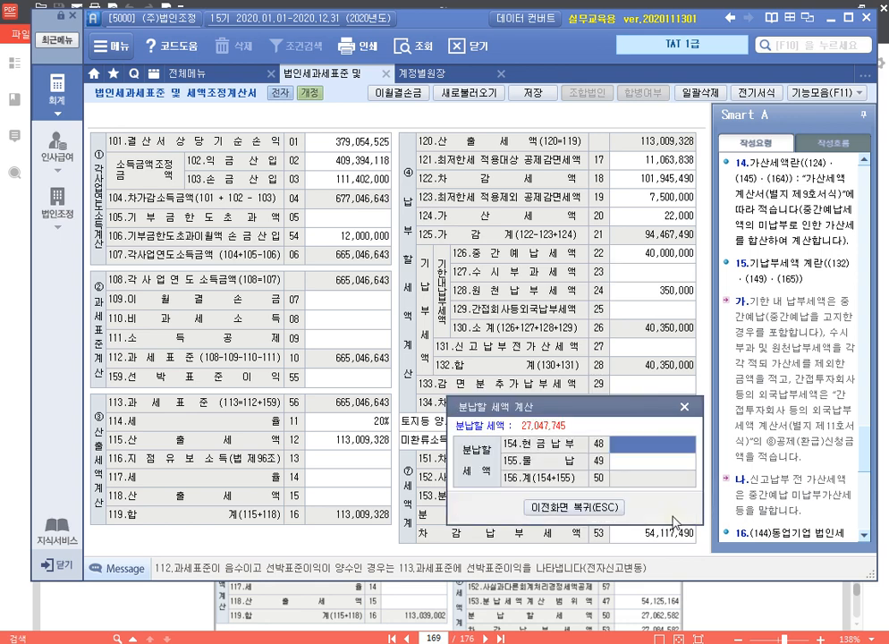
pyautogui.moveTo(569, 409); pyautogui.dragTo(523, 157)
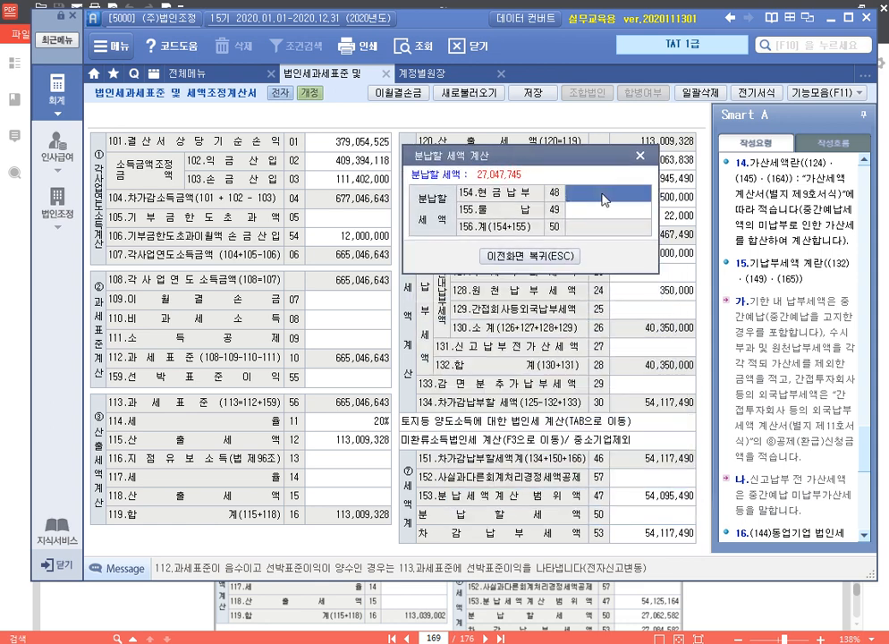
pyautogui.write('2')
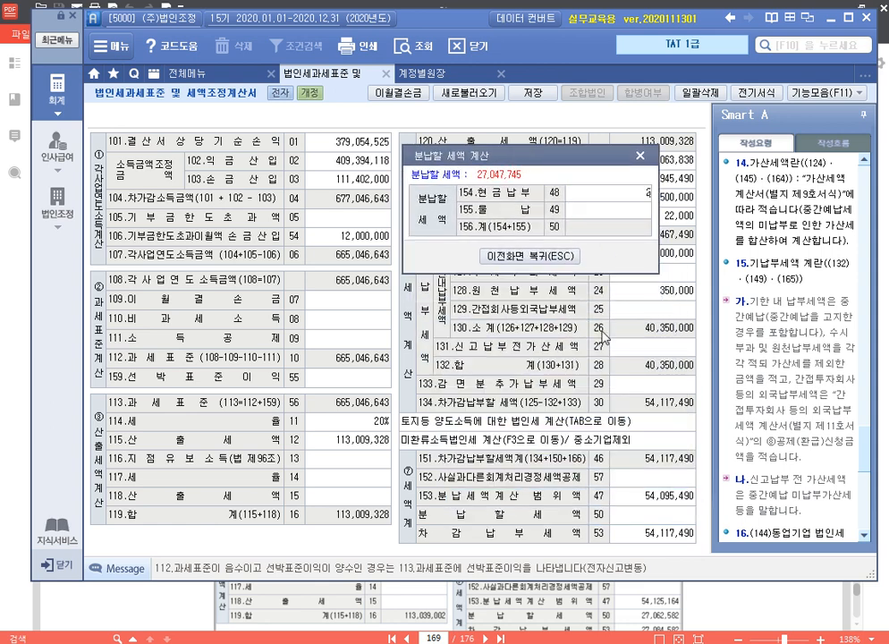
pyautogui.write('7,047,745')
pyautogui.press('Return')
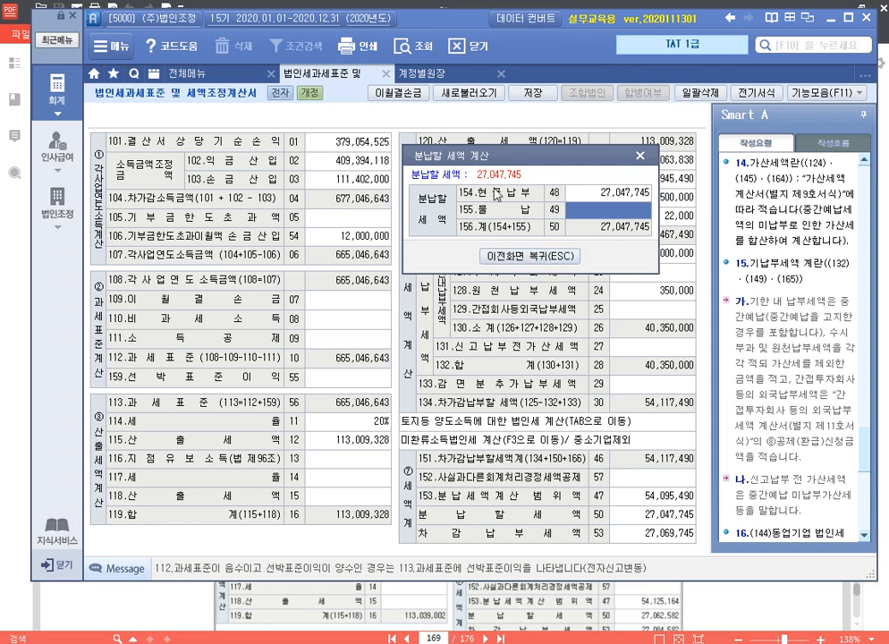
pyautogui.click(547, 259)
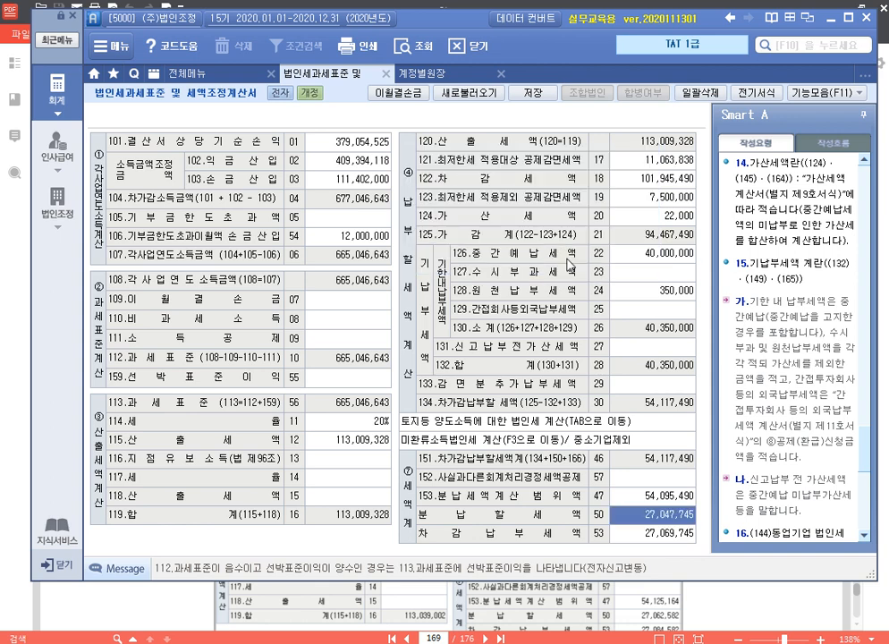
pyautogui.click(534, 94)
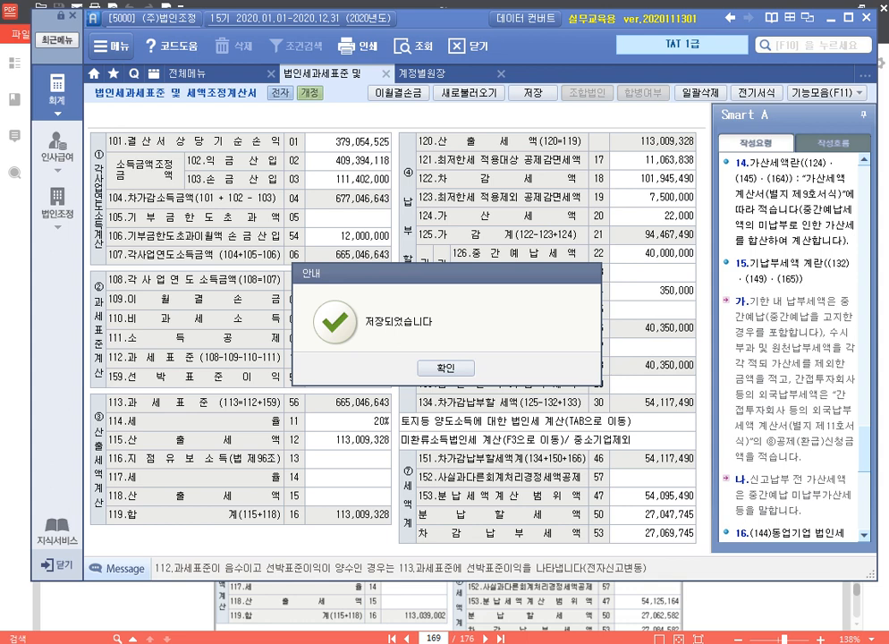
pyautogui.click(445, 367)
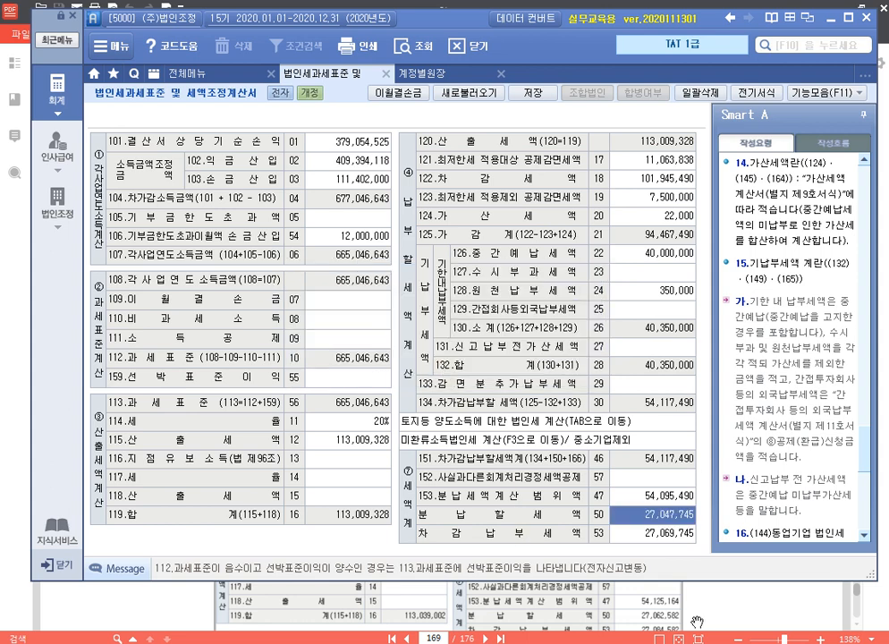
# Switch to the workbook in 알PDF and read the 법인세과세표준 및 세액신고서 section and its solution.
pyautogui.click(717, 604)
pyautogui.scroll(-10, 625, 386)
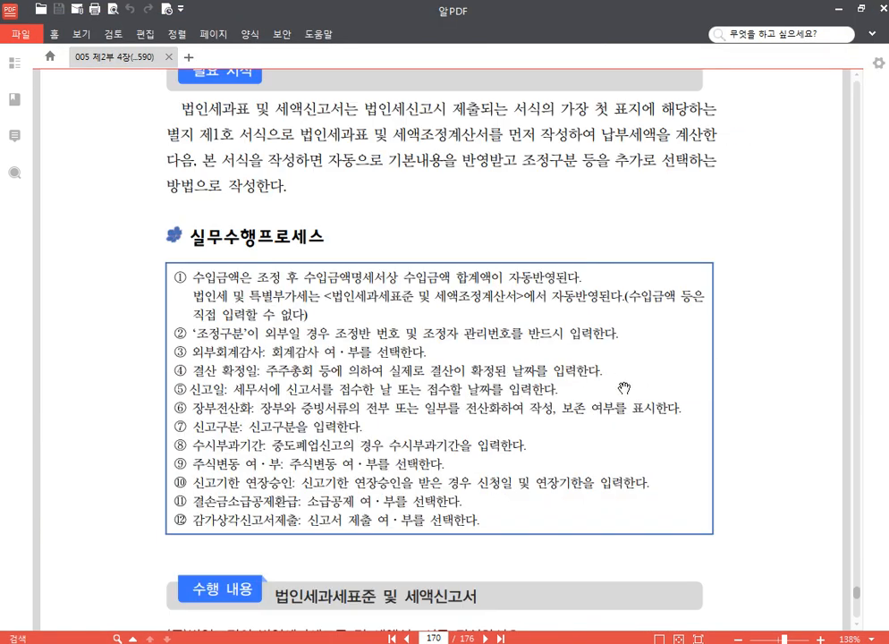
pyautogui.scroll(2, 617, 386)
pyautogui.scroll(-5, 483, 347)
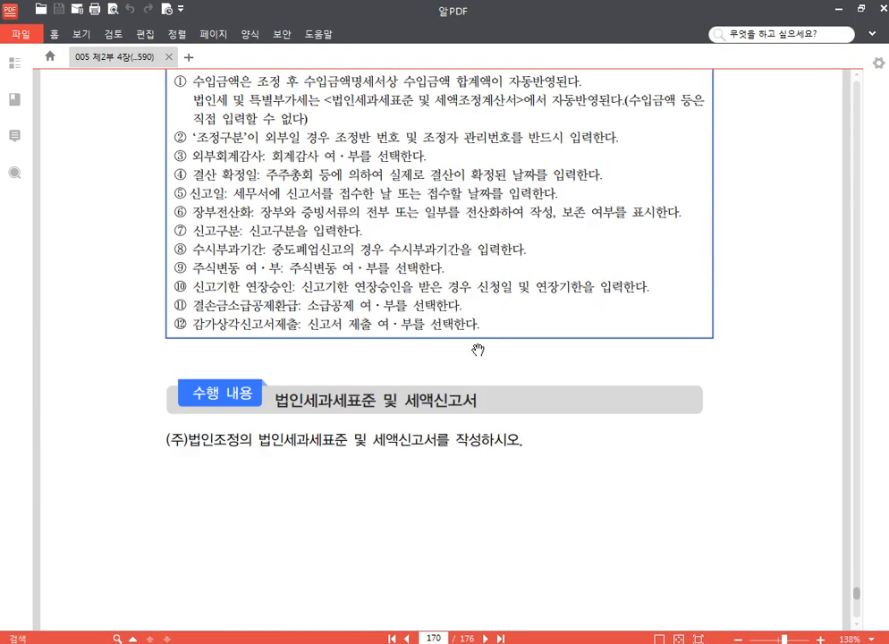
pyautogui.scroll(-3, 423, 282)
pyautogui.scroll(-8, 452, 246)
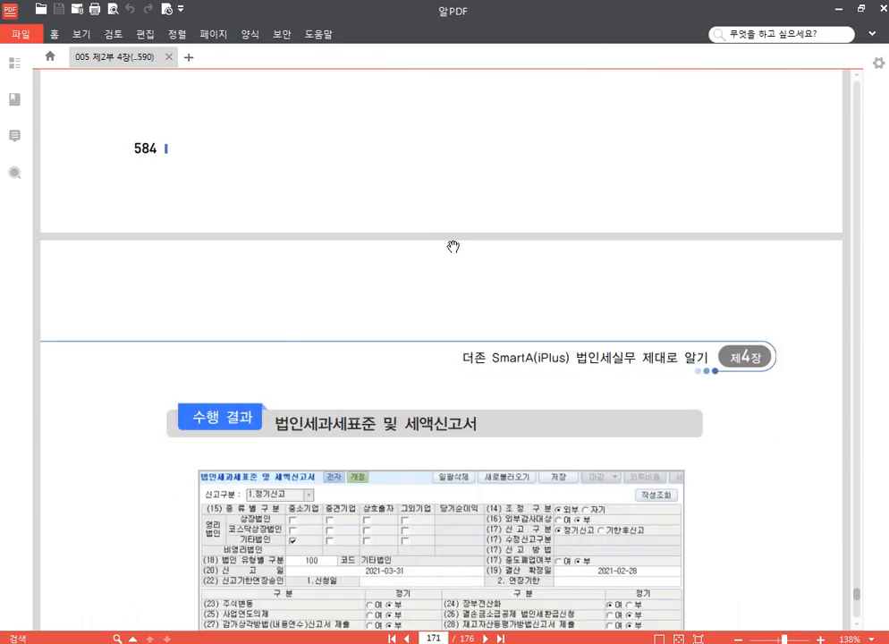
pyautogui.scroll(-2, 463, 257)
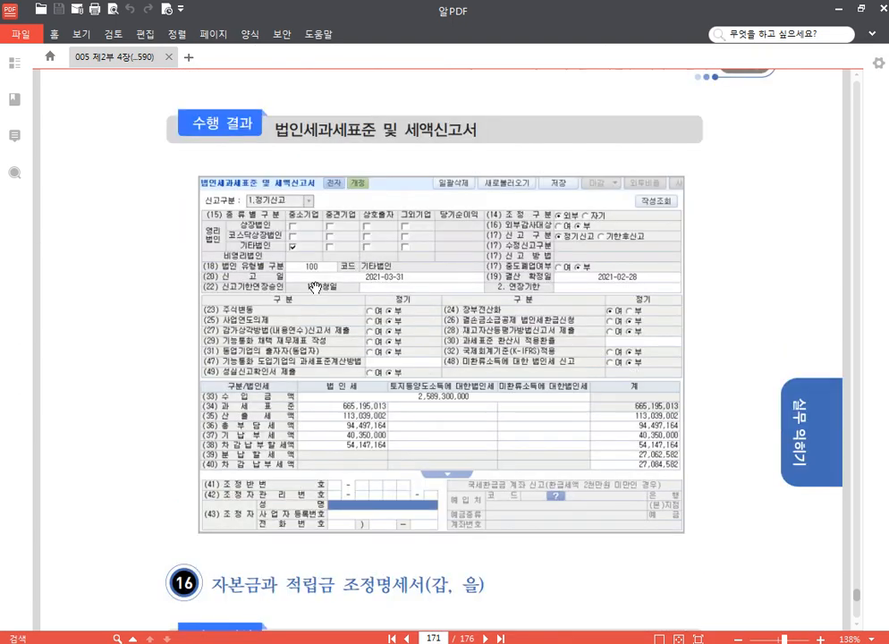
pyautogui.scroll(-5, 246, 284)
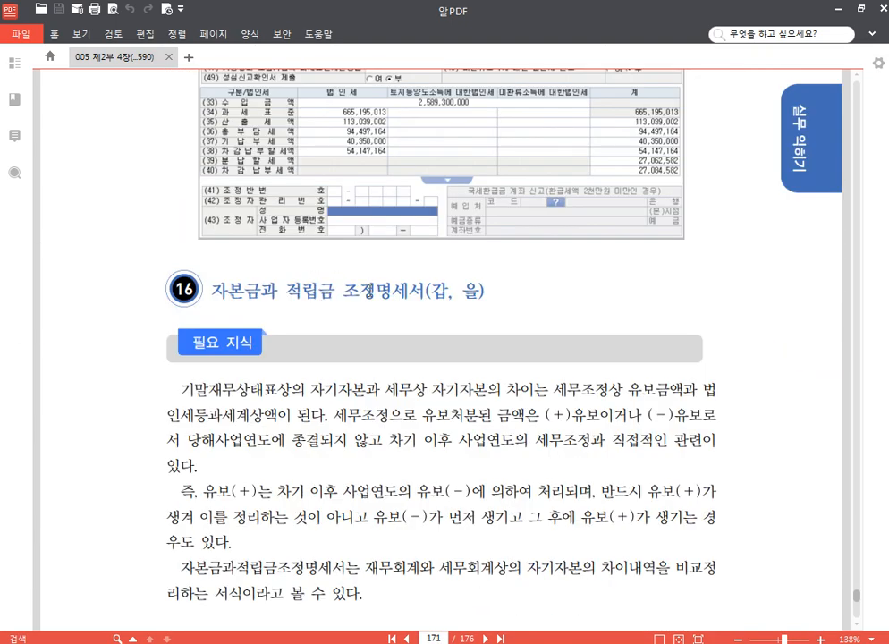
# Read past the 법인세과세표준 및 세액신고서 section to the 자본금과적립금조정명세서(갑, 을) exercise, covering its prior-year balances and corporate tax table.
pyautogui.scroll(16, 375, 288)
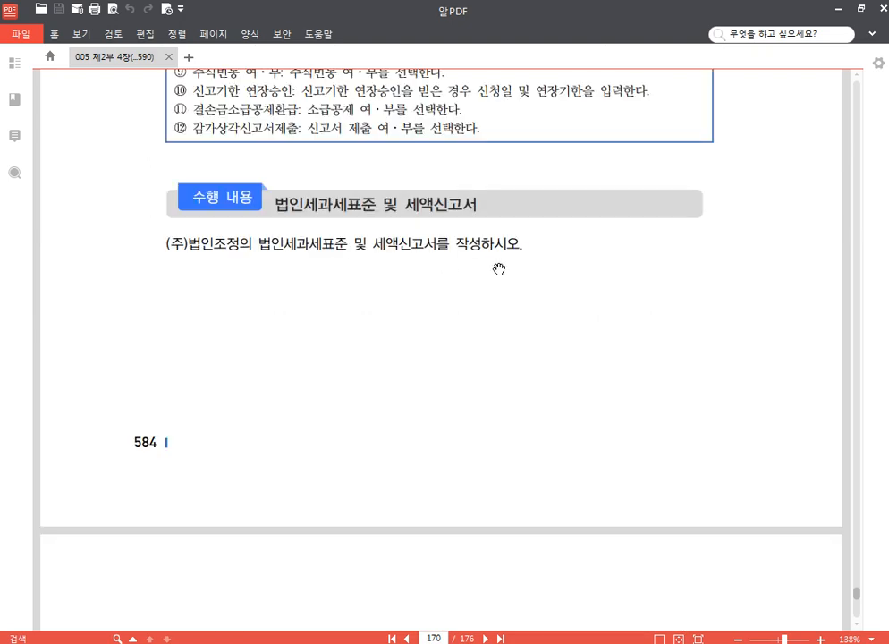
pyautogui.scroll(-8, 498, 268)
pyautogui.scroll(-2, 471, 340)
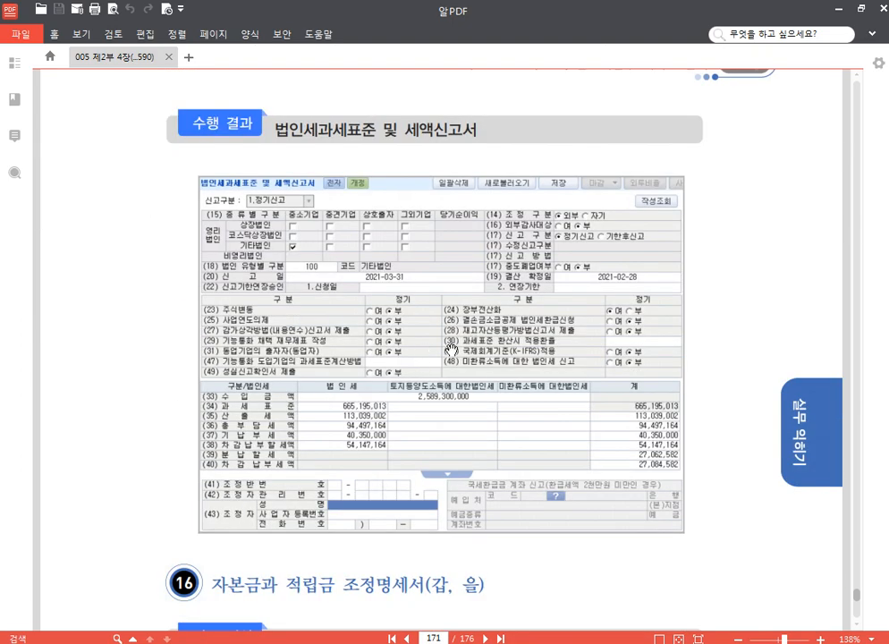
pyautogui.scroll(-8, 464, 366)
pyautogui.scroll(-20, 423, 277)
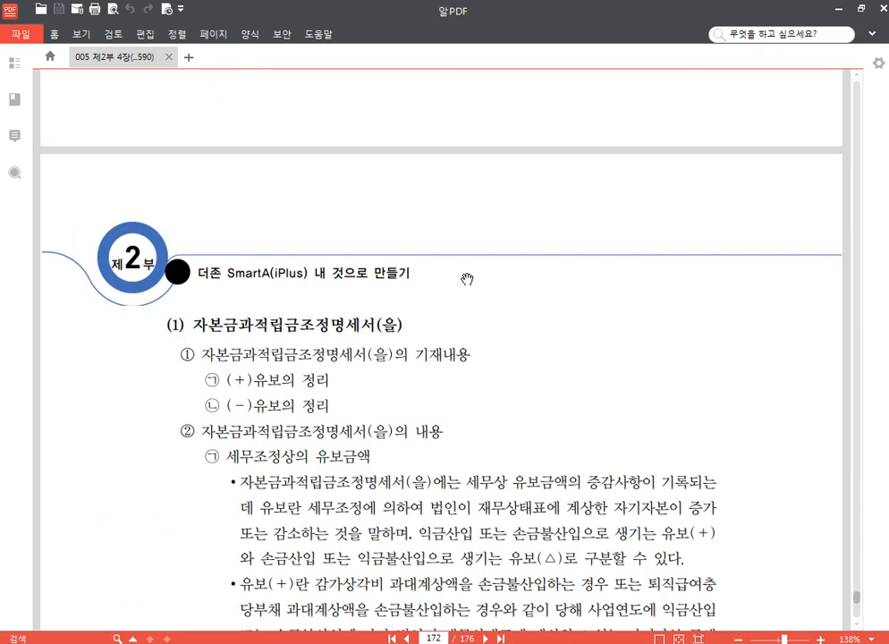
pyautogui.scroll(-16, 477, 320)
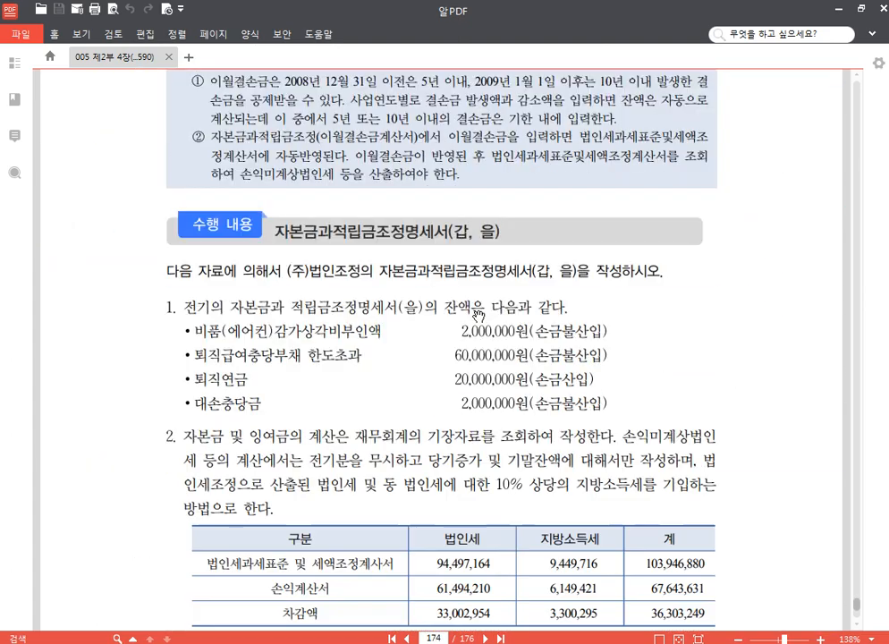
pyautogui.scroll(2, 373, 248)
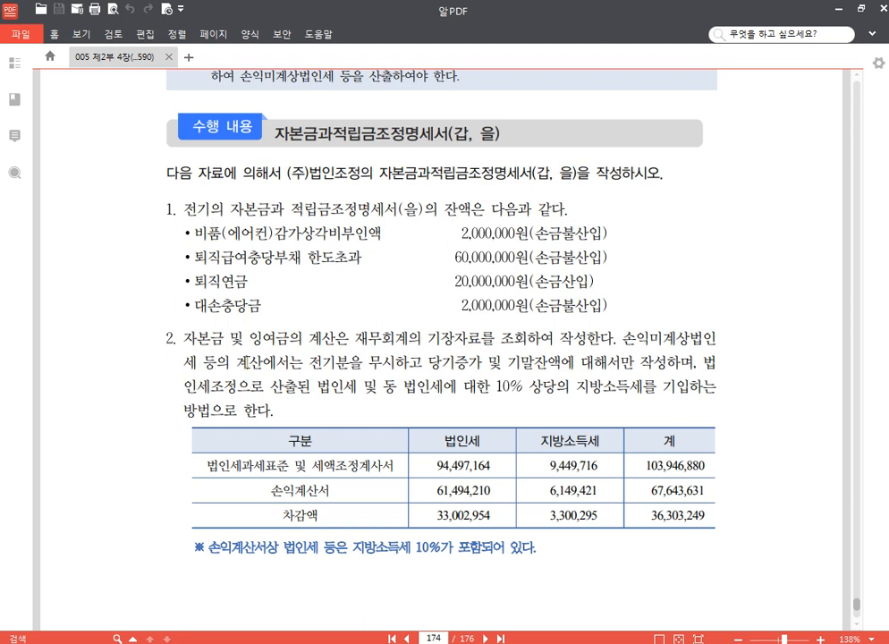
pyautogui.scroll(-2, 192, 375)
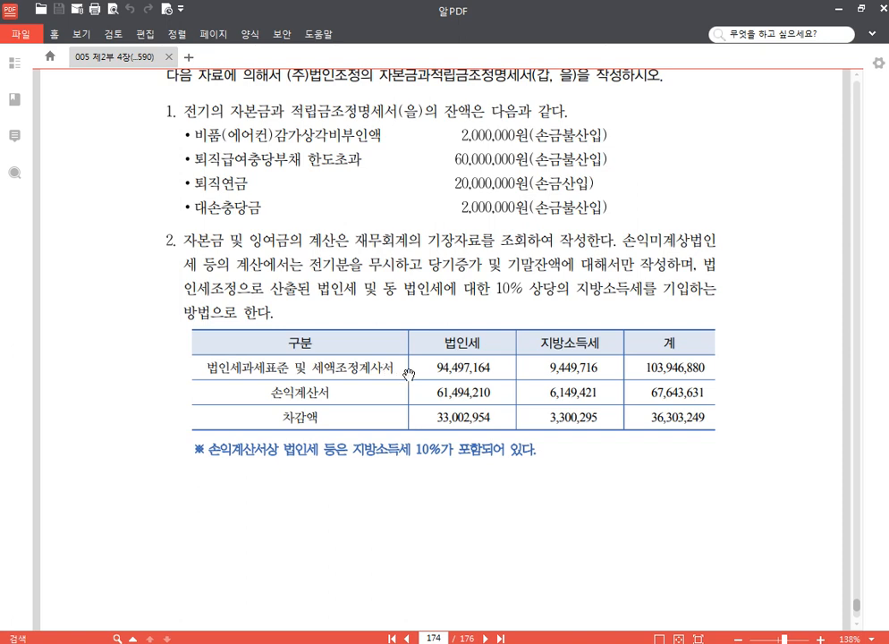
pyautogui.scroll(-3, 406, 370)
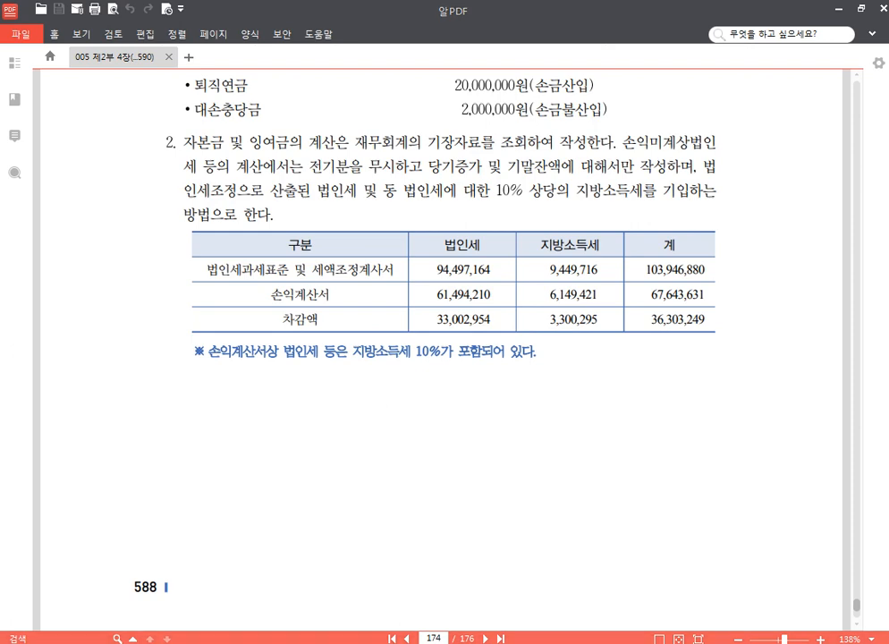
# Switch to Smart A, open 자본금과 적립금 조정명세서(갑,을) in place of the open forms, and load the saved 유보처분 data into 을.
pyautogui.hotkey('alt', 'Tab')
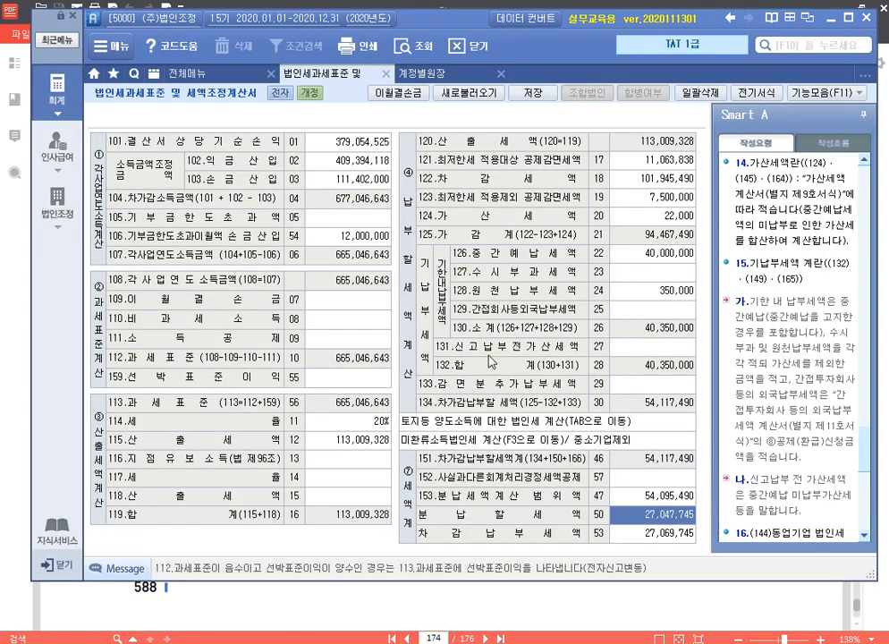
pyautogui.click(385, 78)
pyautogui.click(386, 78)
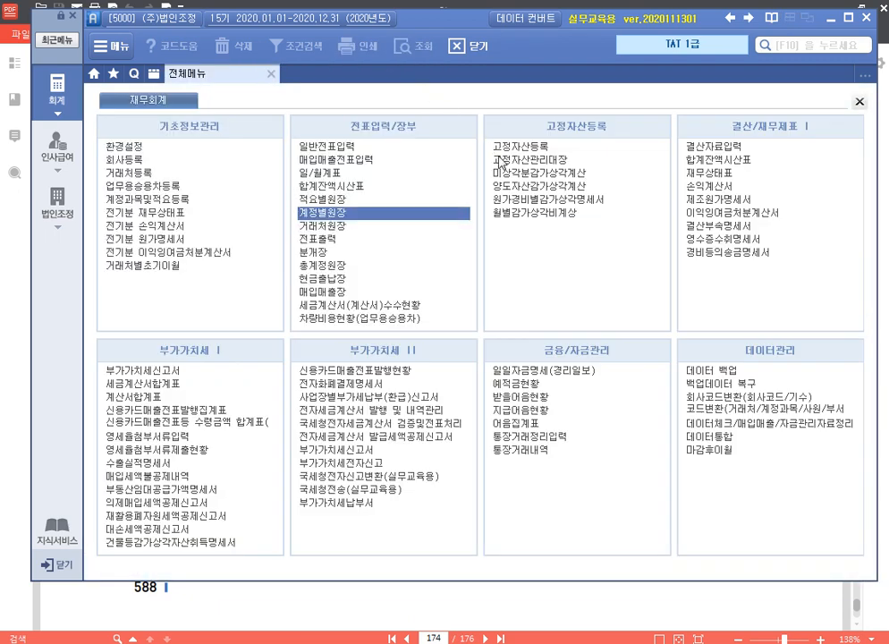
pyautogui.click(42, 197)
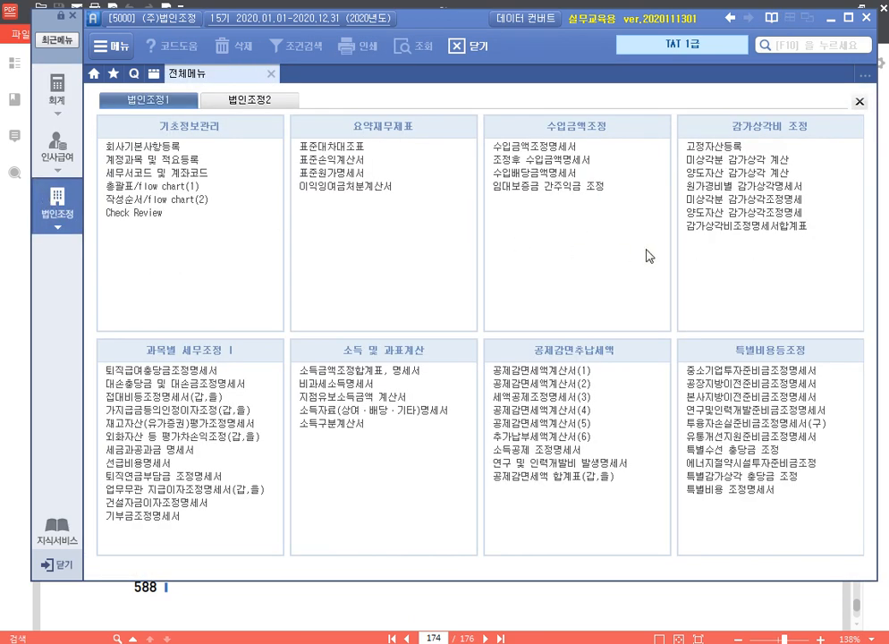
pyautogui.click(266, 106)
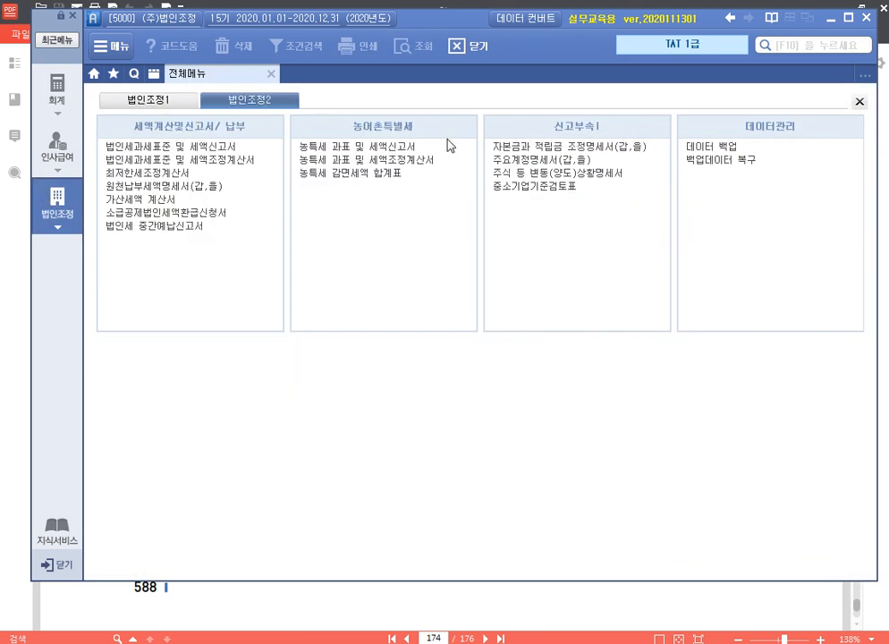
pyautogui.click(622, 151)
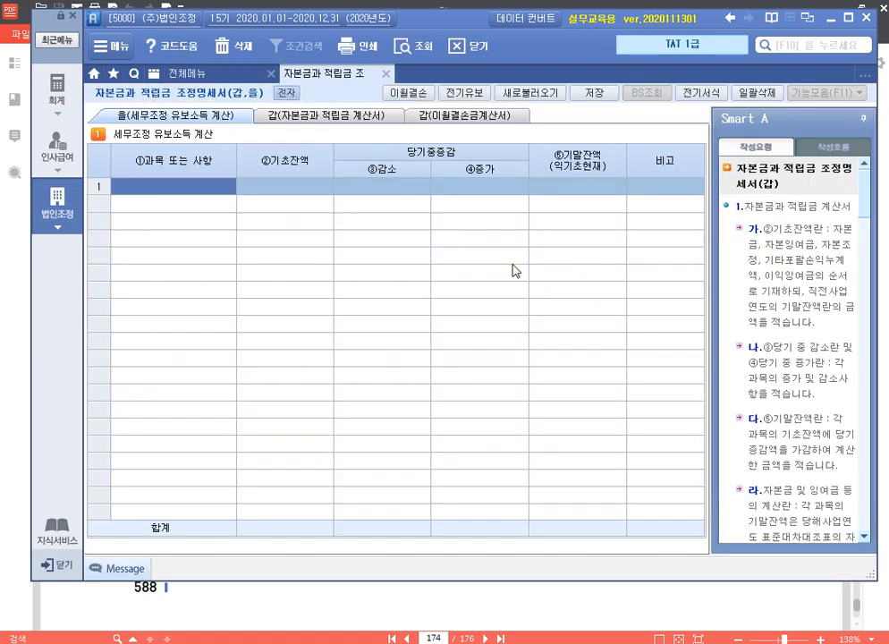
pyautogui.click(531, 93)
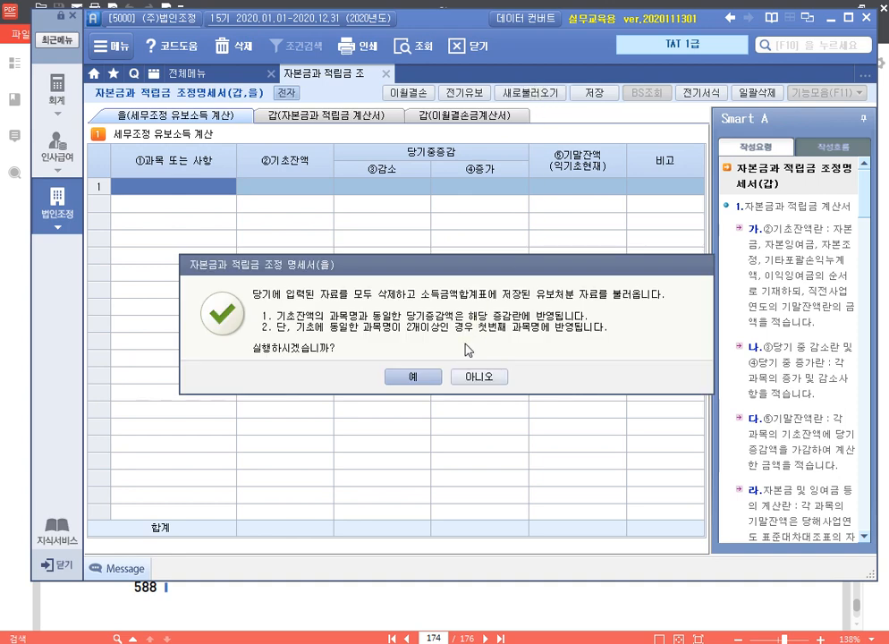
pyautogui.click(407, 374)
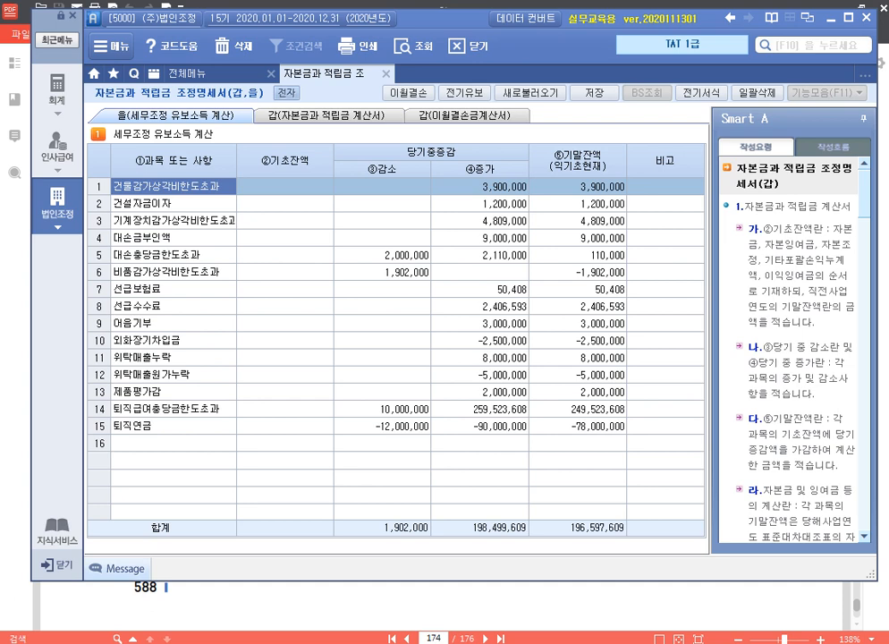
# Enter 2,000,000 as the 기초잔액 of 비품감가상각비한도초과.
pyautogui.click(261, 270)
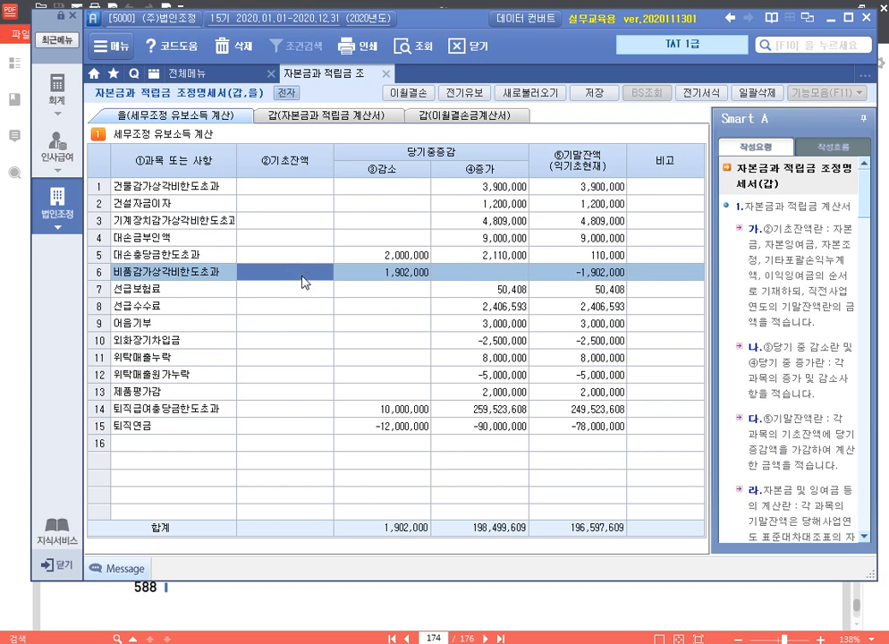
pyautogui.write('2000000')
pyautogui.press('Return')
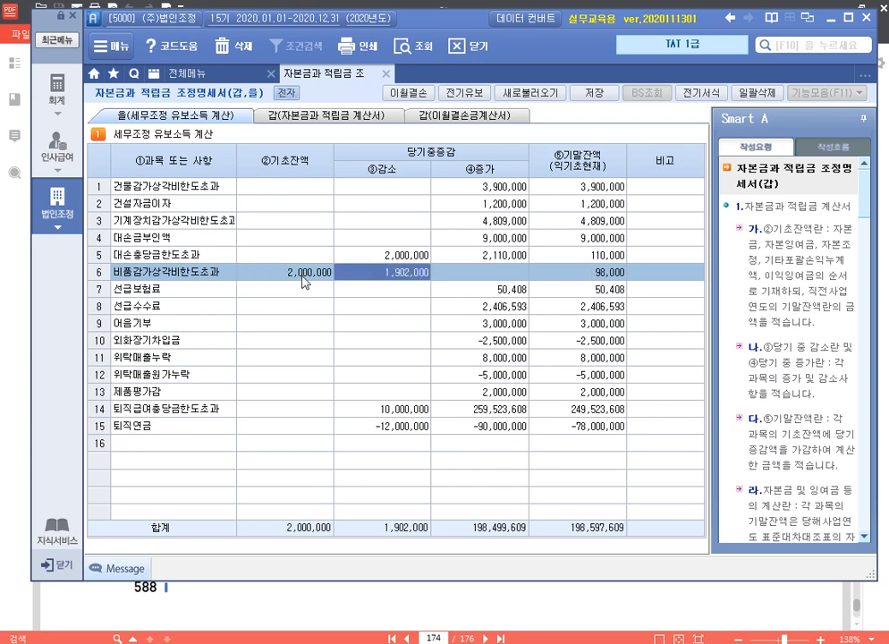
pyautogui.click(302, 277)
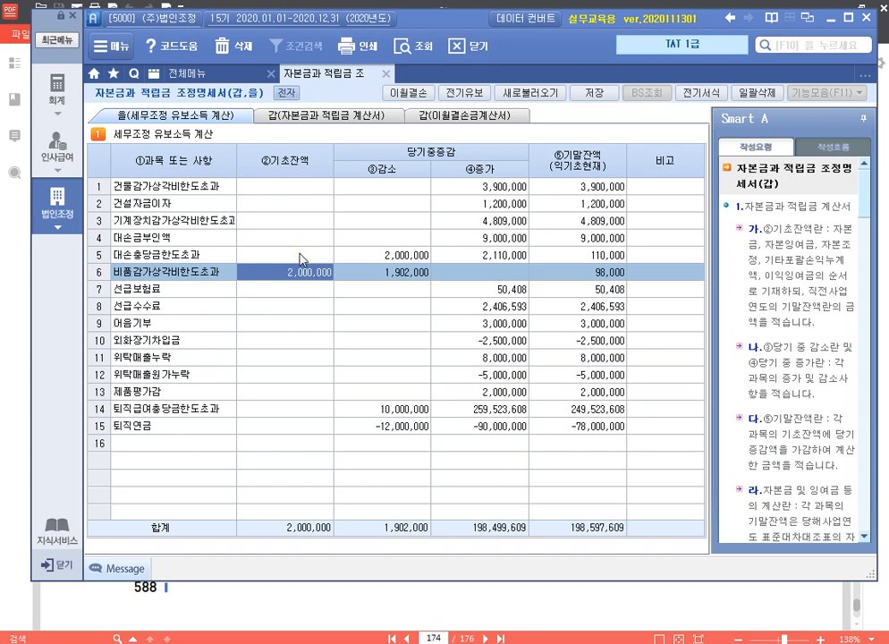
# Enter the 기초잔액 of 퇴직급여충당금한도초과 as 60,000,000 and of 퇴직연금 as -20,000,000.
pyautogui.click(314, 414)
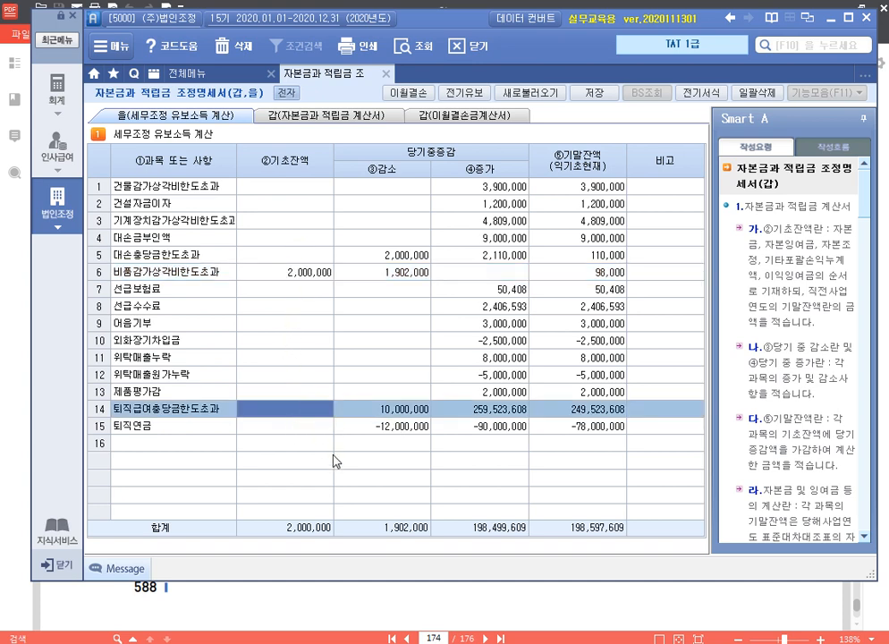
pyautogui.write('60000000')
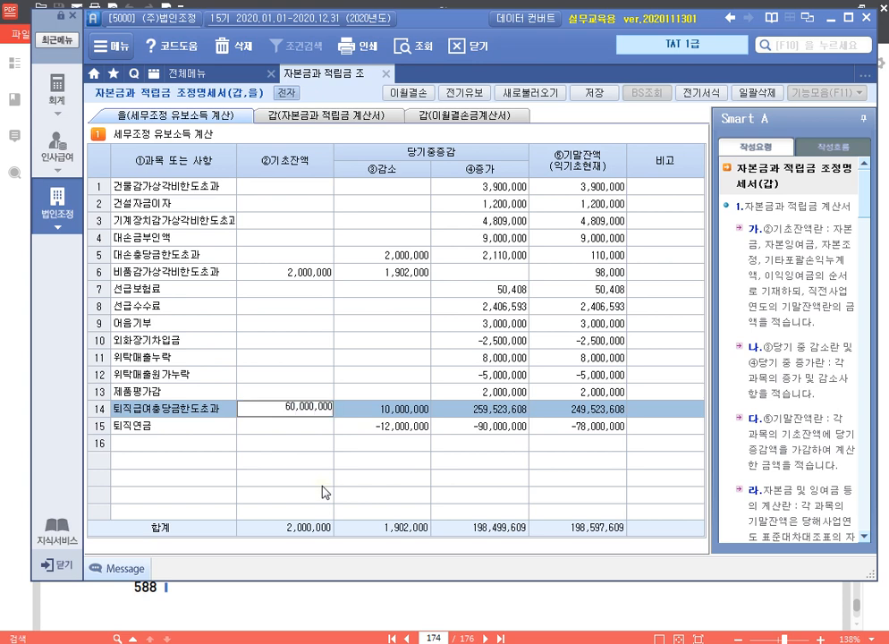
pyautogui.press('Return')
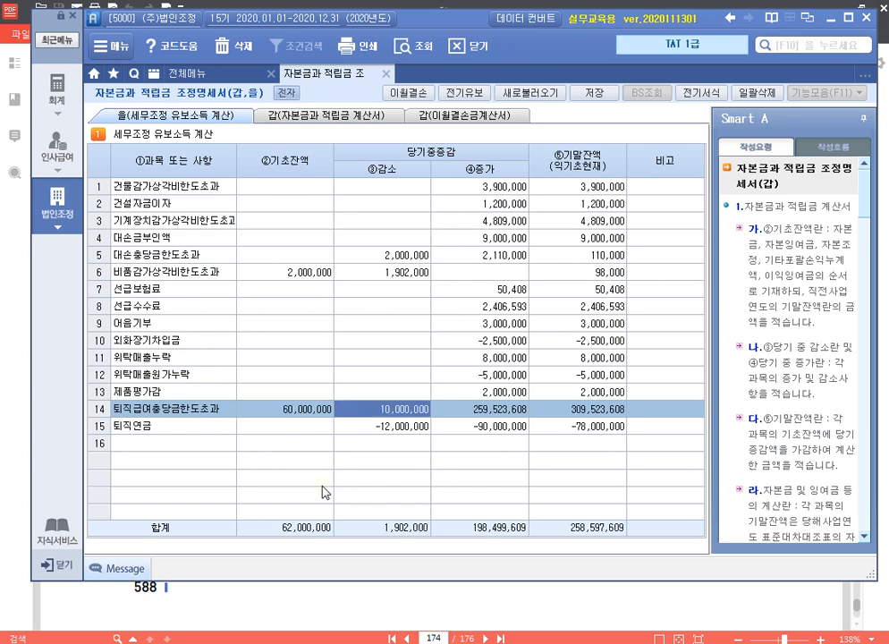
pyautogui.press('Return')
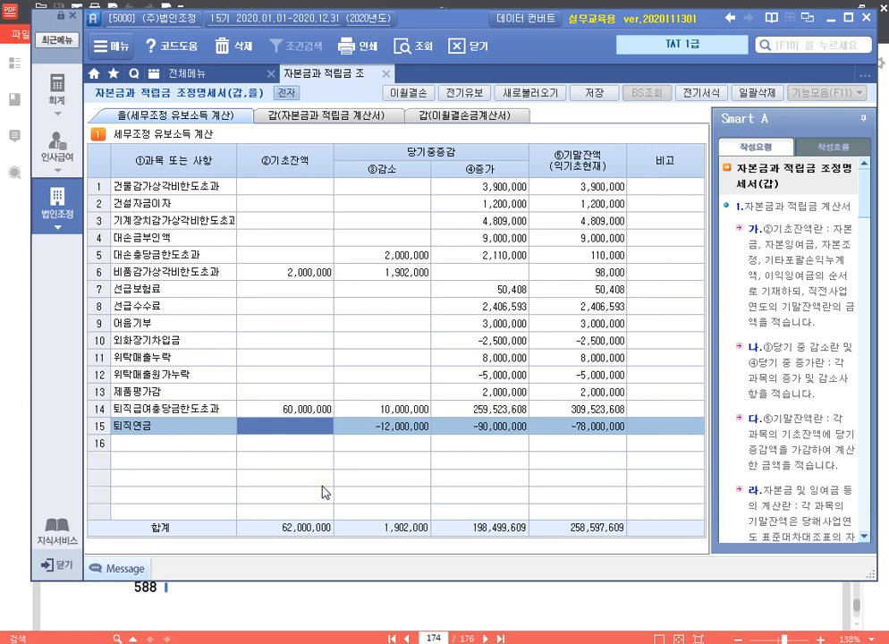
pyautogui.write('-20000000')
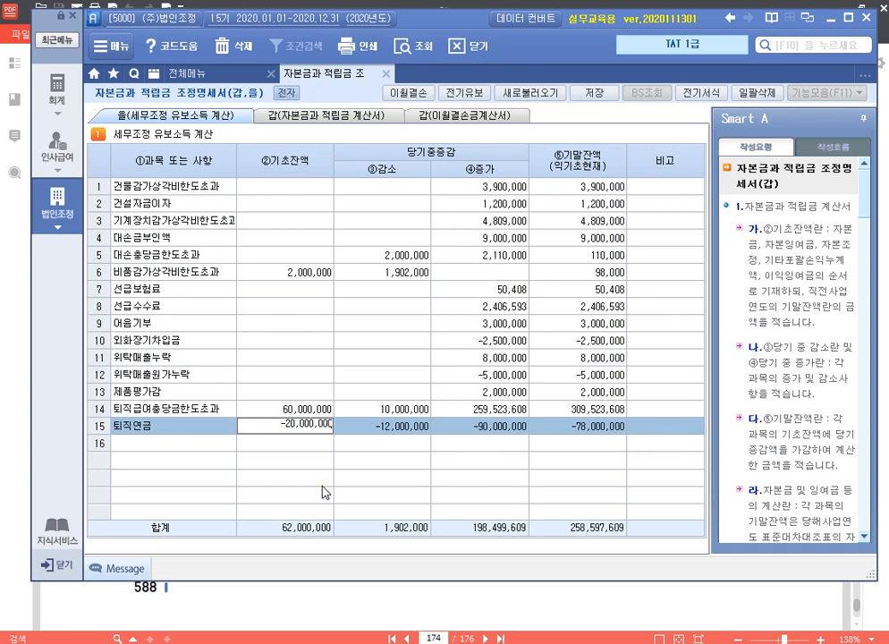
pyautogui.press('Return')
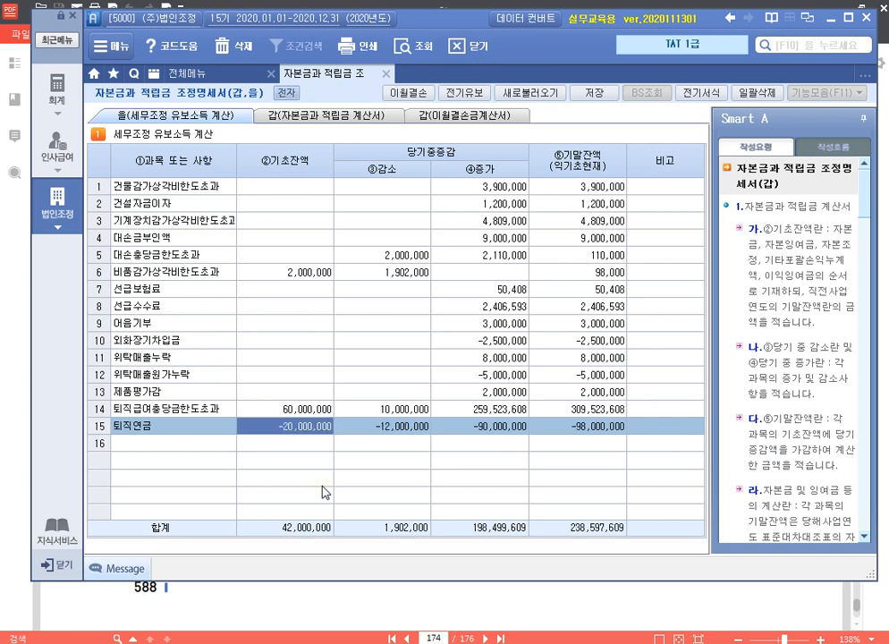
# Enter 2,000,000 as the 기초잔액 of 대손충당금한도초과.
pyautogui.press('Up')
pyautogui.press('Up')
pyautogui.press('Up')
pyautogui.press('Up')
pyautogui.press('Up')
pyautogui.press('Up')
pyautogui.press('Up')
pyautogui.press('Up')
pyautogui.press('Up')
pyautogui.press('Up')
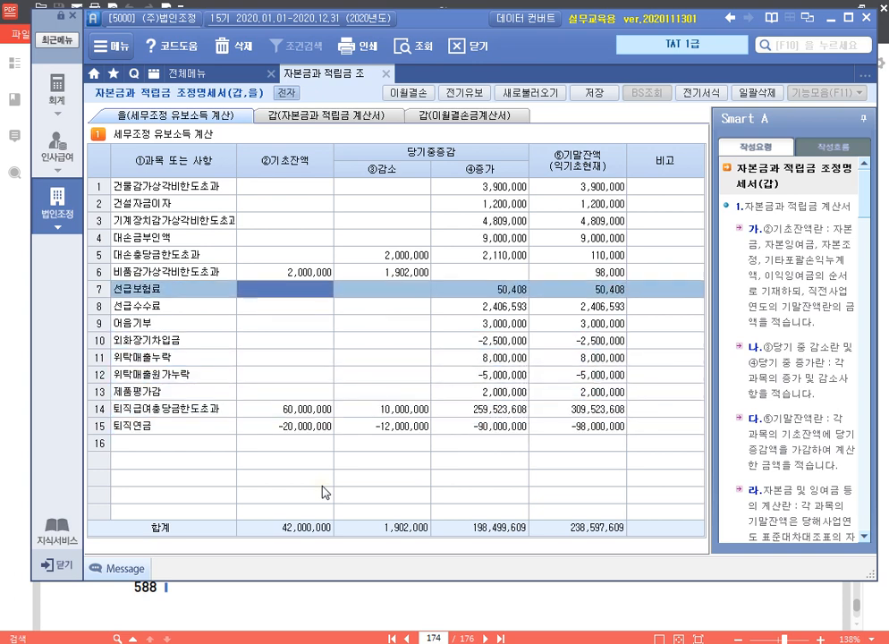
pyautogui.write('2000000')
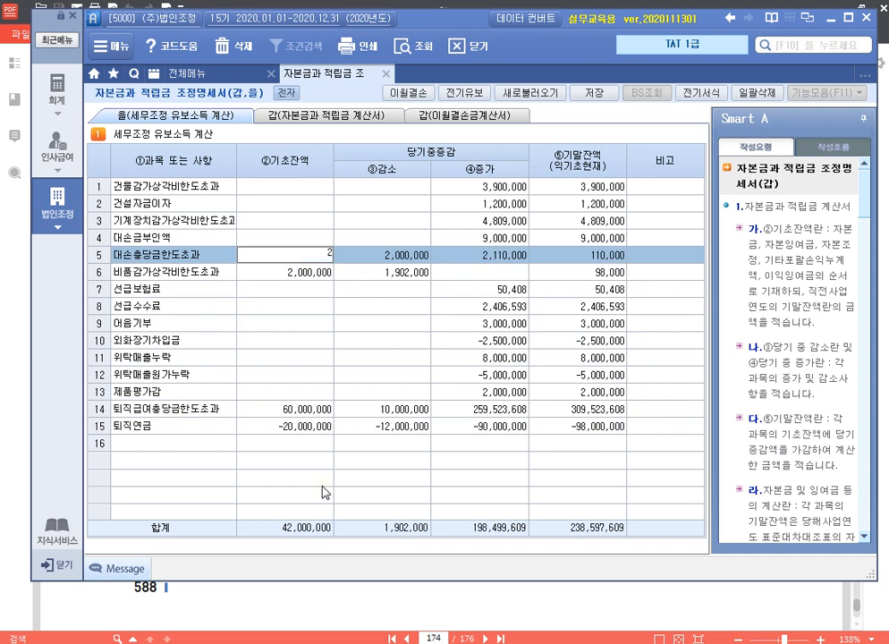
pyautogui.press('Return')
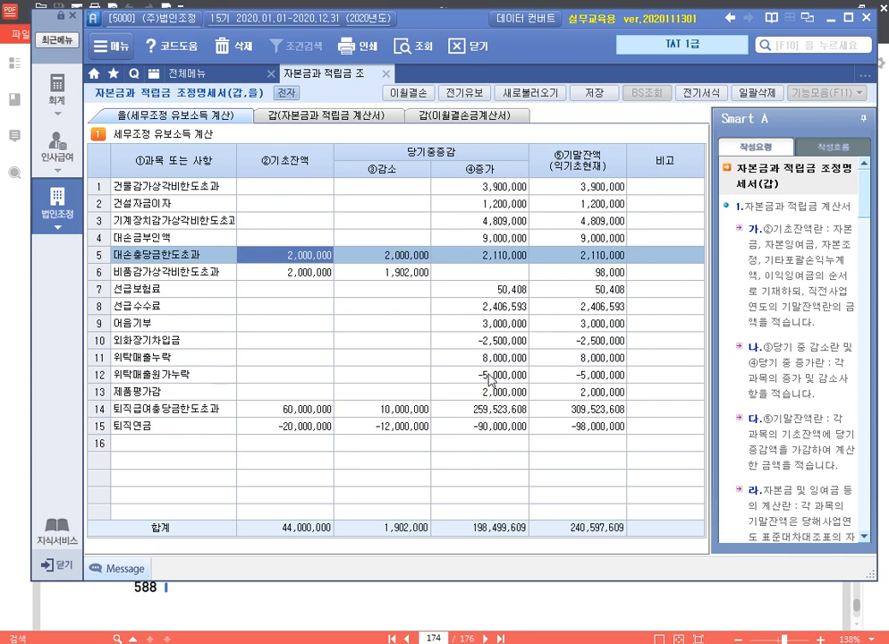
# Review the 기초잔액 entries in 을 and the amounts carried to the 7. 자본금과적립금계산서 row in 갑(자본금과 적립금 계산서).
pyautogui.click(311, 429)
pyautogui.click(311, 412)
pyautogui.click(309, 272)
pyautogui.click(310, 254)
pyautogui.click(317, 428)
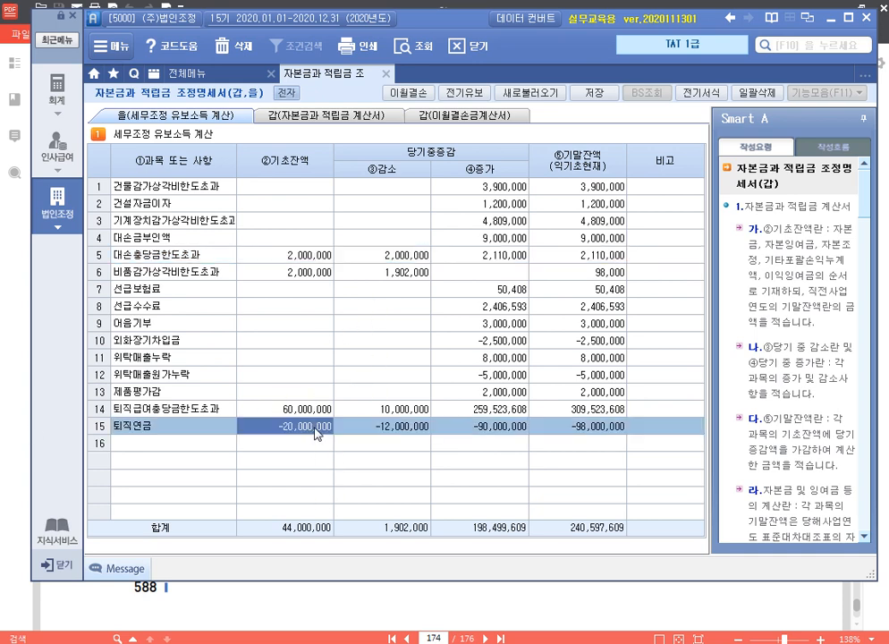
pyautogui.click(367, 117)
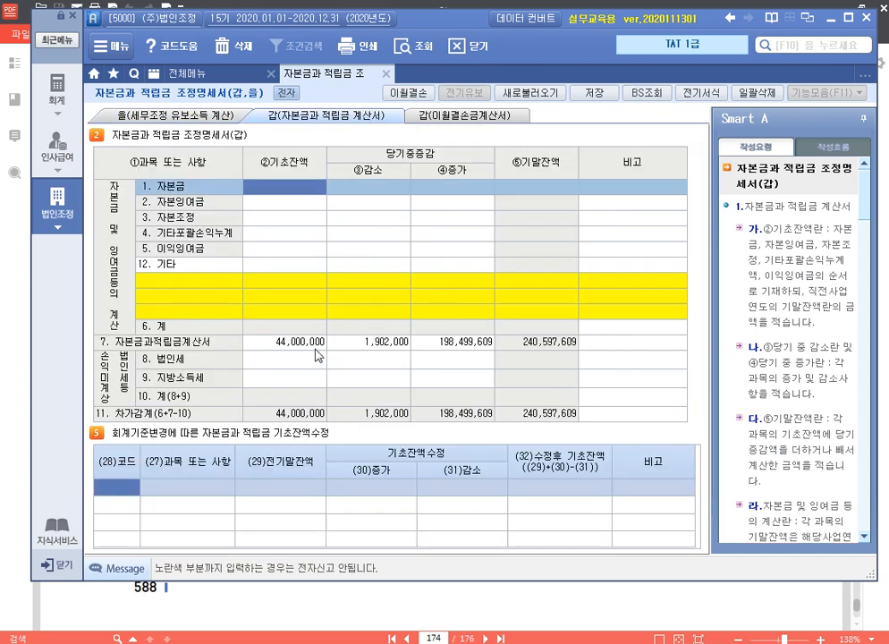
pyautogui.click(323, 343)
pyautogui.click(408, 343)
pyautogui.click(461, 344)
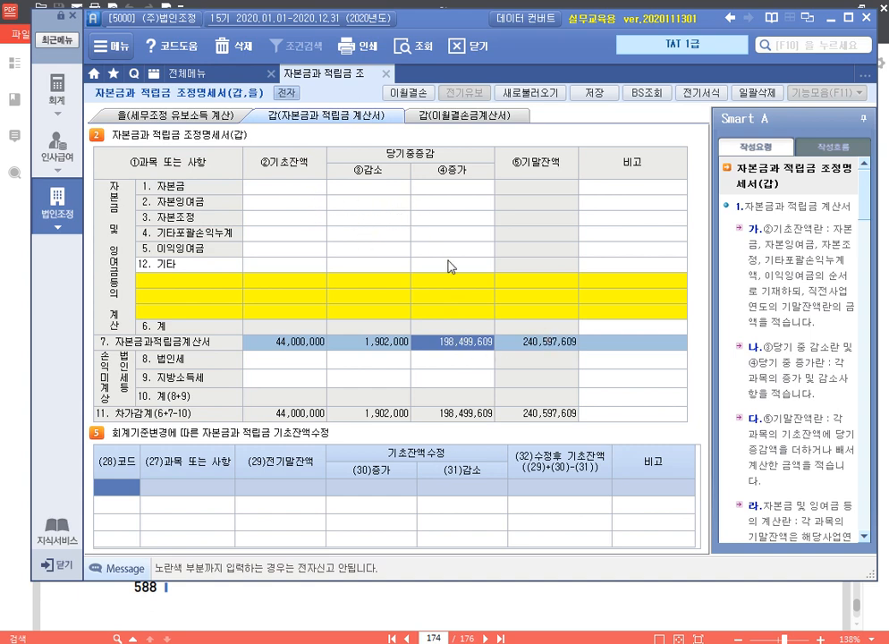
# Look up the balance sheet equity amounts and apply all of them to the 자본금 및 잉여금 등의 계산 rows in 갑.
pyautogui.click(646, 92)
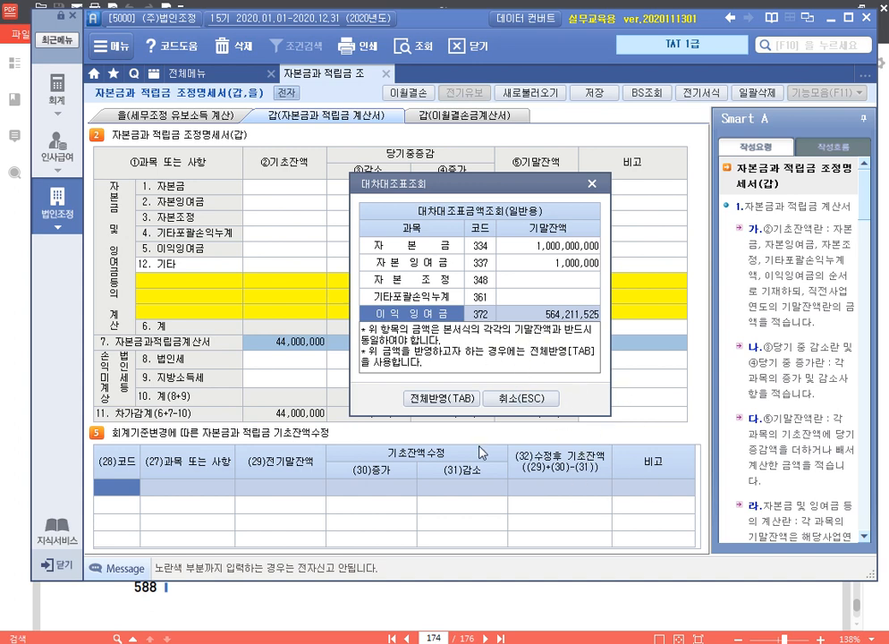
pyautogui.click(438, 397)
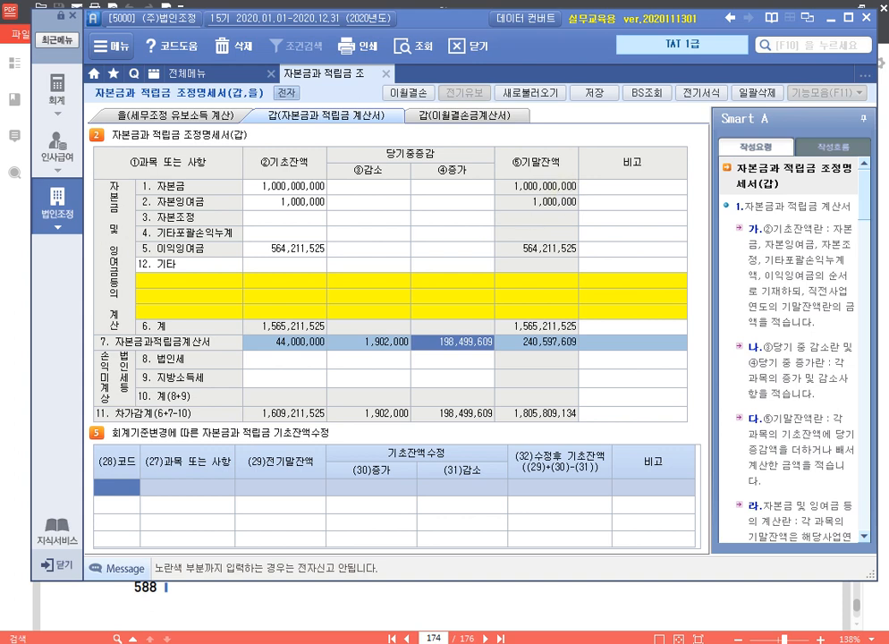
pyautogui.click(452, 341)
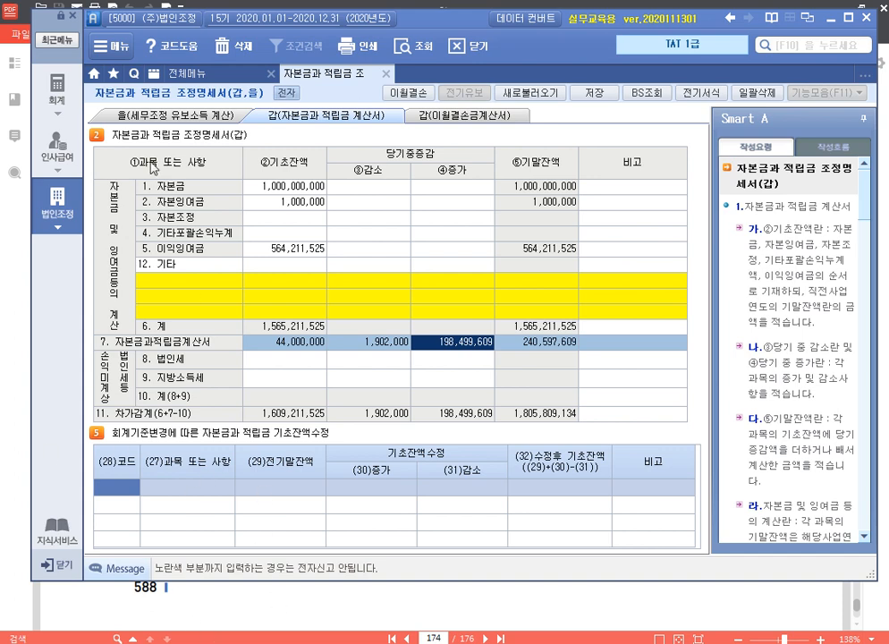
# Open the 재무상태표 for December 2020 and check the prior-period 자본금.
pyautogui.click(56, 83)
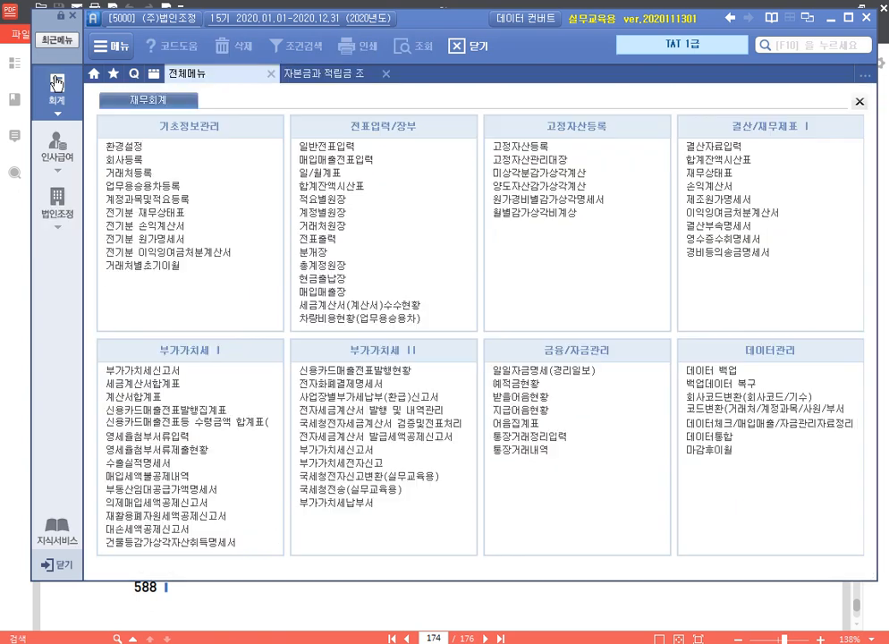
pyautogui.click(709, 173)
pyautogui.press('Return')
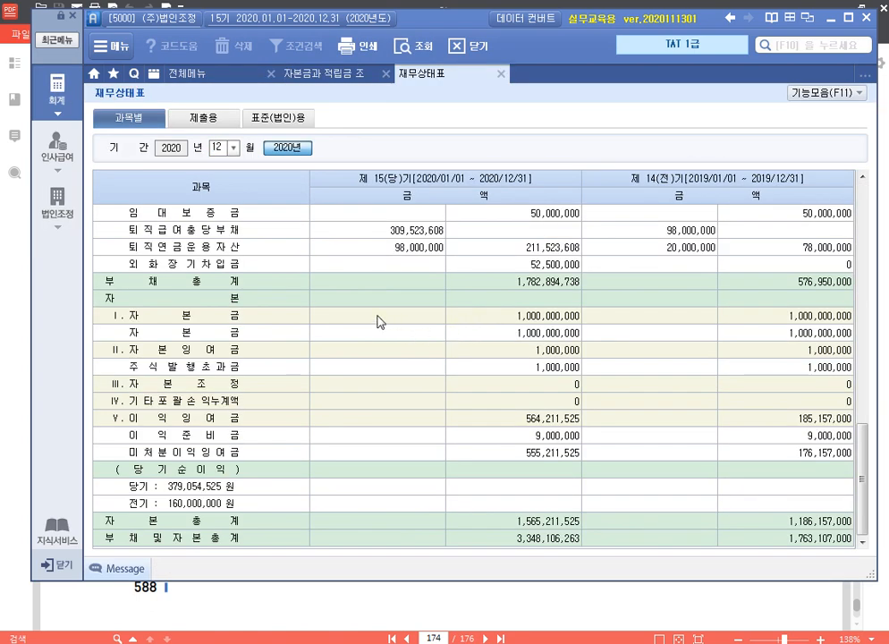
pyautogui.click(726, 320)
pyautogui.click(789, 316)
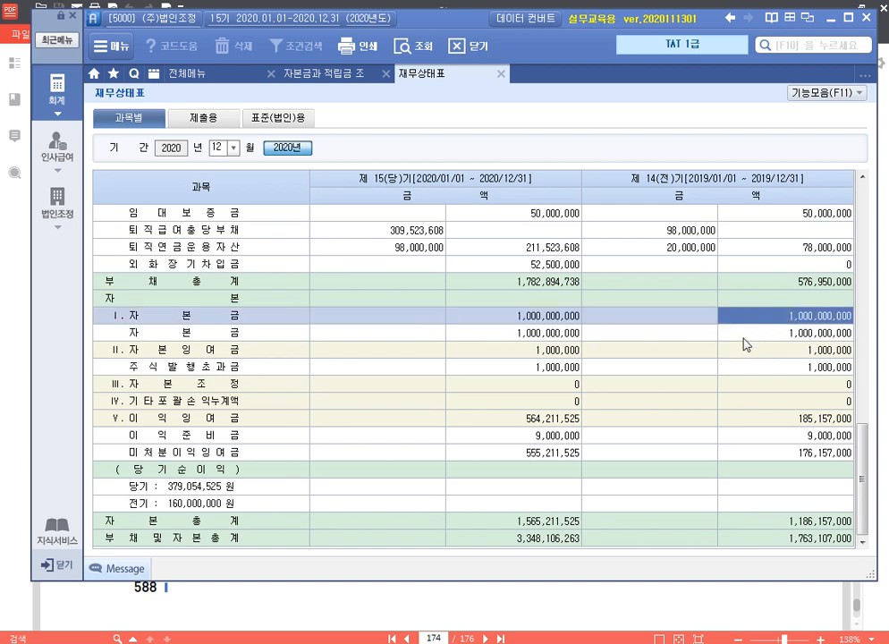
# Check the current- and prior-period 자본잉여금 and the current-period 이익잉여금 in the 재무상태표.
pyautogui.click(556, 350)
pyautogui.click(801, 346)
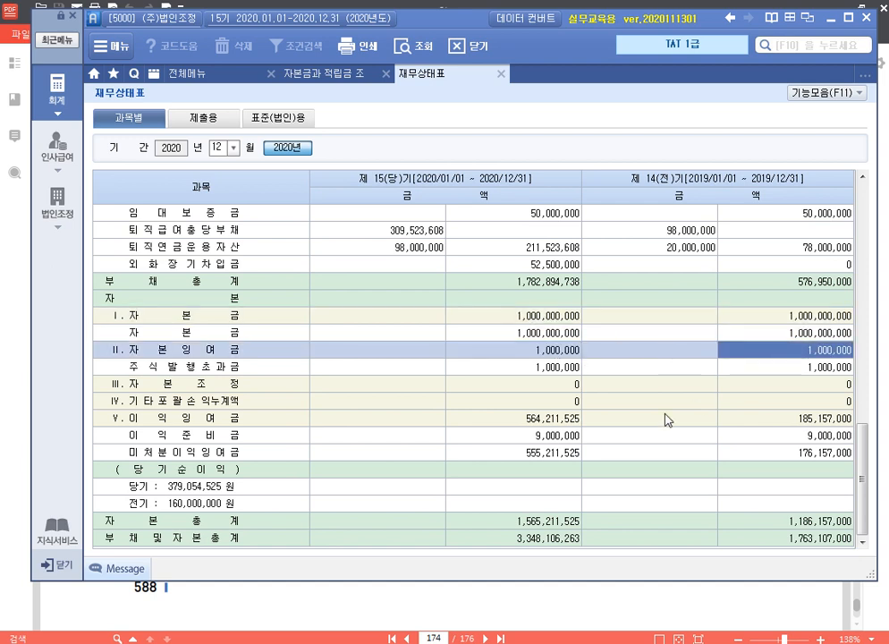
pyautogui.click(538, 421)
pyautogui.hotkey('ctrl', 'q')
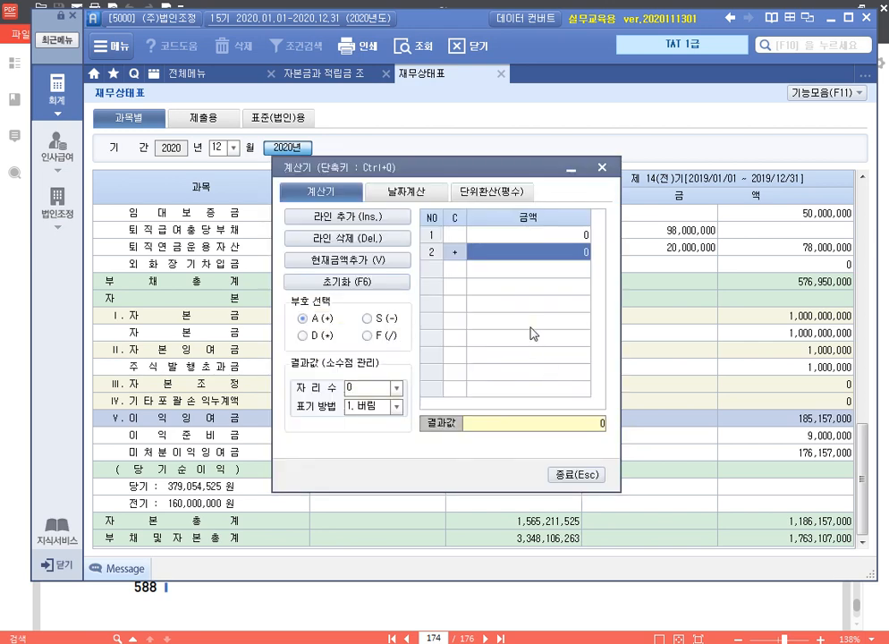
pyautogui.moveTo(500, 171); pyautogui.dragTo(392, 86)
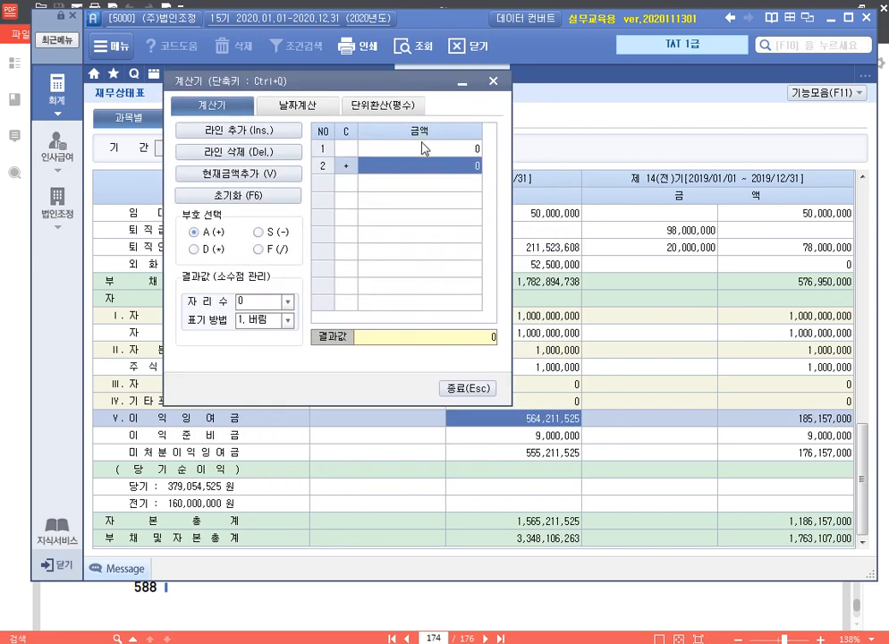
pyautogui.click(429, 152)
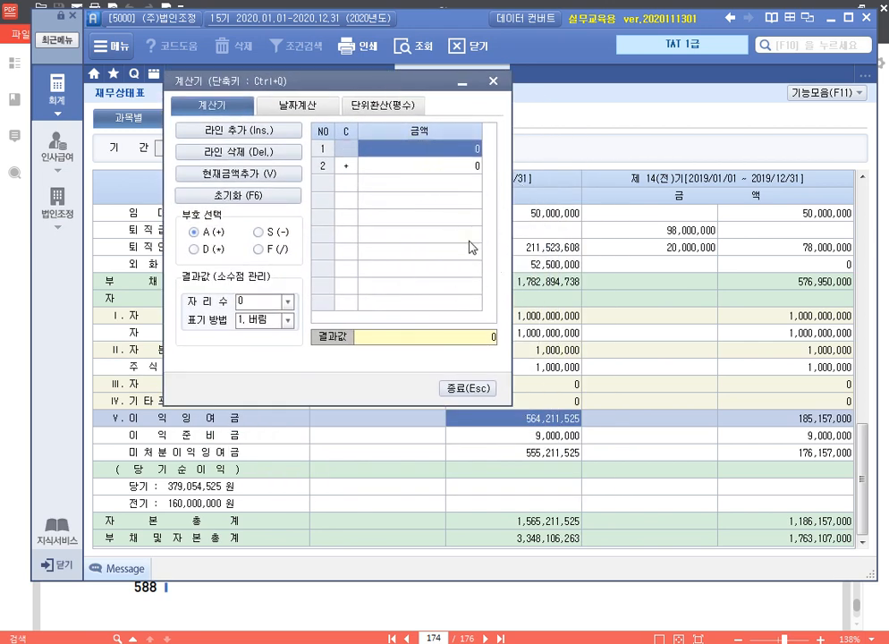
pyautogui.write('564211525')
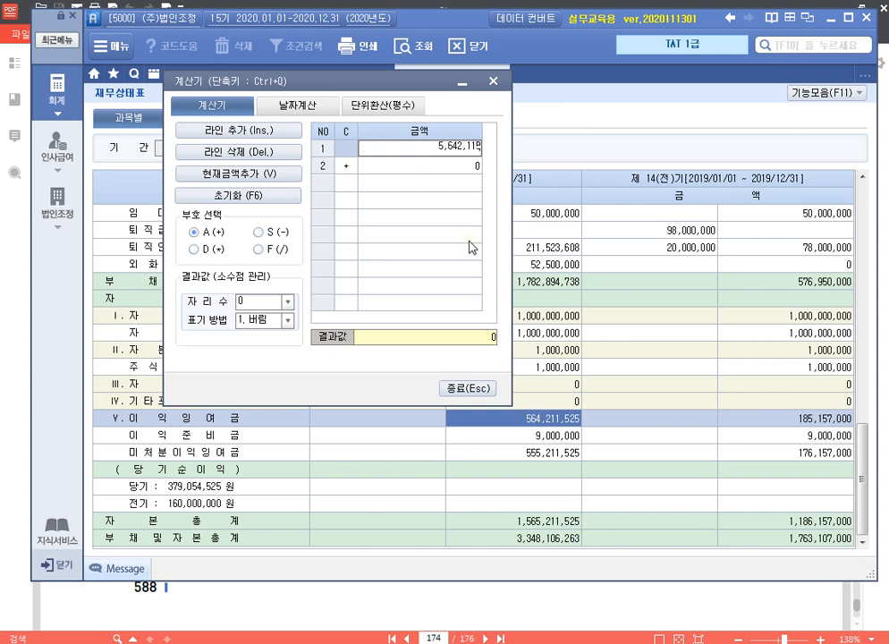
pyautogui.press('Return')
pyautogui.press('Up')
pyautogui.write('-')
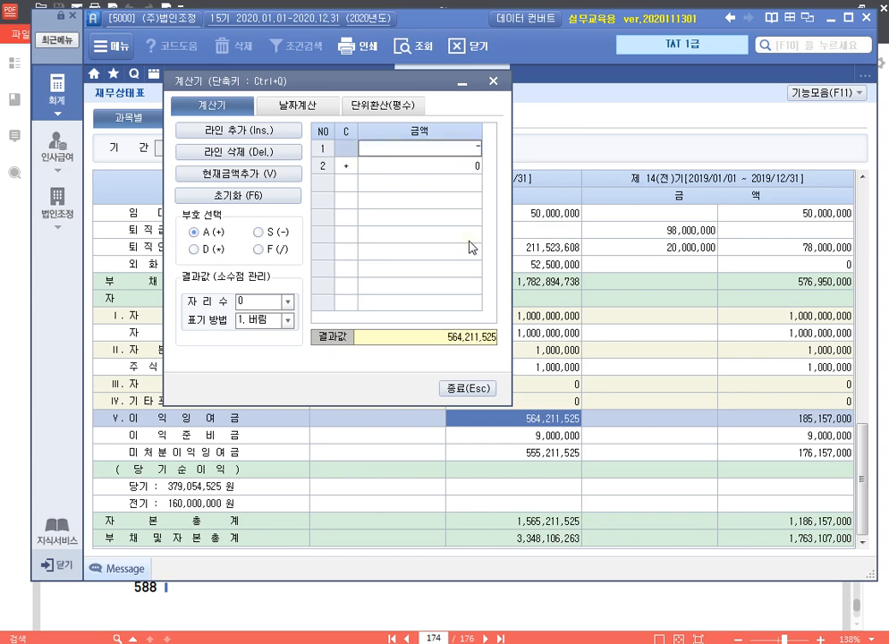
pyautogui.press('Escape')
# Calculate the 이익잉여금 increase in the calculator as 564,211,525 minus 185,157,000.
pyautogui.hotkey('ctrl', 'q')
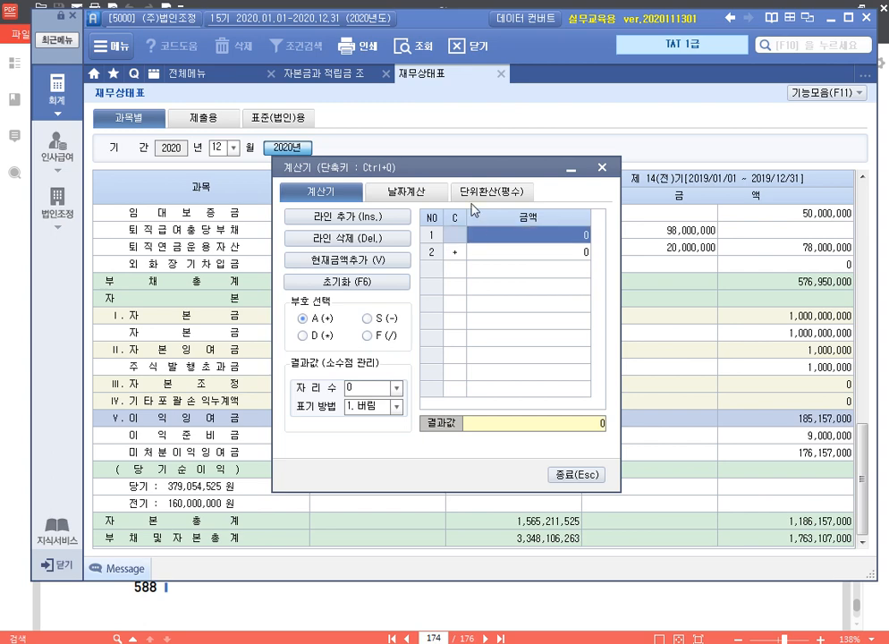
pyautogui.moveTo(366, 162); pyautogui.dragTo(266, 46)
pyautogui.write('564211525')
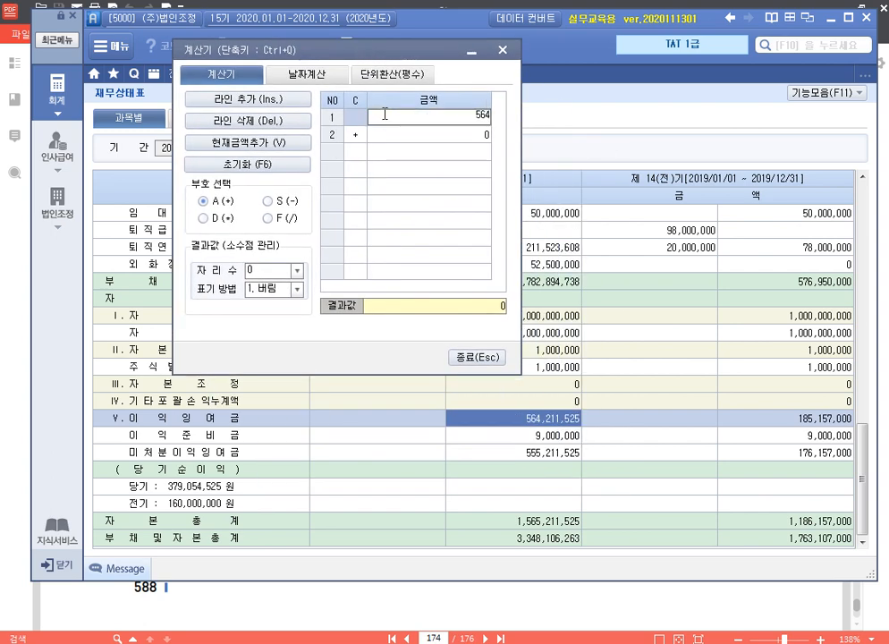
pyautogui.press('Return')
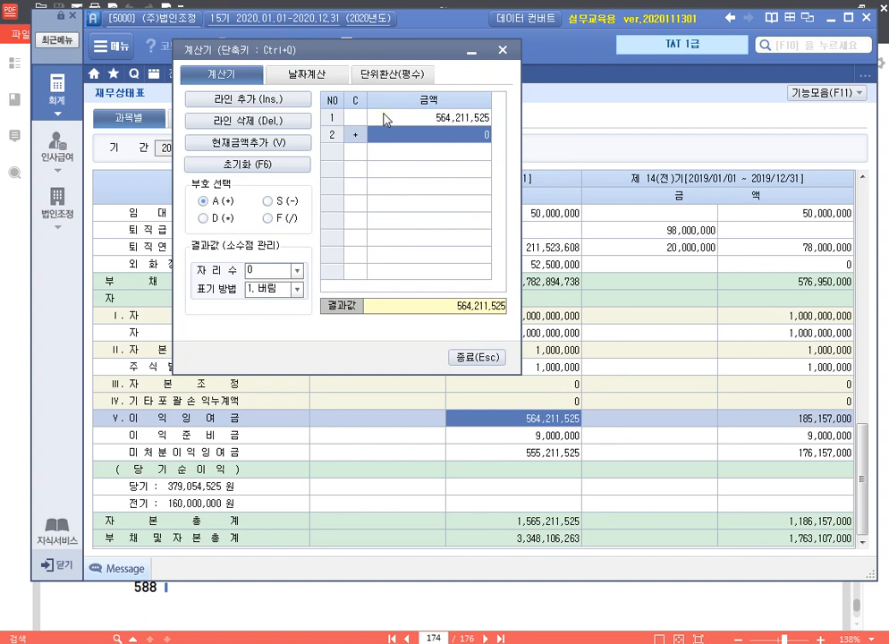
pyautogui.press('-')
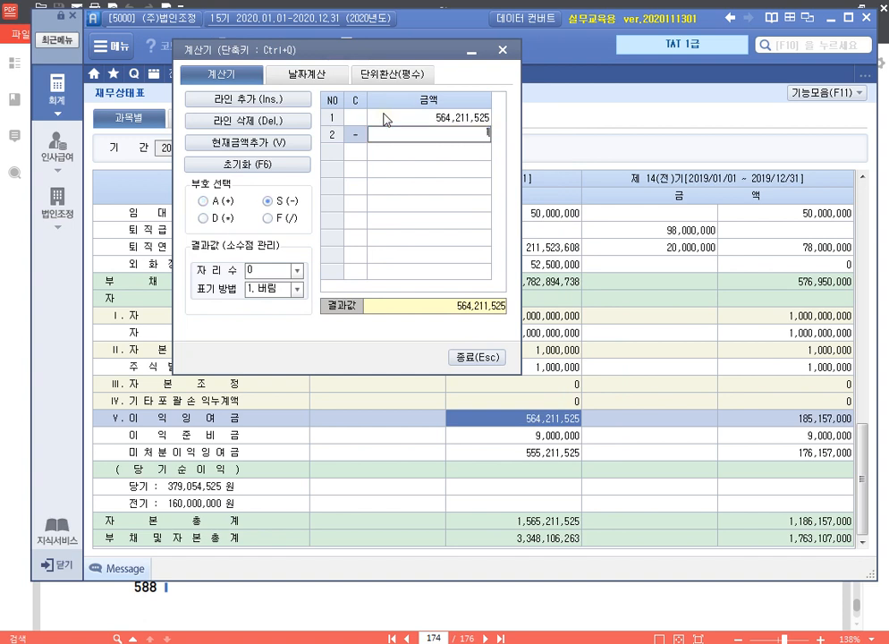
pyautogui.write('185157000')
pyautogui.press('Return')
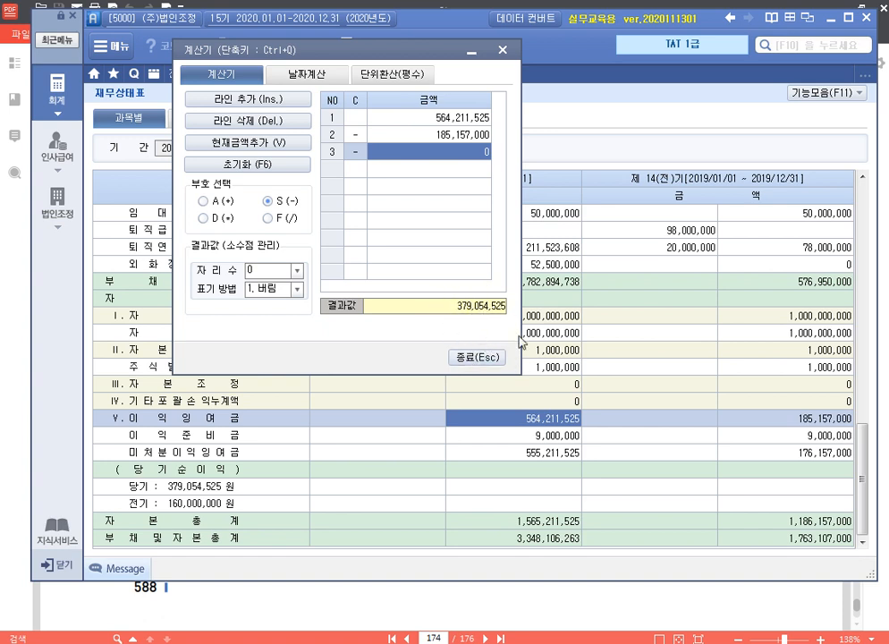
pyautogui.click(508, 49)
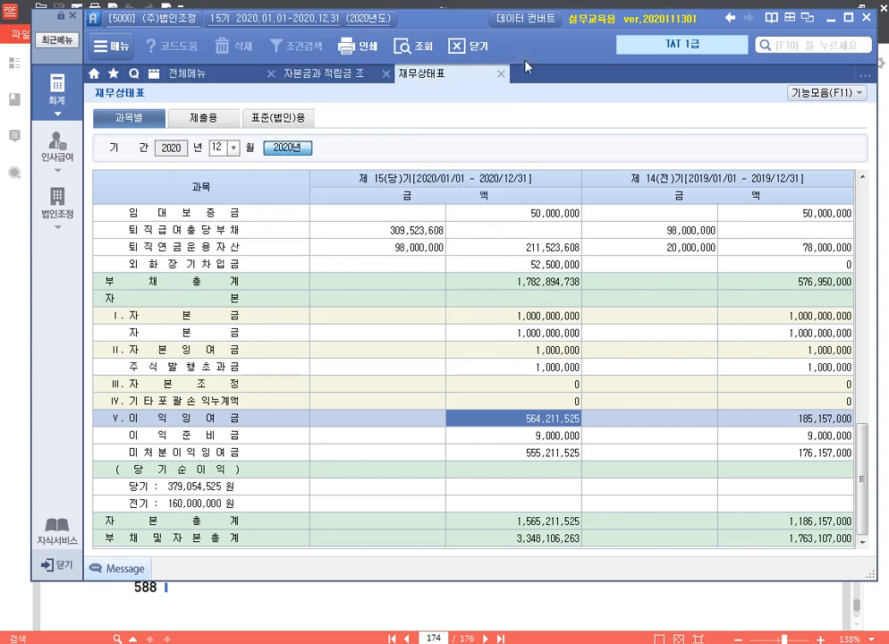
# Set the 기초잔액 of 5. 이익잉여금 in 갑 to the prior-period balance of 185,157,000.
pyautogui.click(785, 417)
pyautogui.click(302, 72)
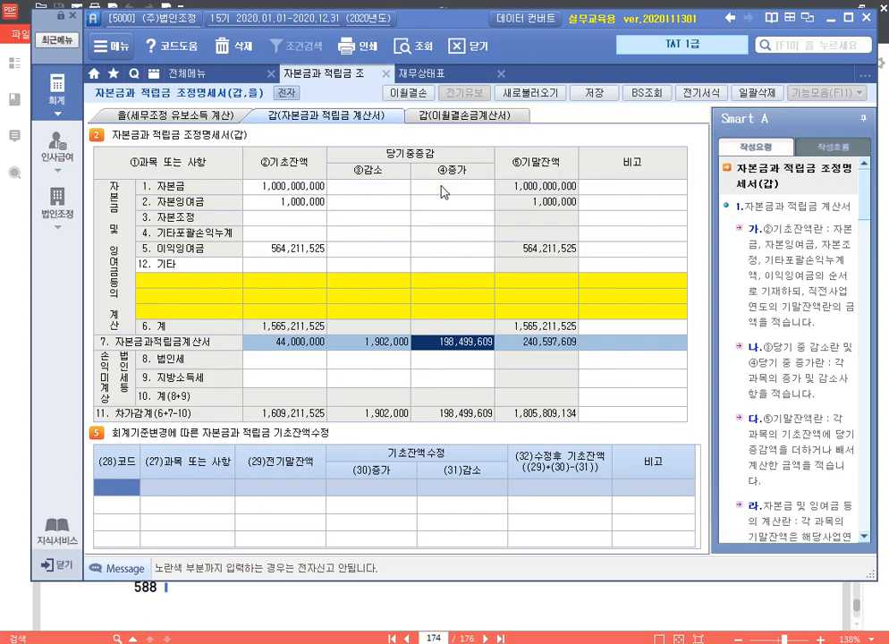
pyautogui.click(277, 247)
pyautogui.write('185,157,000')
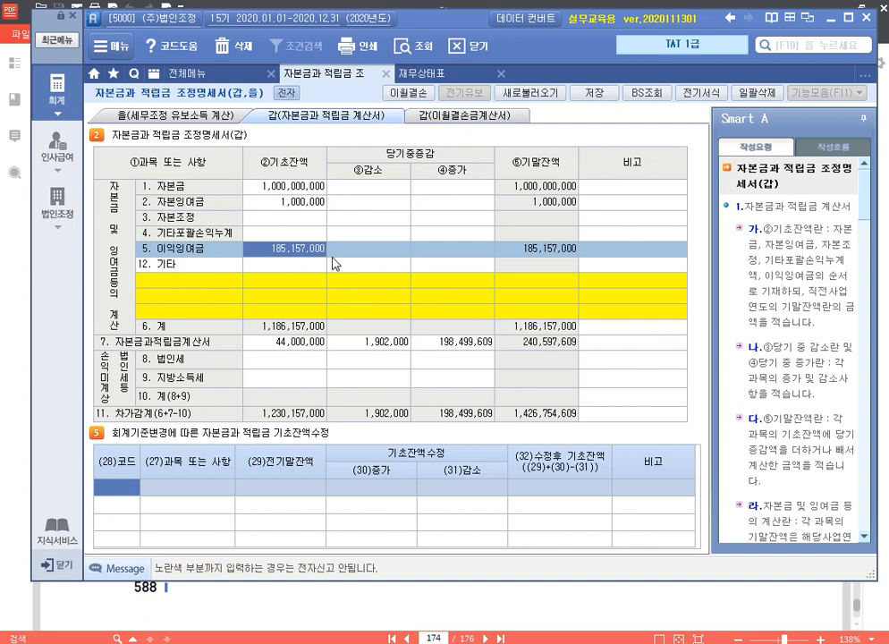
# Enter 379,054,525 as the 당기중 증가 of 5. 이익잉여금.
pyautogui.click(456, 249)
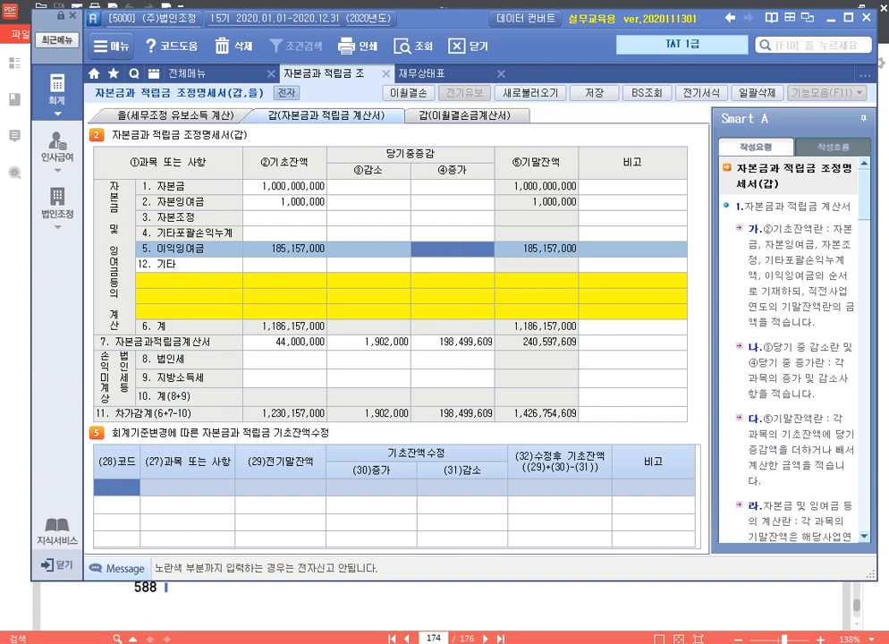
pyautogui.click(452, 250)
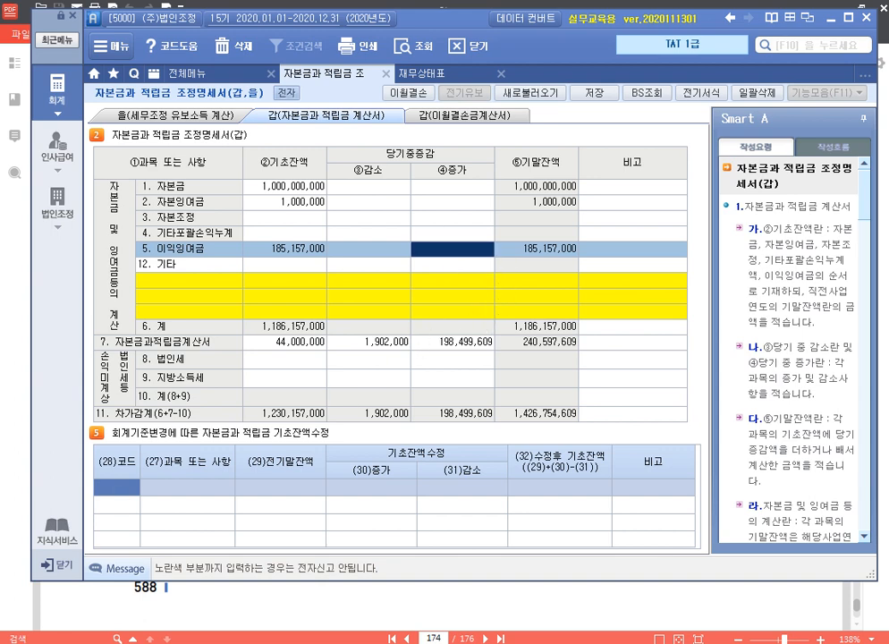
pyautogui.click(443, 254)
pyautogui.write('379,054,525')
pyautogui.press('Return')
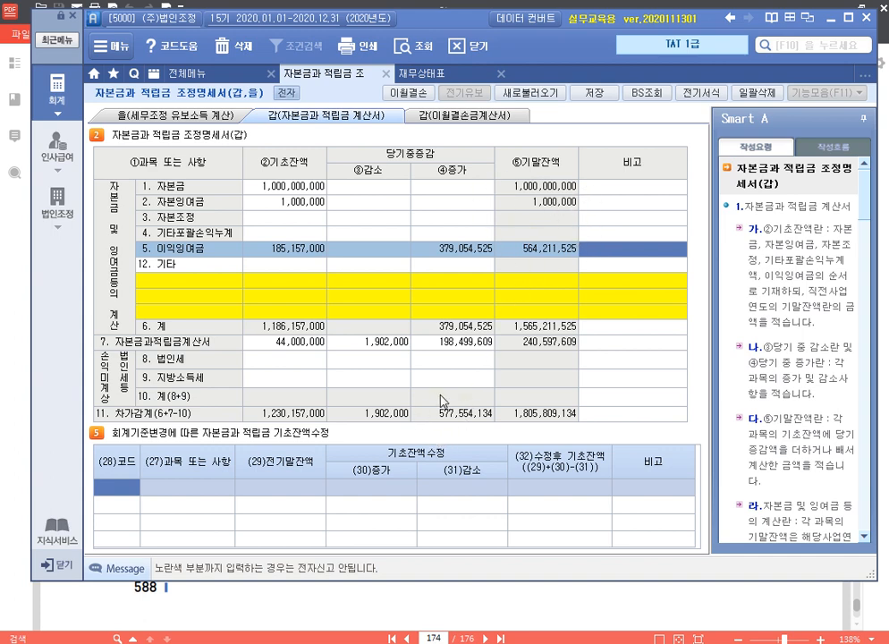
# Enter 33,002,954 as the 증가 amount of 8. 법인세 in the 손익미계상 법인세 등 section.
pyautogui.click(452, 359)
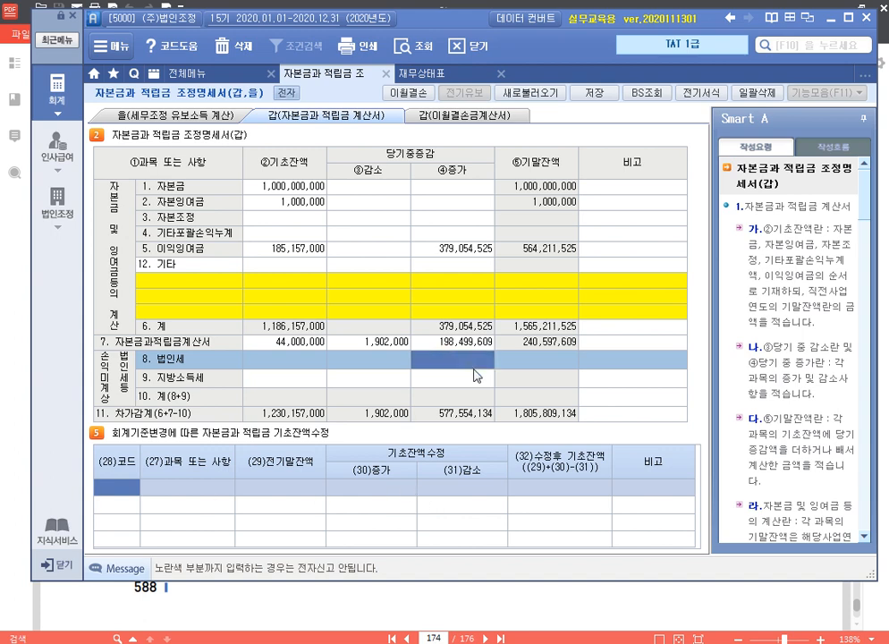
pyautogui.write('3300')
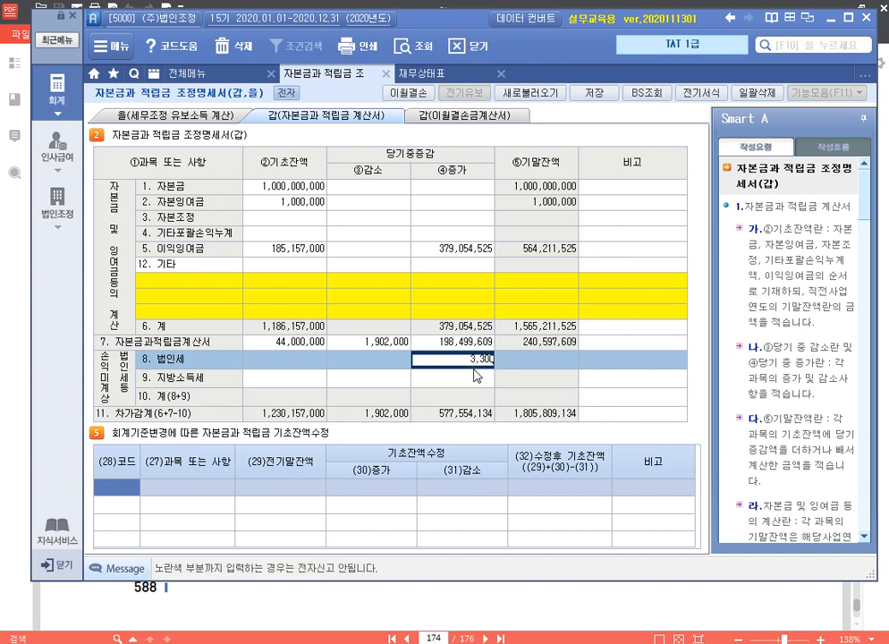
pyautogui.write('0')
pyautogui.write('954')
pyautogui.press('Return')
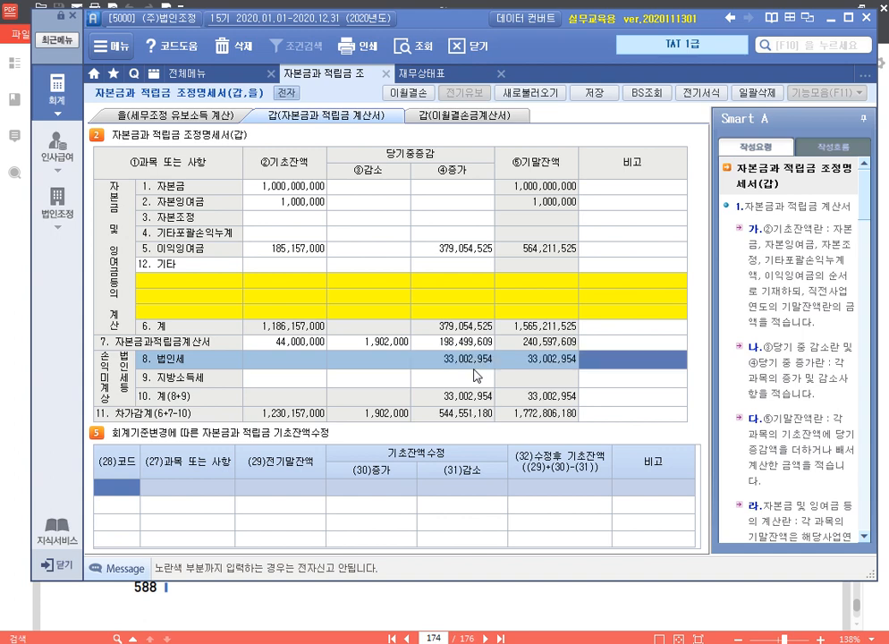
pyautogui.write('3300295')
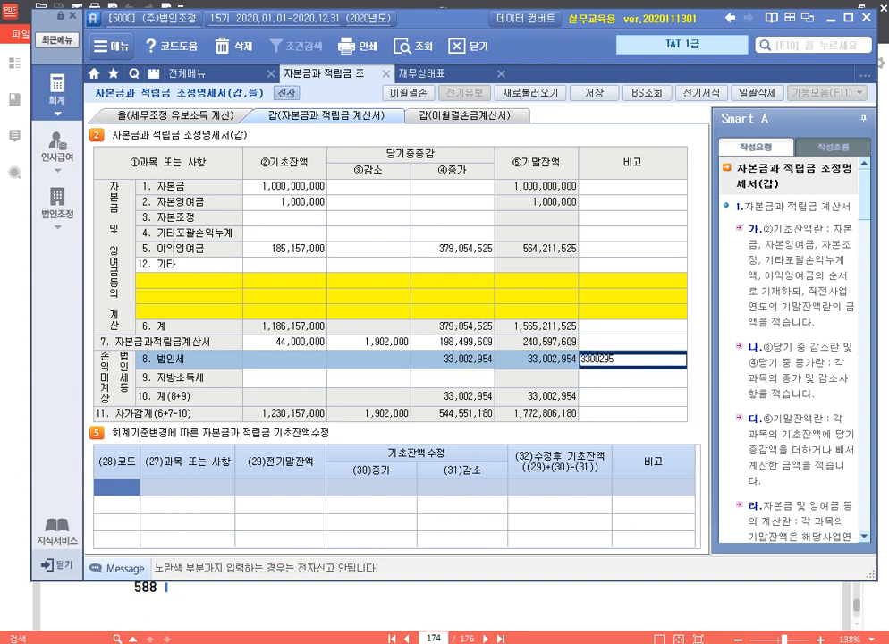
pyautogui.press('Escape')
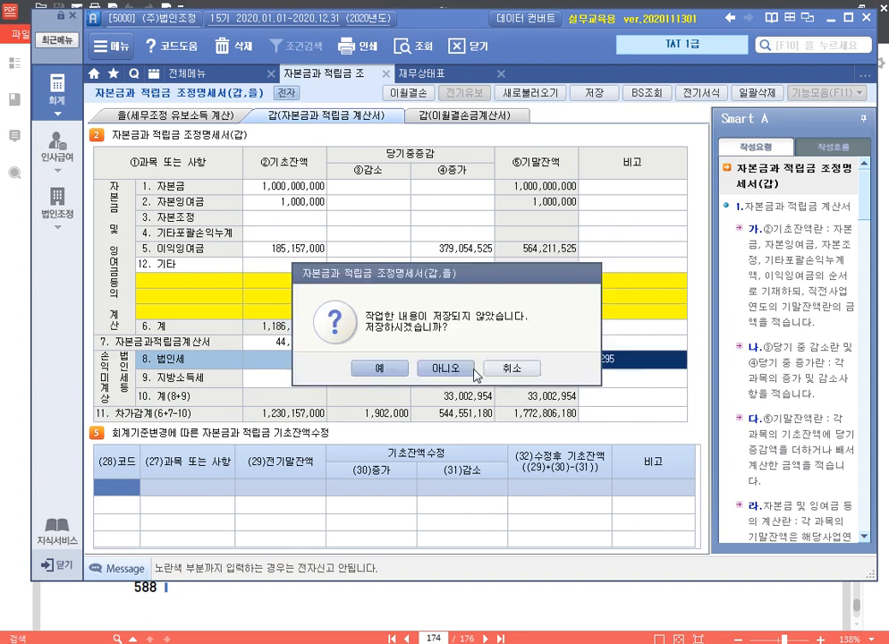
pyautogui.click(477, 369)
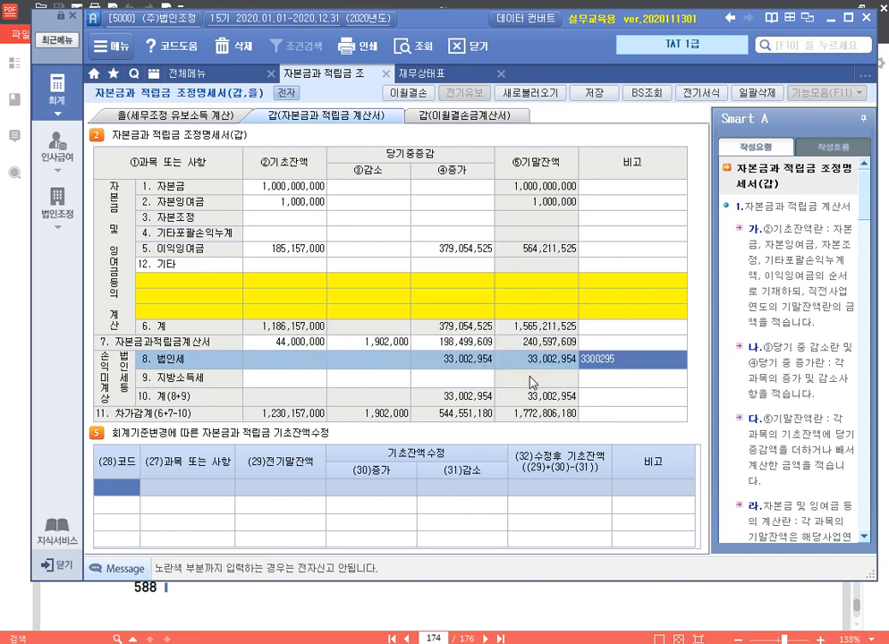
pyautogui.press('Return')
pyautogui.press('Return')
pyautogui.press('Return')
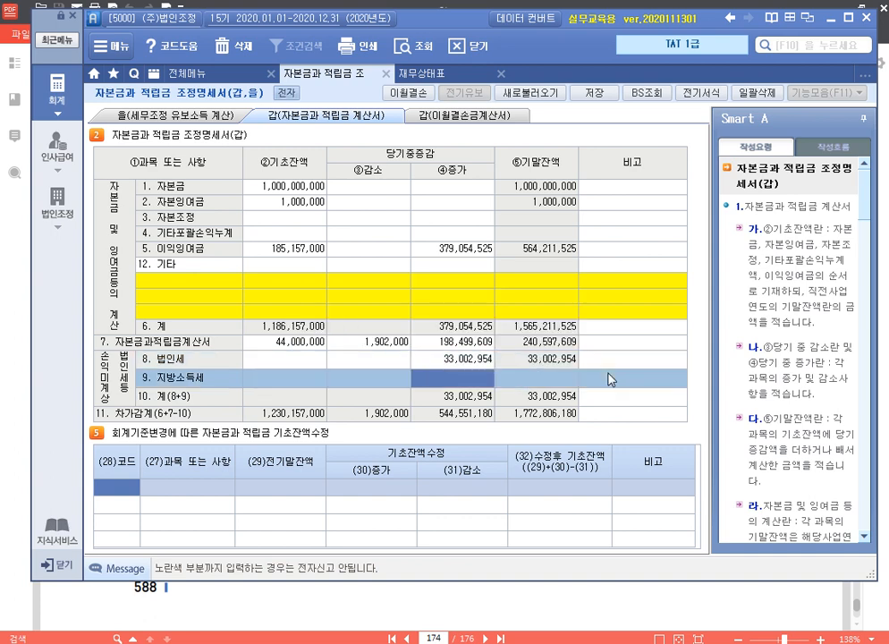
# Enter 3,300,295 as the 증가 amount of 9. 지방소득세.
pyautogui.write('3,300,29')
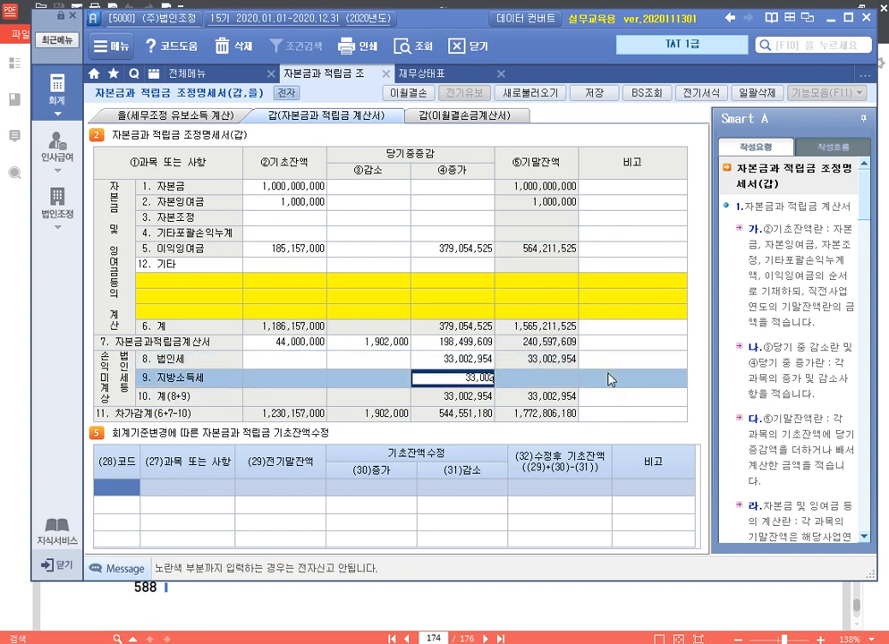
pyautogui.write('5')
pyautogui.press('Return')
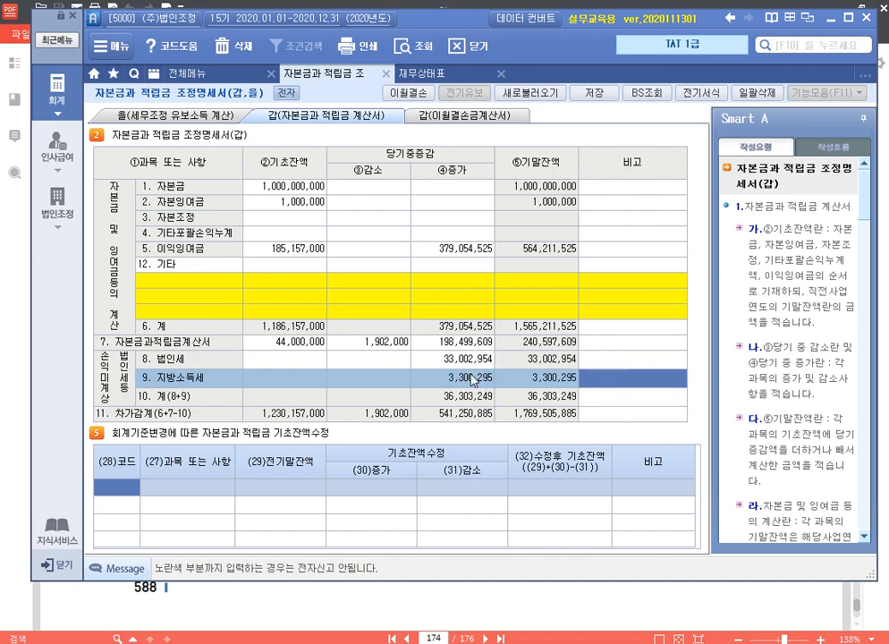
# Switch to the workbook in 알PDF and check its 법인세 and 지방소득세 calculation for 갑(자본금과 적립금 계산서).
pyautogui.click(484, 627)
pyautogui.scroll(-12, 475, 395)
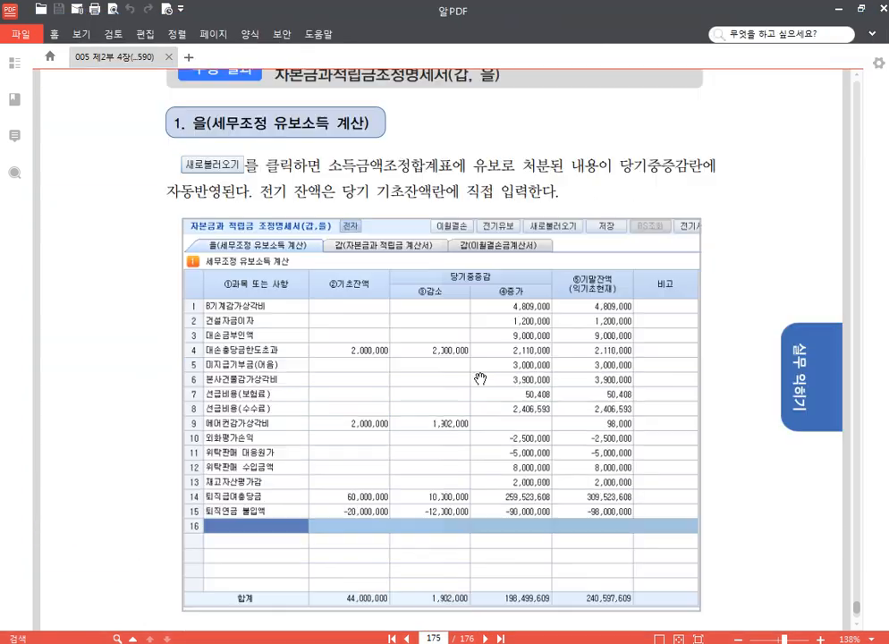
pyautogui.scroll(-4, 537, 340)
pyautogui.scroll(-1, 448, 247)
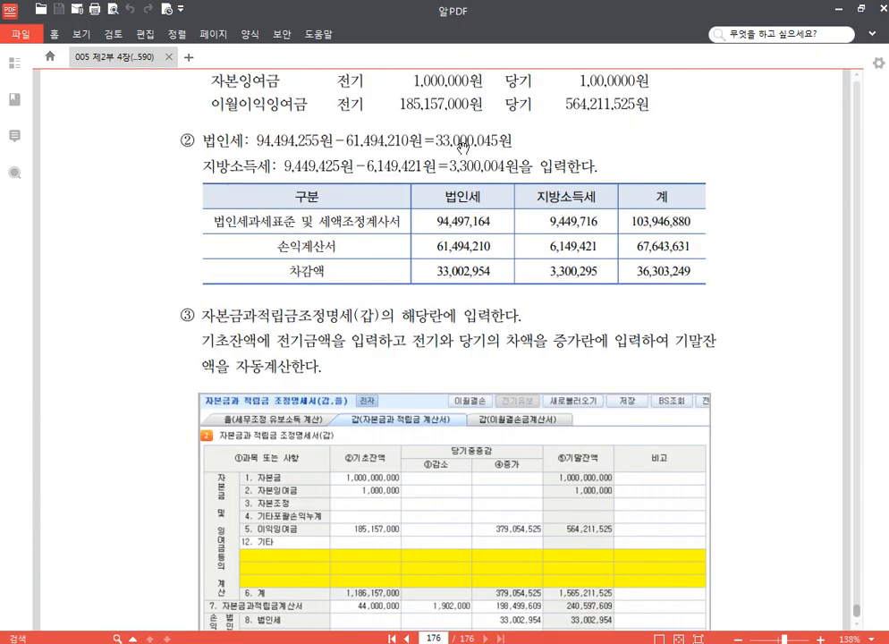
pyautogui.scroll(1, 315, 145)
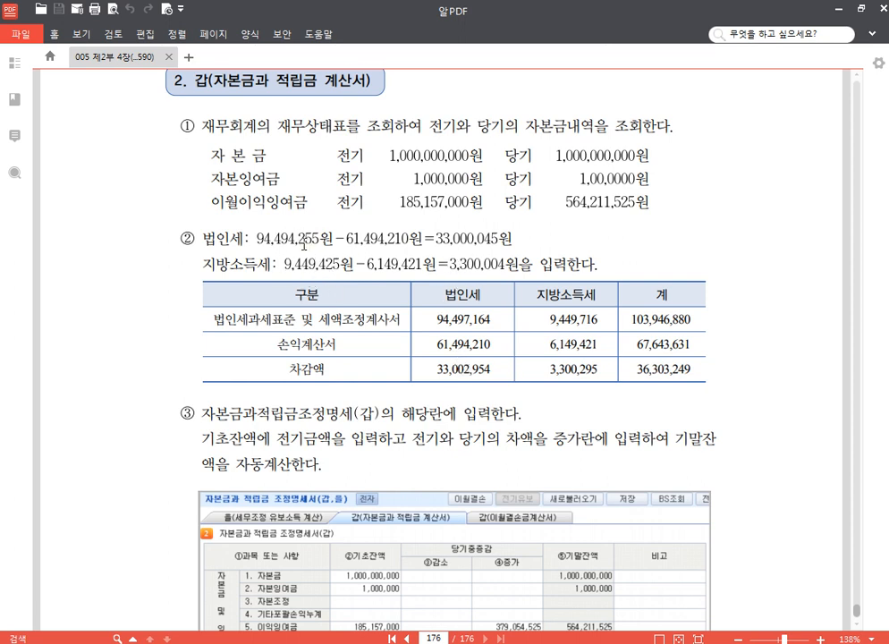
# Strike through the 94,494,255원 amount in the workbook's 법인세 formula and view the completed 갑 form example.
pyautogui.moveTo(257, 238); pyautogui.dragTo(331, 238)
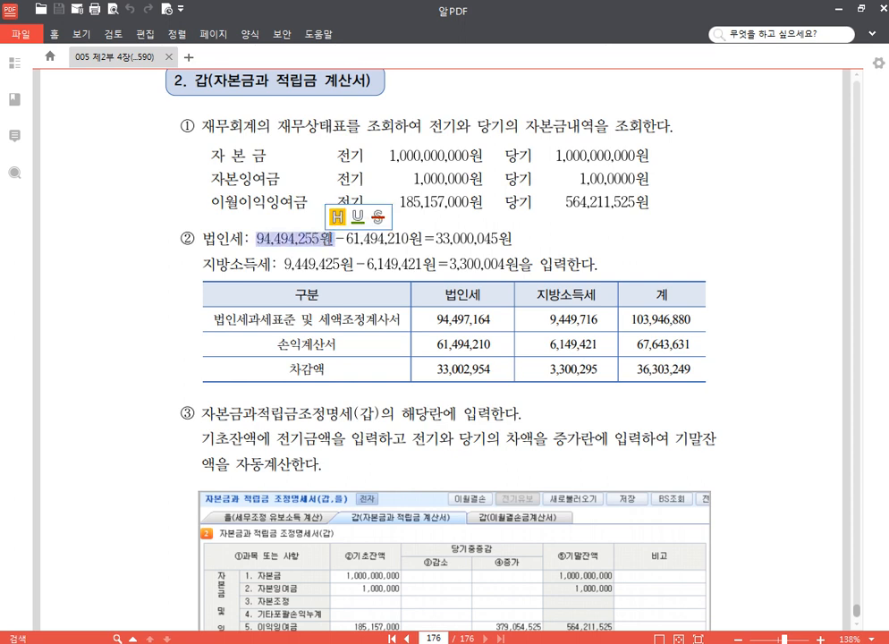
pyautogui.click(379, 218)
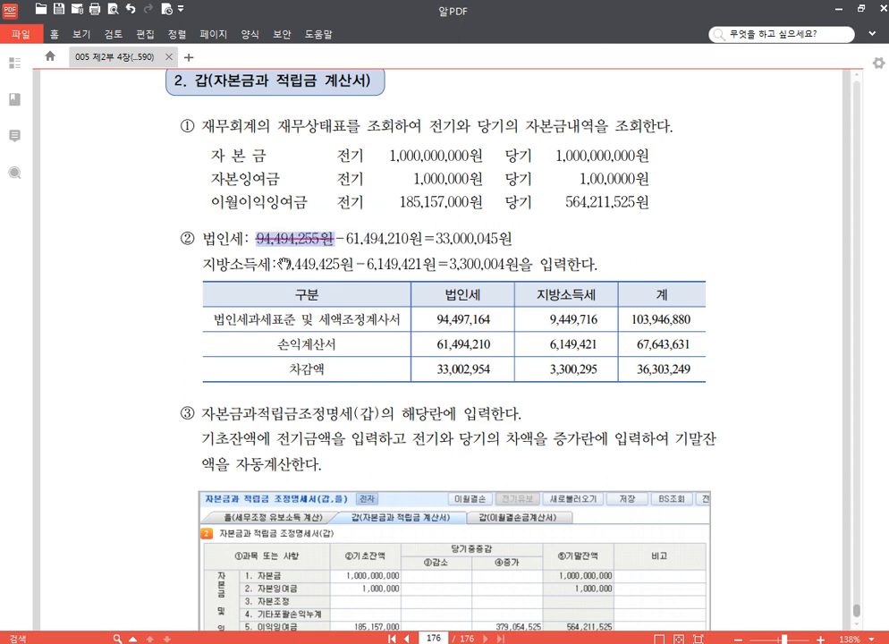
pyautogui.moveTo(284, 264); pyautogui.dragTo(350, 268)
pyautogui.click(350, 271)
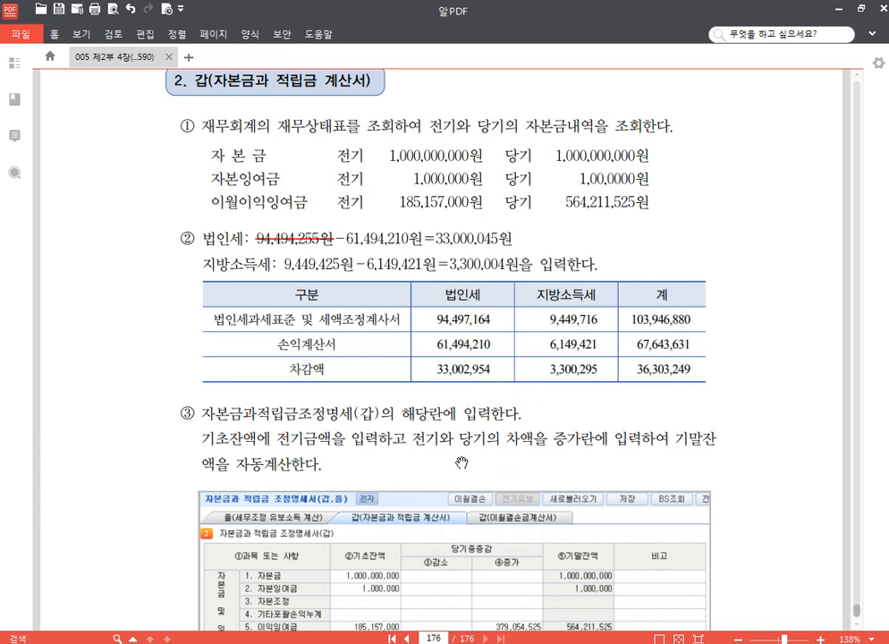
pyautogui.scroll(-5, 505, 459)
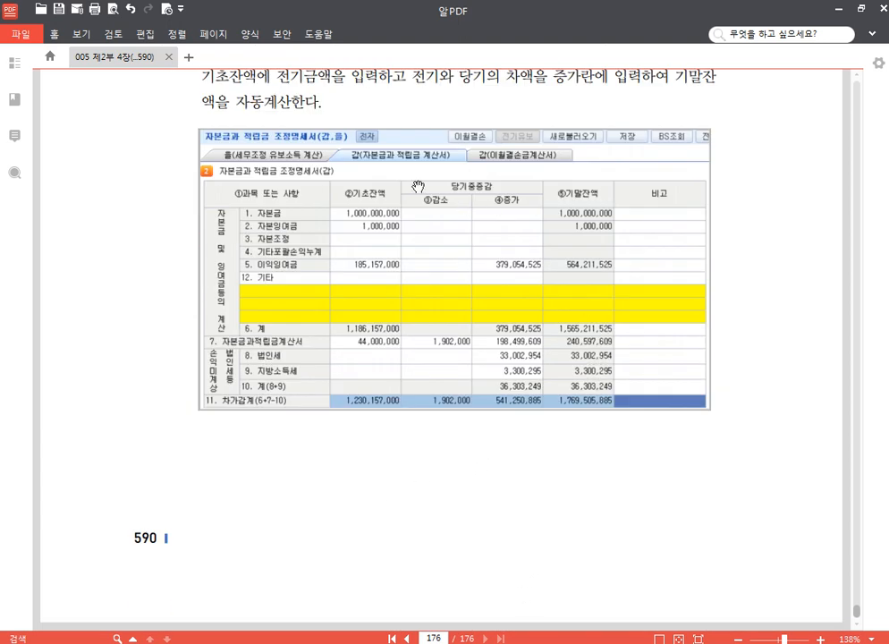